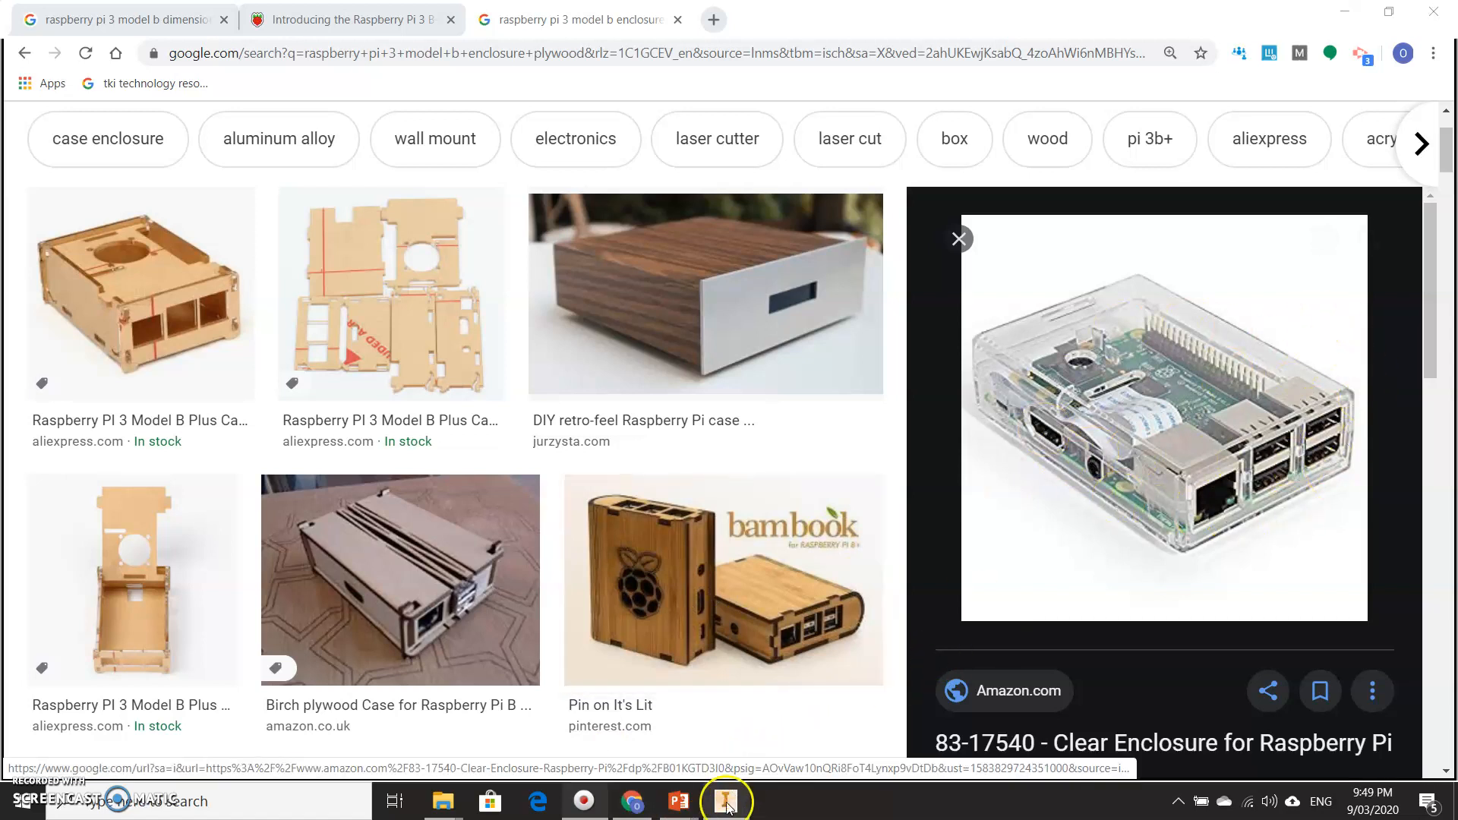
pyautogui.moveTo(726, 807)
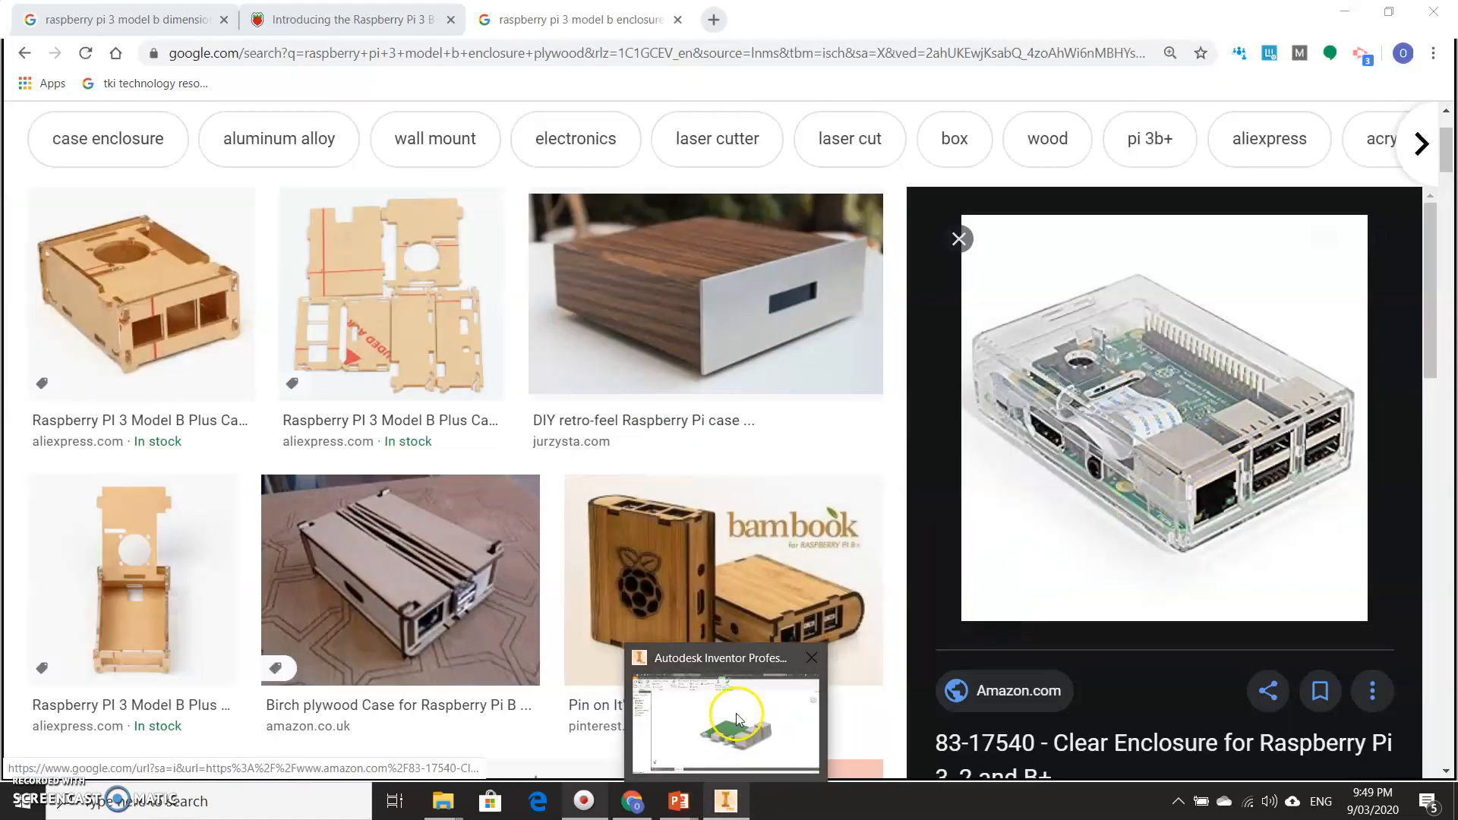
pyautogui.moveTo(736, 713)
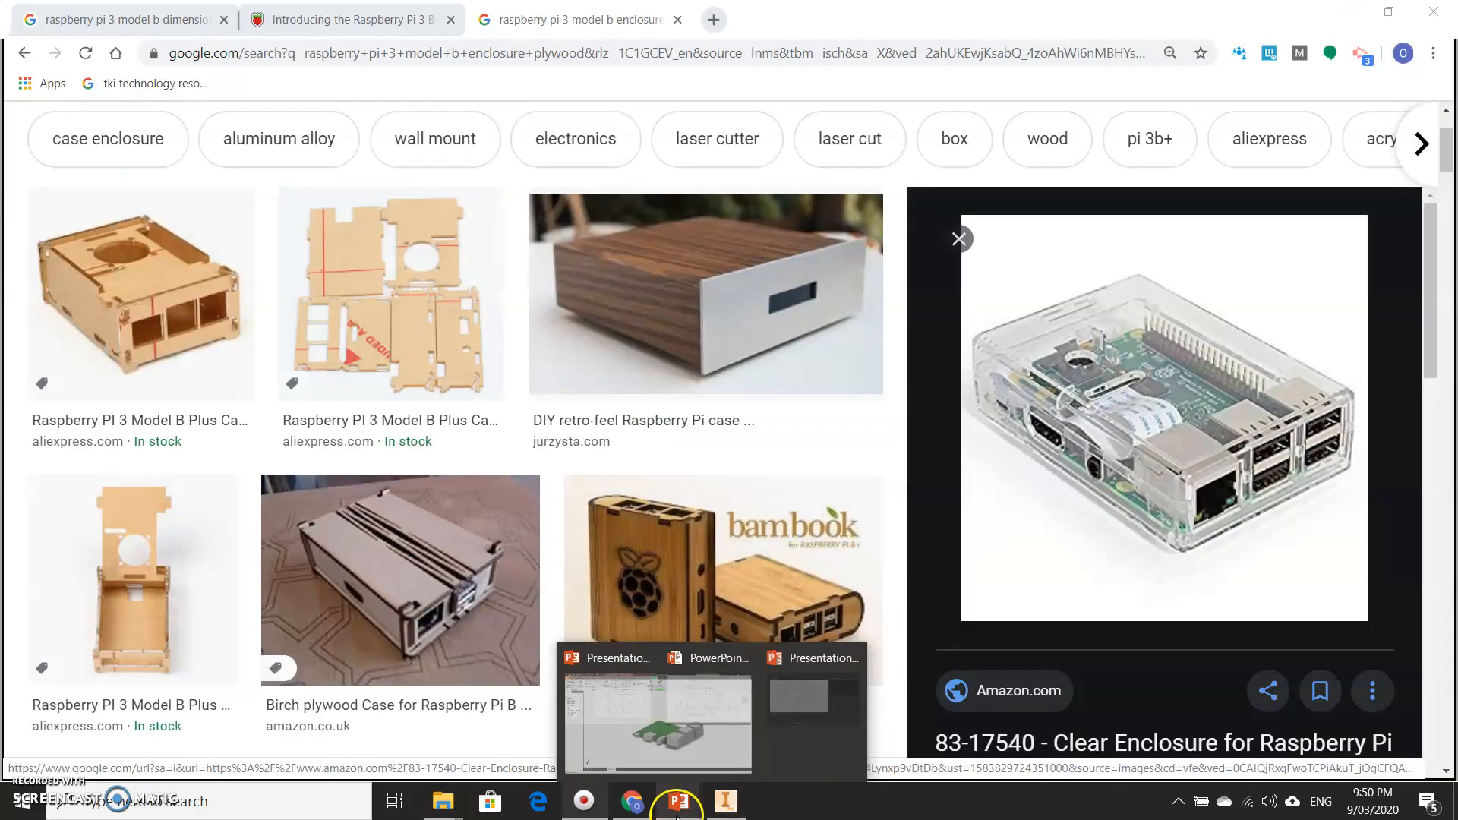
pyautogui.click(677, 812)
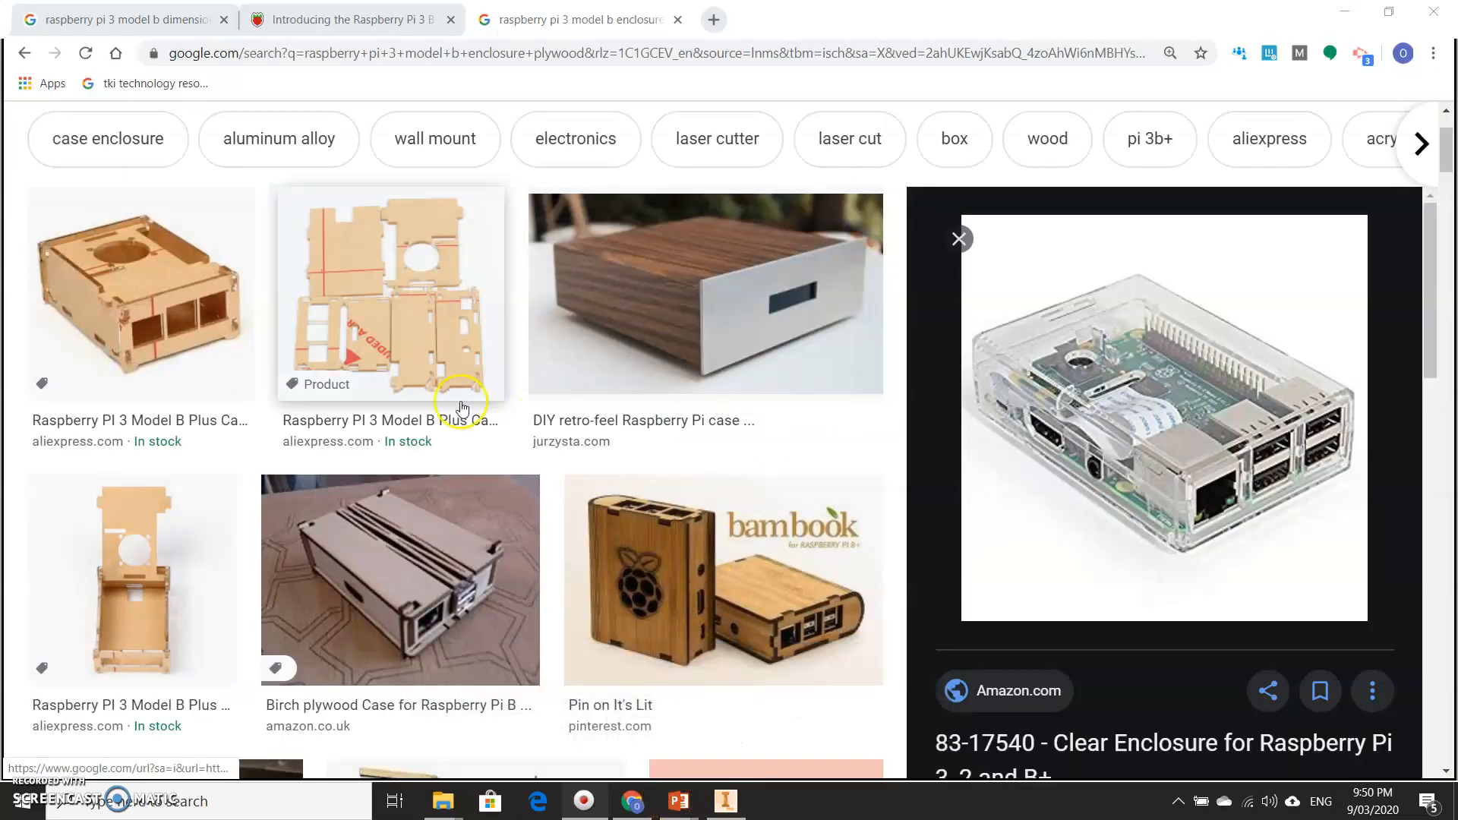
# - Examine the image results for Raspberry Pi 3 Model B plywood enclosures, comparing case shapes, materials, joints and port cut-outs
pyautogui.scroll(-1, 444, 411)
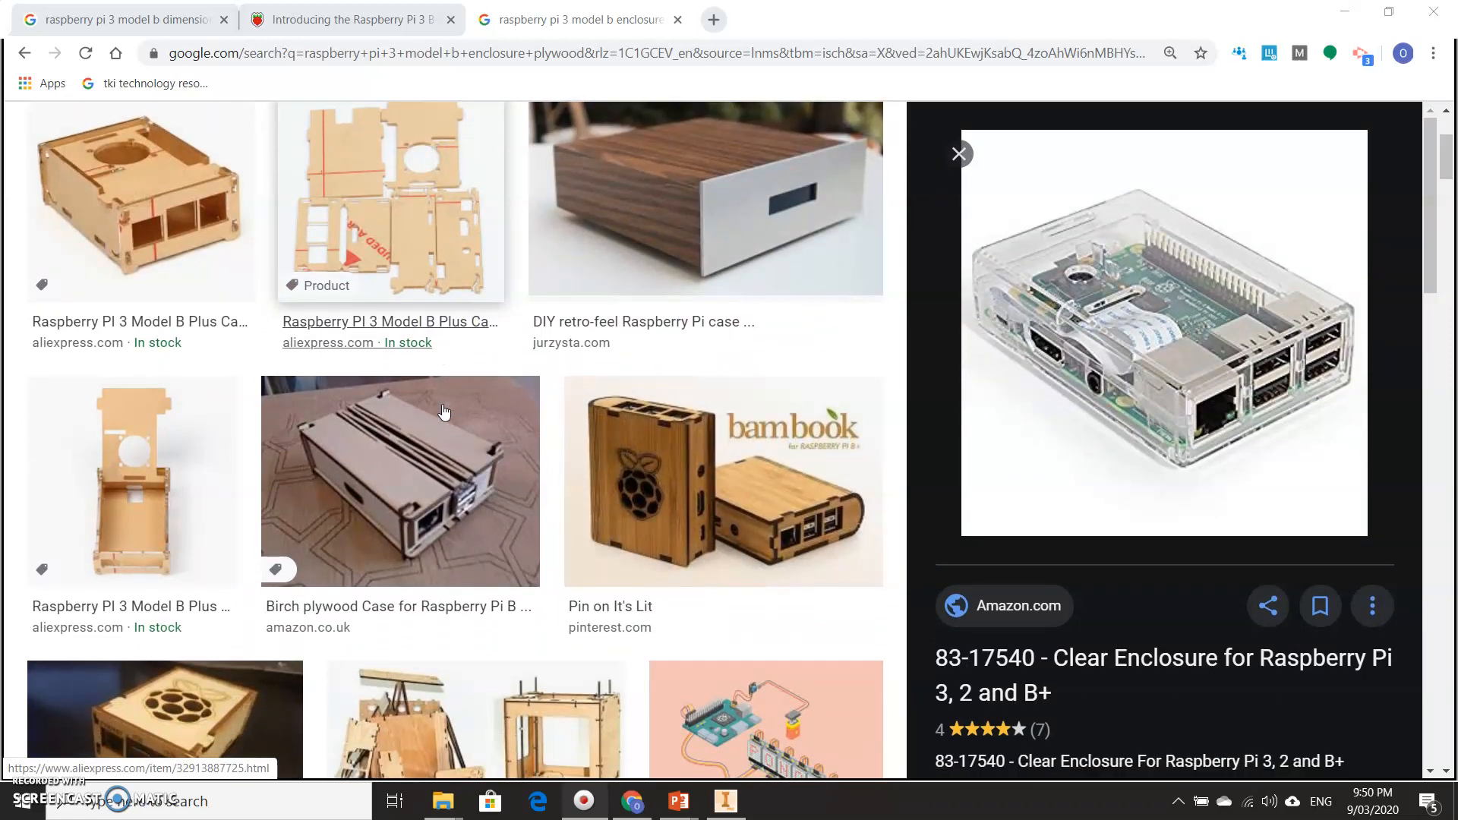
pyautogui.scroll(-1, 444, 411)
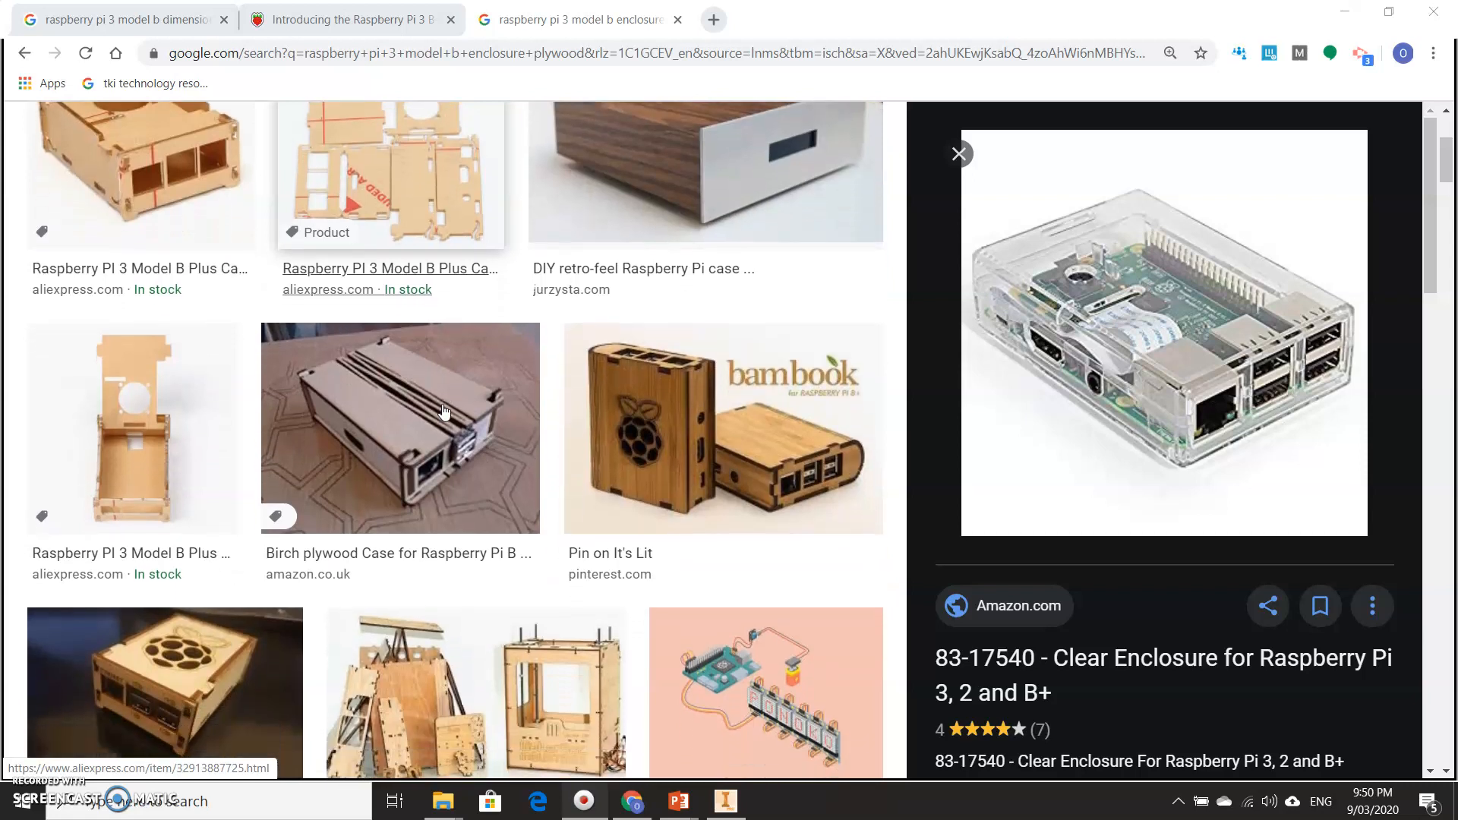
pyautogui.scroll(2, 445, 411)
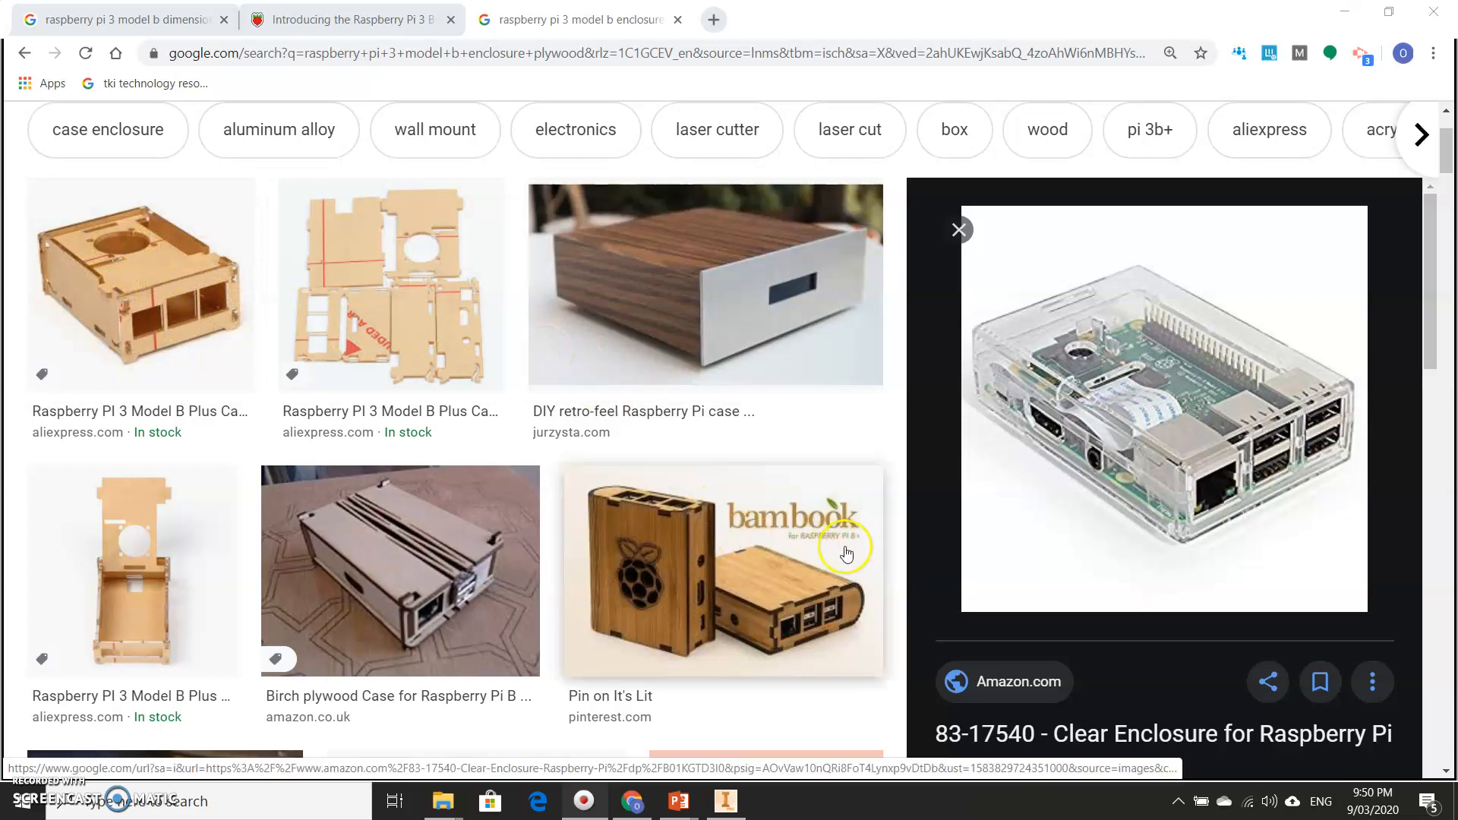
pyautogui.scroll(-5, 366, 556)
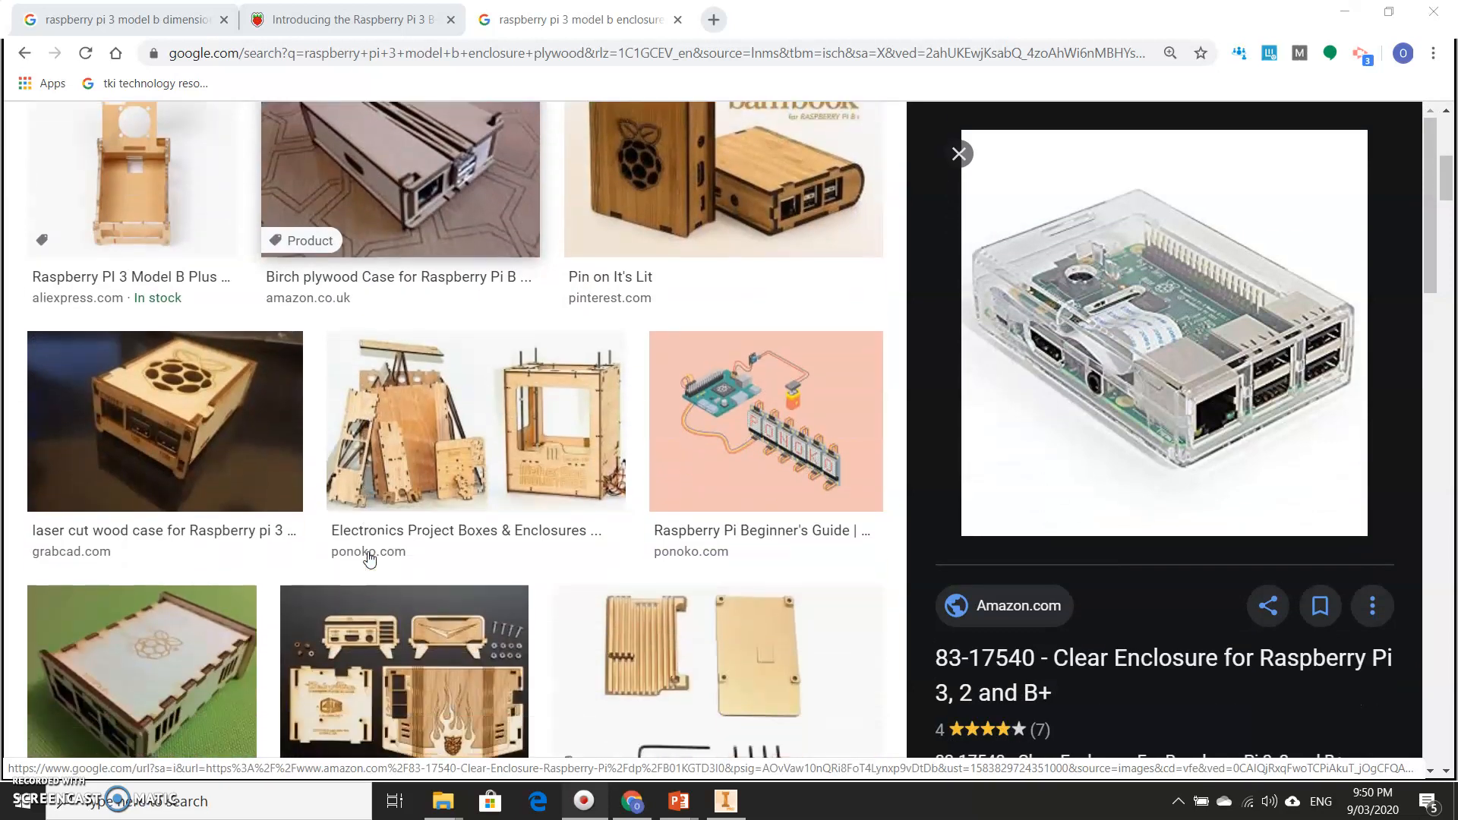
pyautogui.scroll(-5, 369, 560)
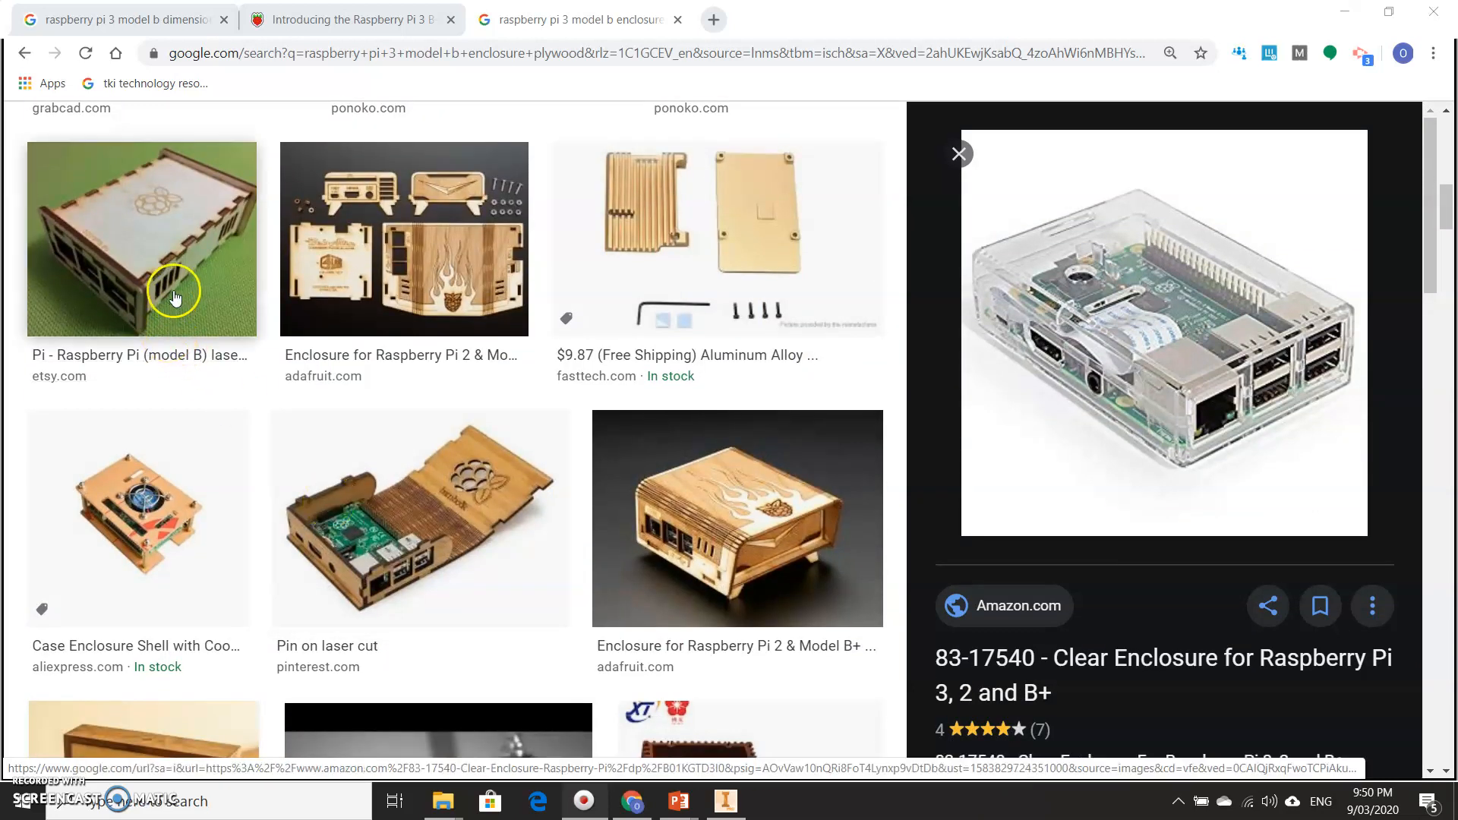
pyautogui.scroll(-3, 435, 537)
pyautogui.scroll(-4, 435, 537)
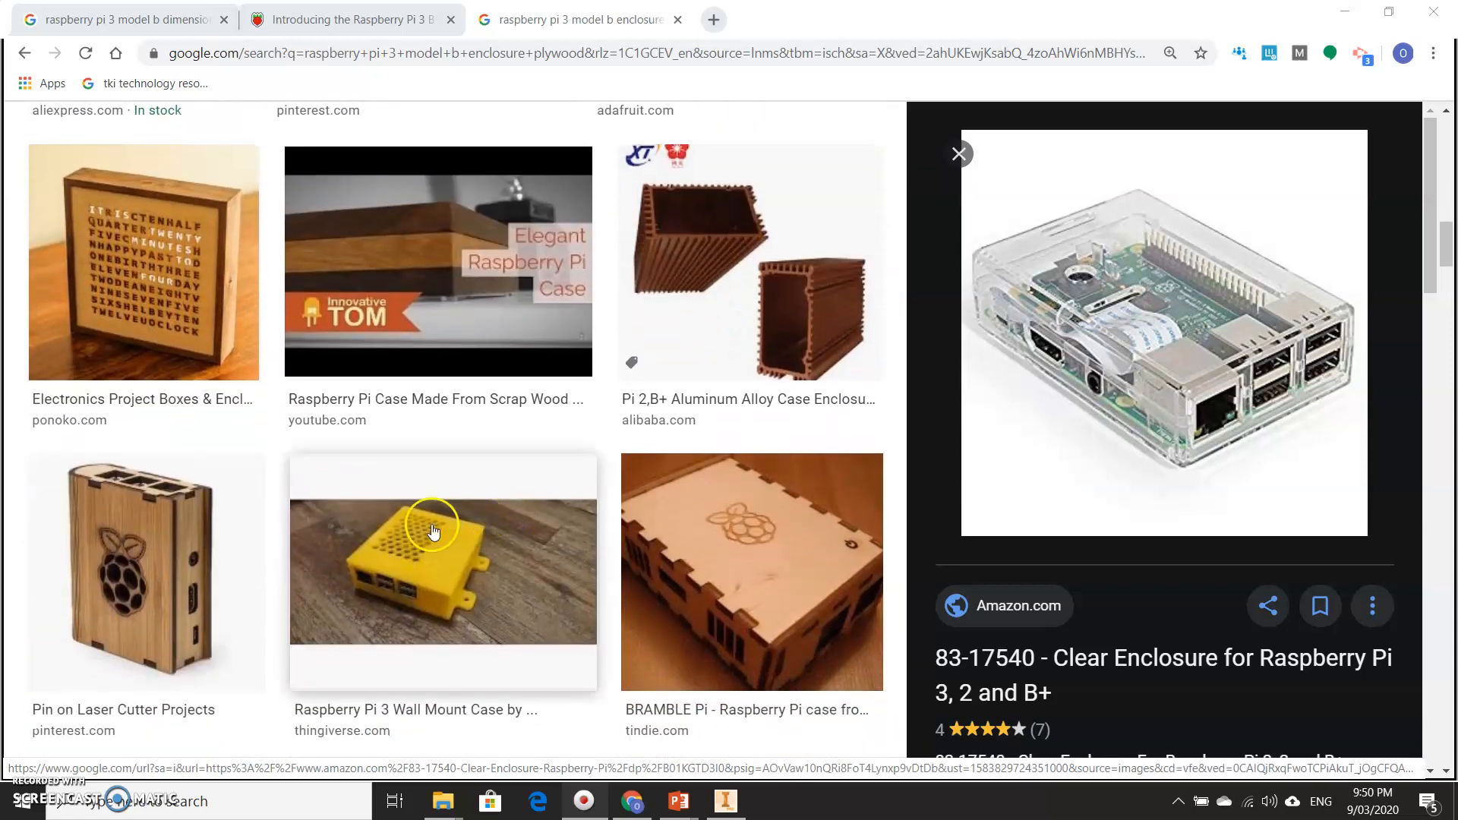
pyautogui.scroll(-6, 430, 536)
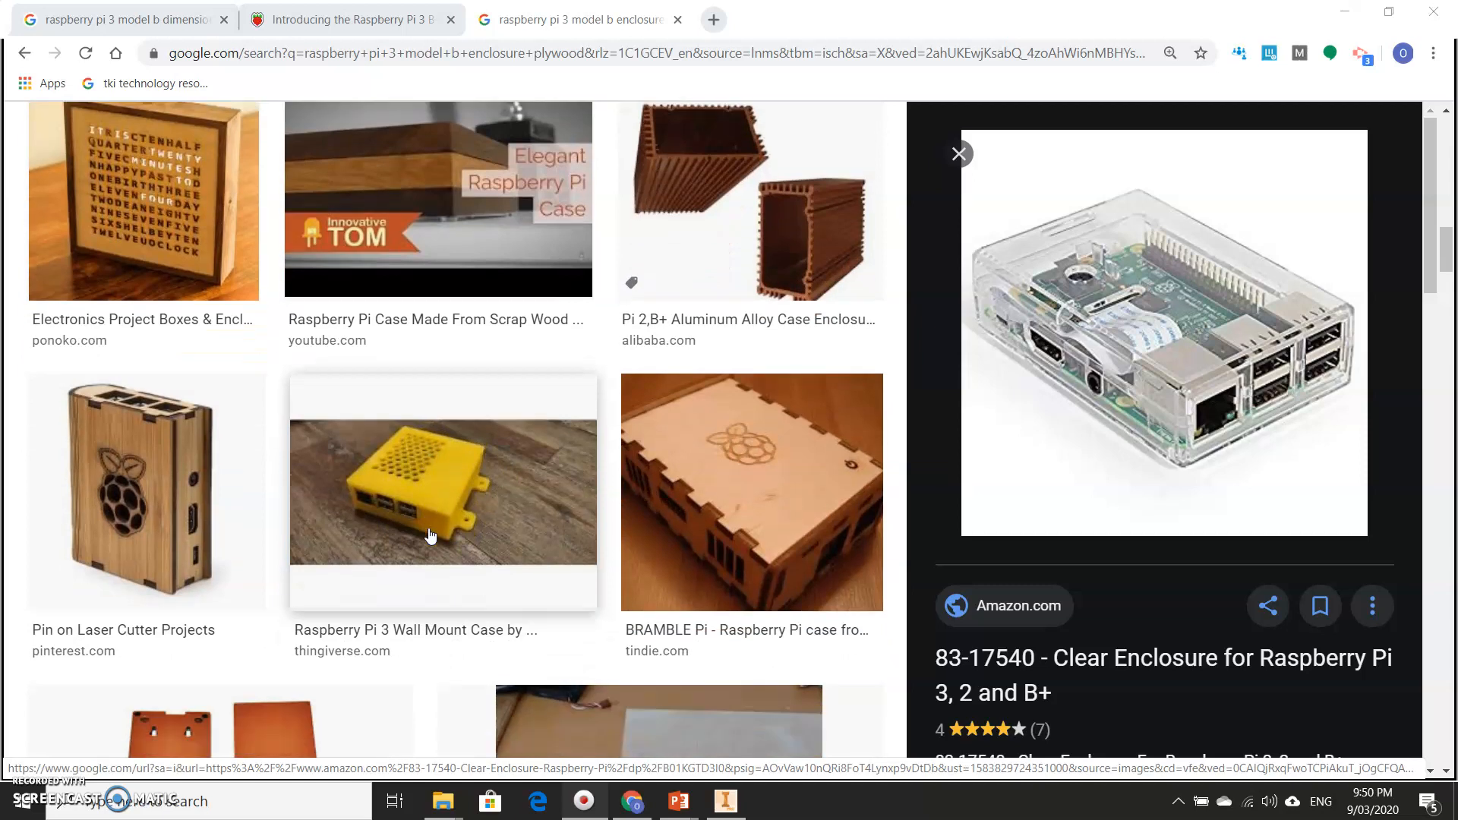
pyautogui.scroll(-3, 430, 535)
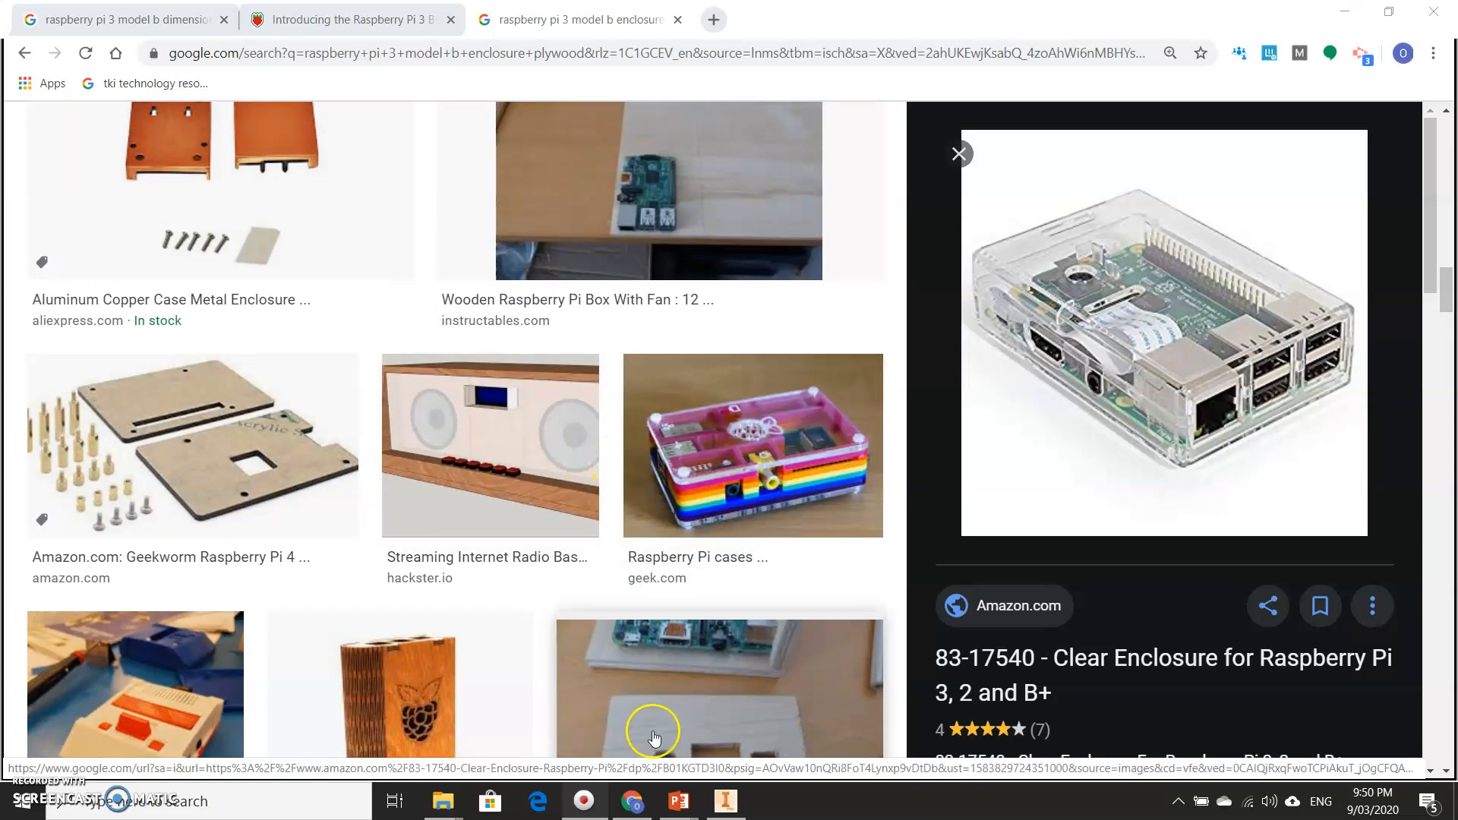
pyautogui.moveTo(728, 802)
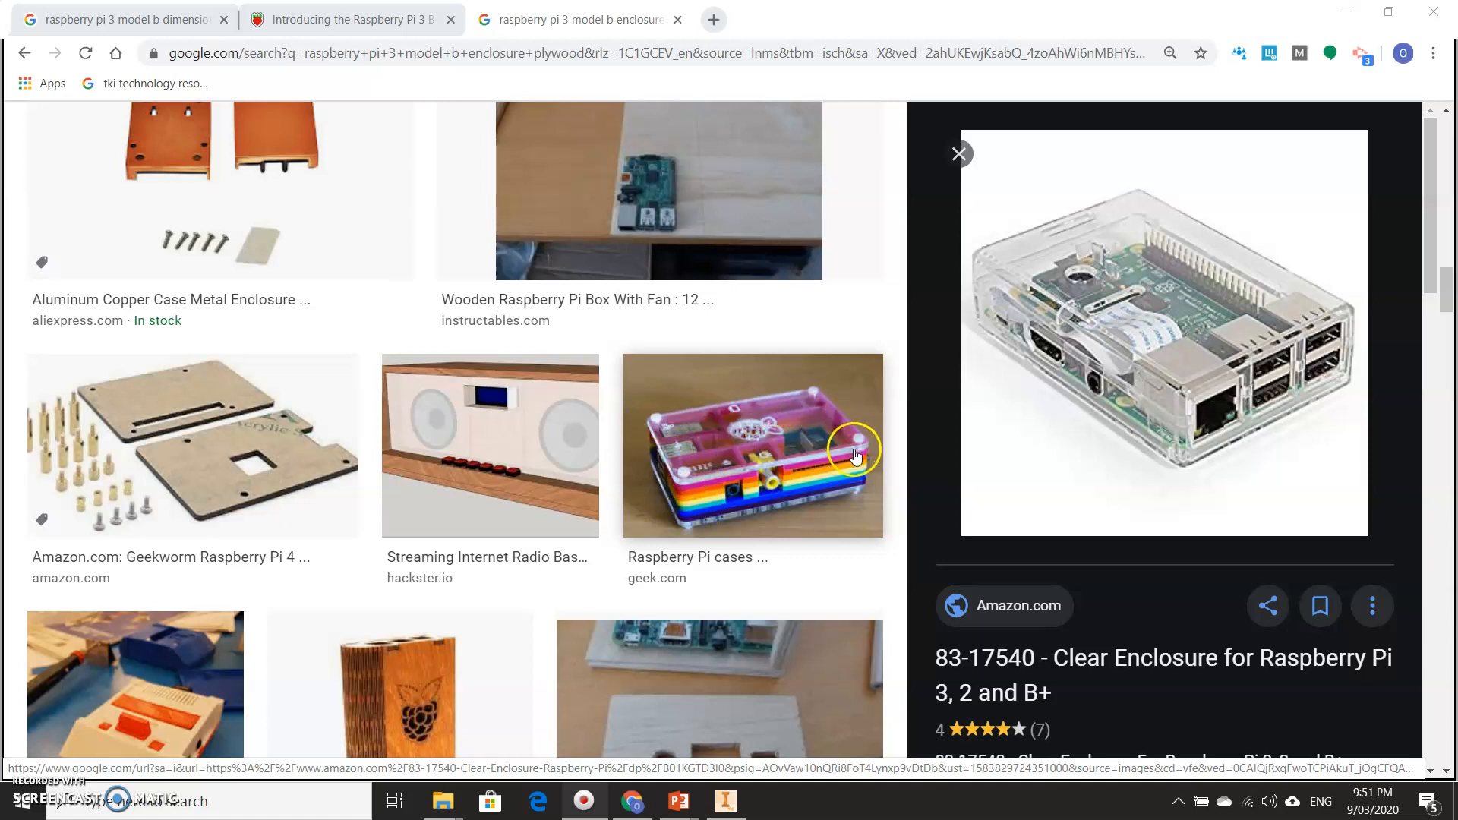
pyautogui.scroll(-6, 660, 530)
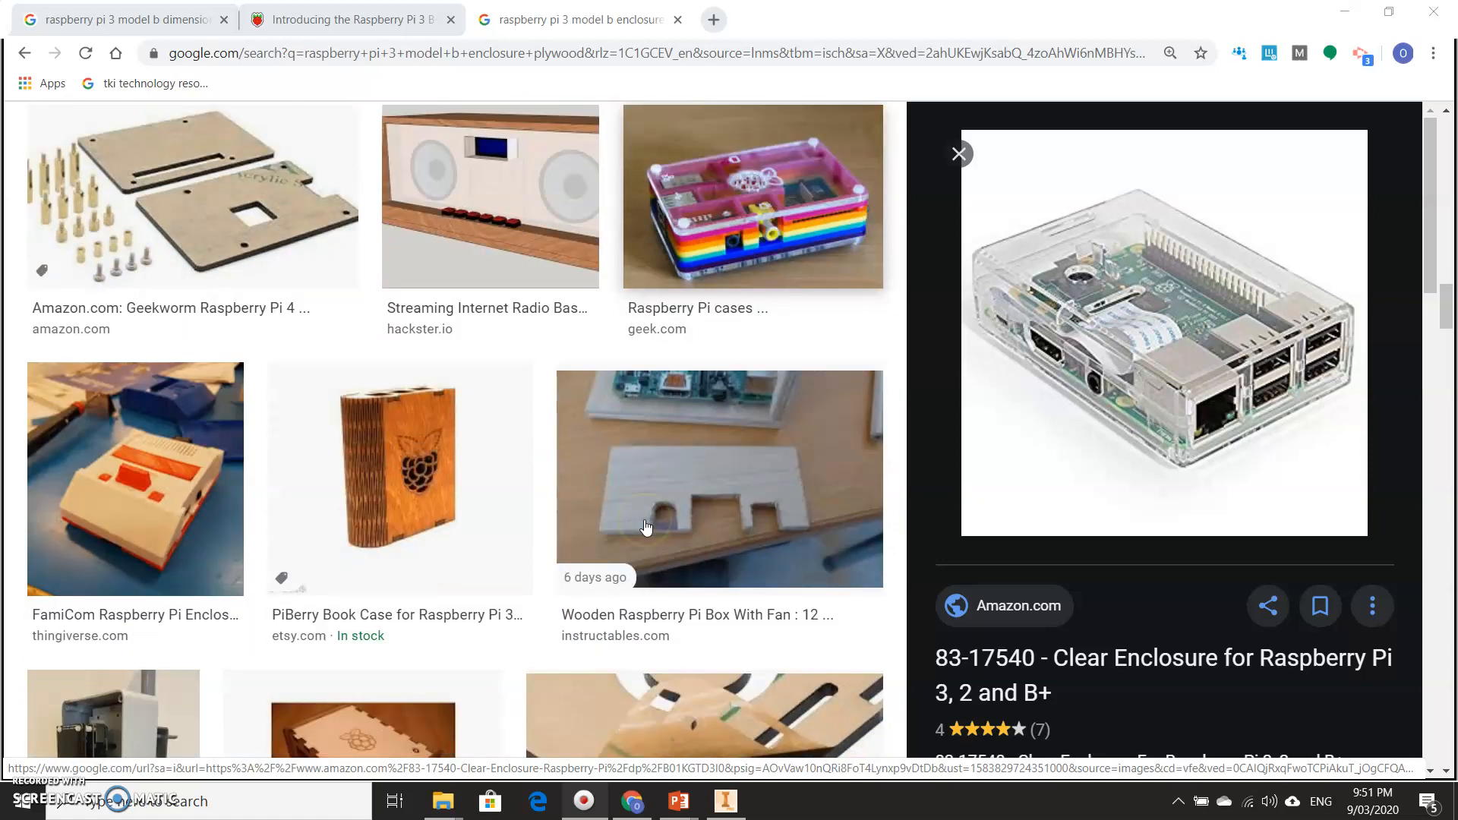
pyautogui.scroll(-4, 645, 526)
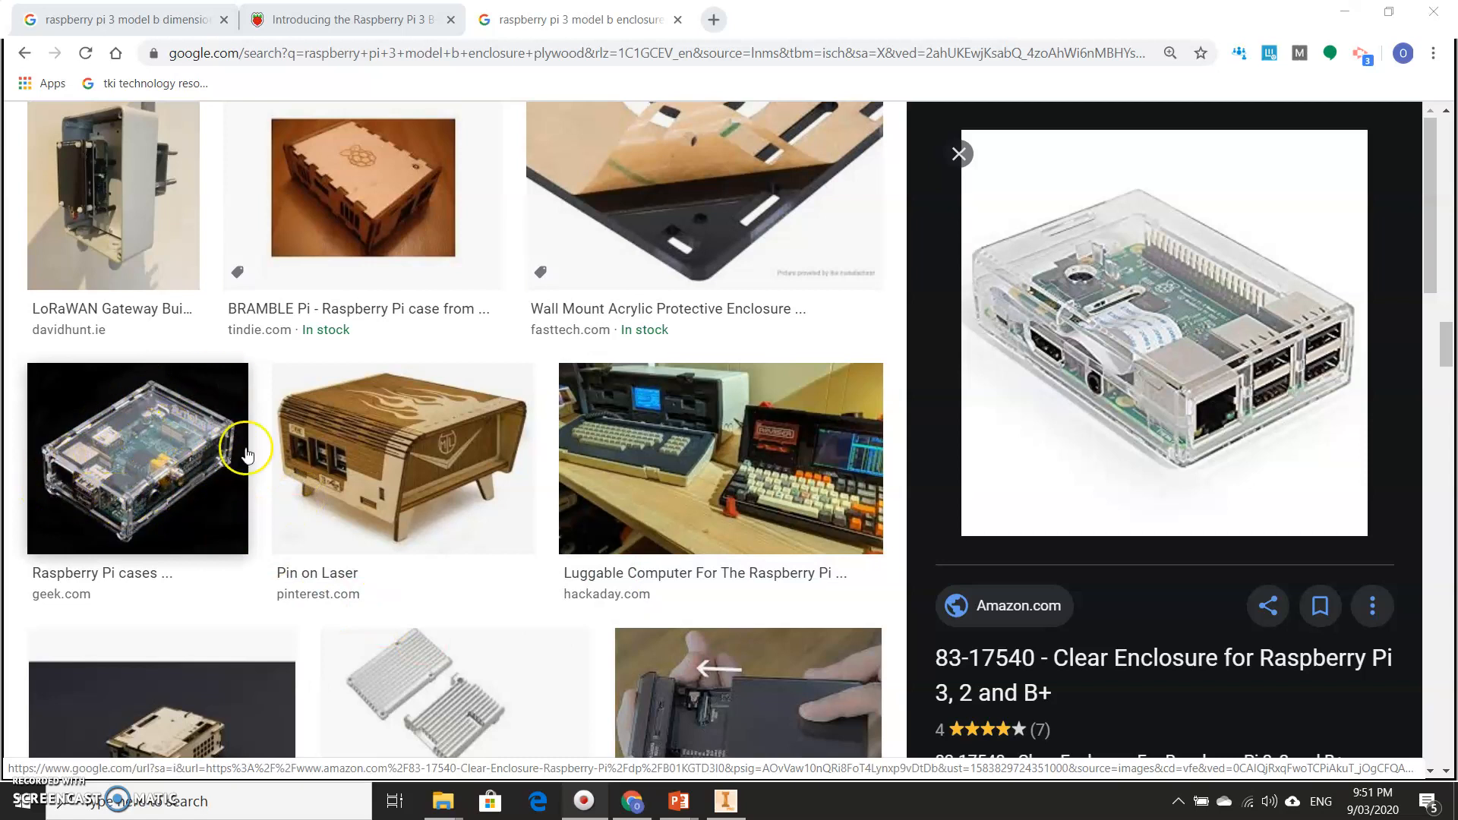
pyautogui.scroll(-7, 471, 488)
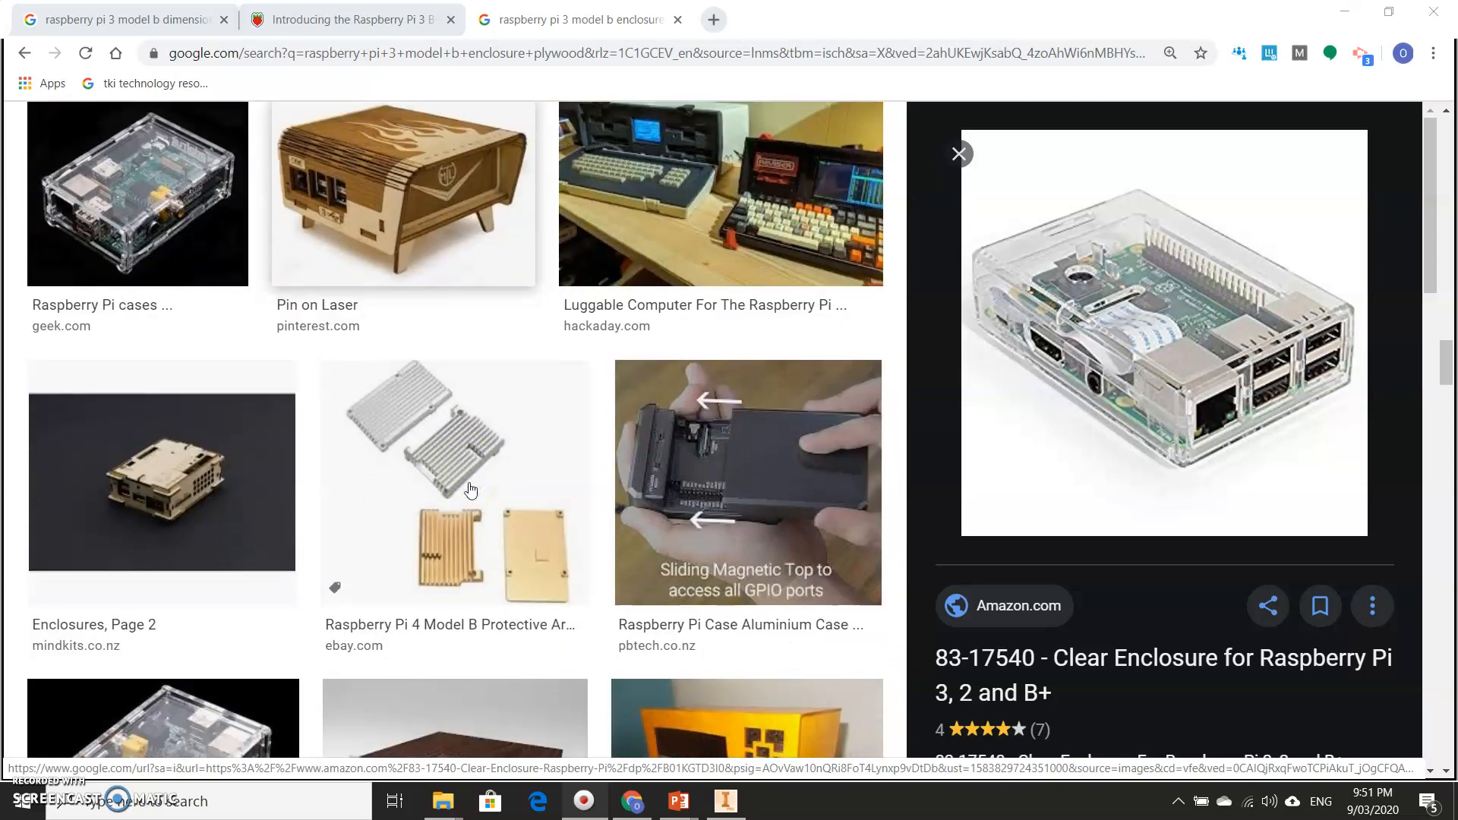
pyautogui.scroll(-4, 471, 489)
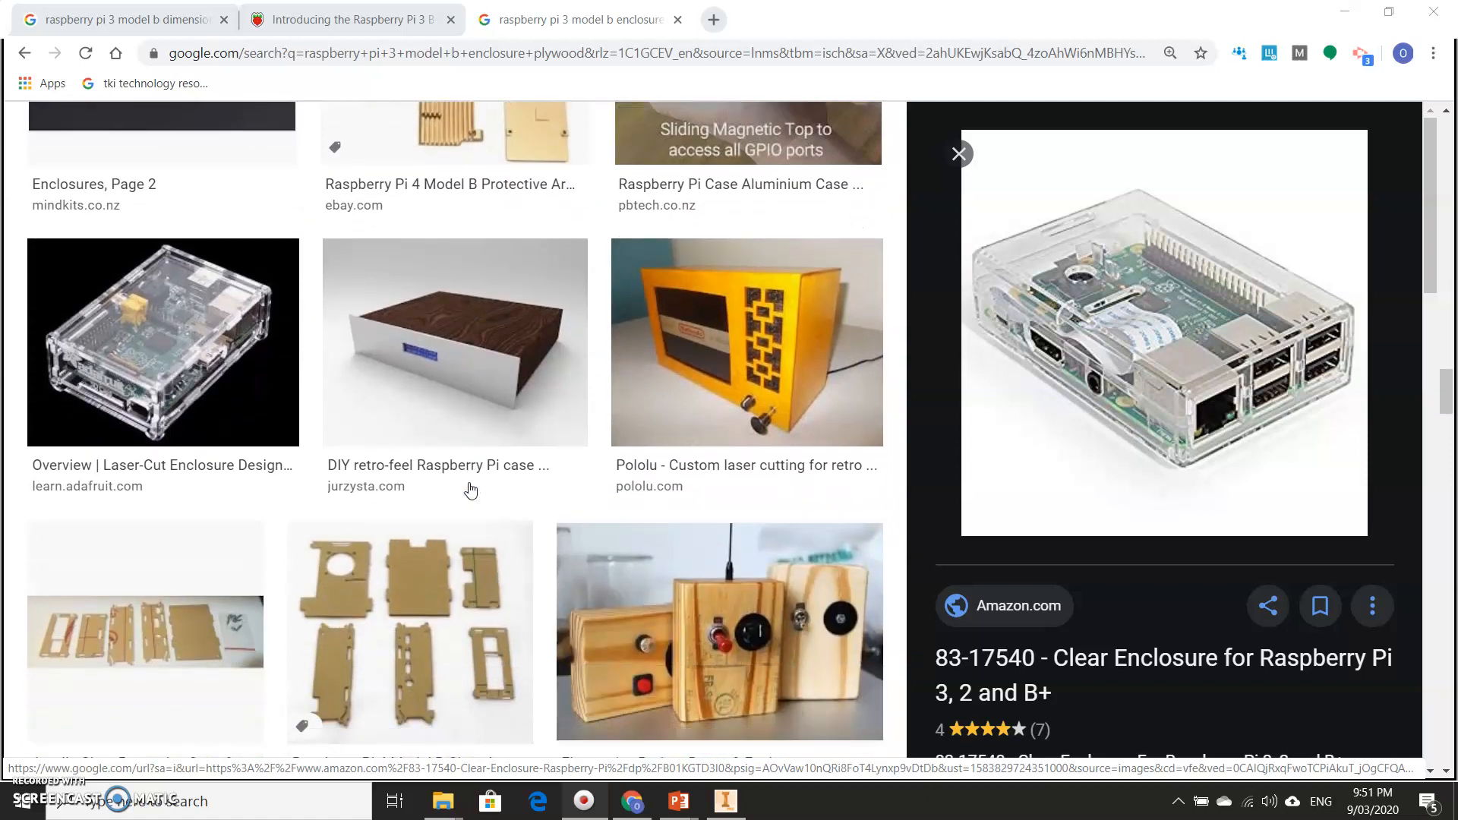
pyautogui.scroll(-4, 470, 489)
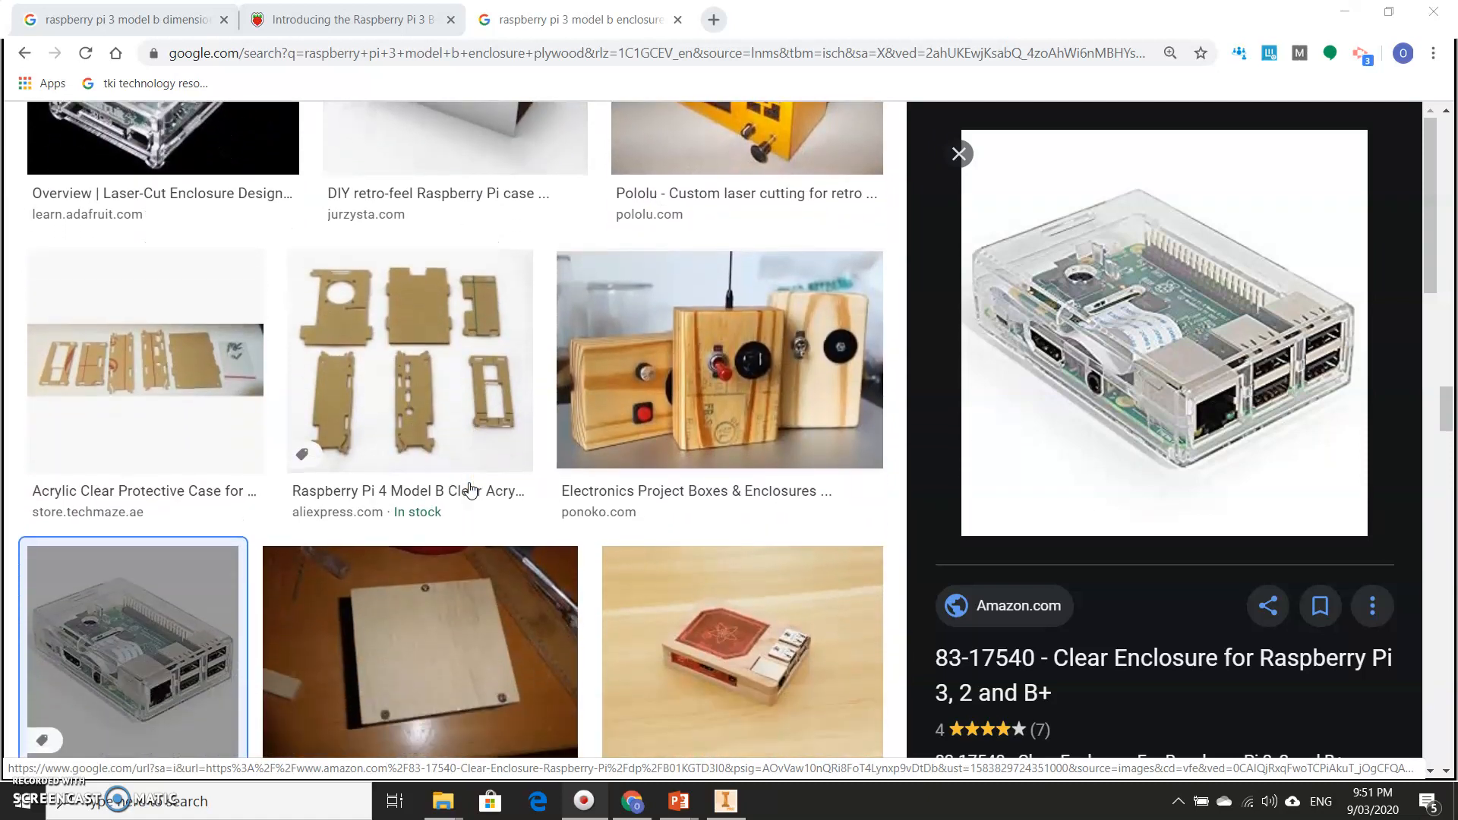
pyautogui.scroll(-6, 471, 490)
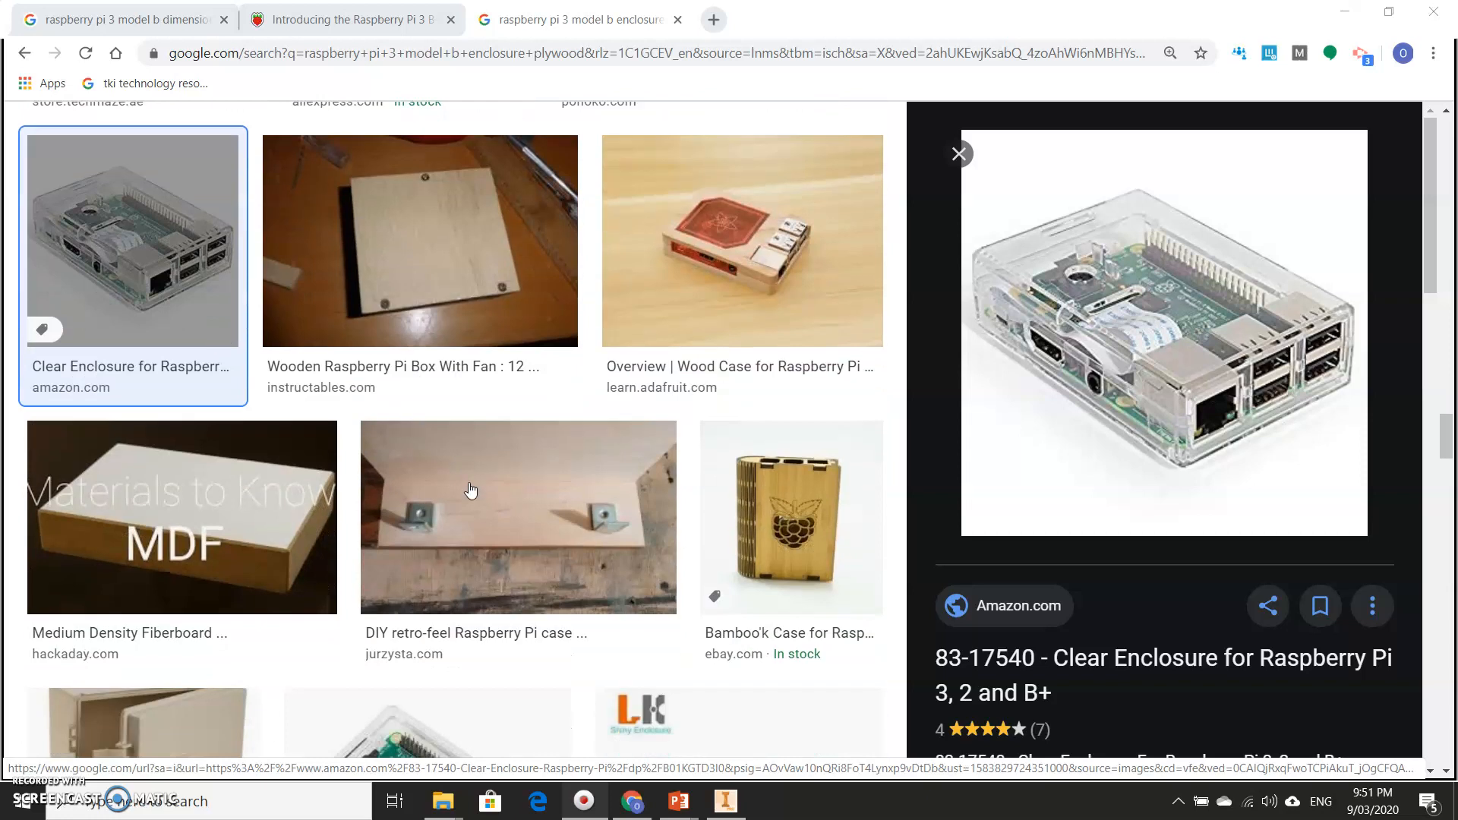
pyautogui.scroll(-4, 471, 490)
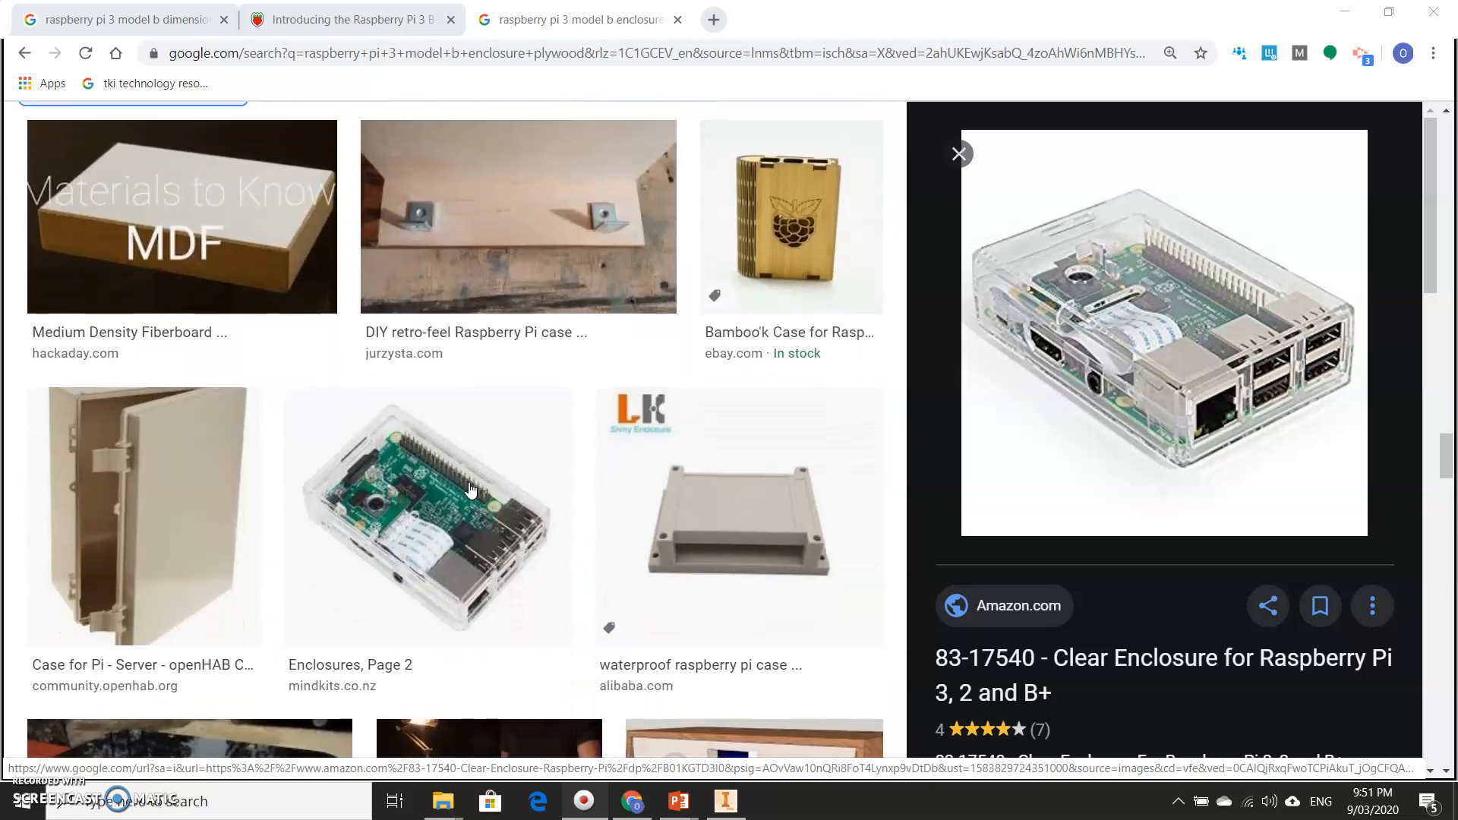
pyautogui.scroll(7, 471, 490)
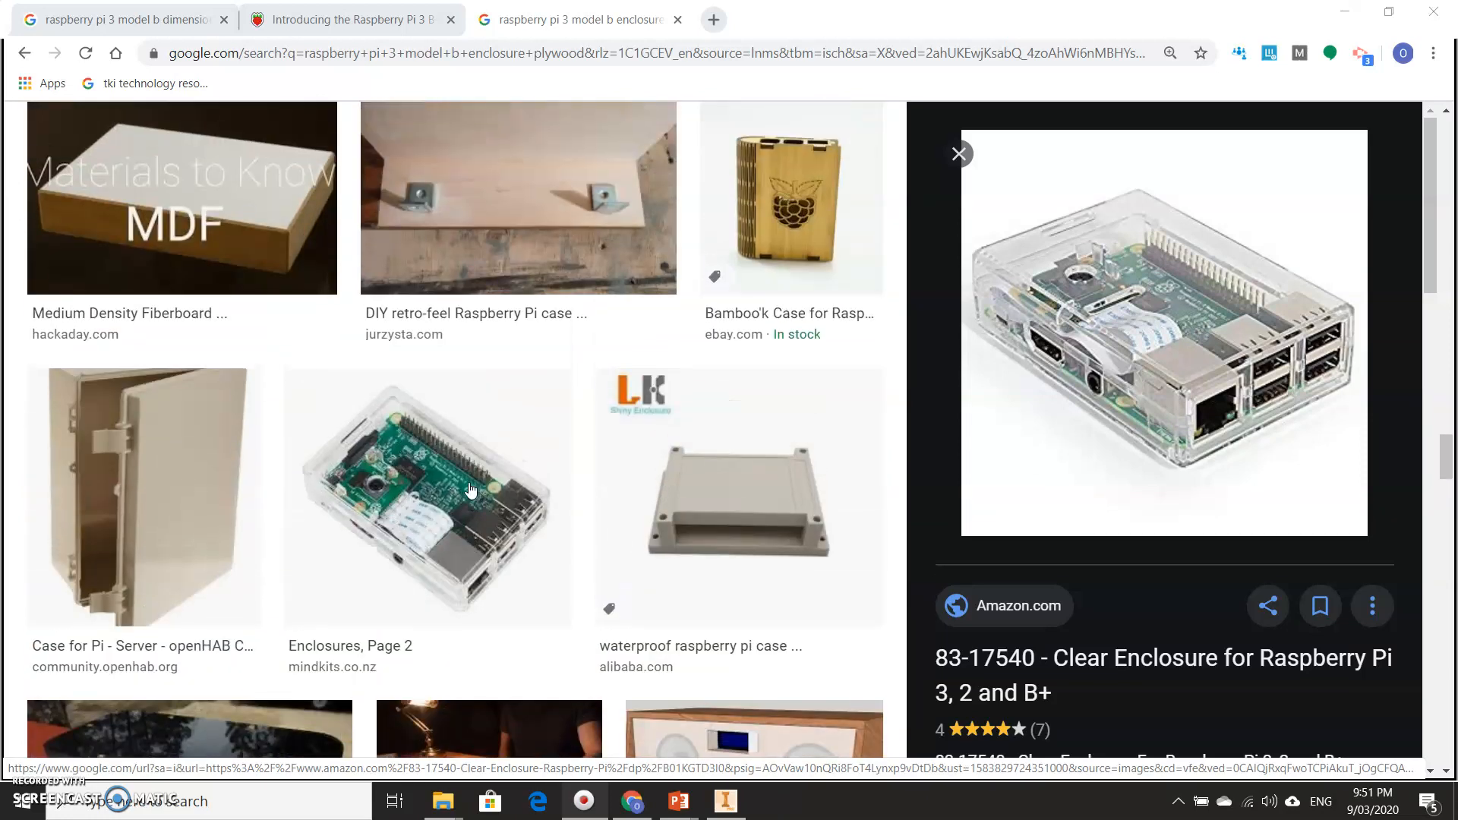
pyautogui.scroll(4, 471, 490)
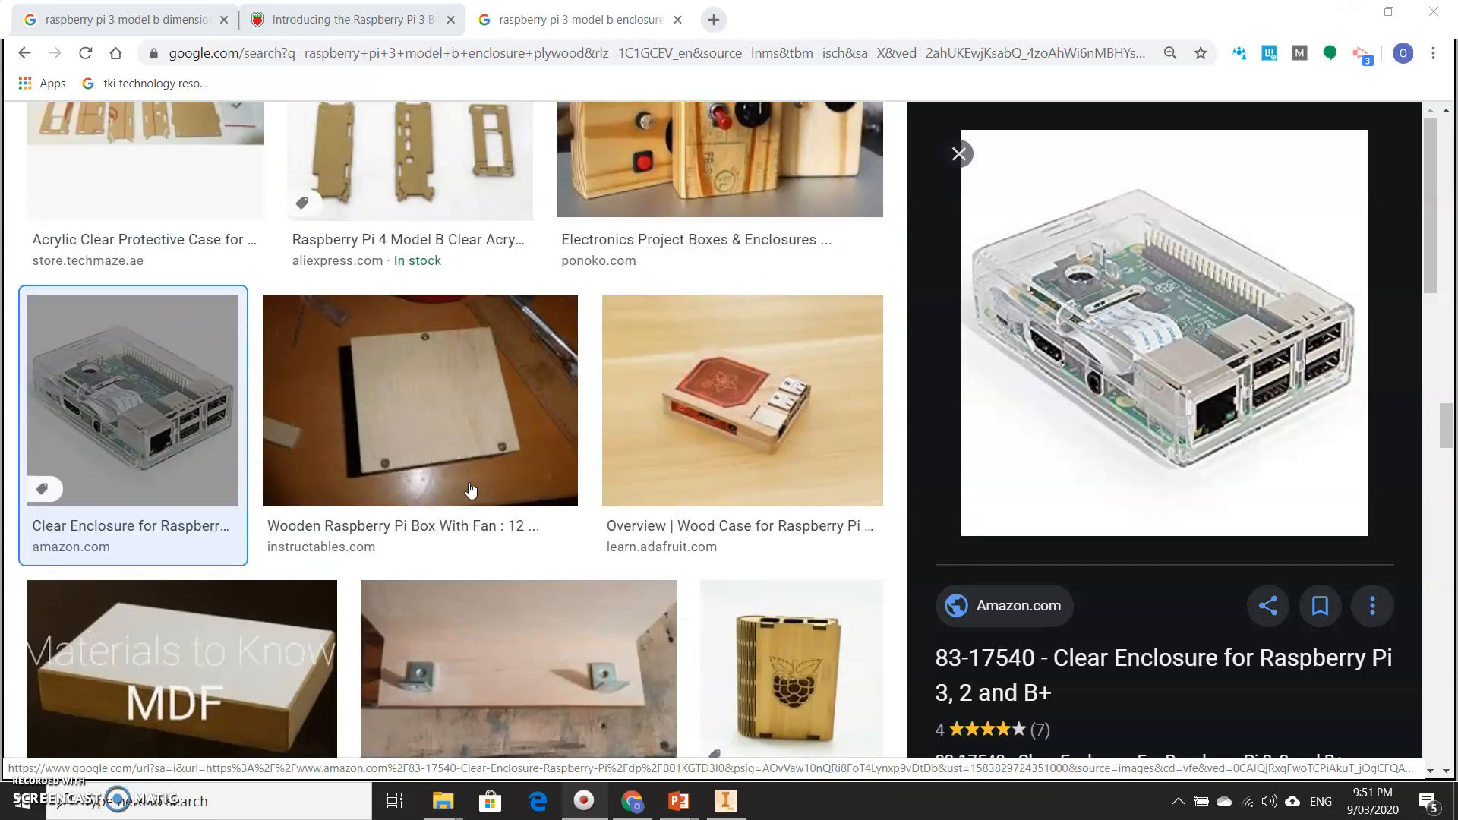
pyautogui.click(667, 509)
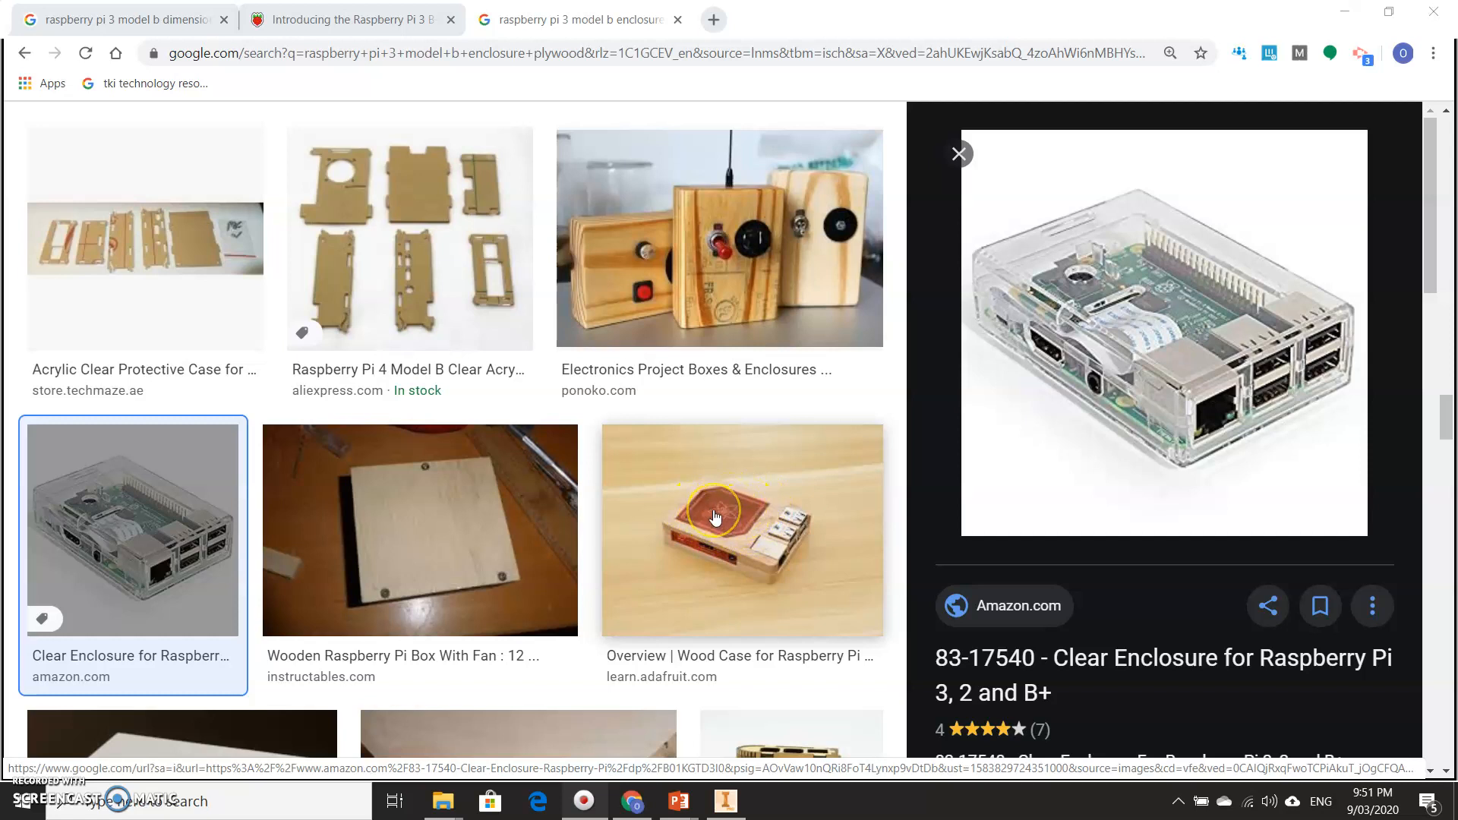
pyautogui.scroll(-15, 707, 405)
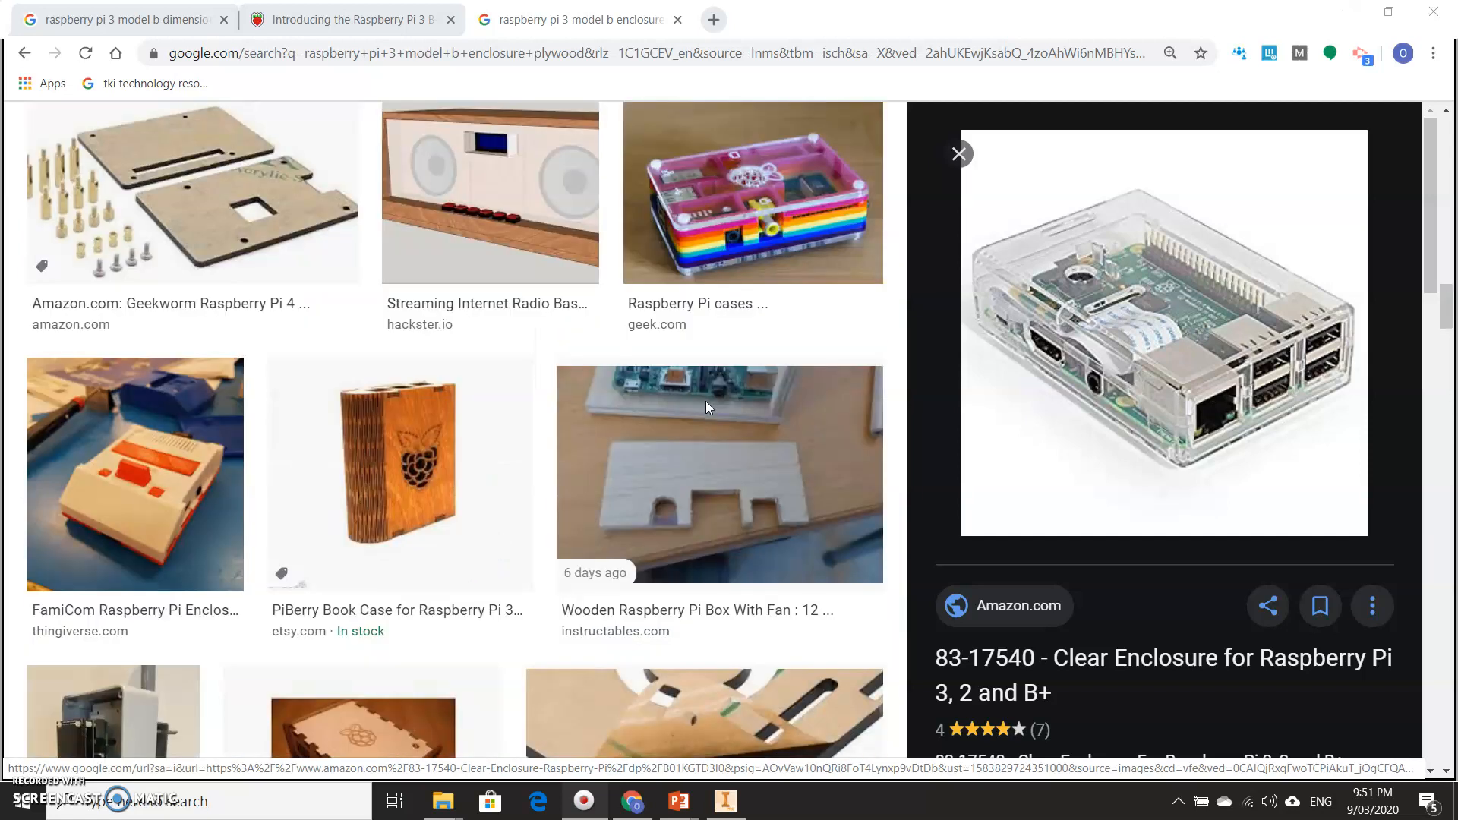
pyautogui.scroll(15, 705, 408)
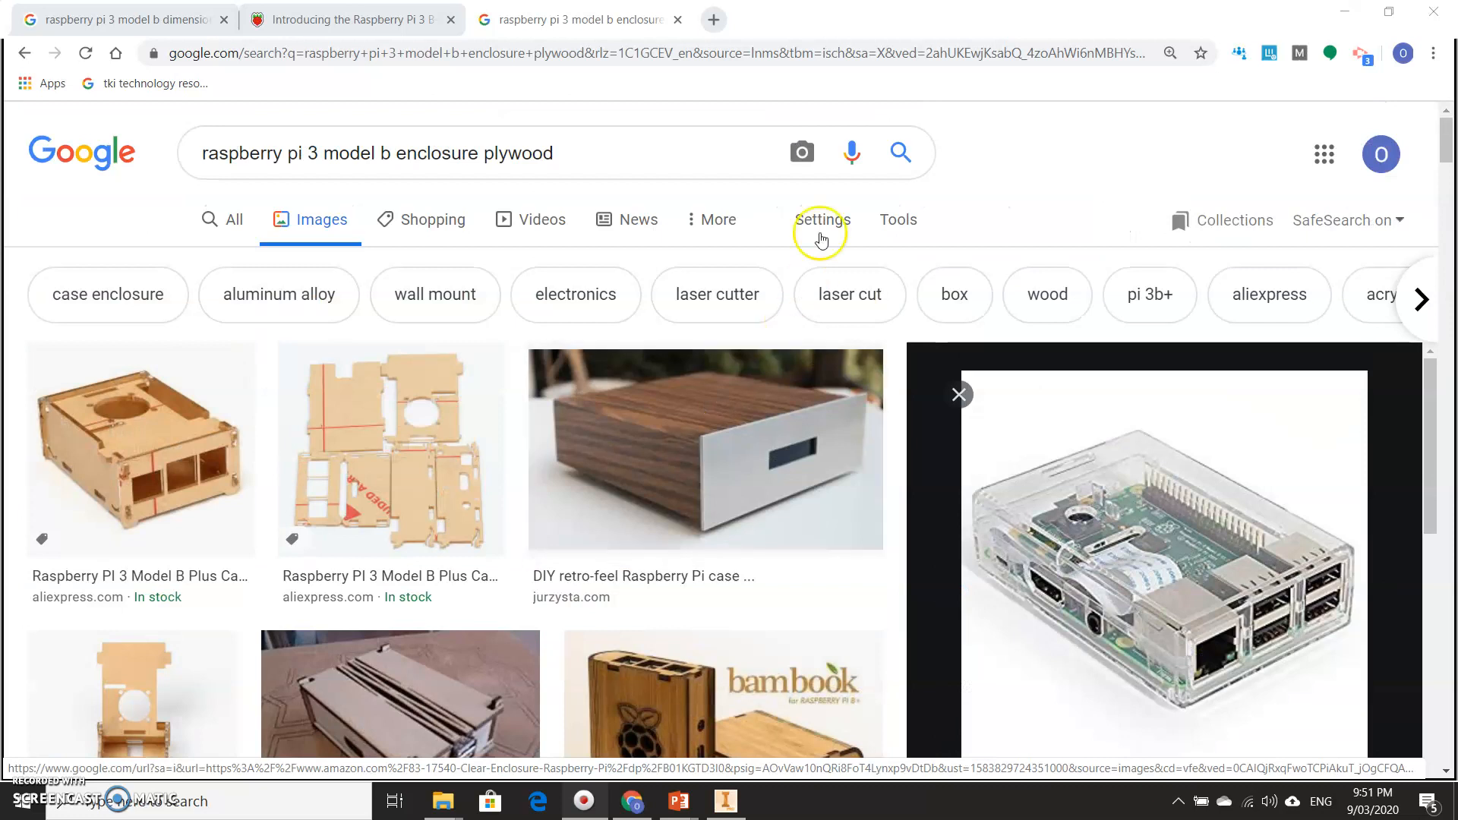
# - Switch to the PCB.ipt model in Autodesk Inventor, clearing the browser and the two File Explorer windows out of the way
pyautogui.moveTo(864, 23); pyautogui.dragTo(1457, 160)
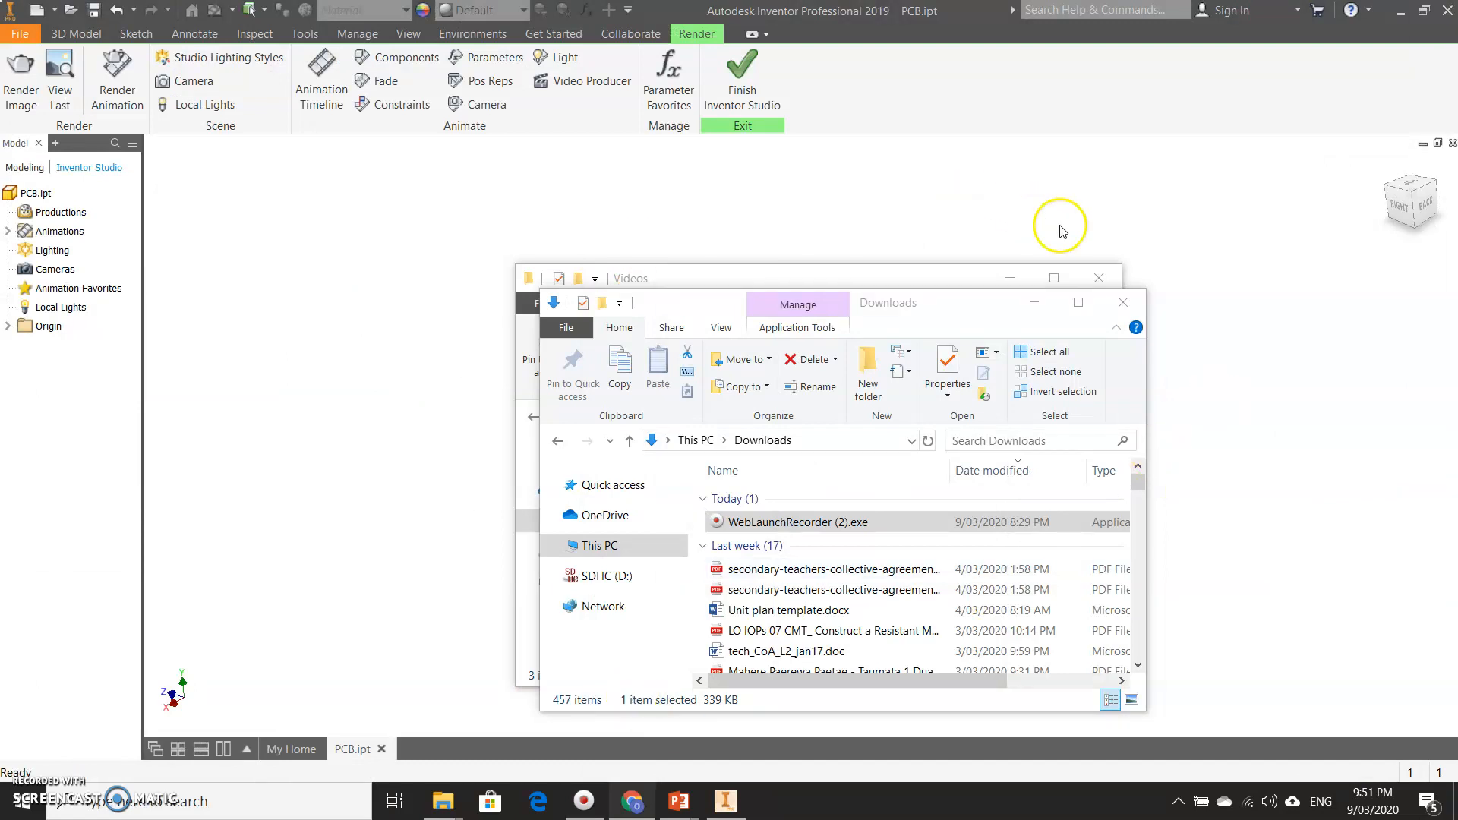
pyautogui.click(1040, 311)
pyautogui.click(1011, 278)
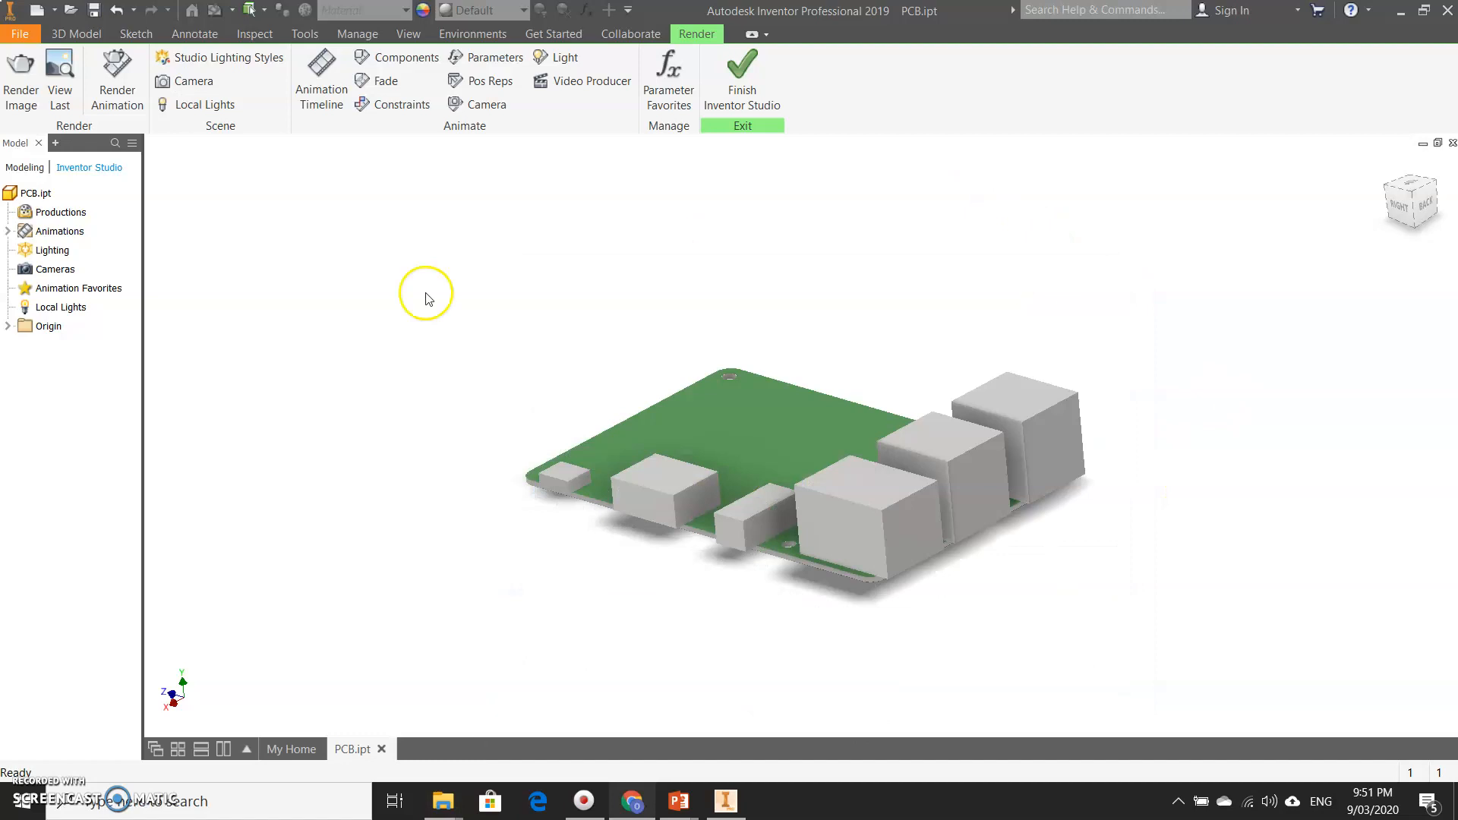
pyautogui.click(59, 231)
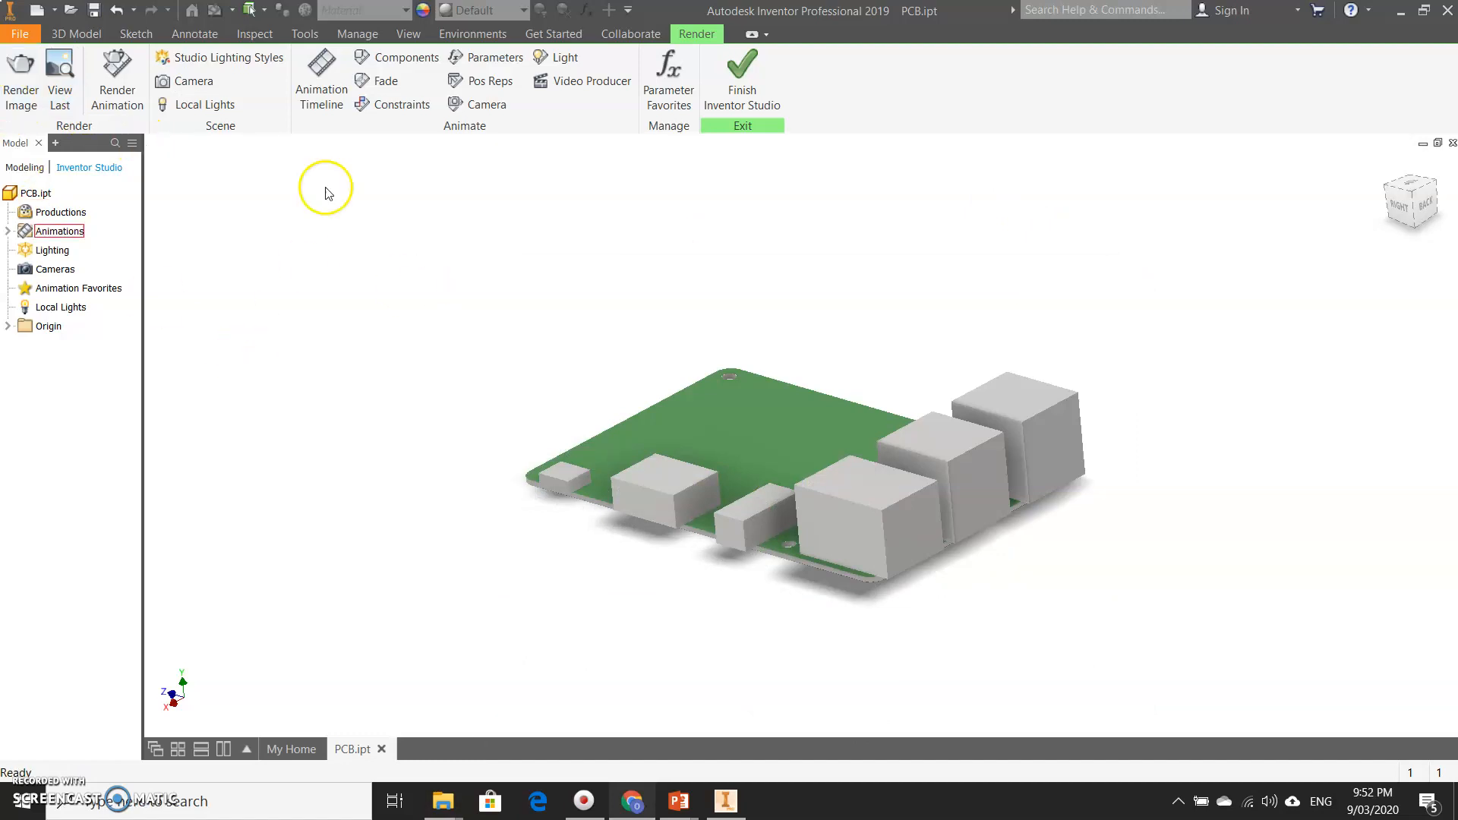
# - Create a new drawing from the metric ANSI (mm).dwg template
pyautogui.click(35, 10)
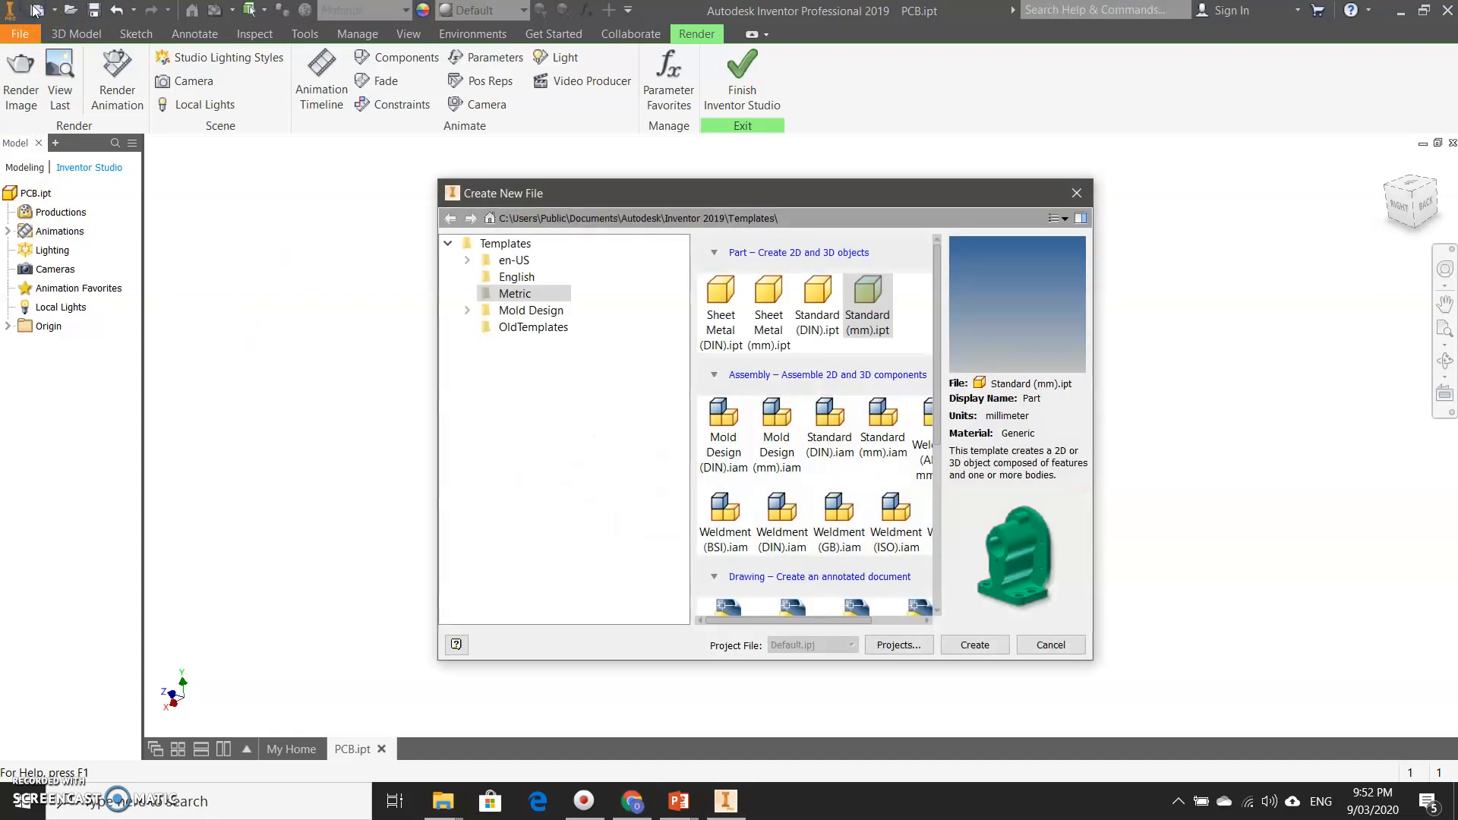
pyautogui.click(507, 293)
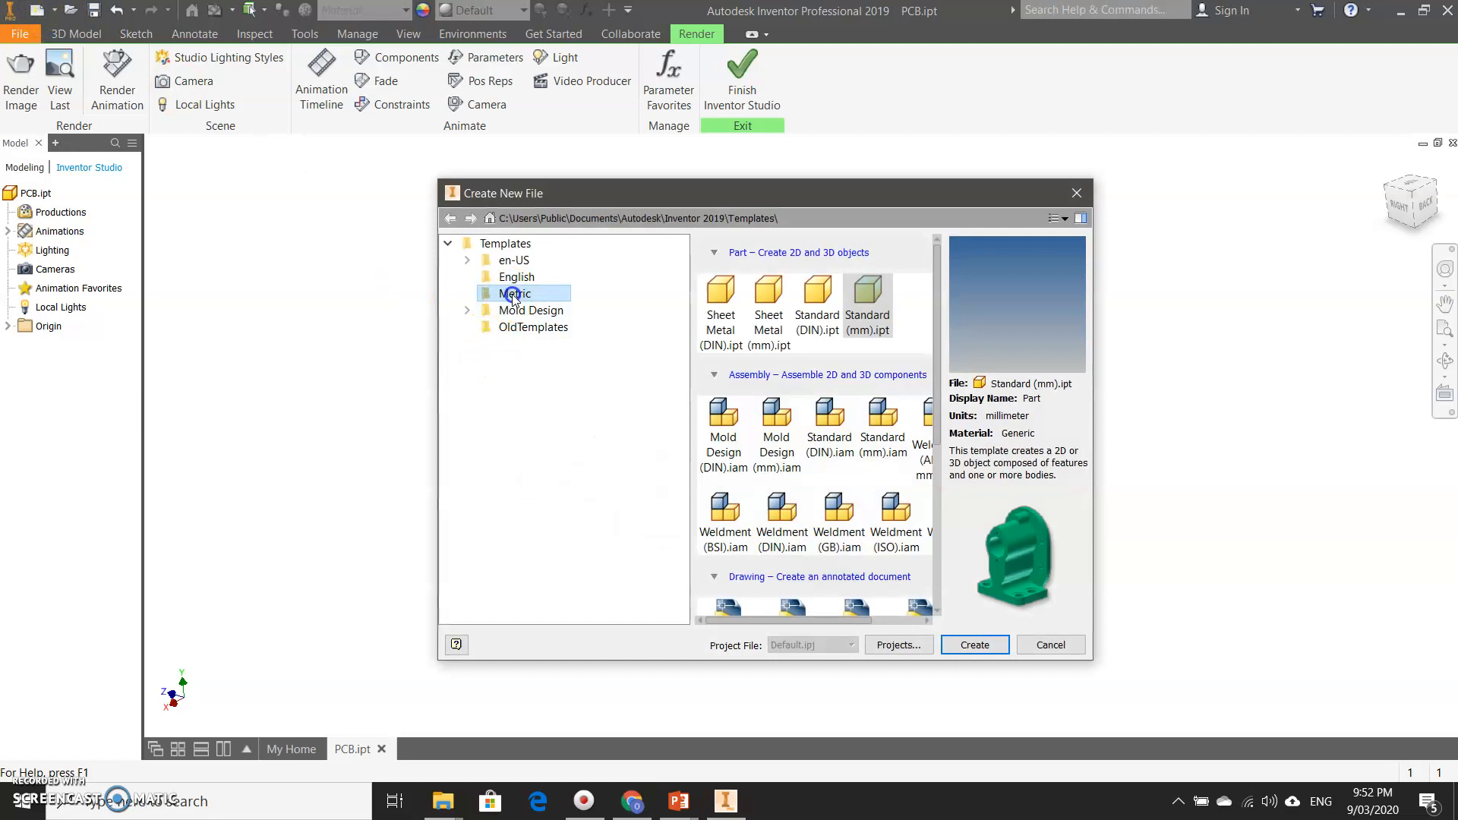
pyautogui.click(830, 327)
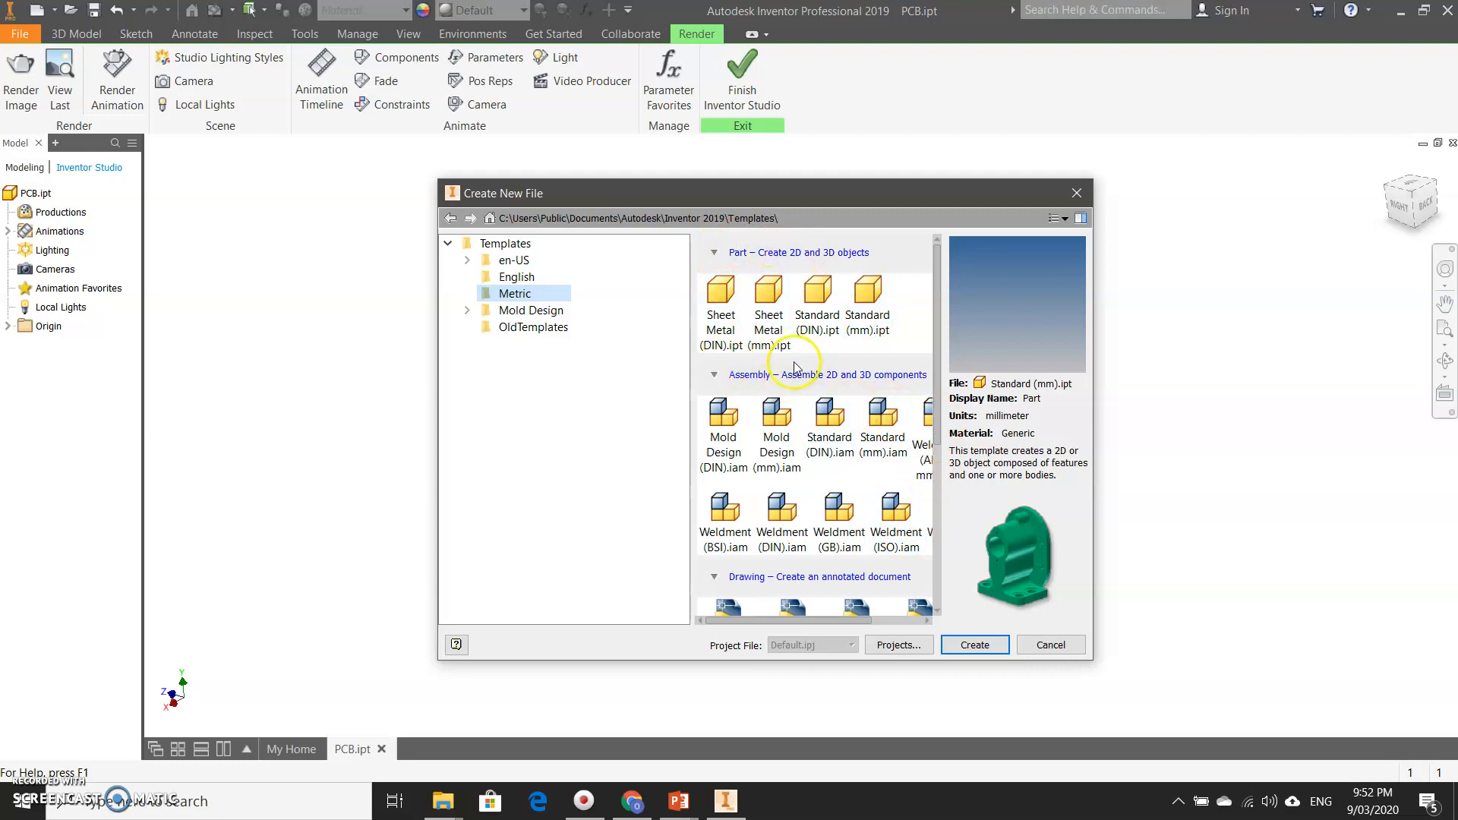
pyautogui.moveTo(941, 363); pyautogui.dragTo(934, 517)
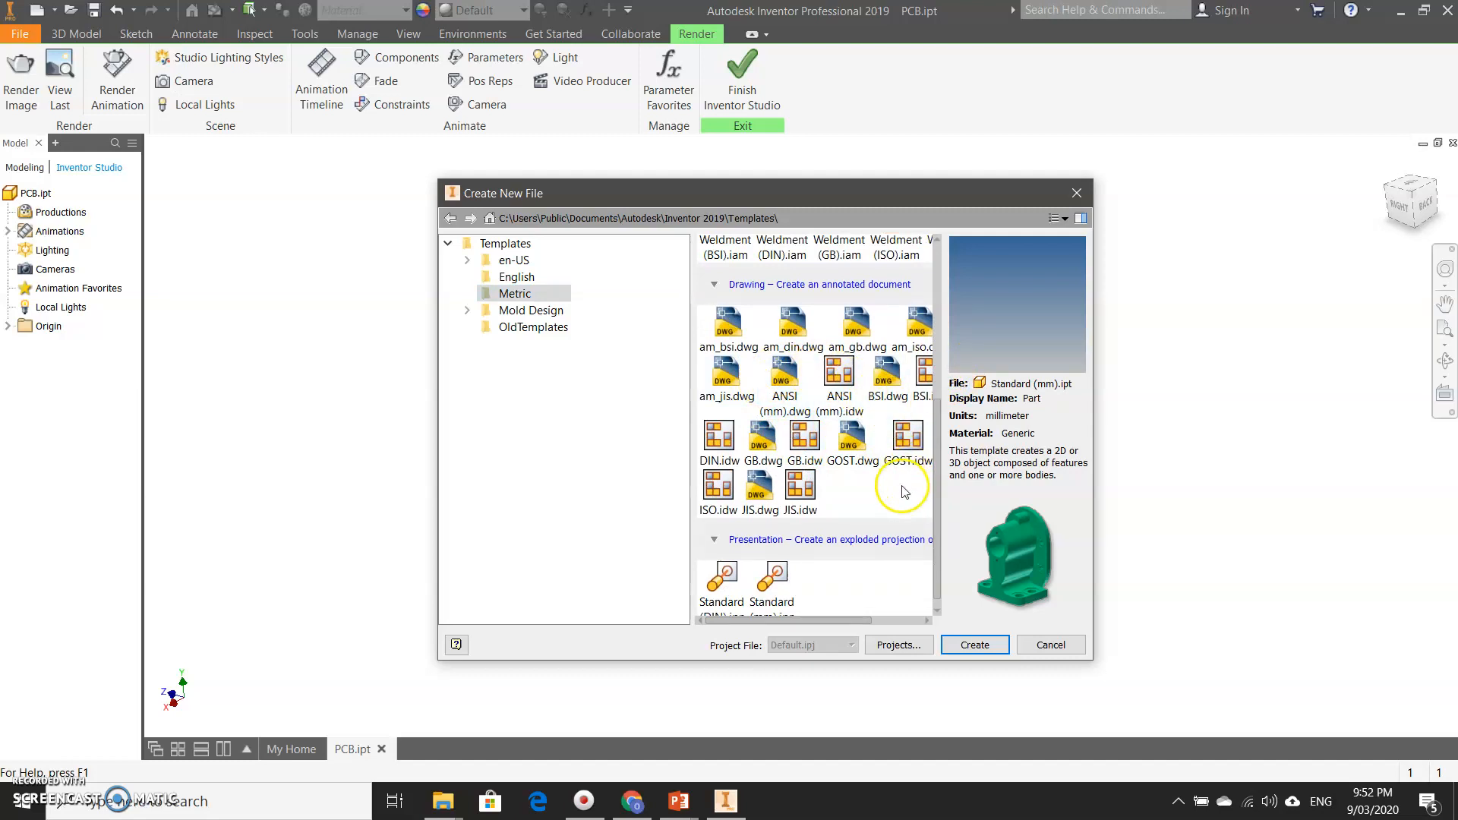
pyautogui.click(789, 368)
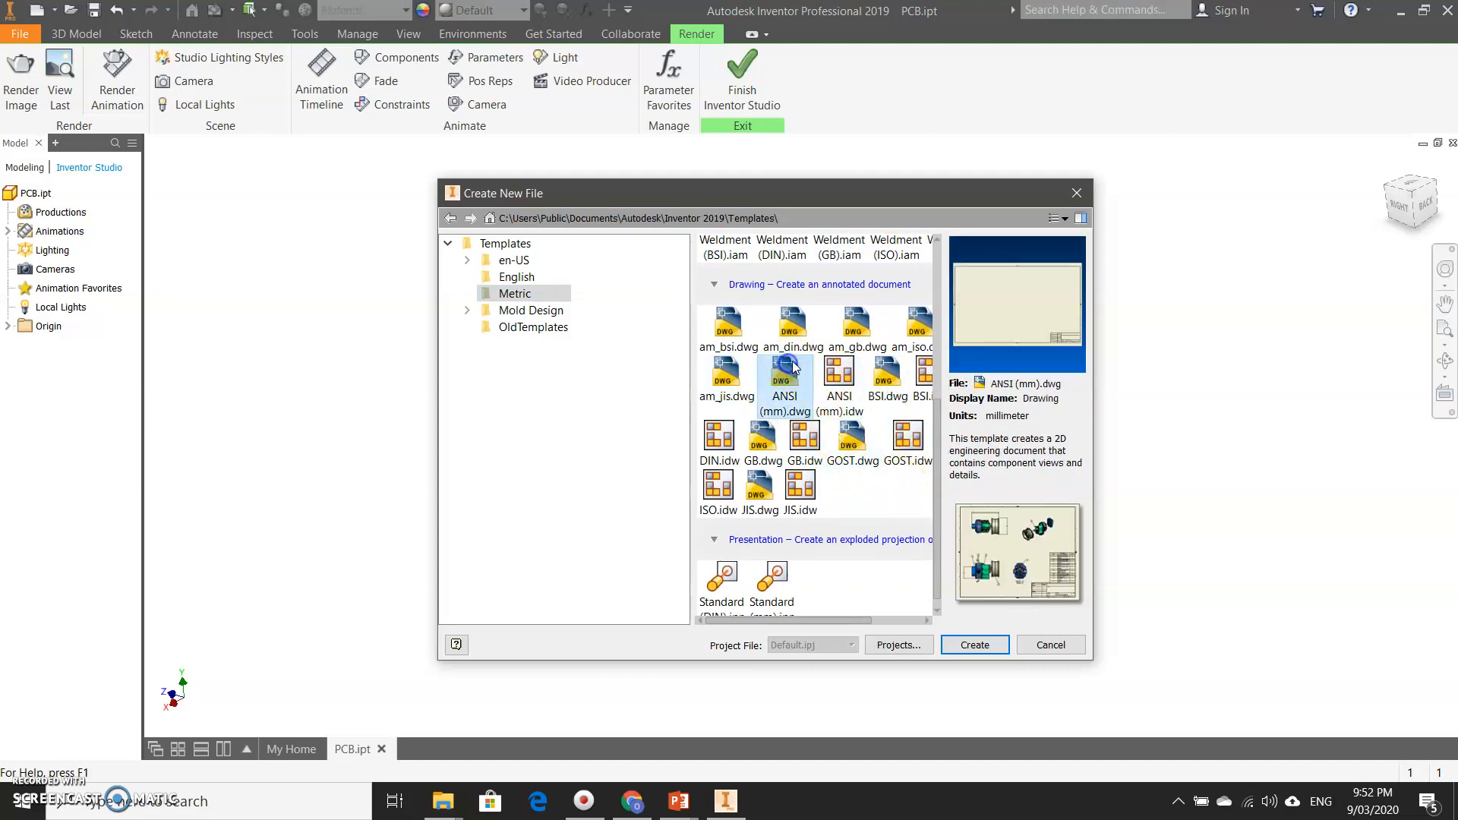
pyautogui.moveTo(799, 623)
pyautogui.mouseDown()
pyautogui.moveTo(856, 622)
pyautogui.moveTo(795, 623)
pyautogui.mouseUp()
pyautogui.click(782, 402)
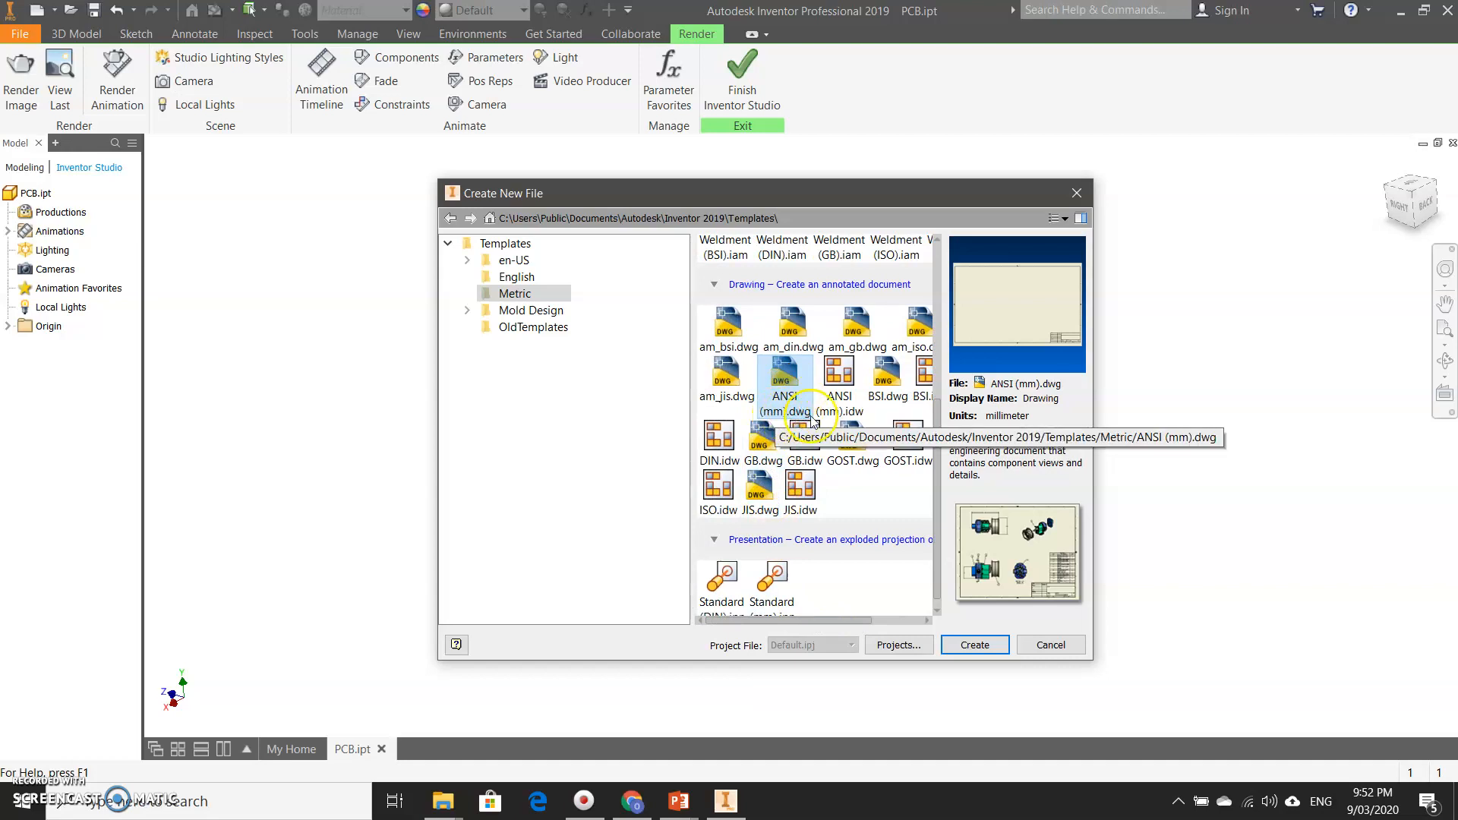
pyautogui.click(971, 652)
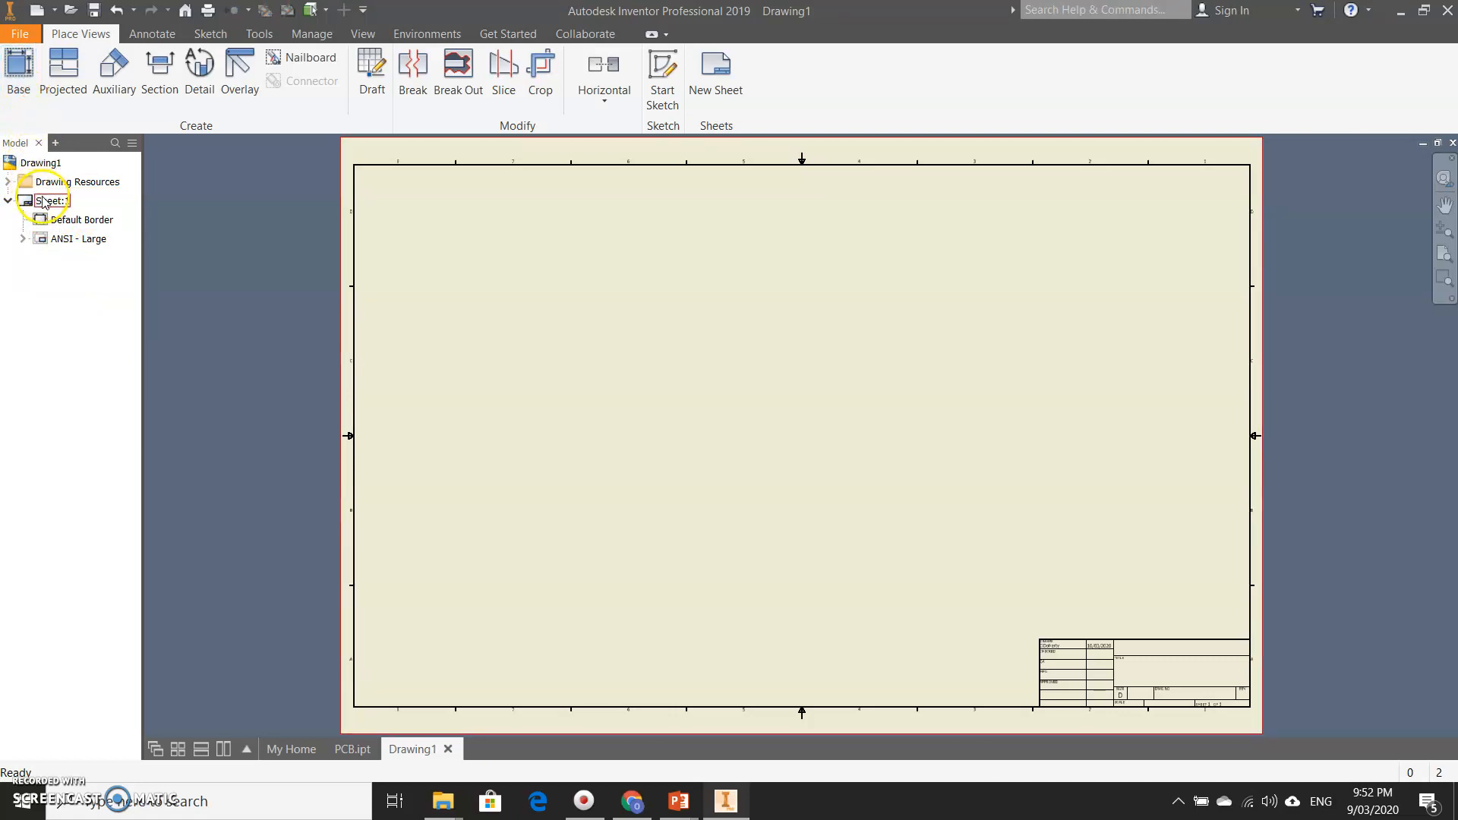
# - Place a 1 : 1 front base view of PCB.ipt with projected top, right-side and isometric views
pyautogui.click(25, 77)
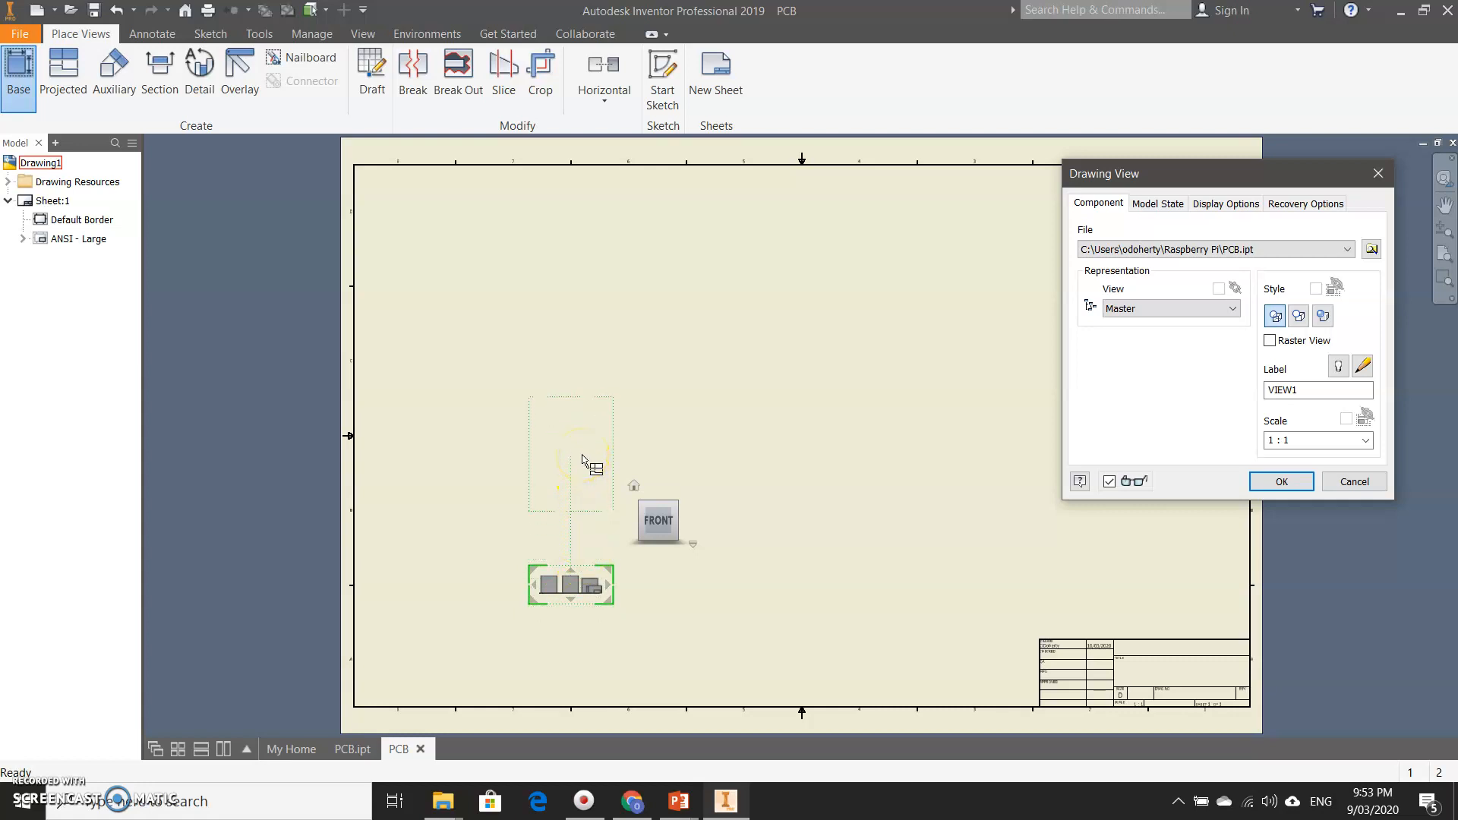
pyautogui.click(582, 459)
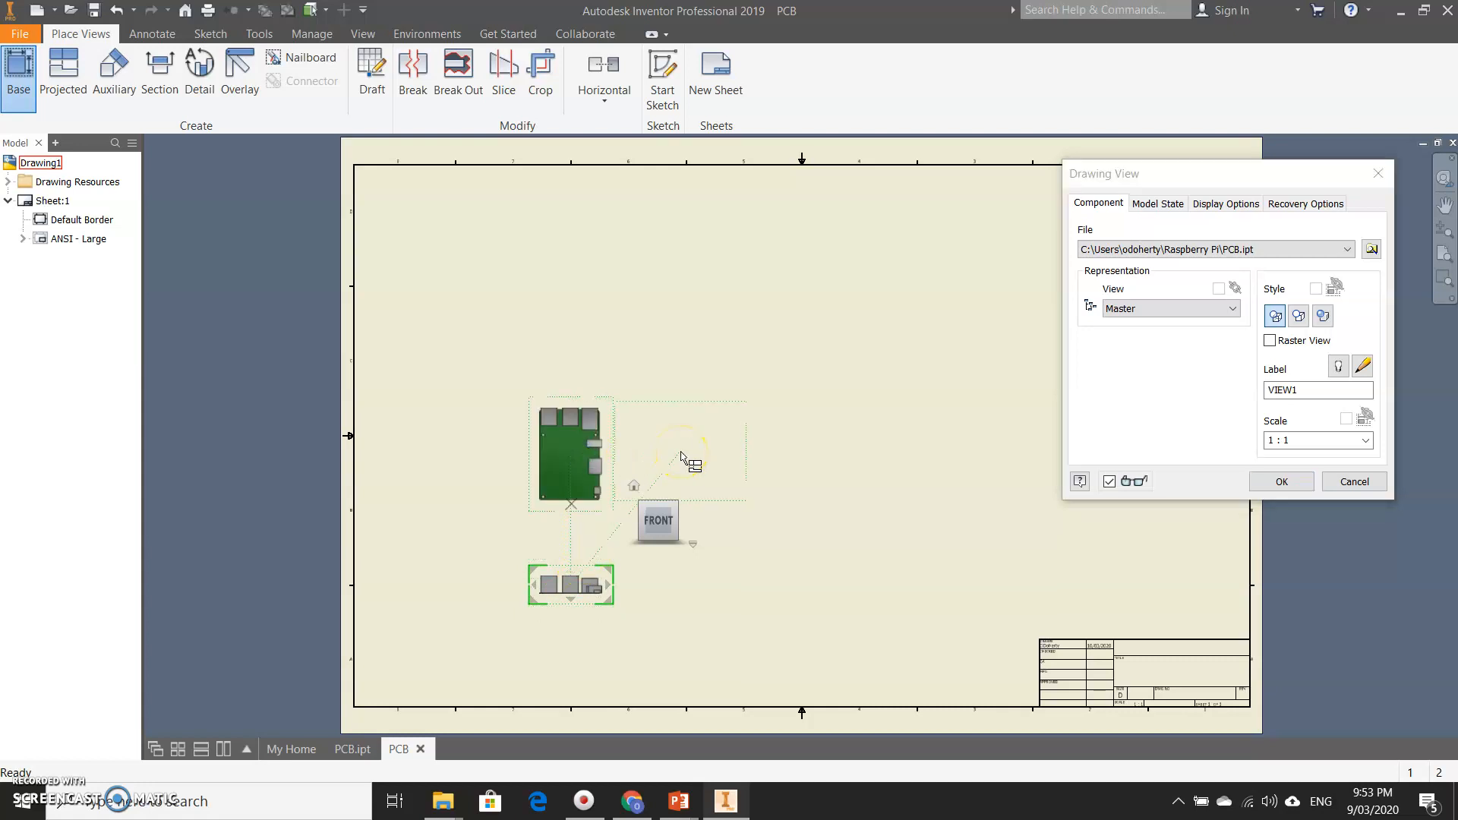
pyautogui.click(676, 538)
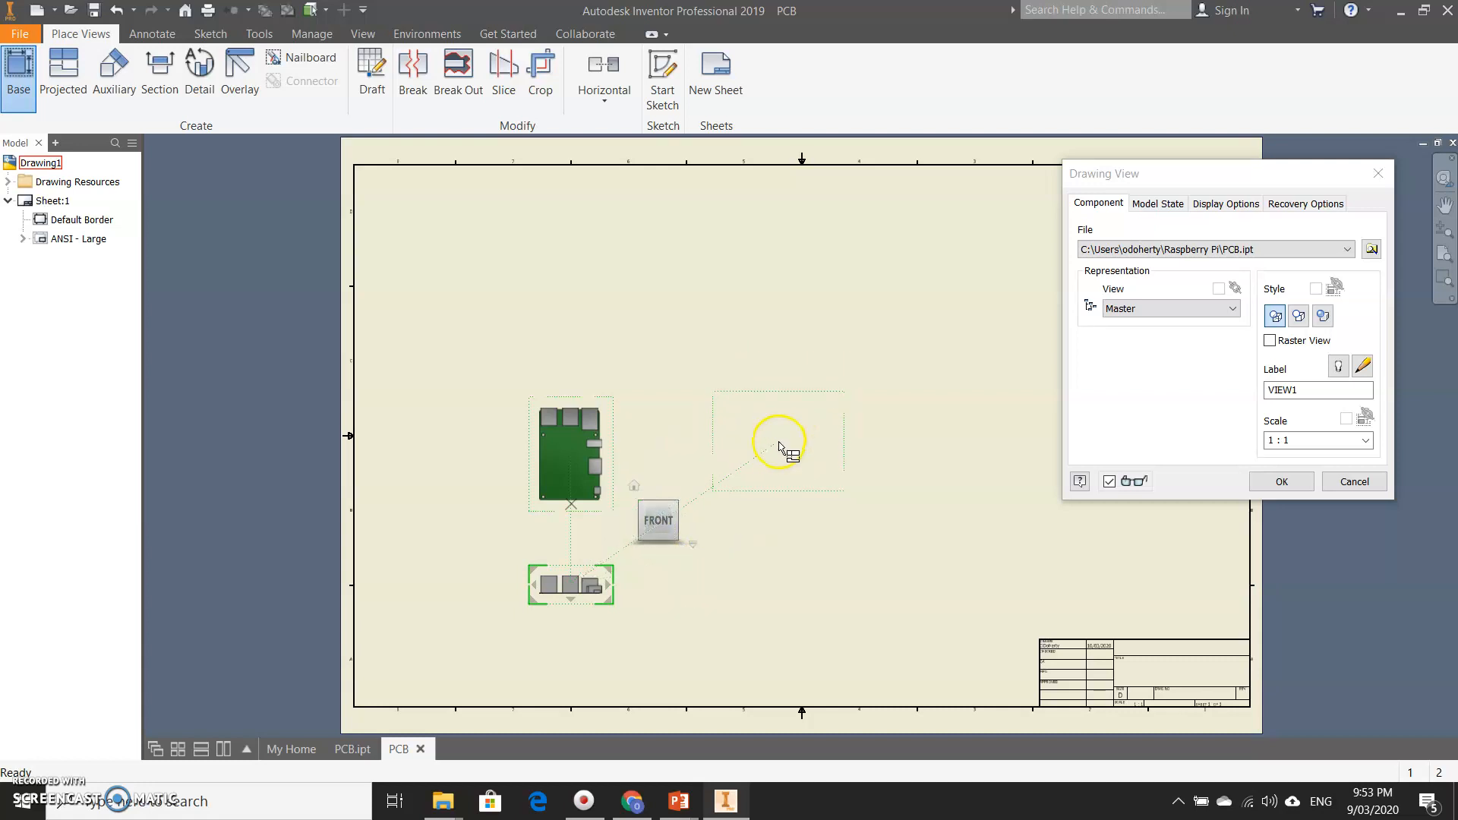
pyautogui.click(779, 446)
pyautogui.click(742, 576)
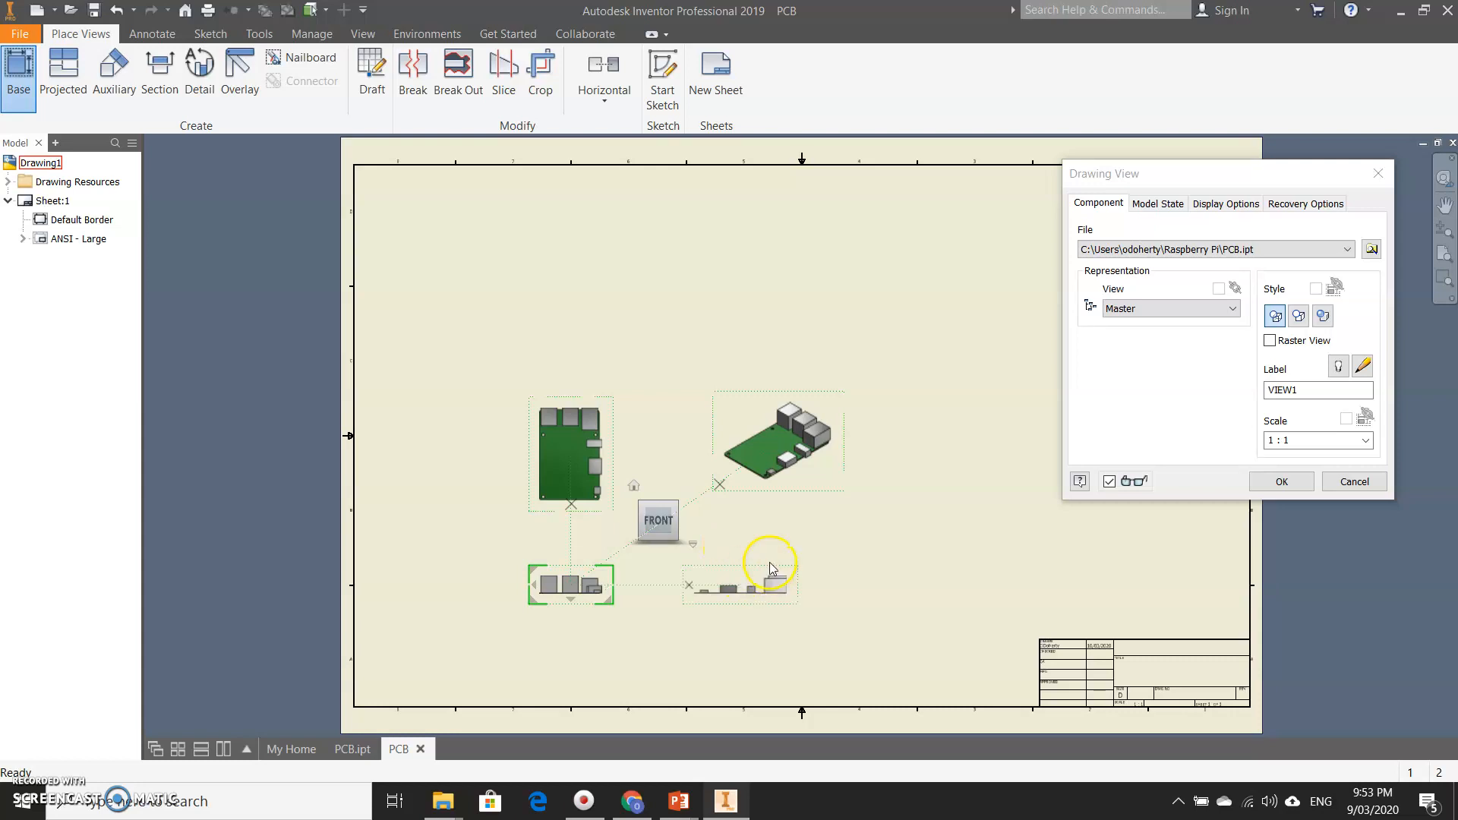
pyautogui.click(1301, 482)
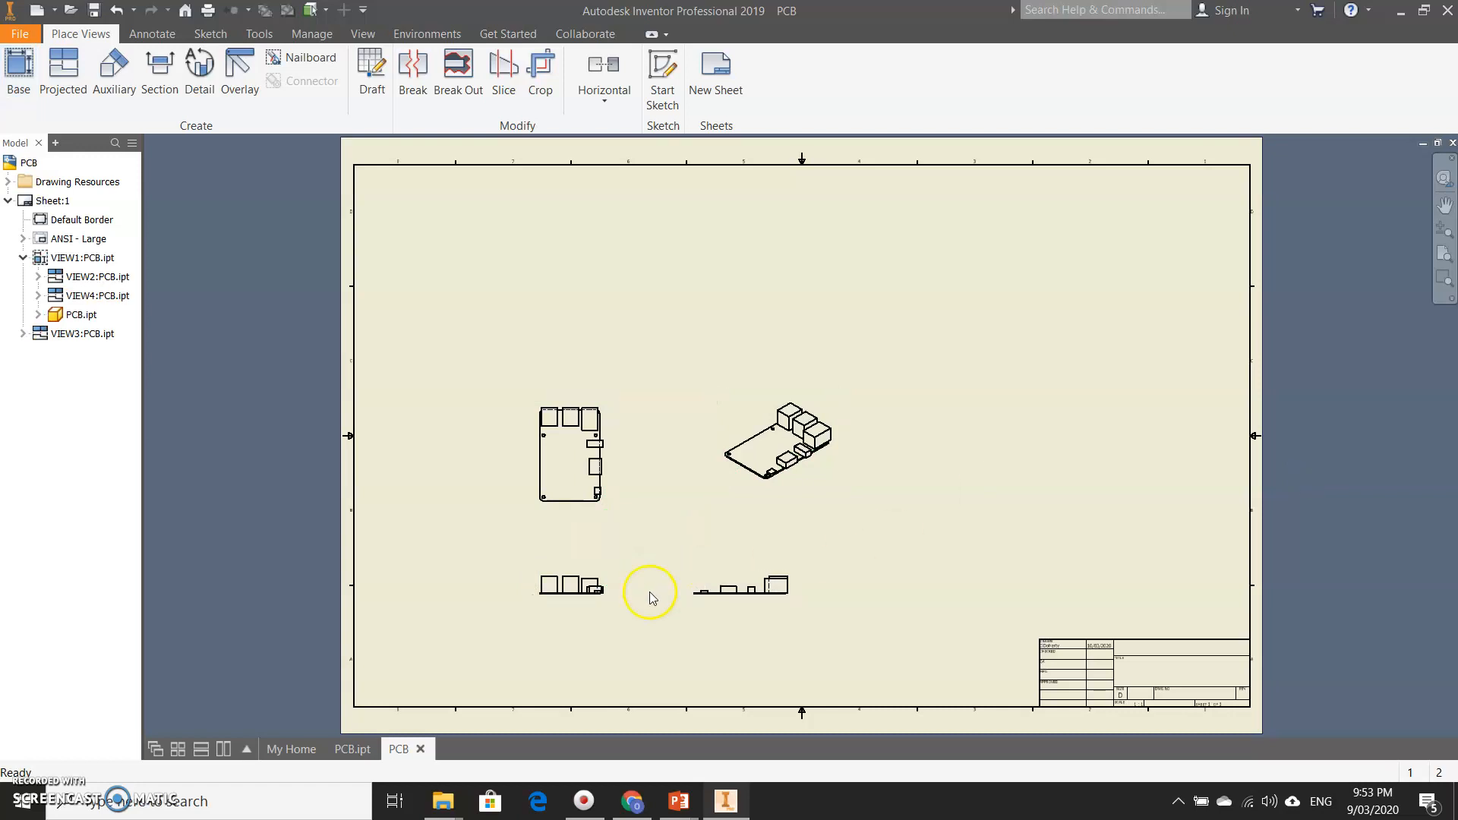
# - Move the front view up closer to the top view, bringing the aligned side view with it
pyautogui.scroll(-1, 597, 593)
pyautogui.scroll(3, 585, 585)
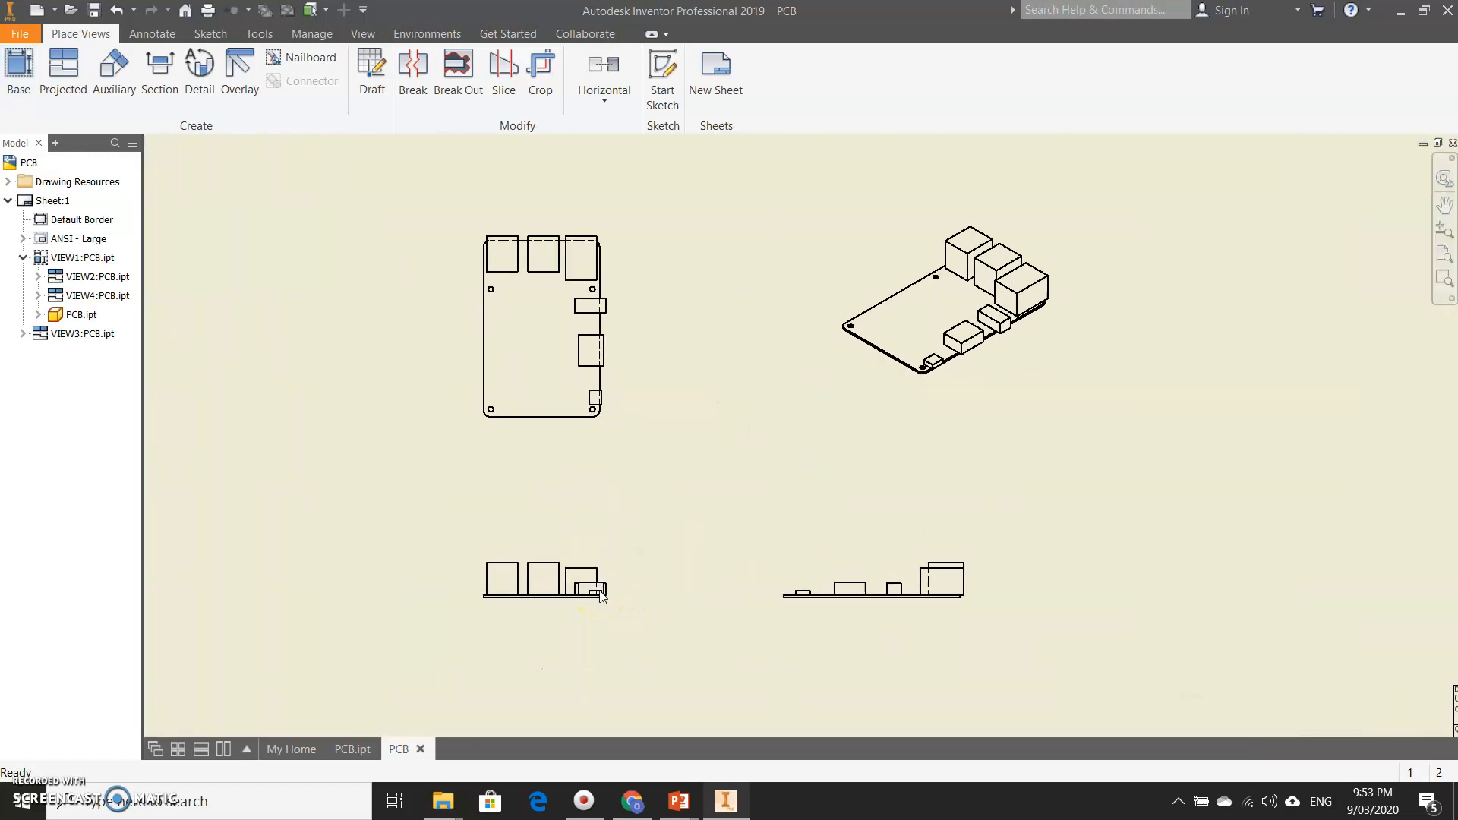
pyautogui.moveTo(581, 552); pyautogui.dragTo(580, 467)
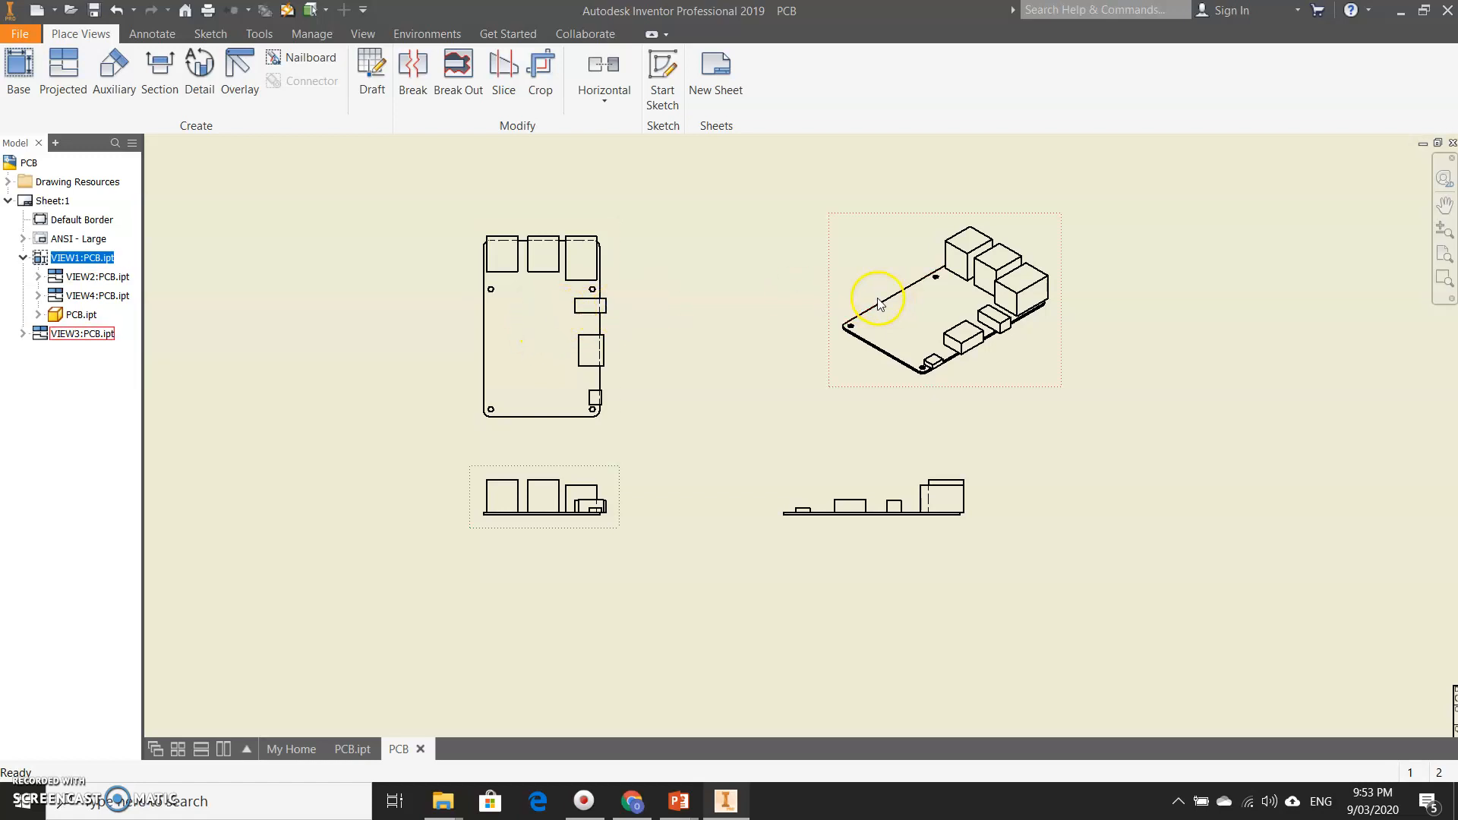
# - Set the front base view's scale to 2 : 1
pyautogui.scroll(-5, 845, 284)
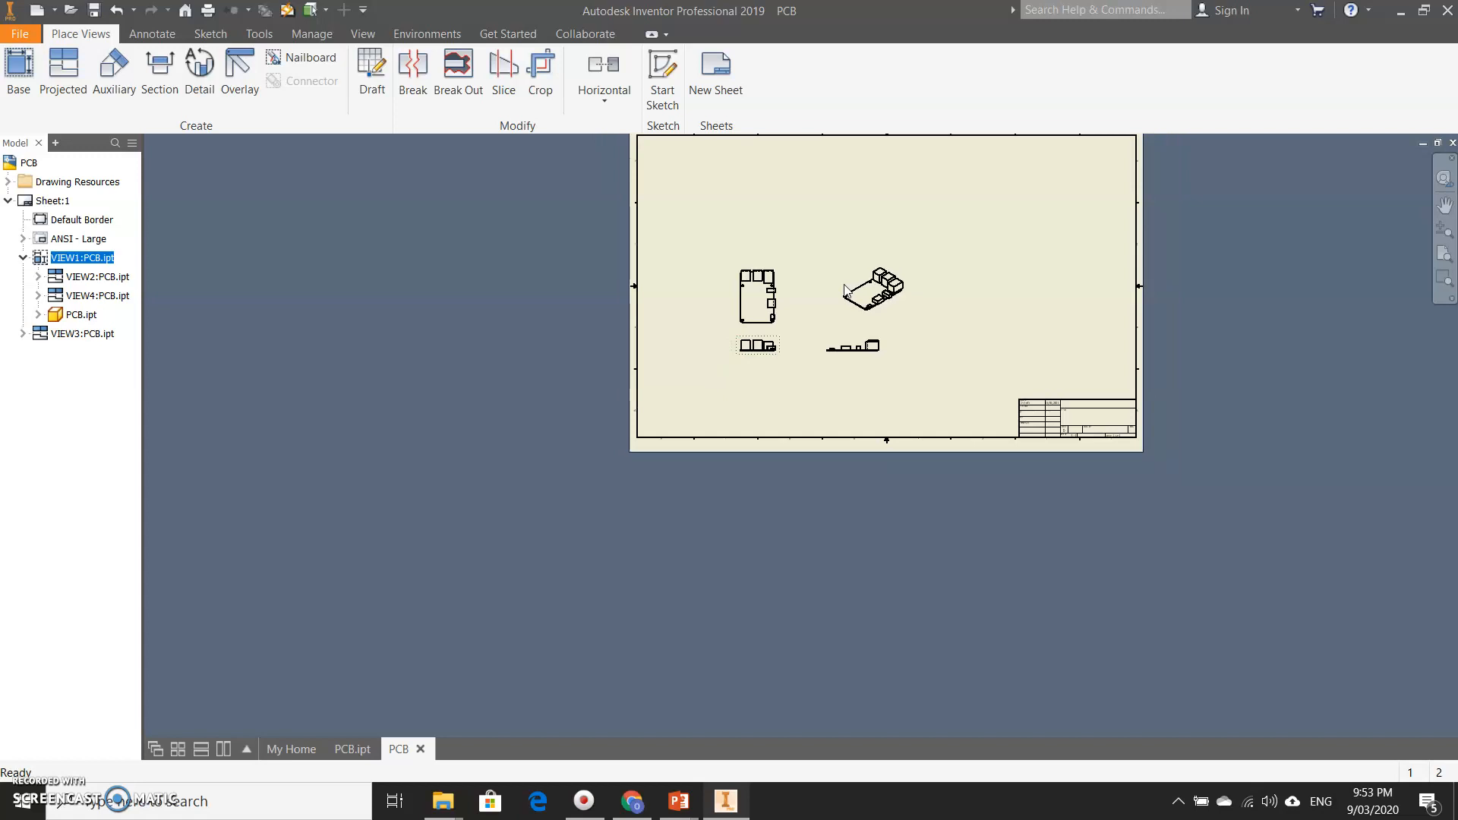
pyautogui.scroll(-1, 845, 287)
pyautogui.scroll(4, 874, 190)
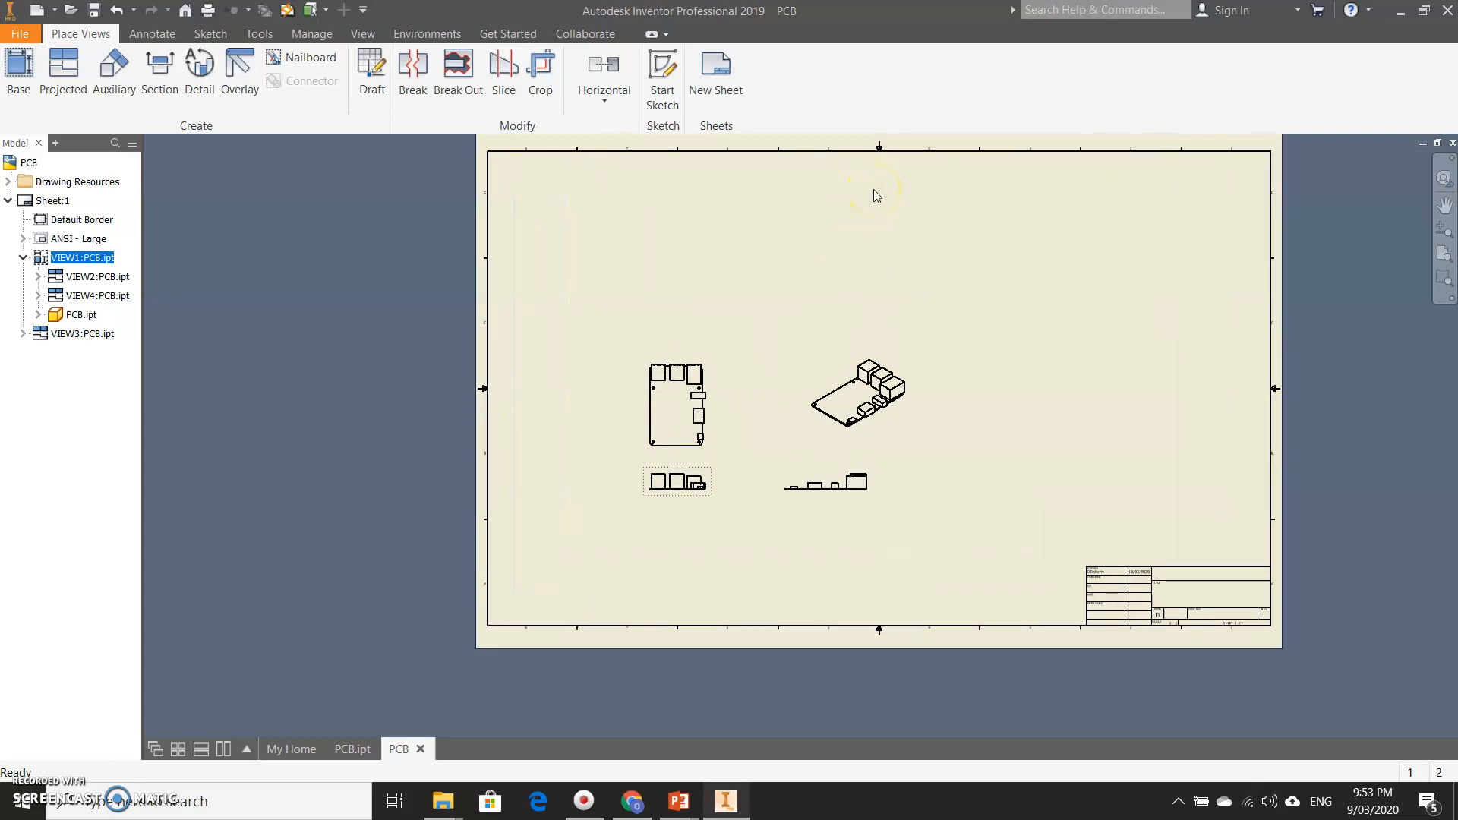
pyautogui.rightClick(707, 485)
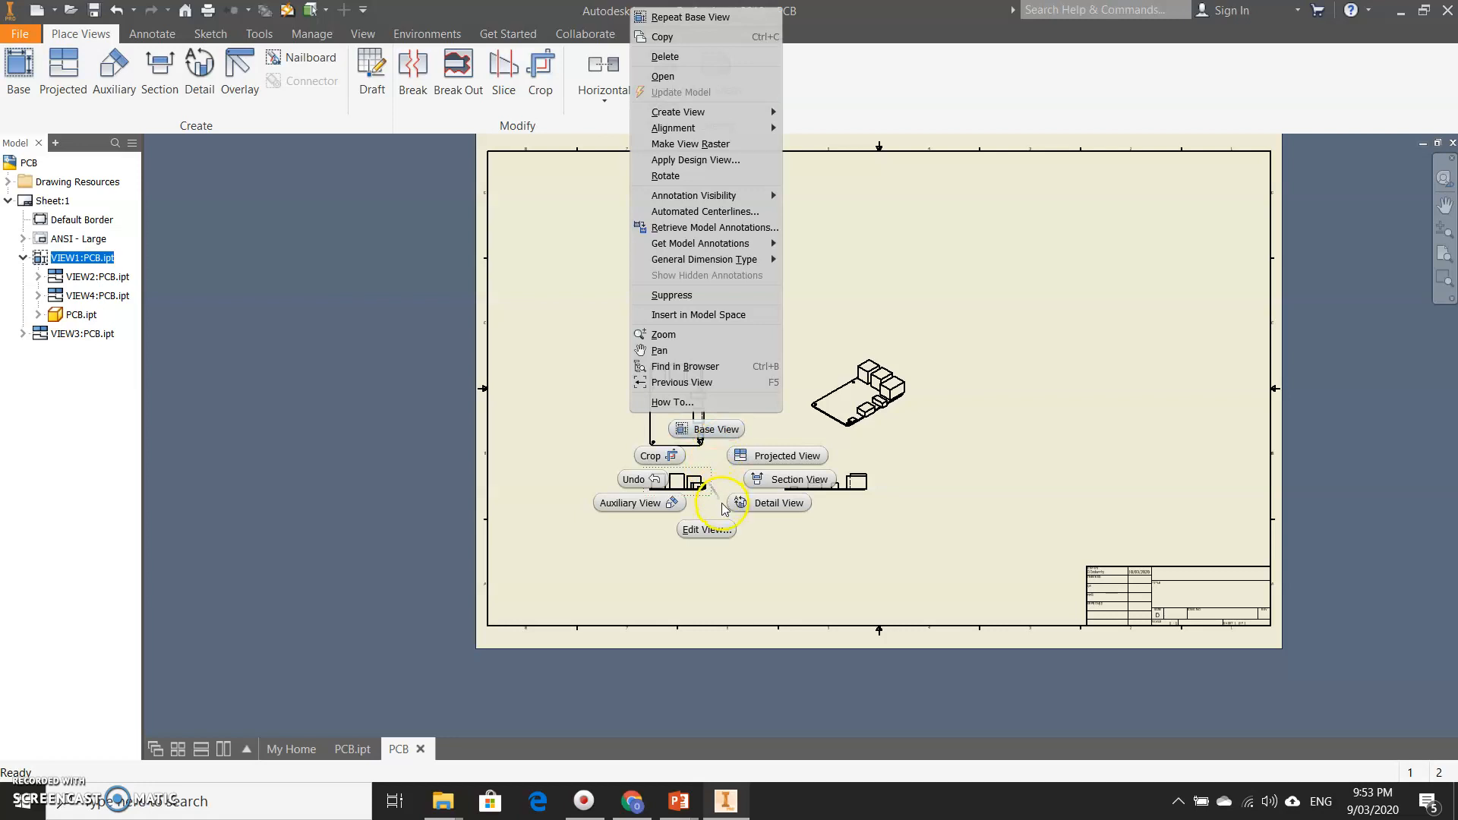
pyautogui.click(721, 531)
pyautogui.doubleClick(1335, 440)
pyautogui.click(1366, 441)
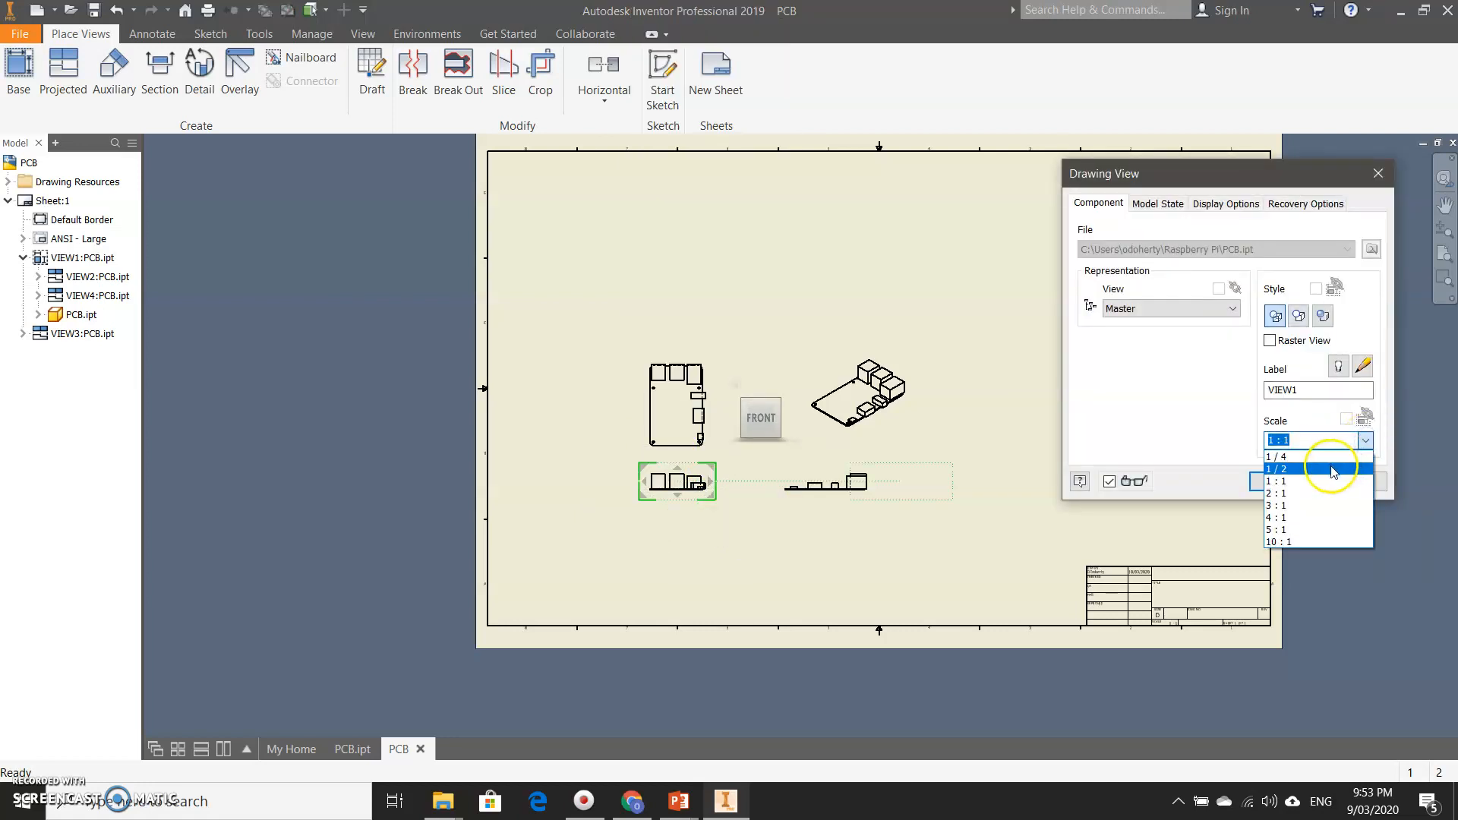
pyautogui.click(1319, 493)
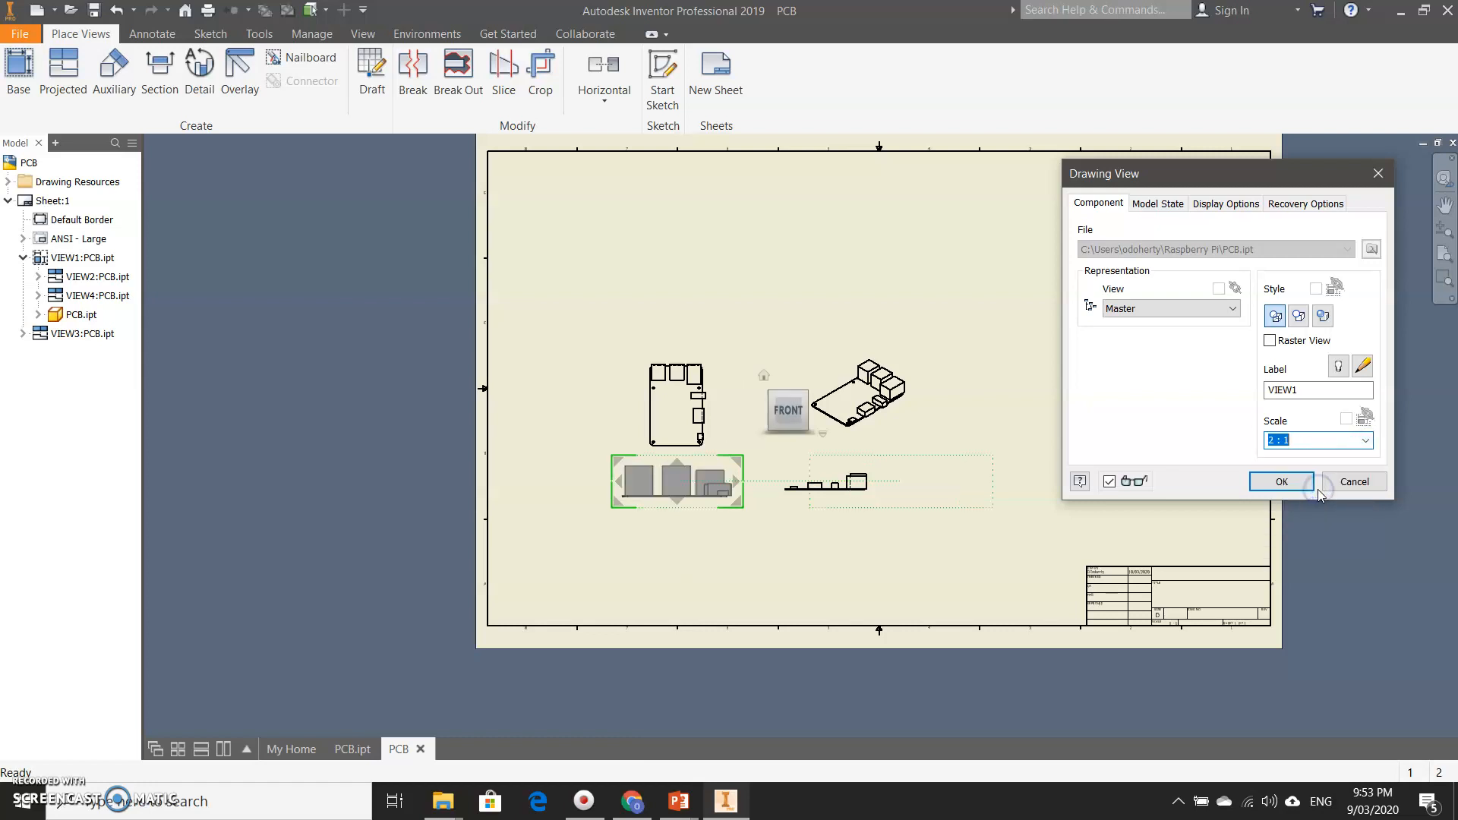
pyautogui.click(1284, 445)
pyautogui.click(1283, 481)
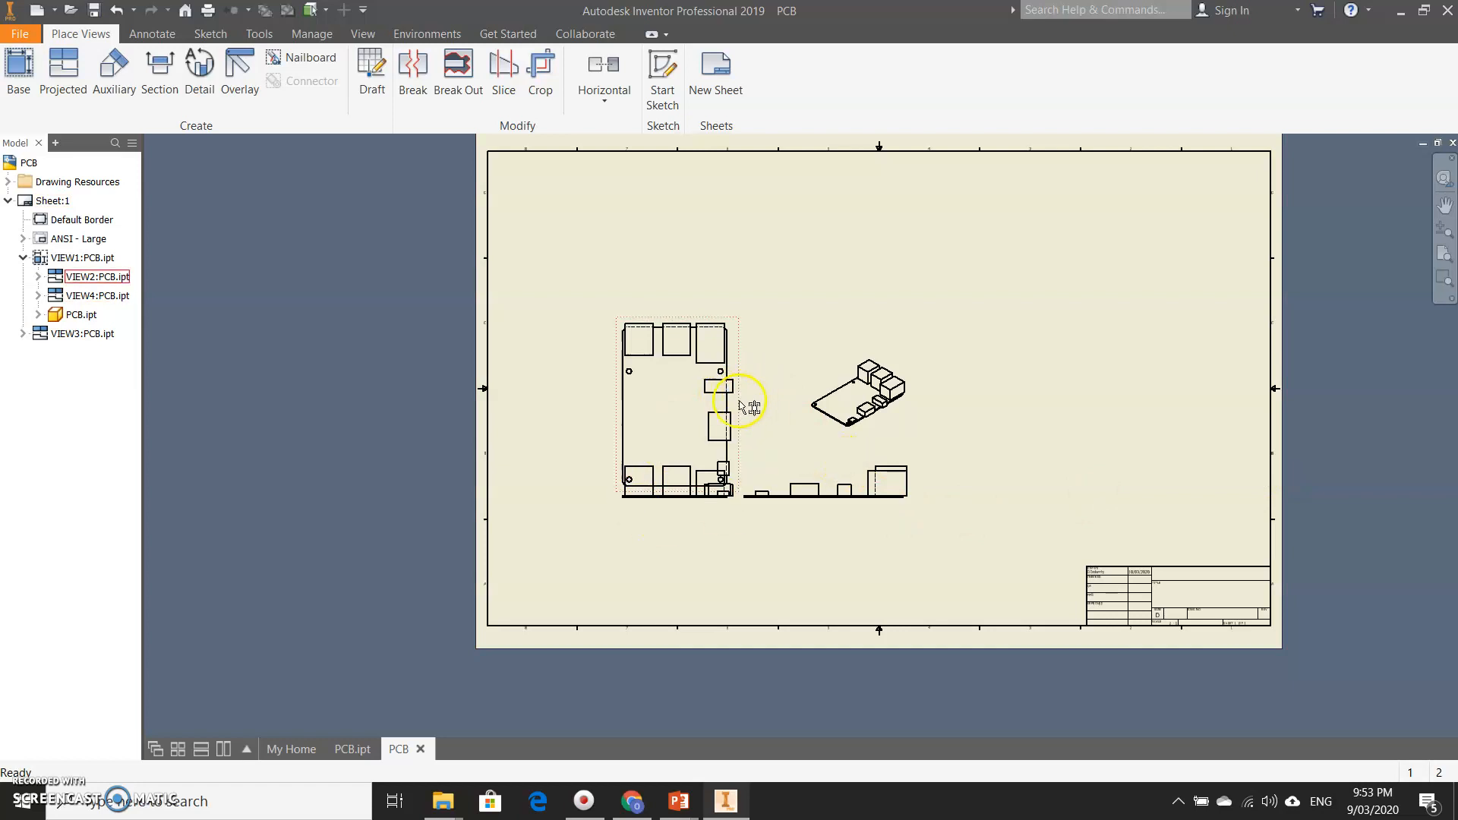
# - Spread out the views, moving the top view up, the side view right, and the isometric view up and right
pyautogui.moveTo(741, 406); pyautogui.dragTo(742, 325)
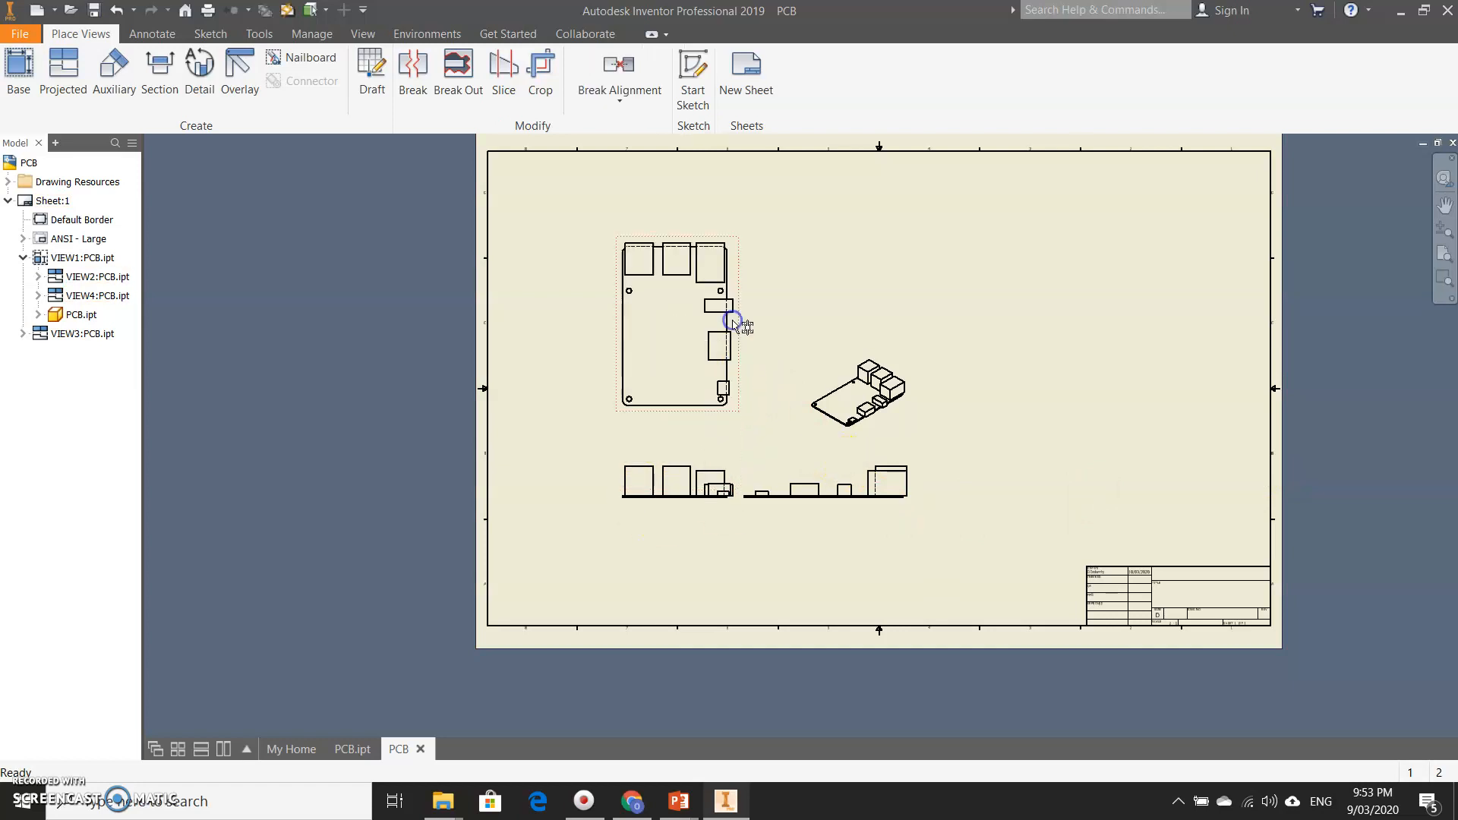
pyautogui.moveTo(839, 475); pyautogui.dragTo(942, 463)
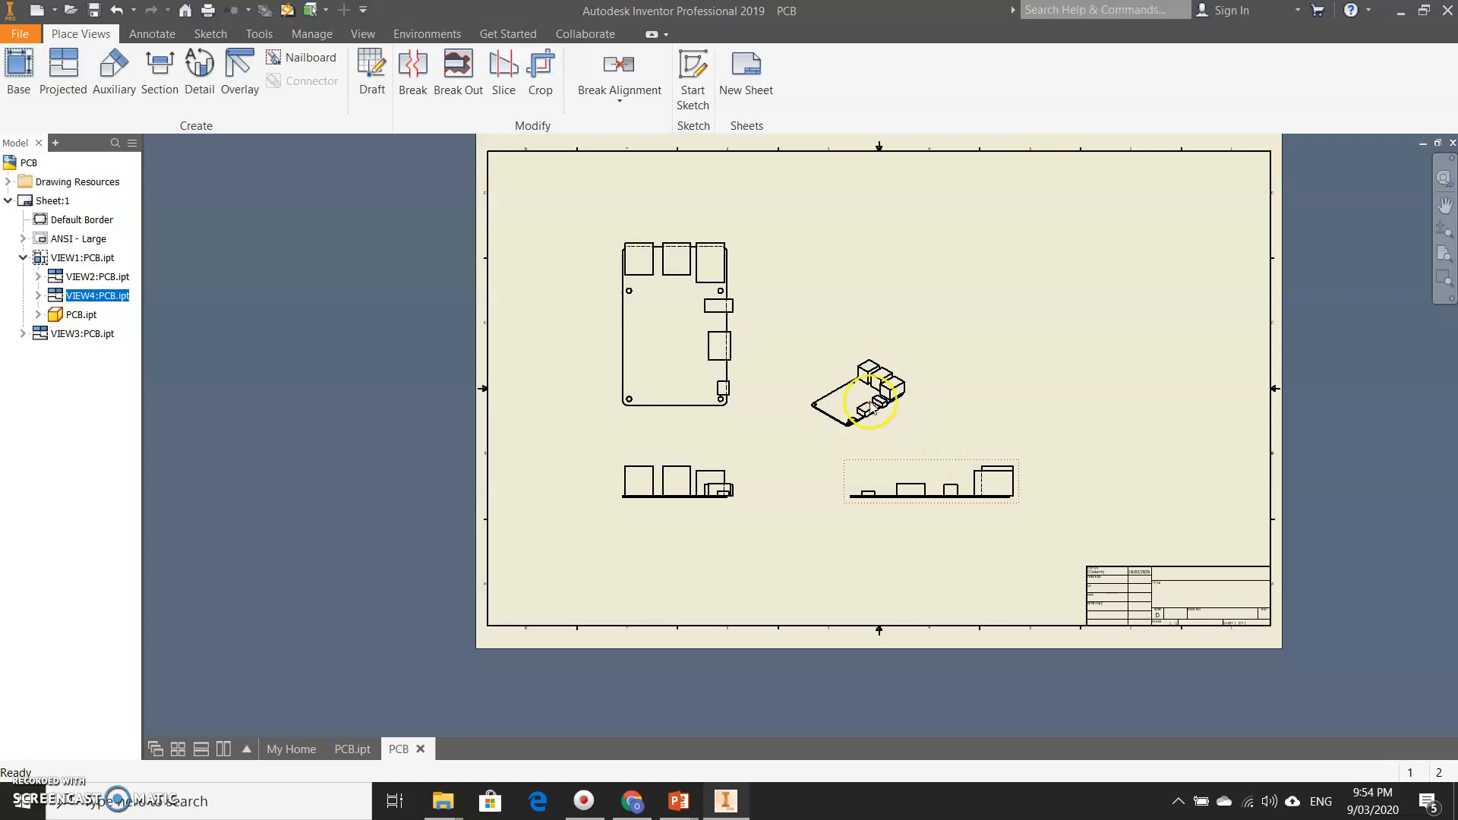
pyautogui.moveTo(904, 425); pyautogui.dragTo(1023, 323)
# - Set the isometric view's scale to 3 : 1 and reposition it in the sheet's upper-right area
pyautogui.rightClick(1020, 319)
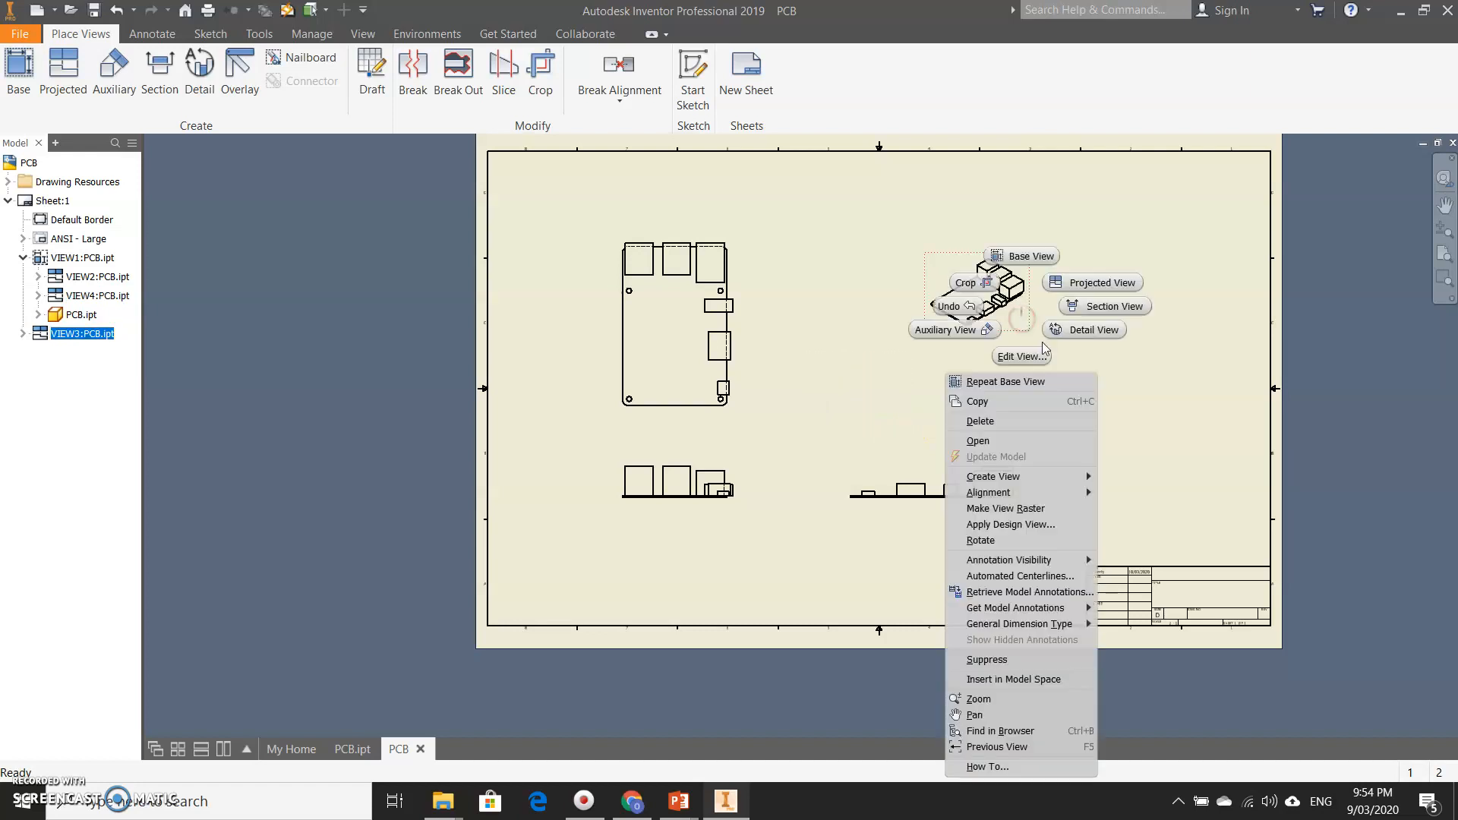
pyautogui.click(1039, 359)
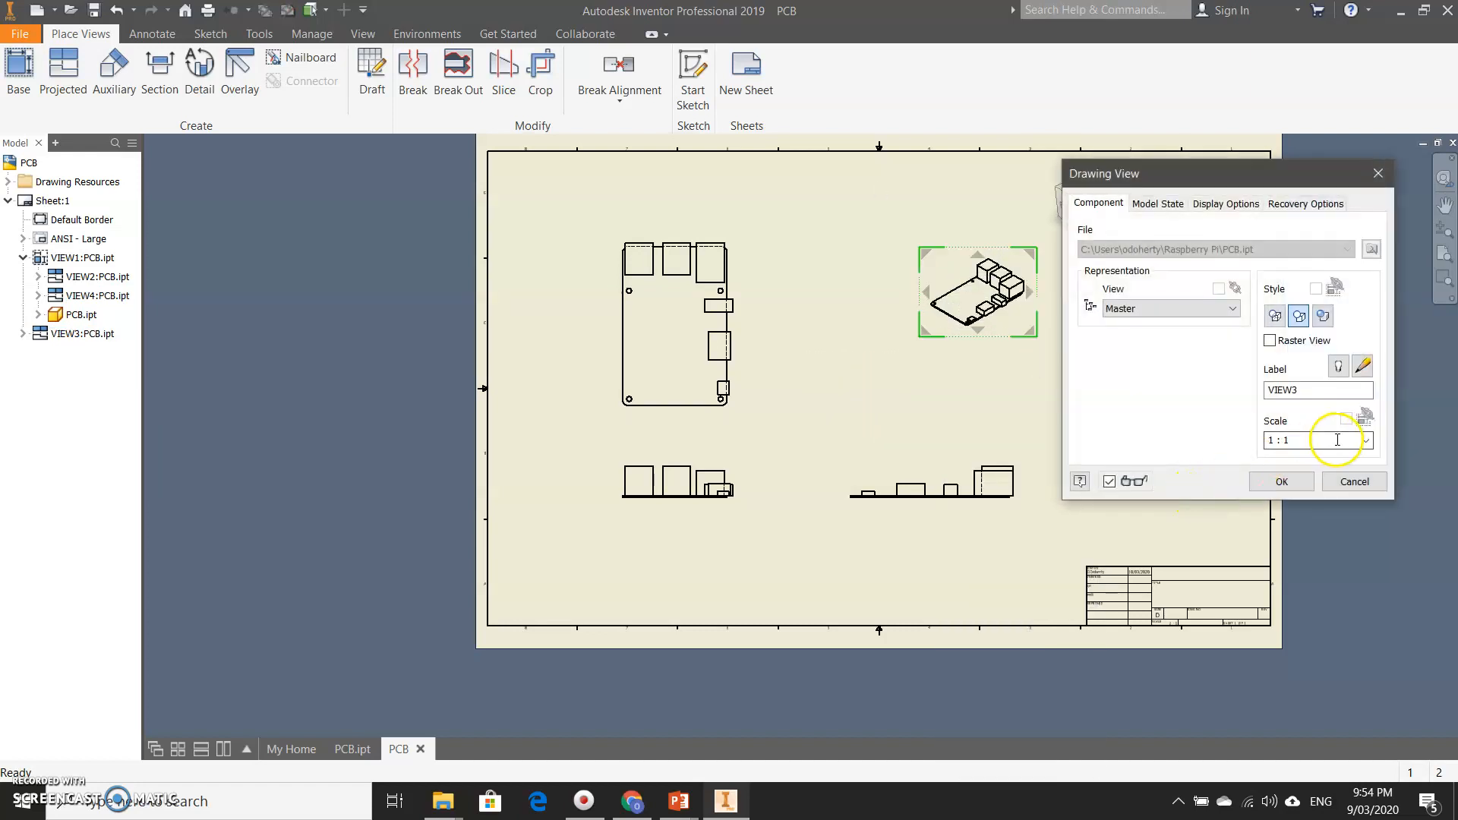
pyautogui.click(1366, 440)
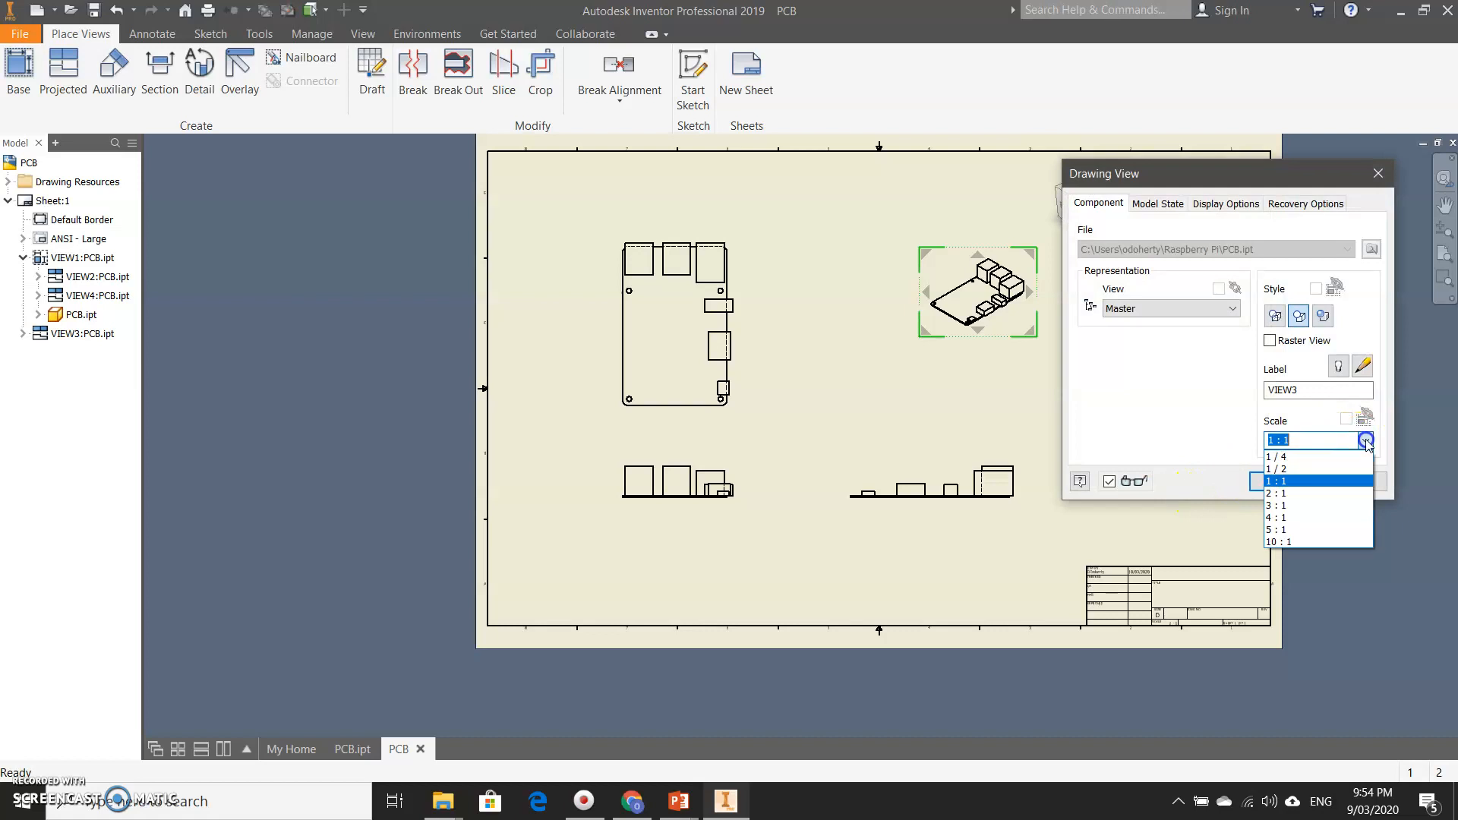
pyautogui.click(1322, 505)
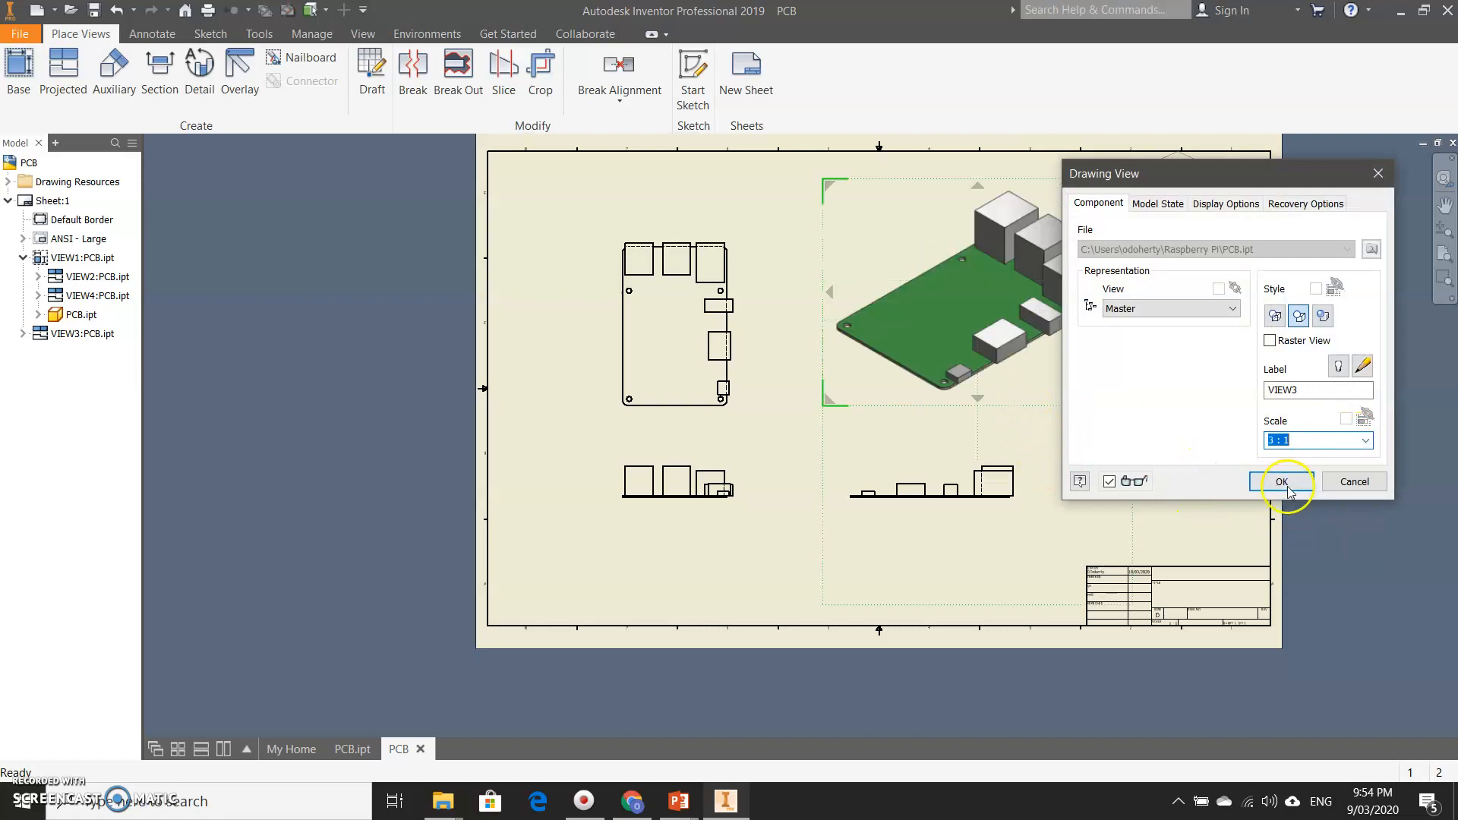
pyautogui.click(1291, 486)
pyautogui.moveTo(1109, 386); pyautogui.dragTo(1167, 399)
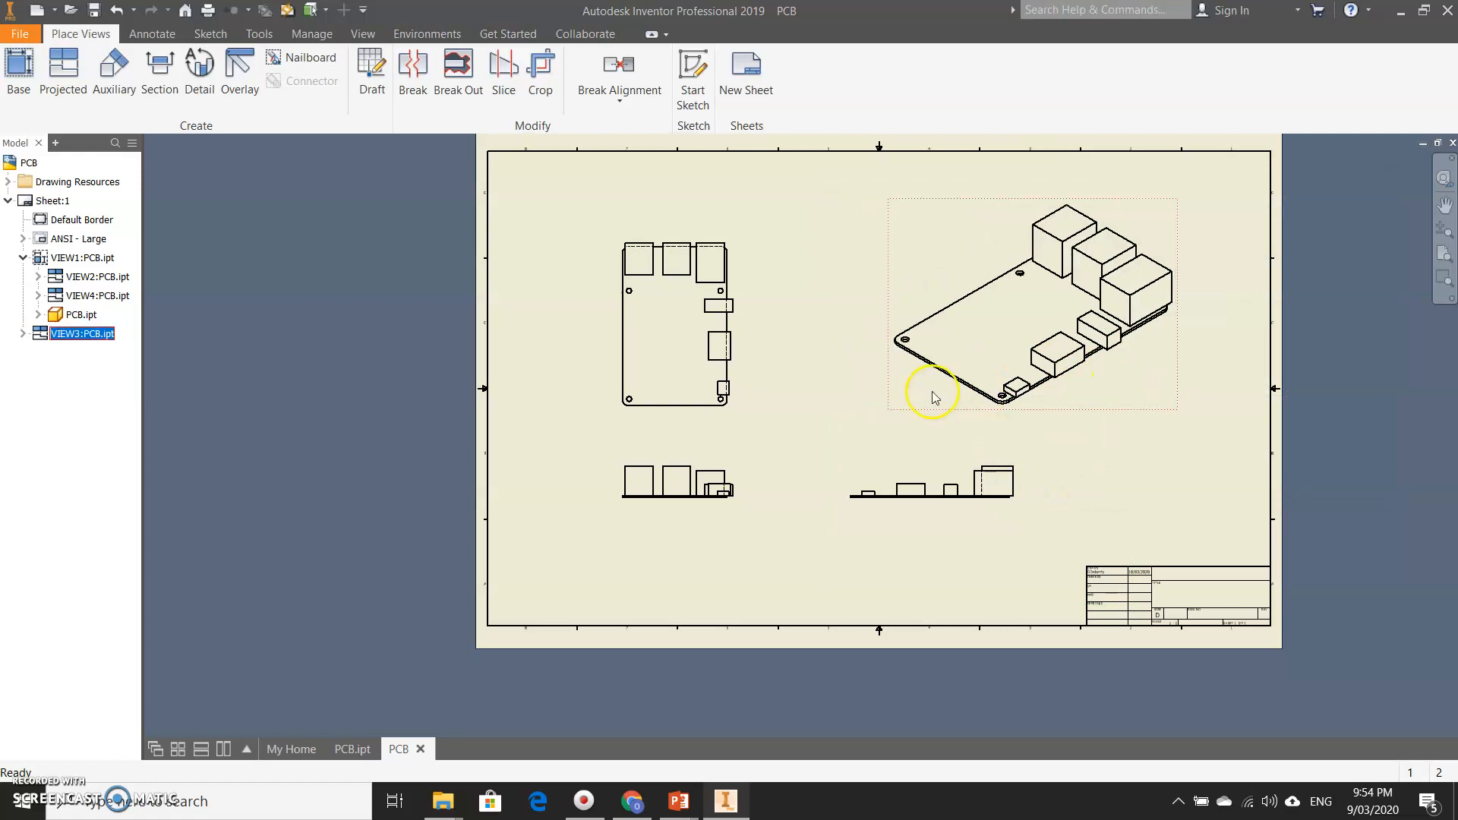
pyautogui.rightClick(738, 382)
pyautogui.click(739, 357)
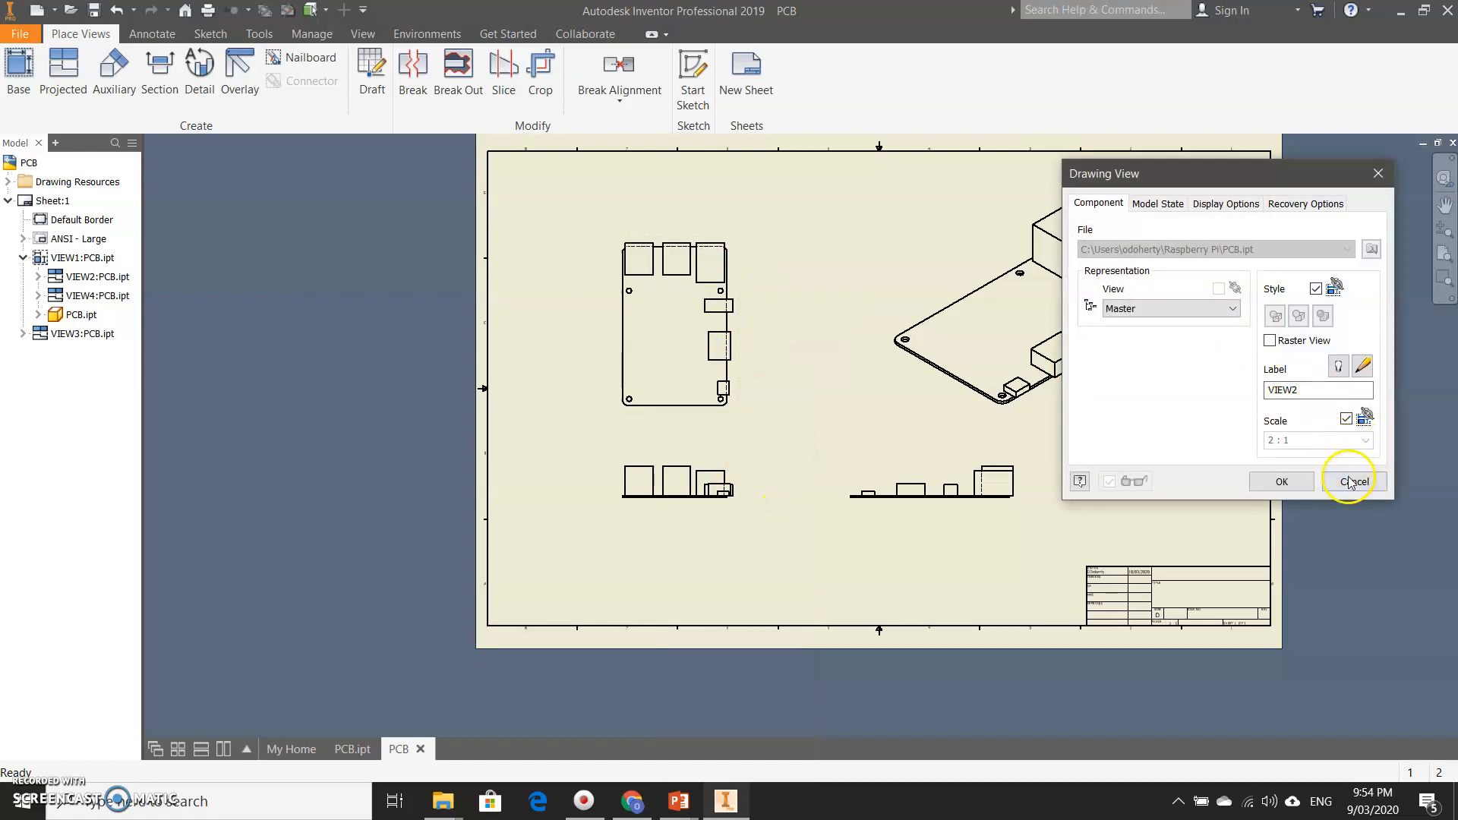
pyautogui.click(1354, 481)
# - Set the front base view's scale to 3 : 1 and move the top and front views farther apart
pyautogui.rightClick(718, 485)
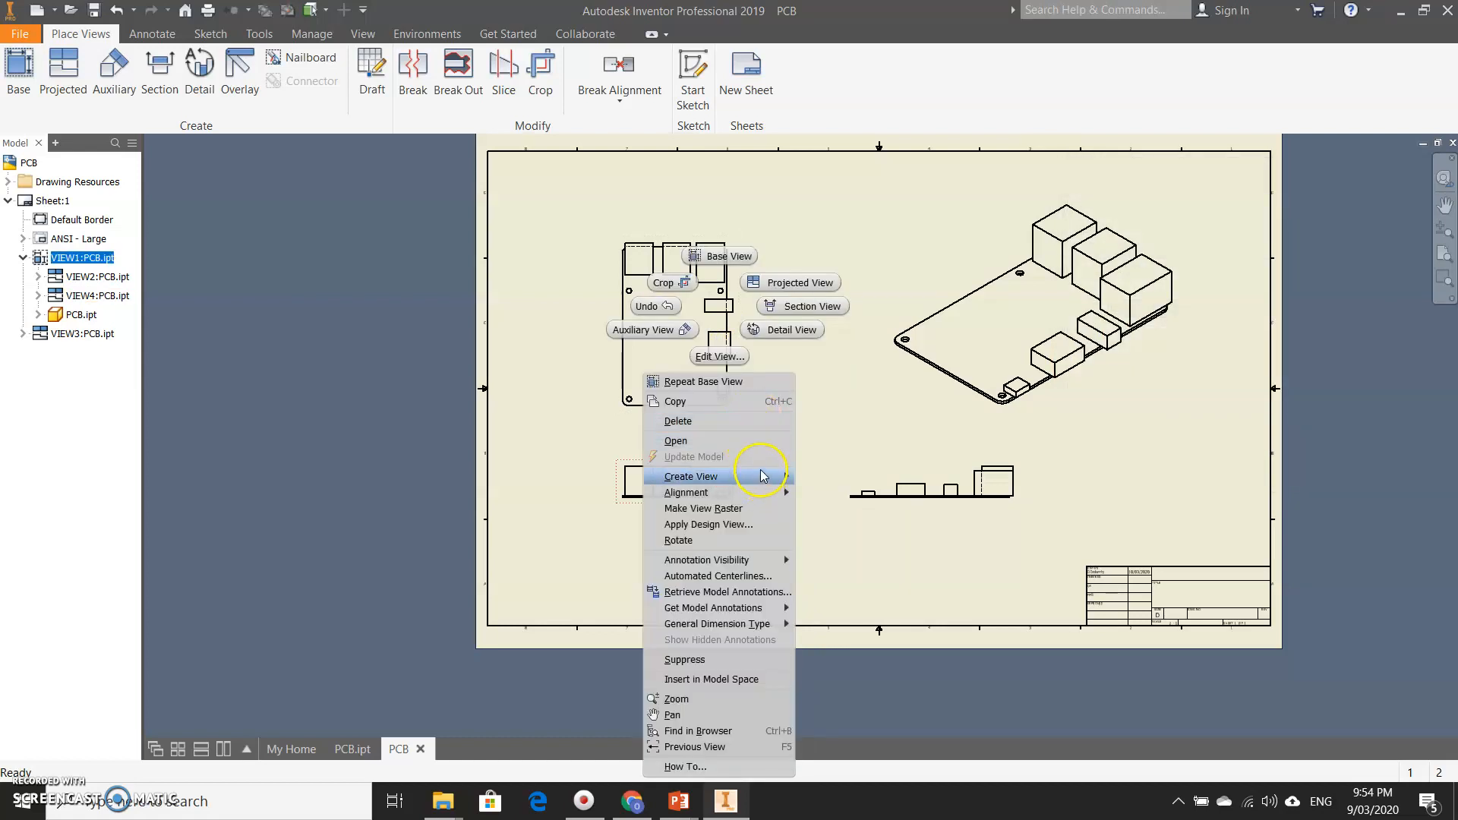
pyautogui.click(719, 353)
pyautogui.click(1374, 442)
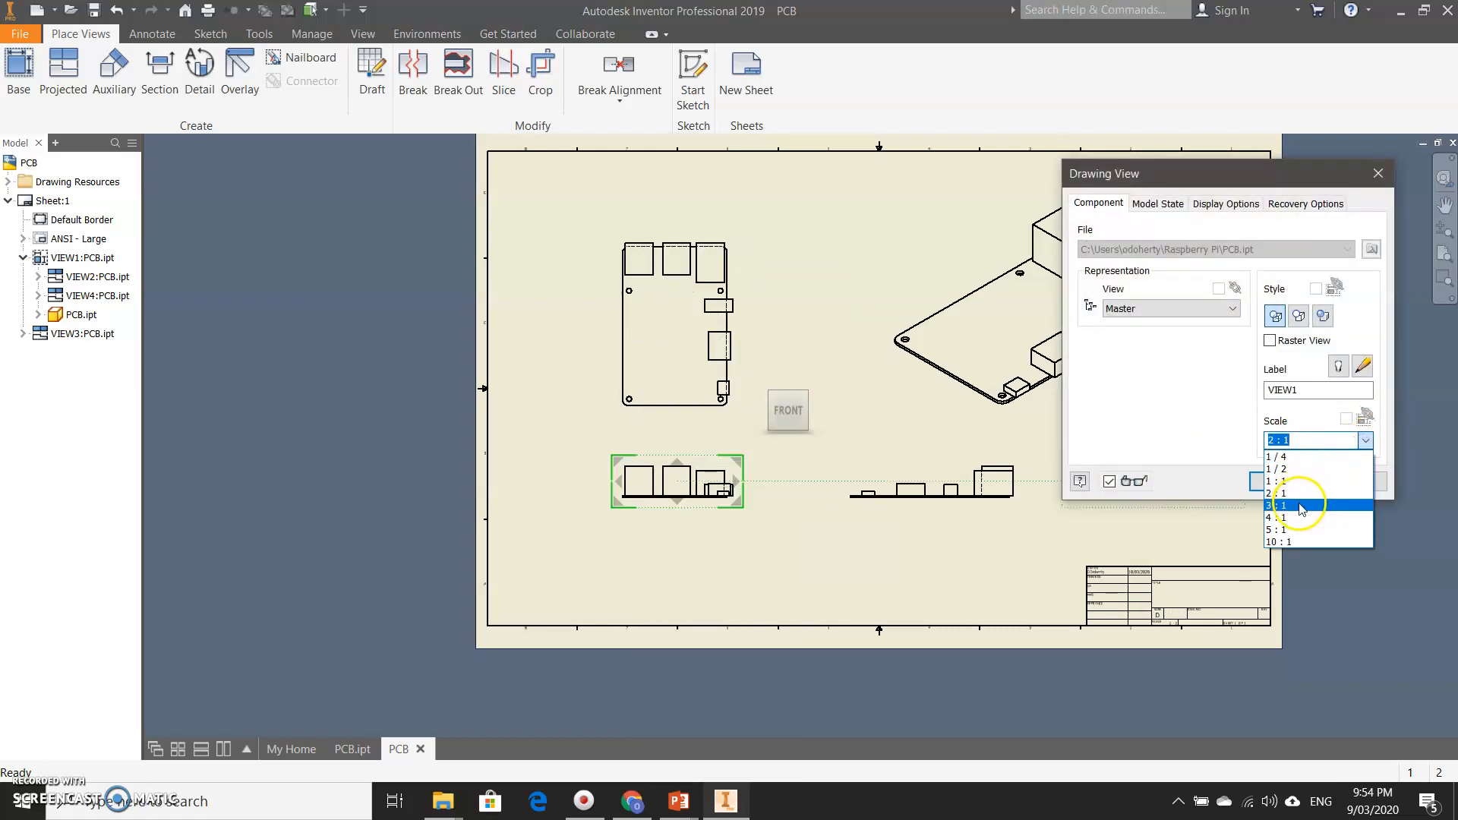
pyautogui.click(1299, 504)
pyautogui.click(1284, 482)
pyautogui.click(1195, 493)
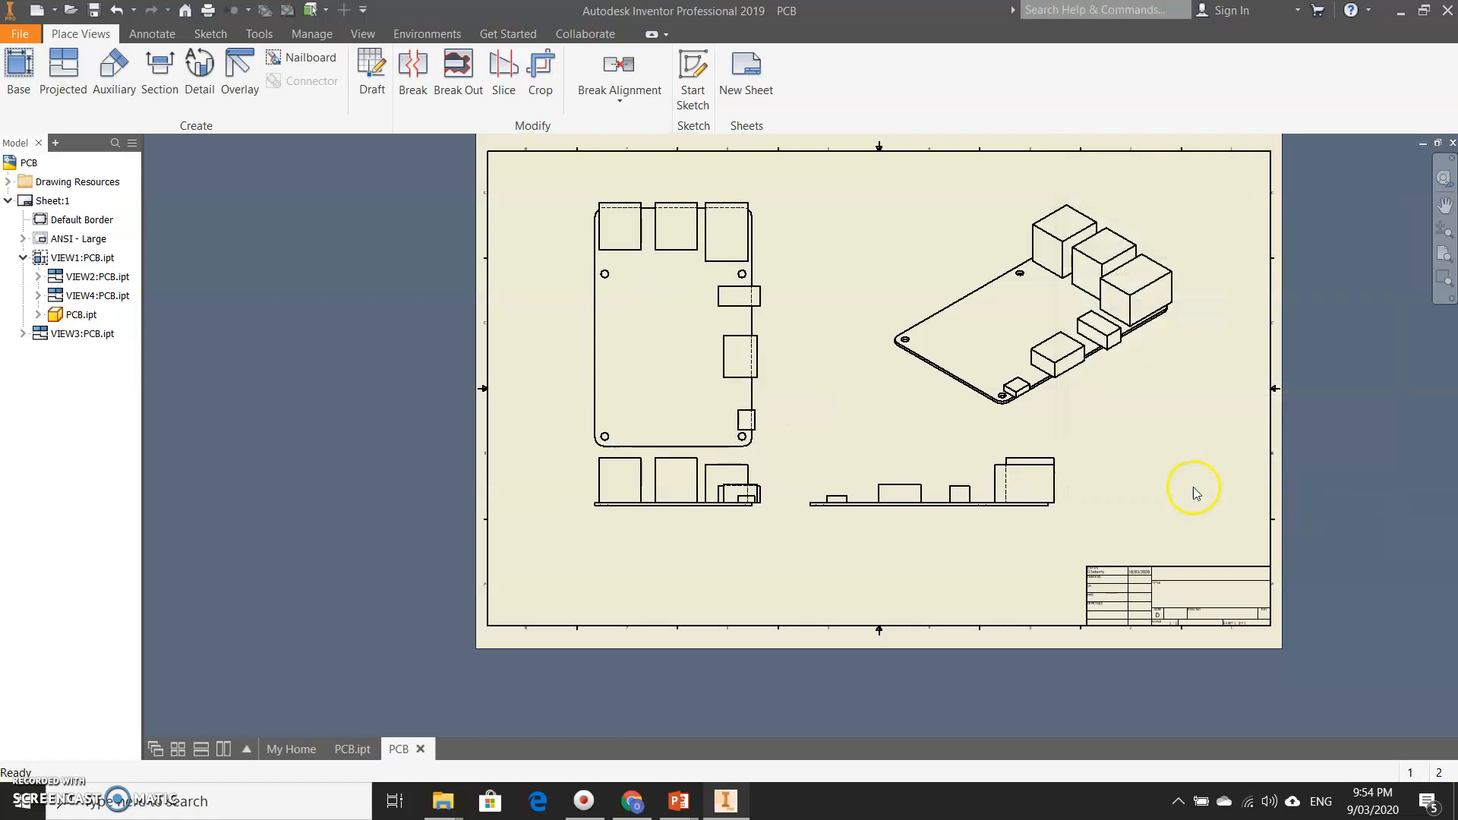
pyautogui.moveTo(768, 393); pyautogui.dragTo(767, 371)
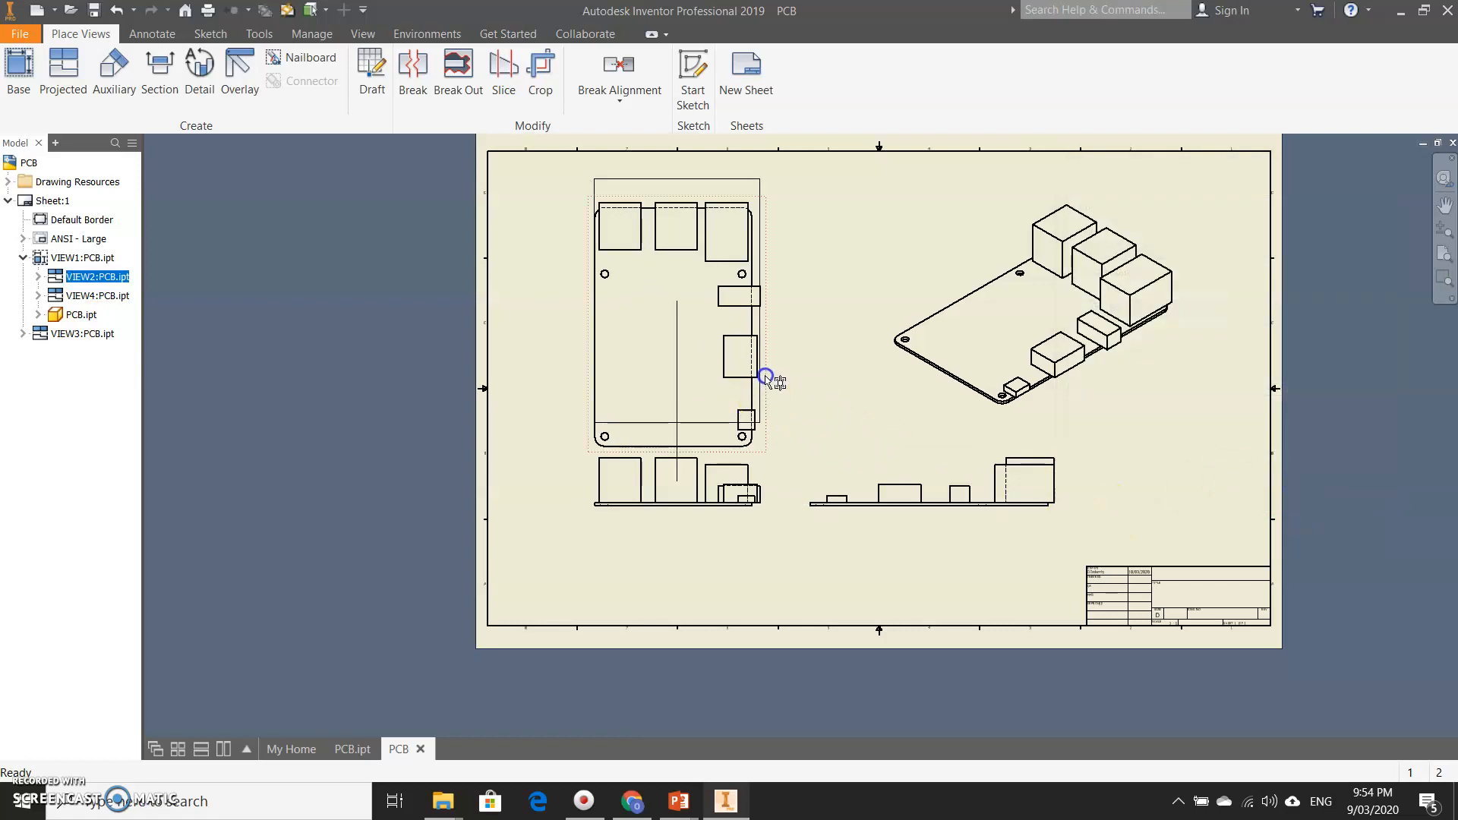
pyautogui.moveTo(761, 511); pyautogui.dragTo(756, 531)
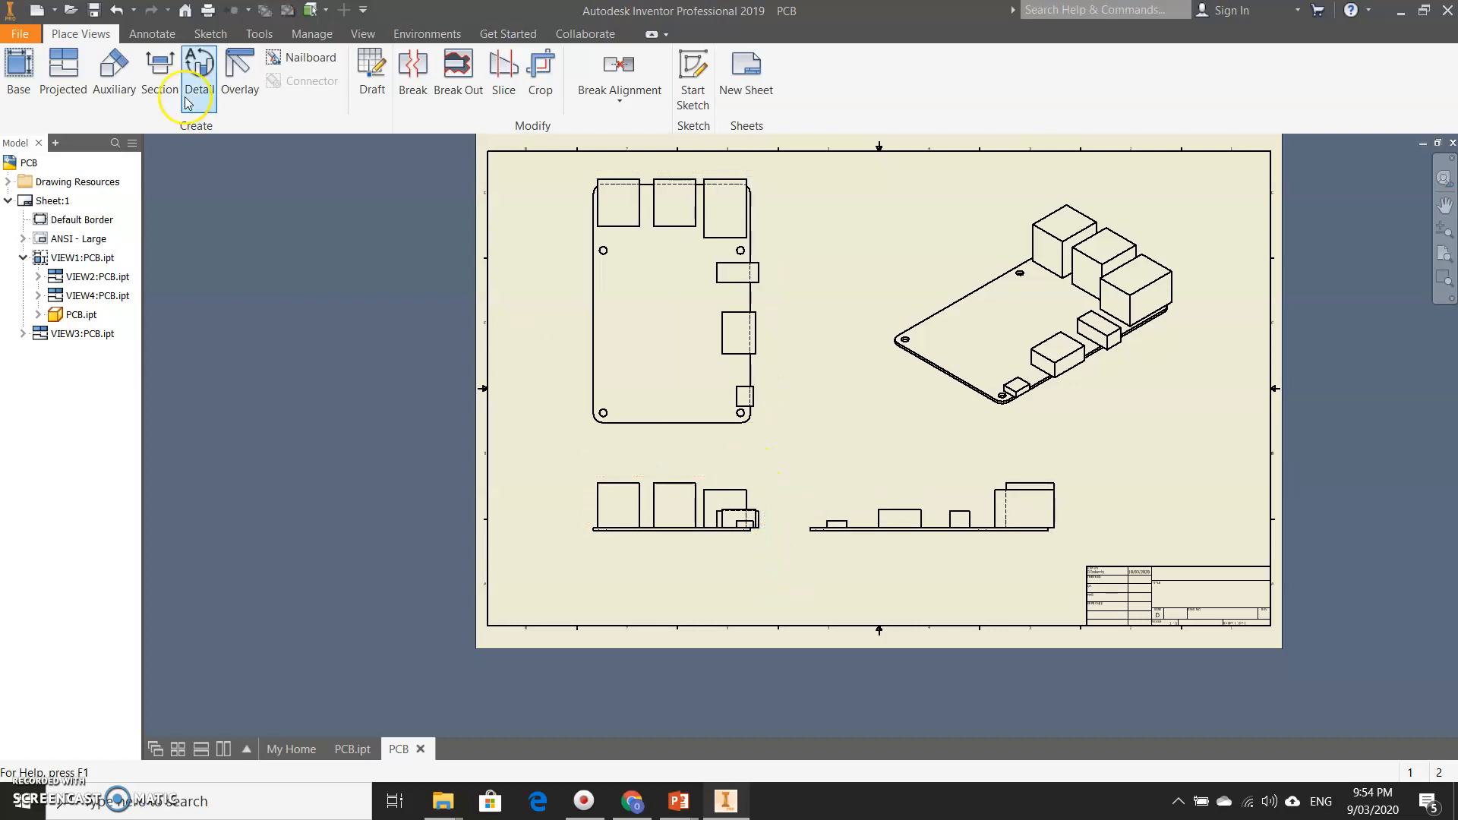
# - Dimension the overall height in the front view, from the board's underside to the top of the leftmost port block
pyautogui.click(136, 35)
pyautogui.click(26, 74)
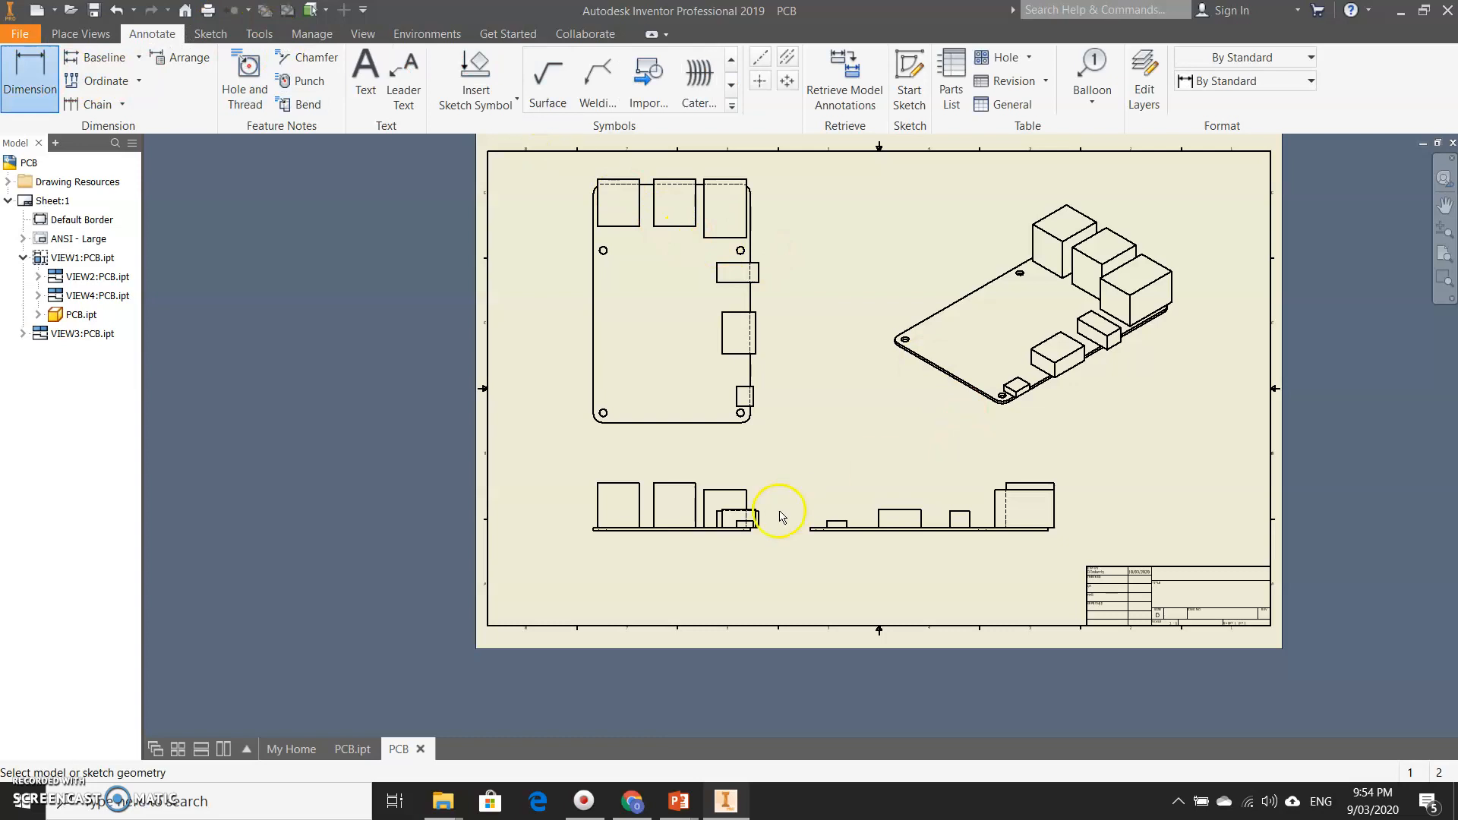
pyautogui.click(597, 530)
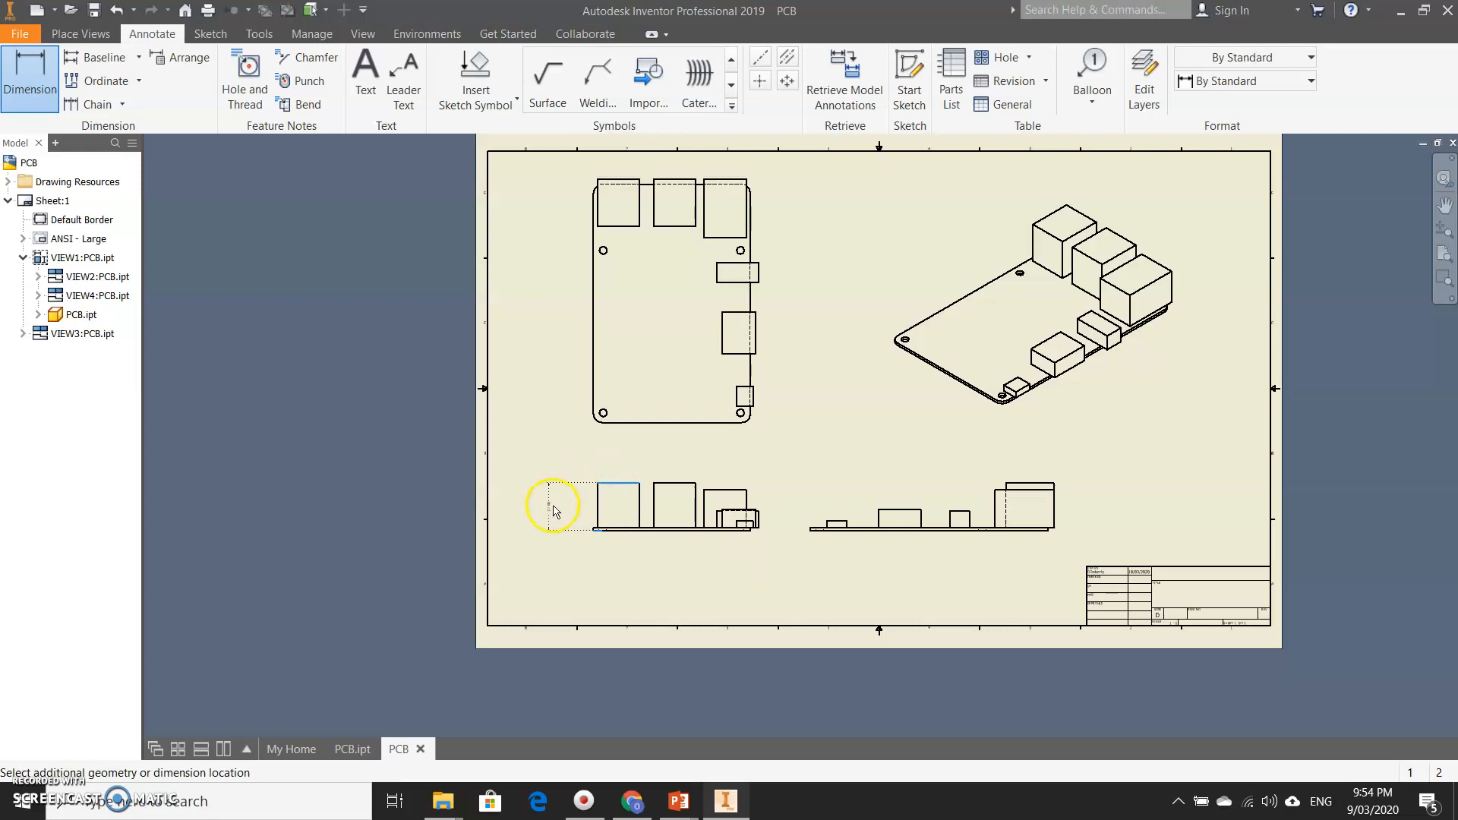
pyautogui.click(577, 519)
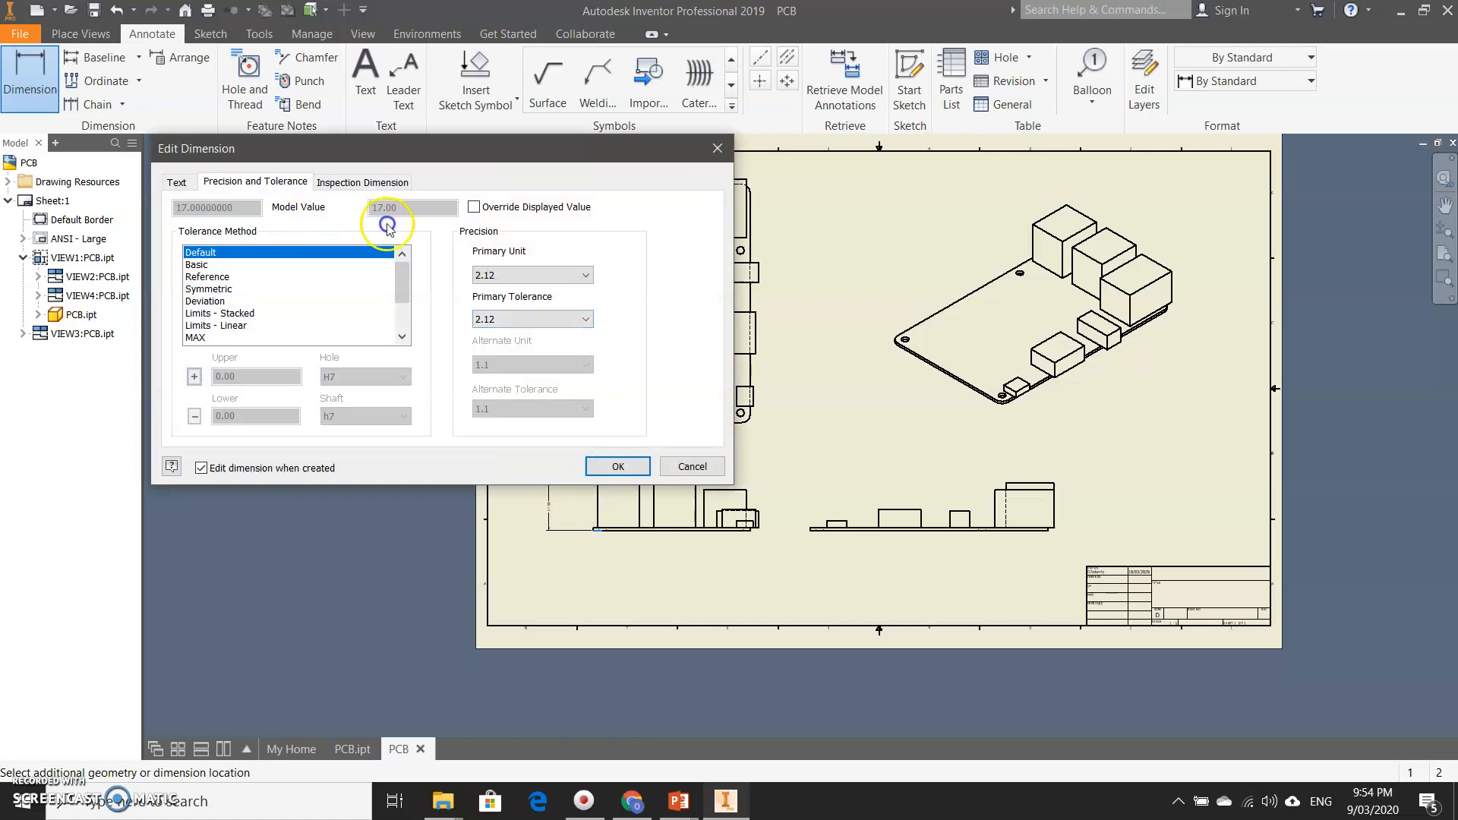
# - Set the height dimension's primary unit precision to 1.1 and its primary tolerance precision to 0
pyautogui.click(513, 275)
pyautogui.click(516, 292)
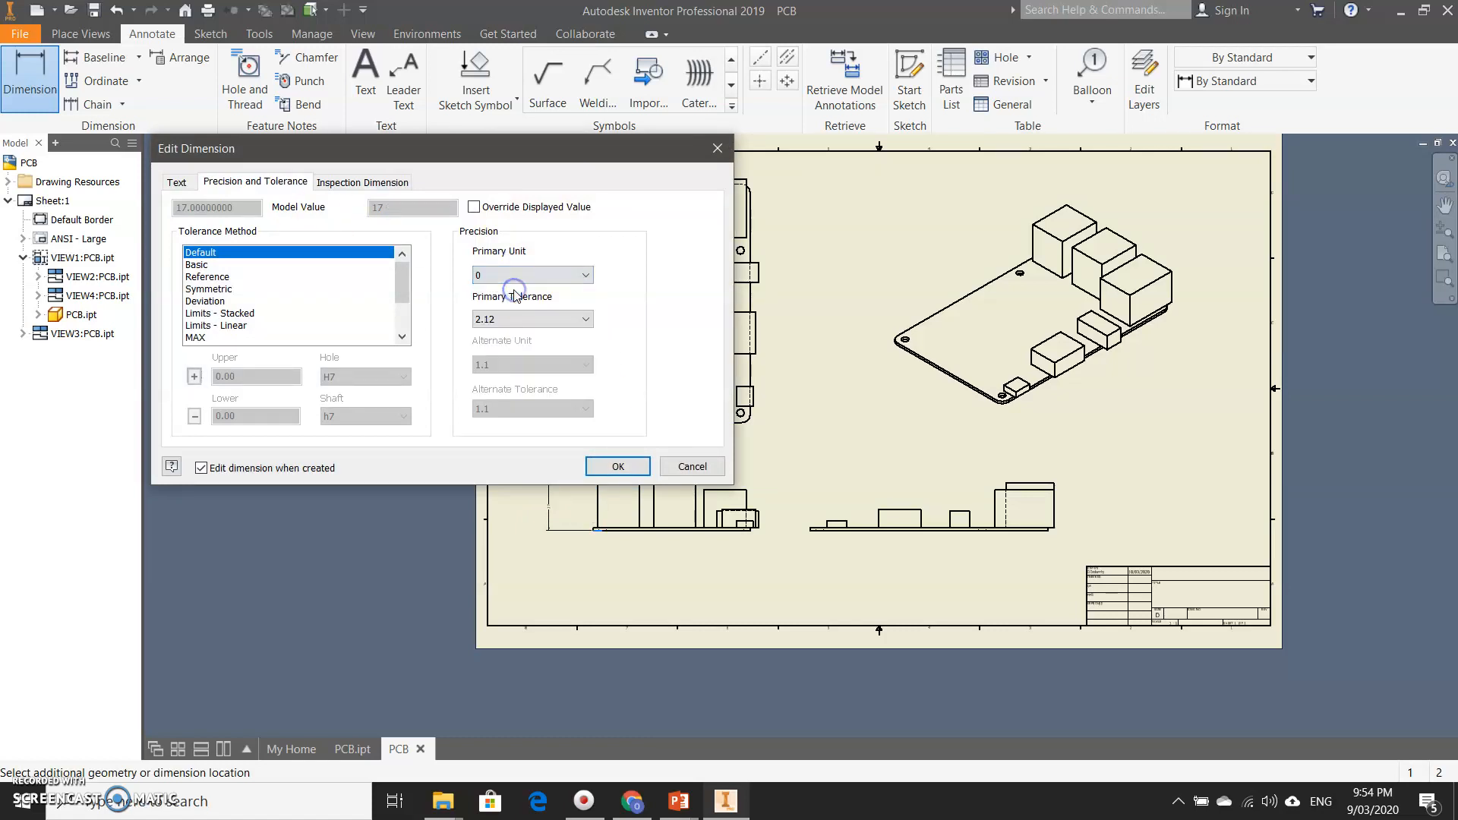
pyautogui.click(536, 322)
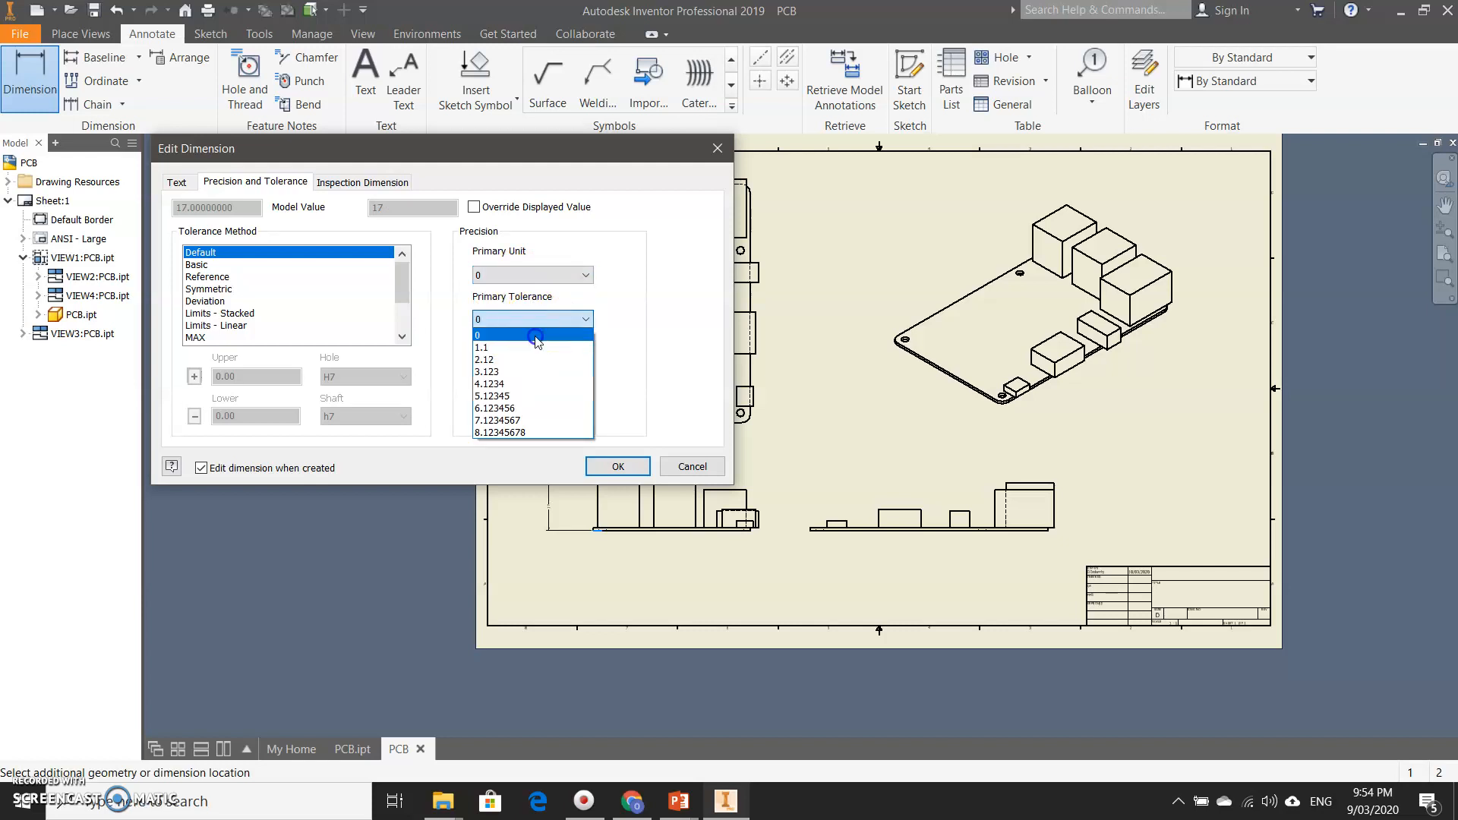
pyautogui.click(532, 336)
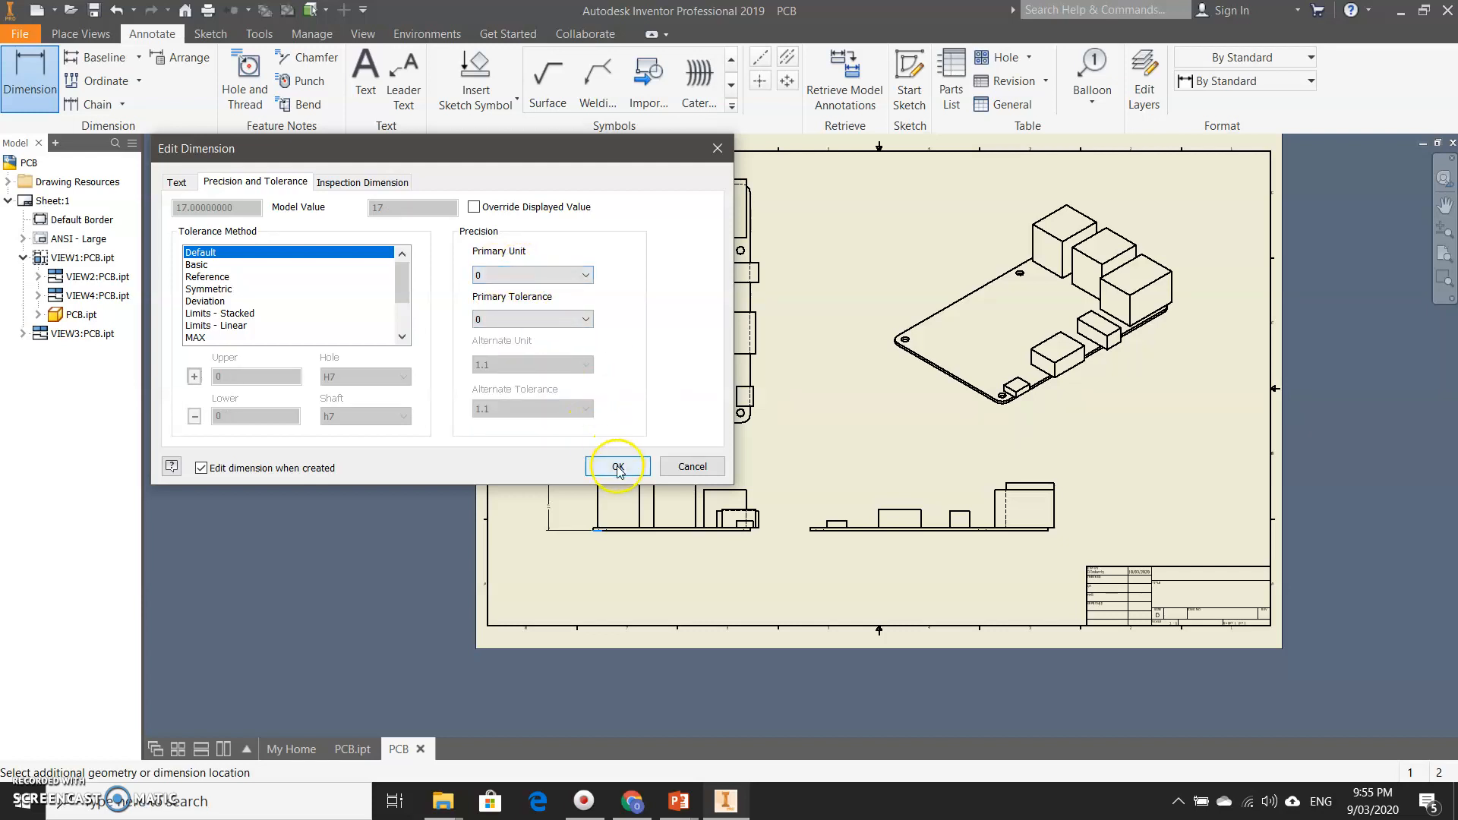
pyautogui.click(562, 275)
pyautogui.click(553, 303)
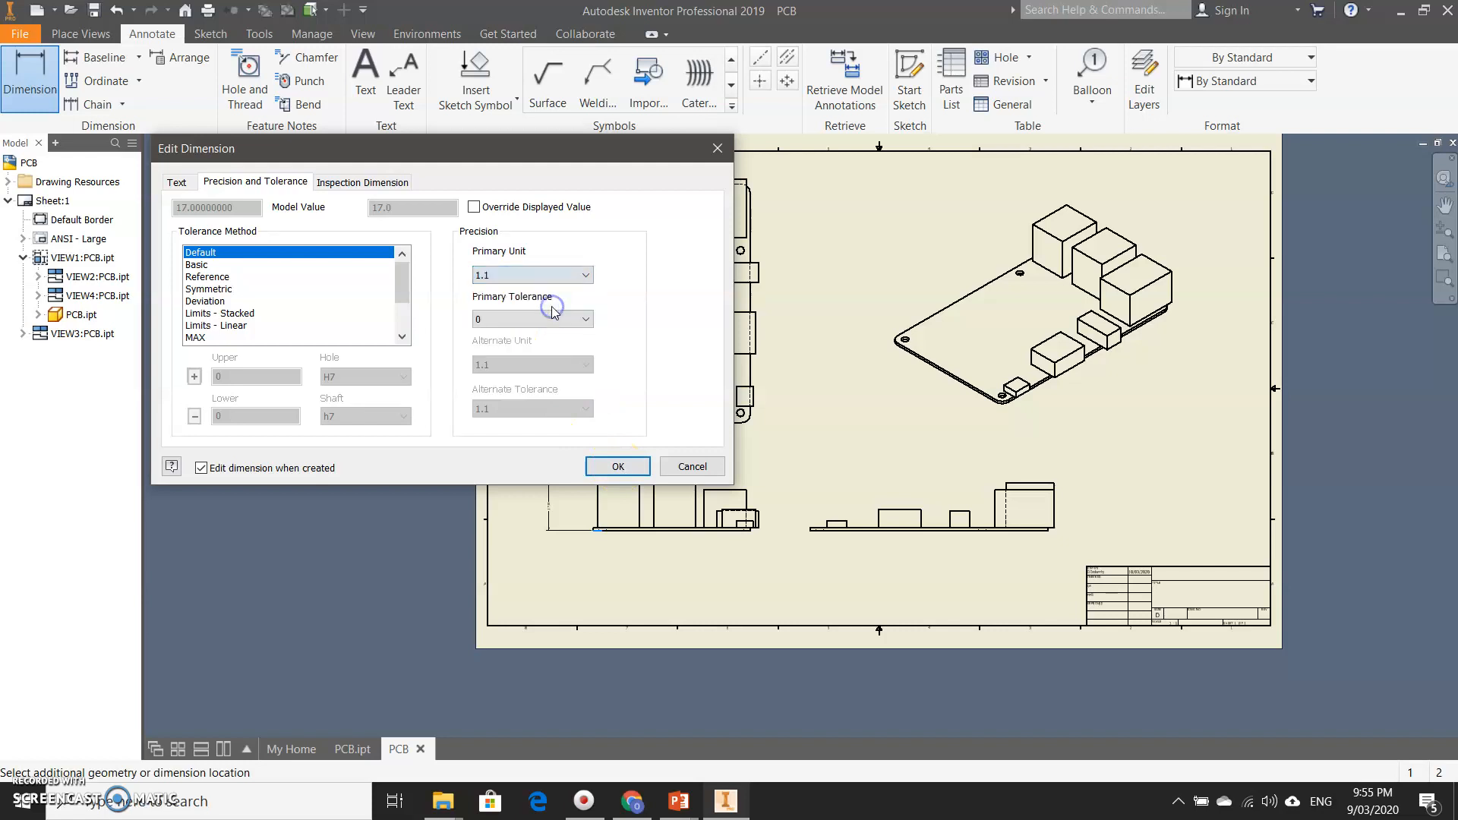
pyautogui.click(615, 469)
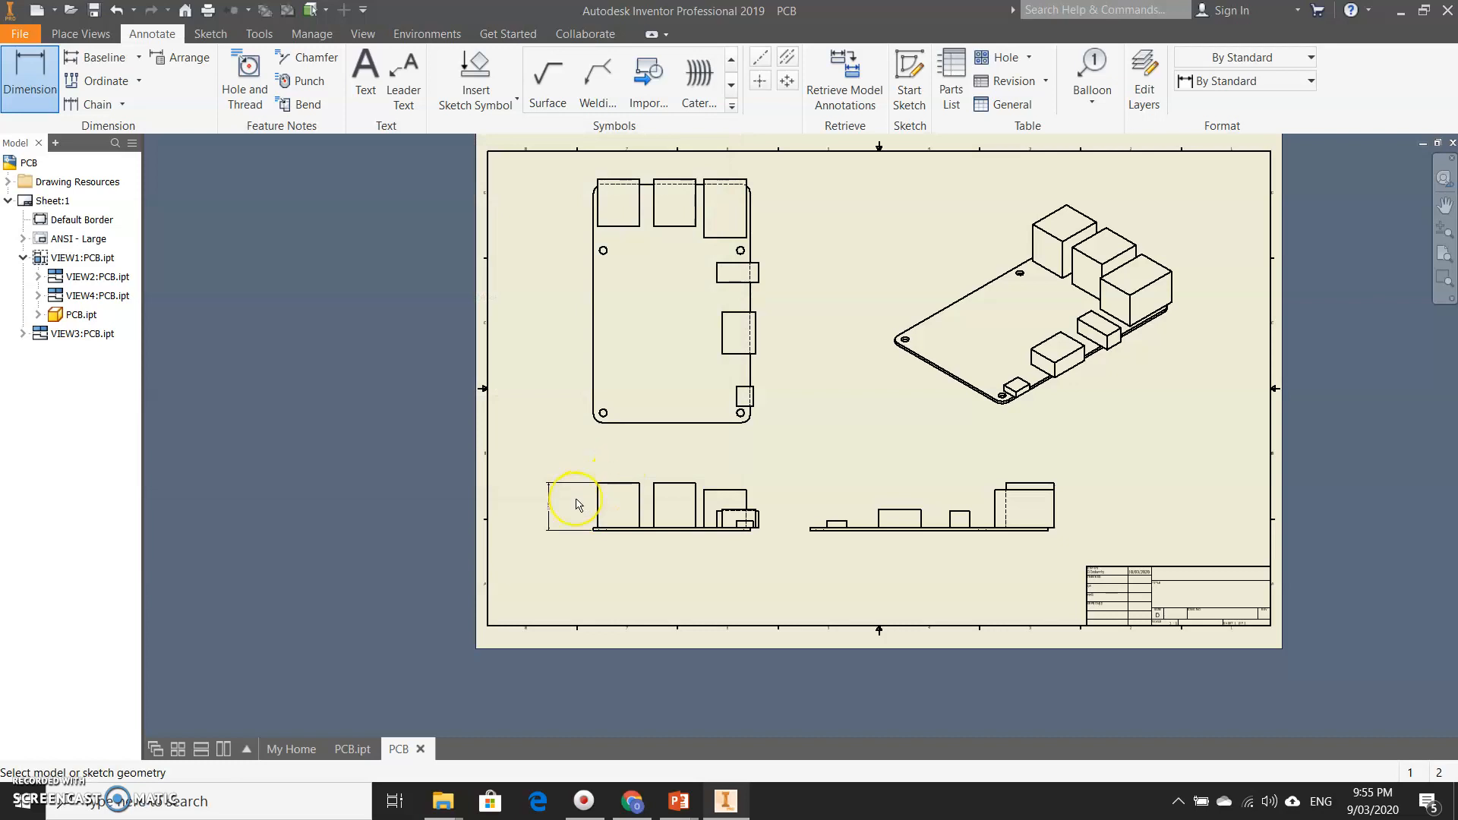
pyautogui.scroll(5, 578, 504)
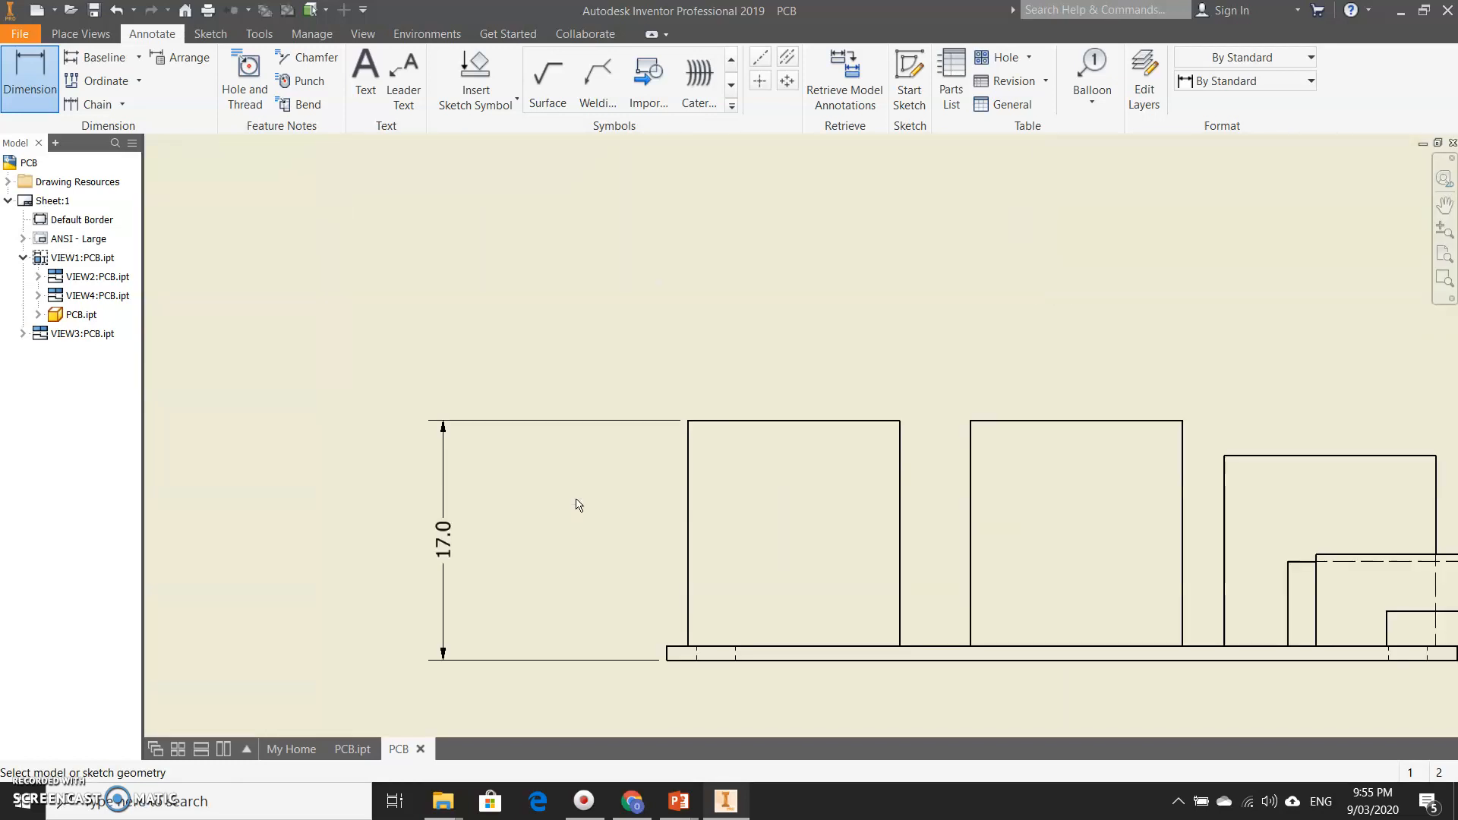
pyautogui.scroll(-2, 578, 504)
pyautogui.scroll(-3, 577, 504)
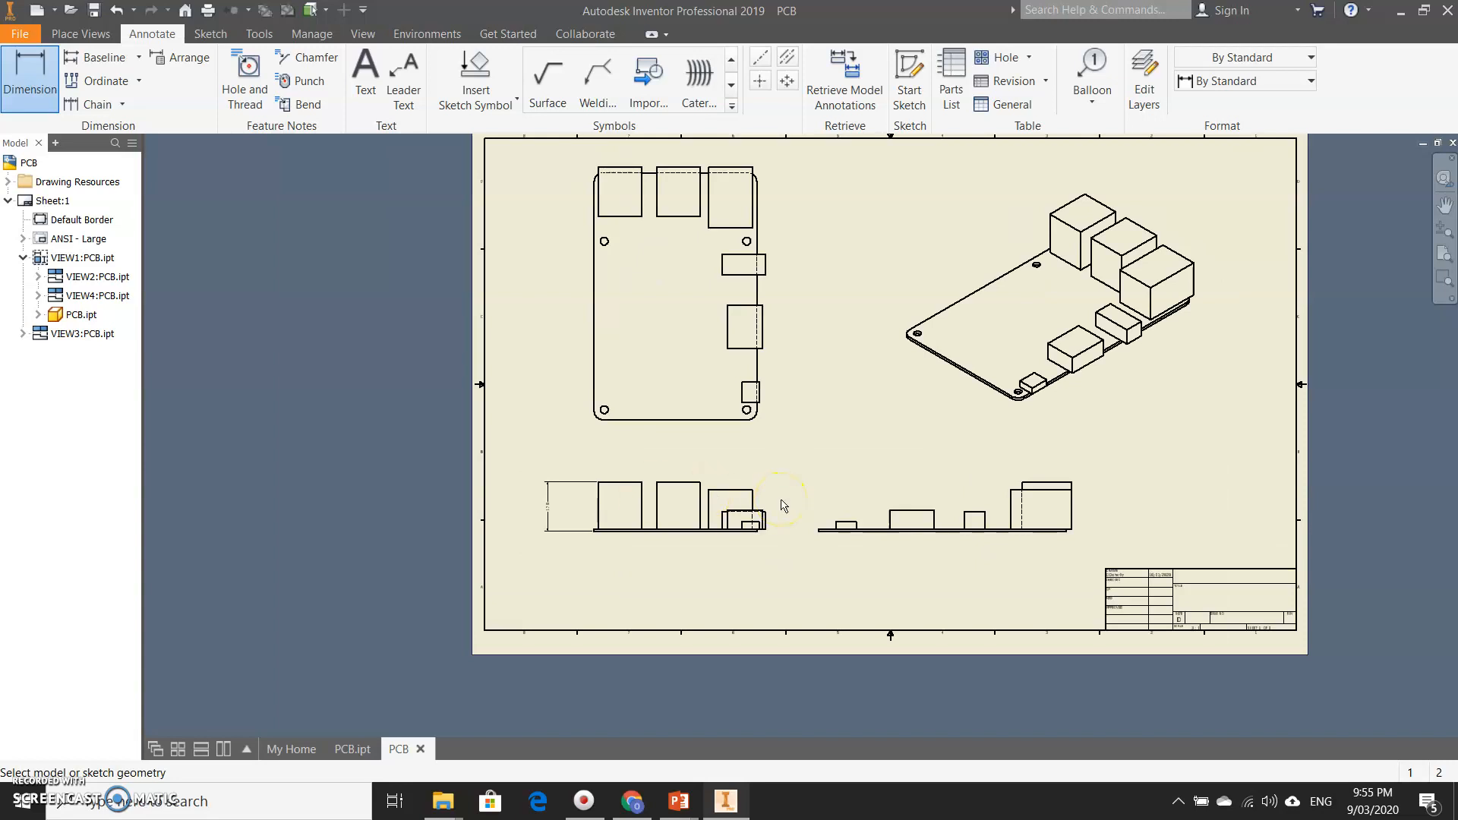
pyautogui.scroll(3, 783, 505)
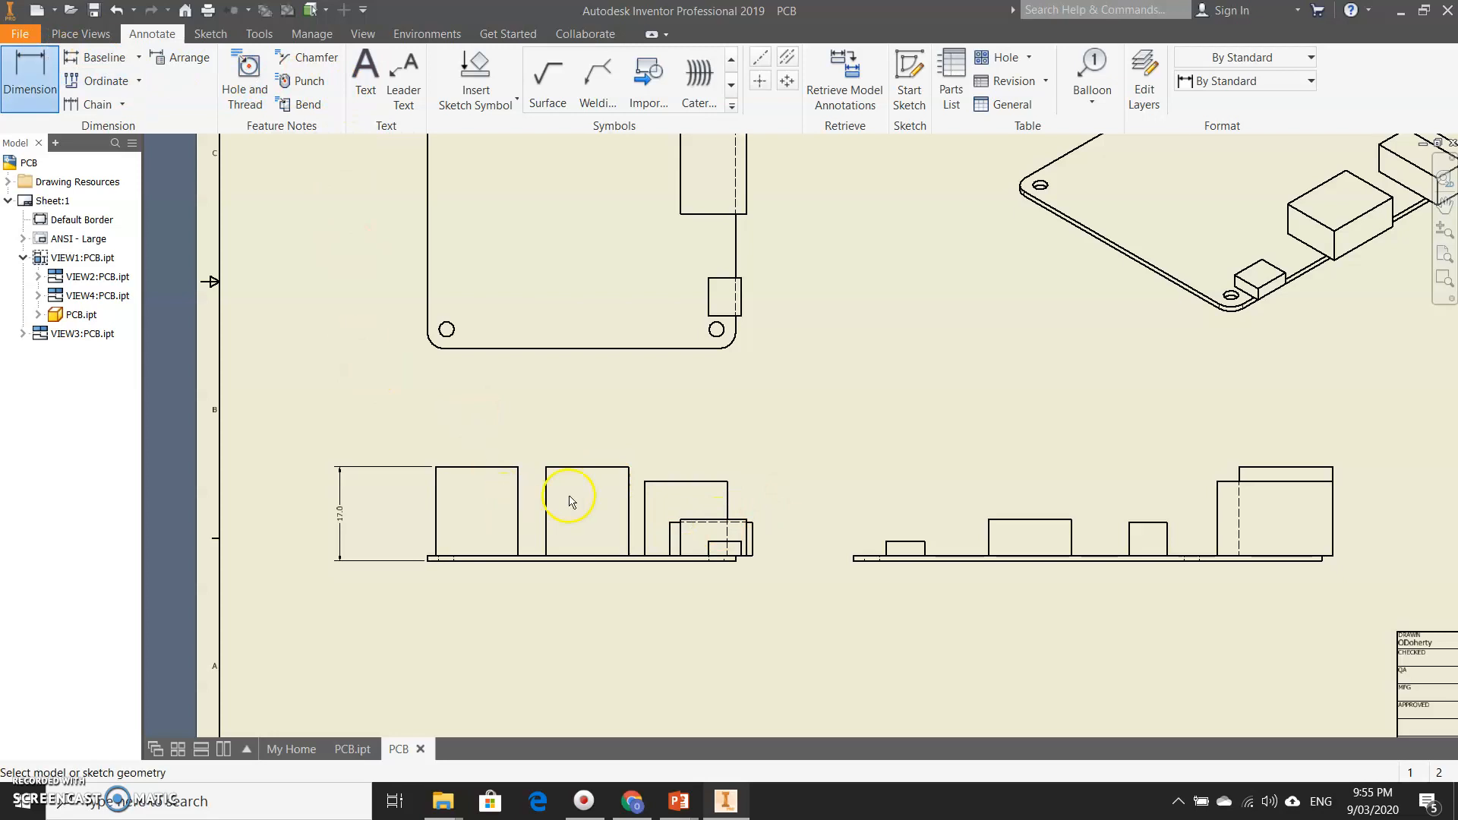
pyautogui.rightClick(51, 207)
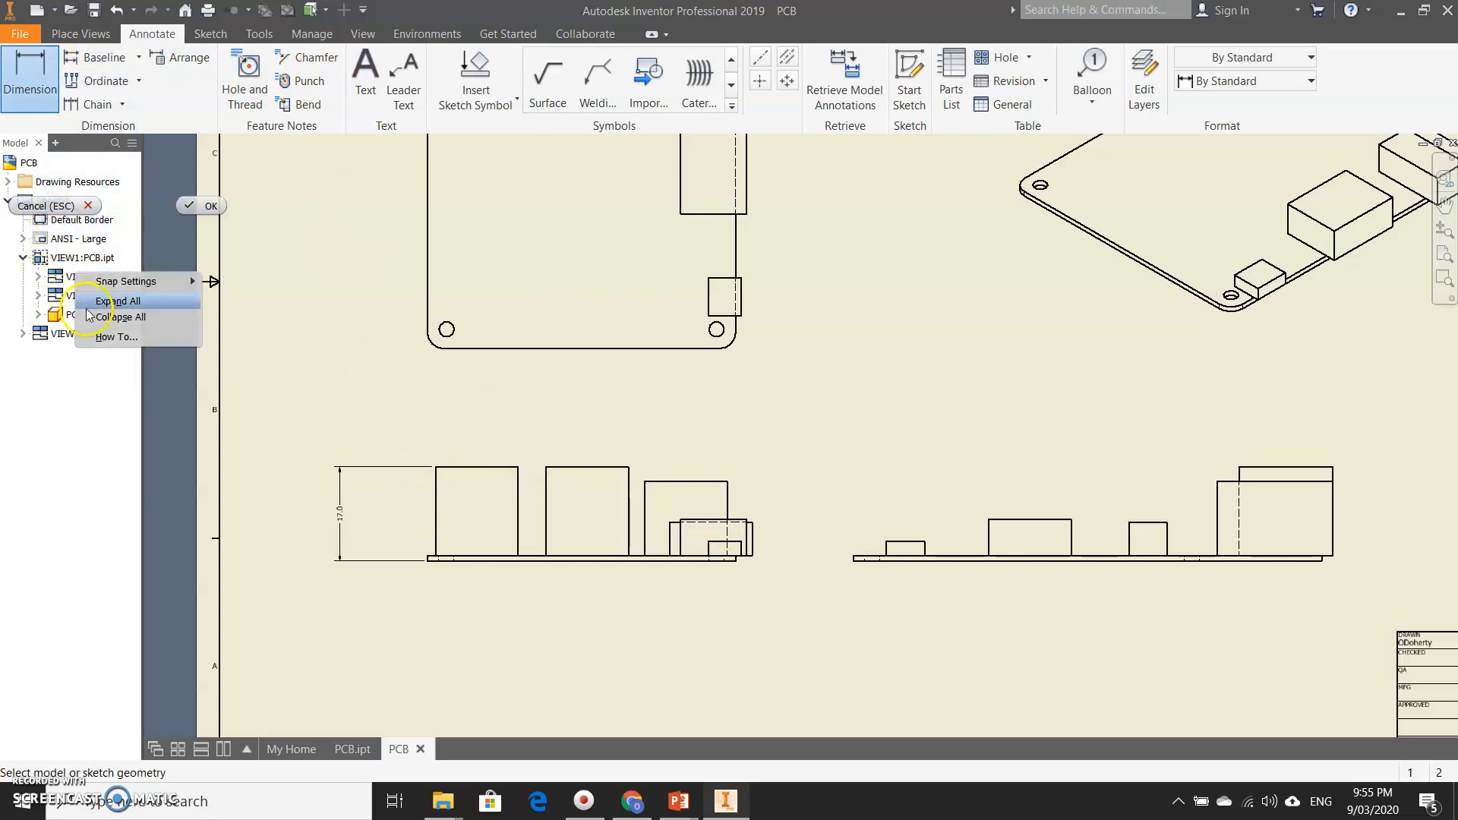
pyautogui.click(49, 411)
pyautogui.rightClick(38, 200)
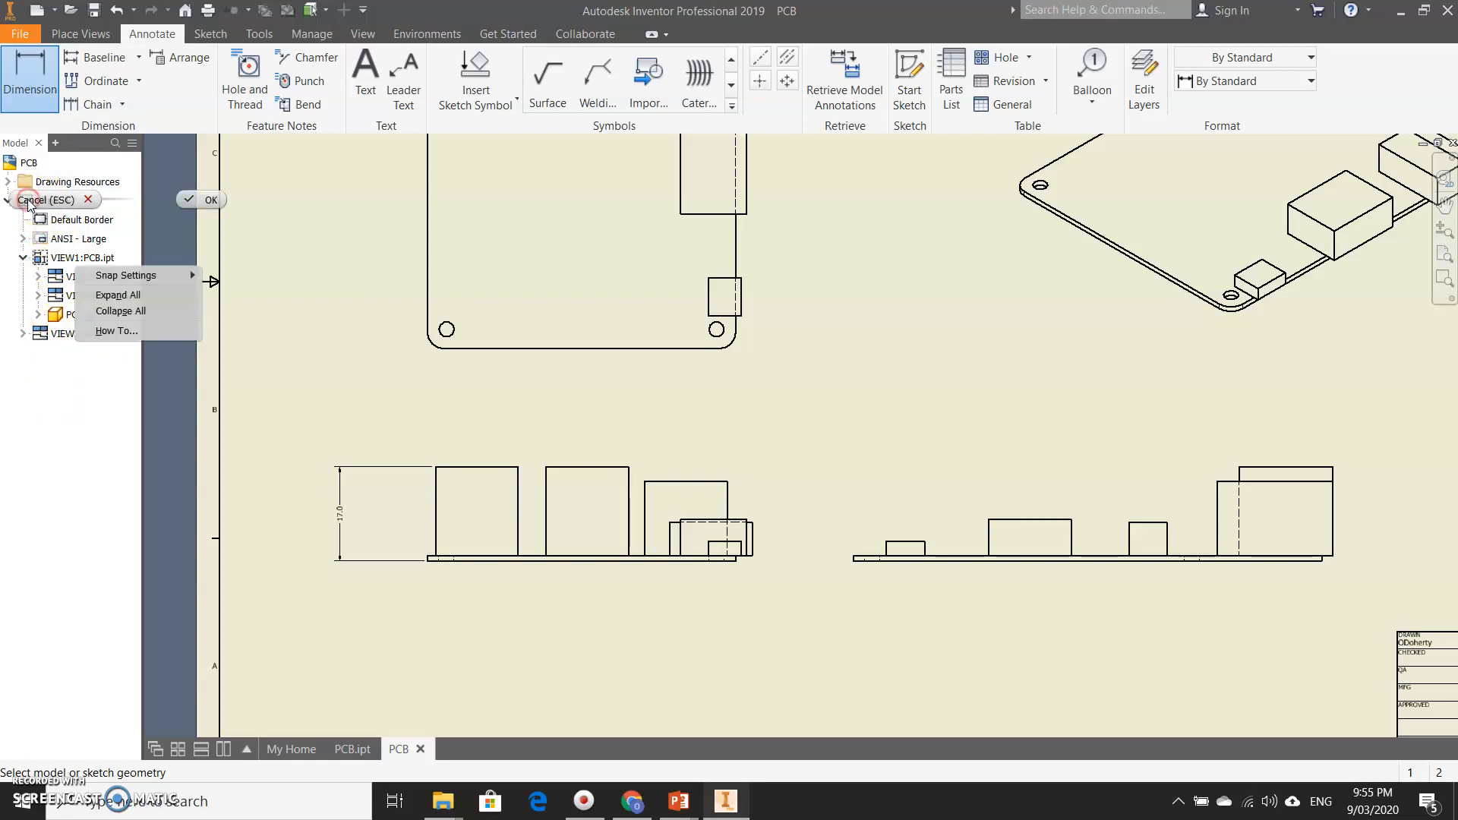
pyautogui.moveTo(134, 282)
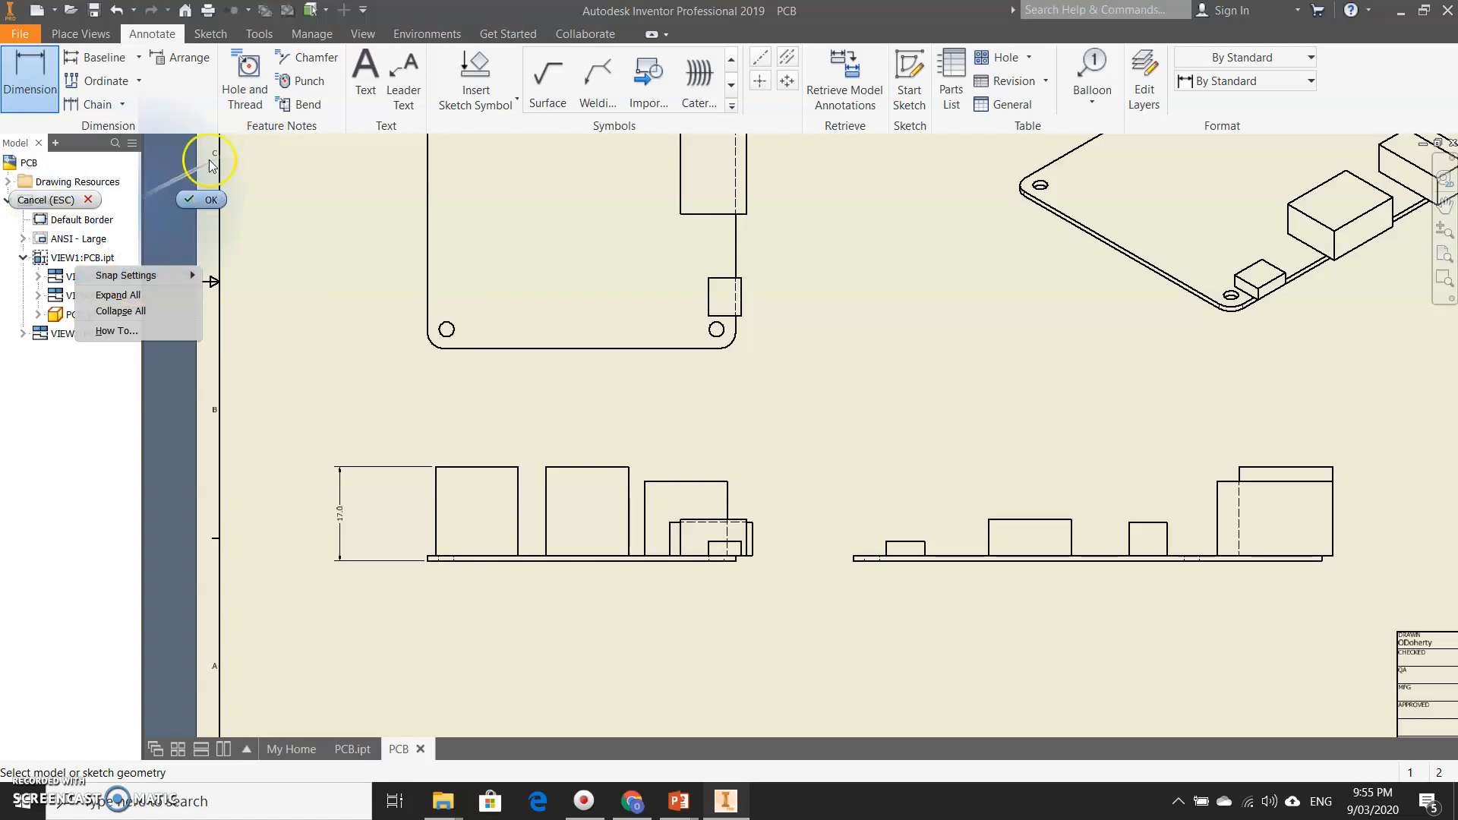
pyautogui.click(191, 199)
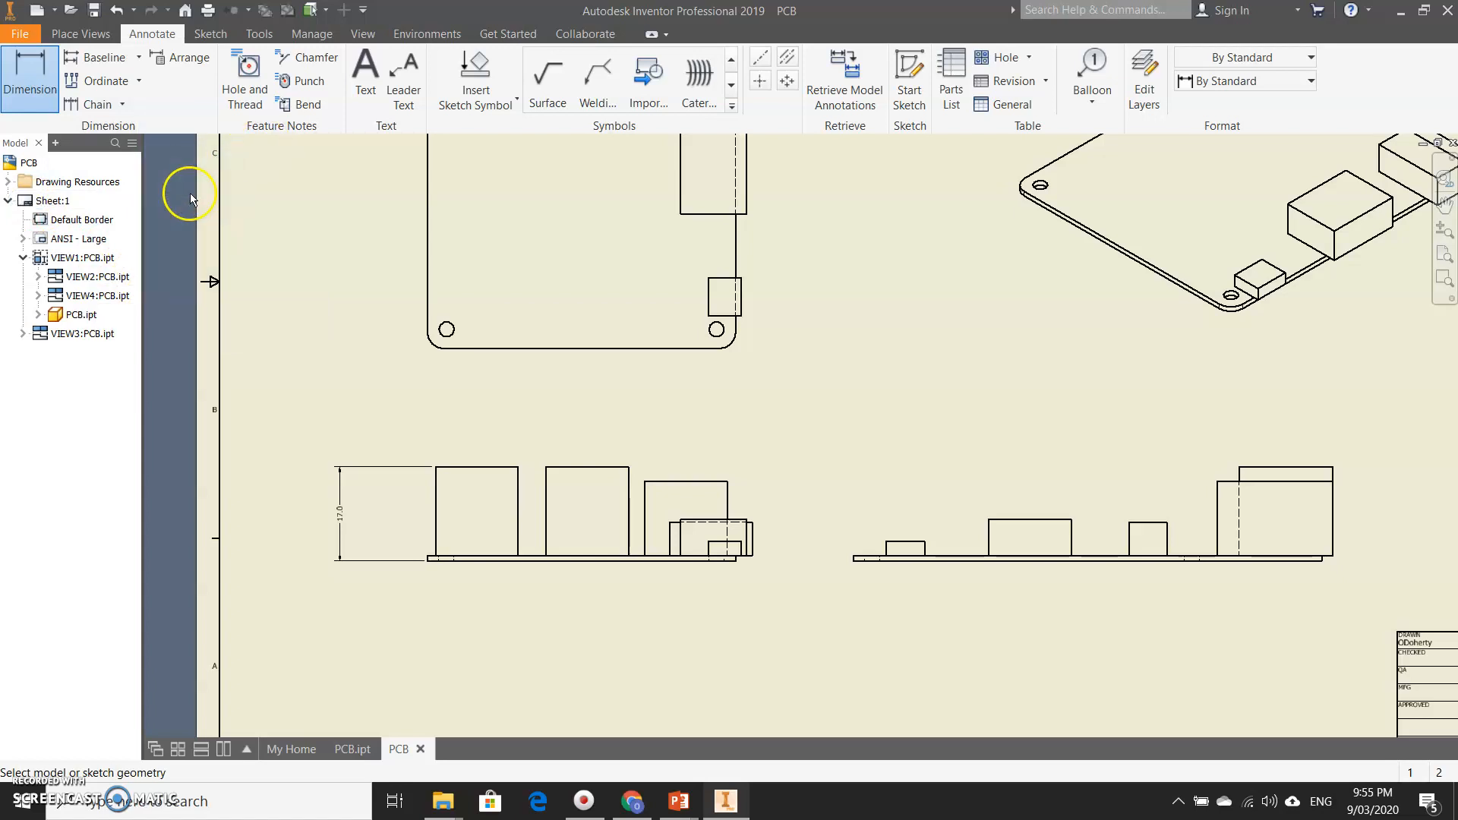
# - Change the drawing sheet's size to A3, keeping landscape orientation
pyautogui.rightClick(43, 201)
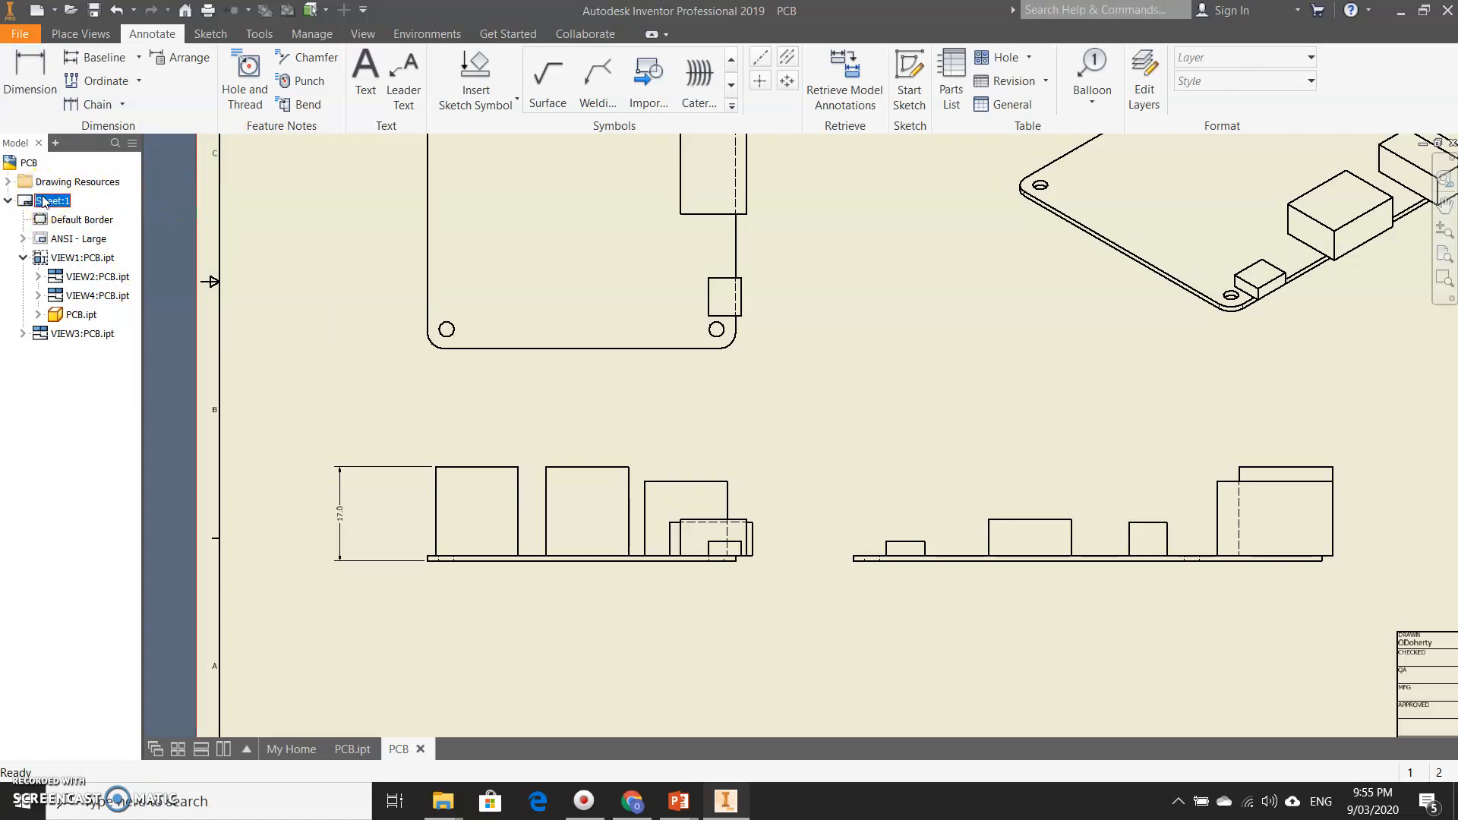
pyautogui.rightClick(43, 201)
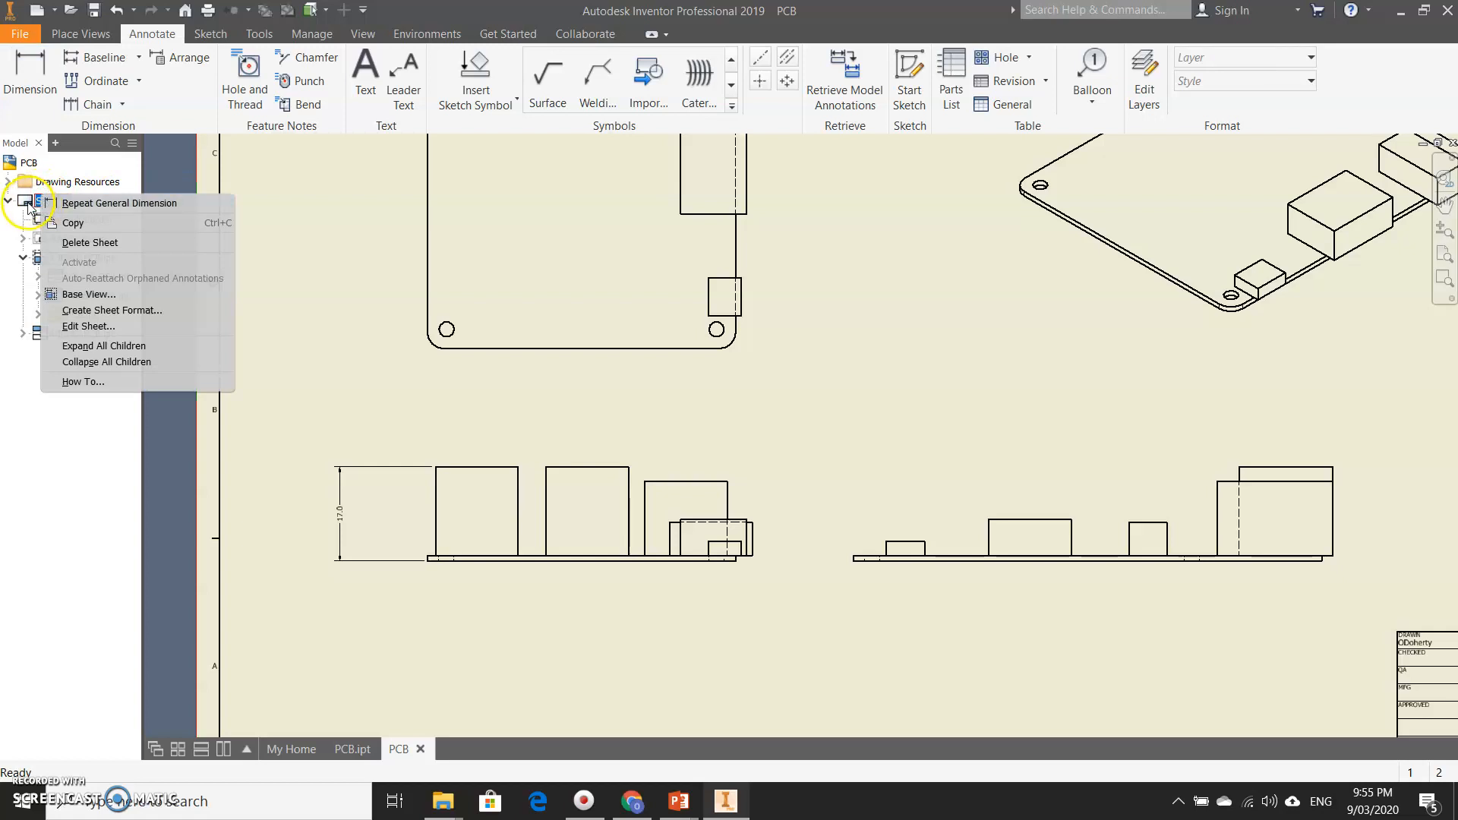
pyautogui.click(88, 325)
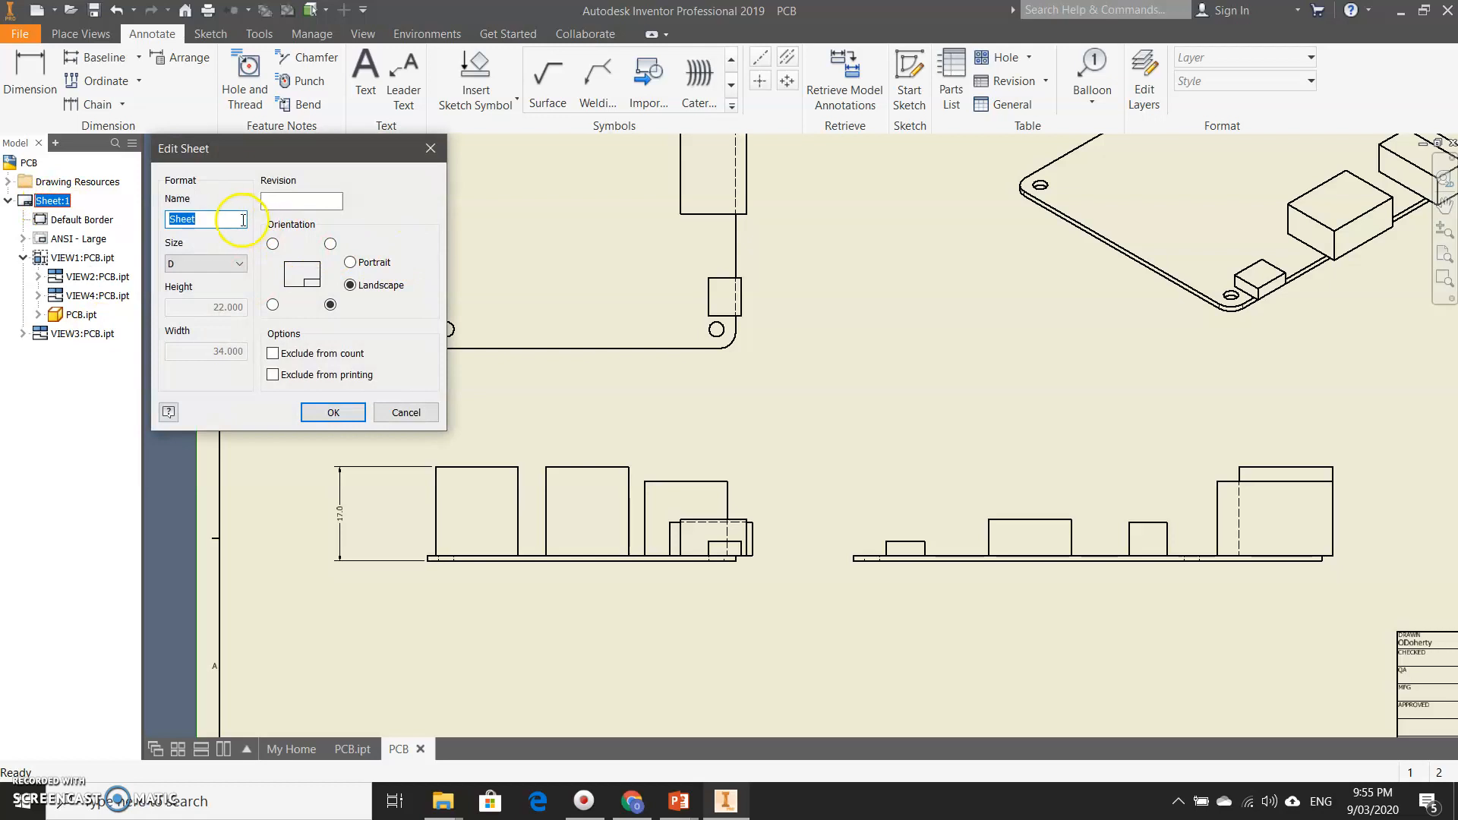
pyautogui.click(238, 264)
pyautogui.click(213, 366)
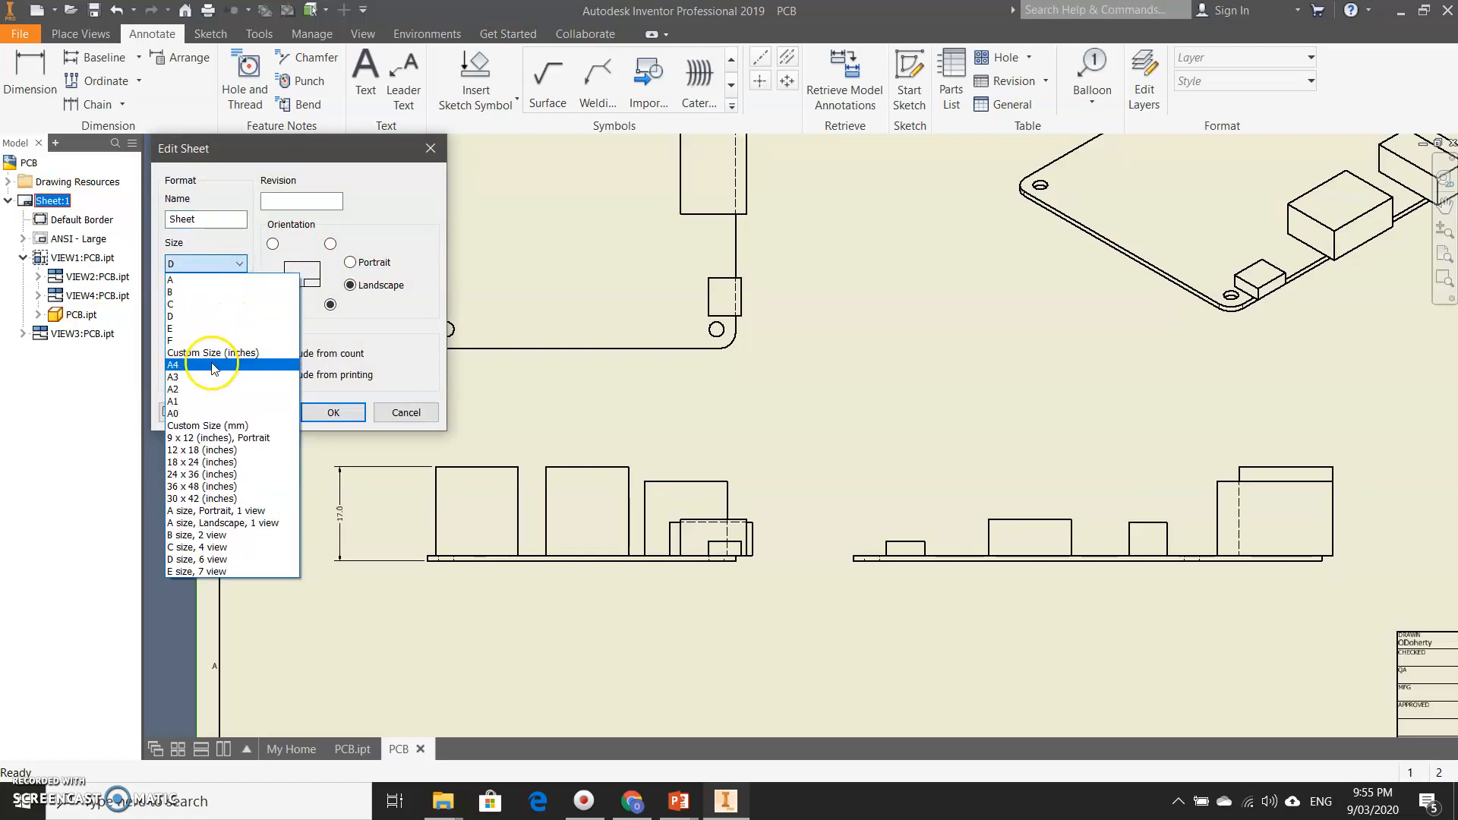
pyautogui.click(214, 377)
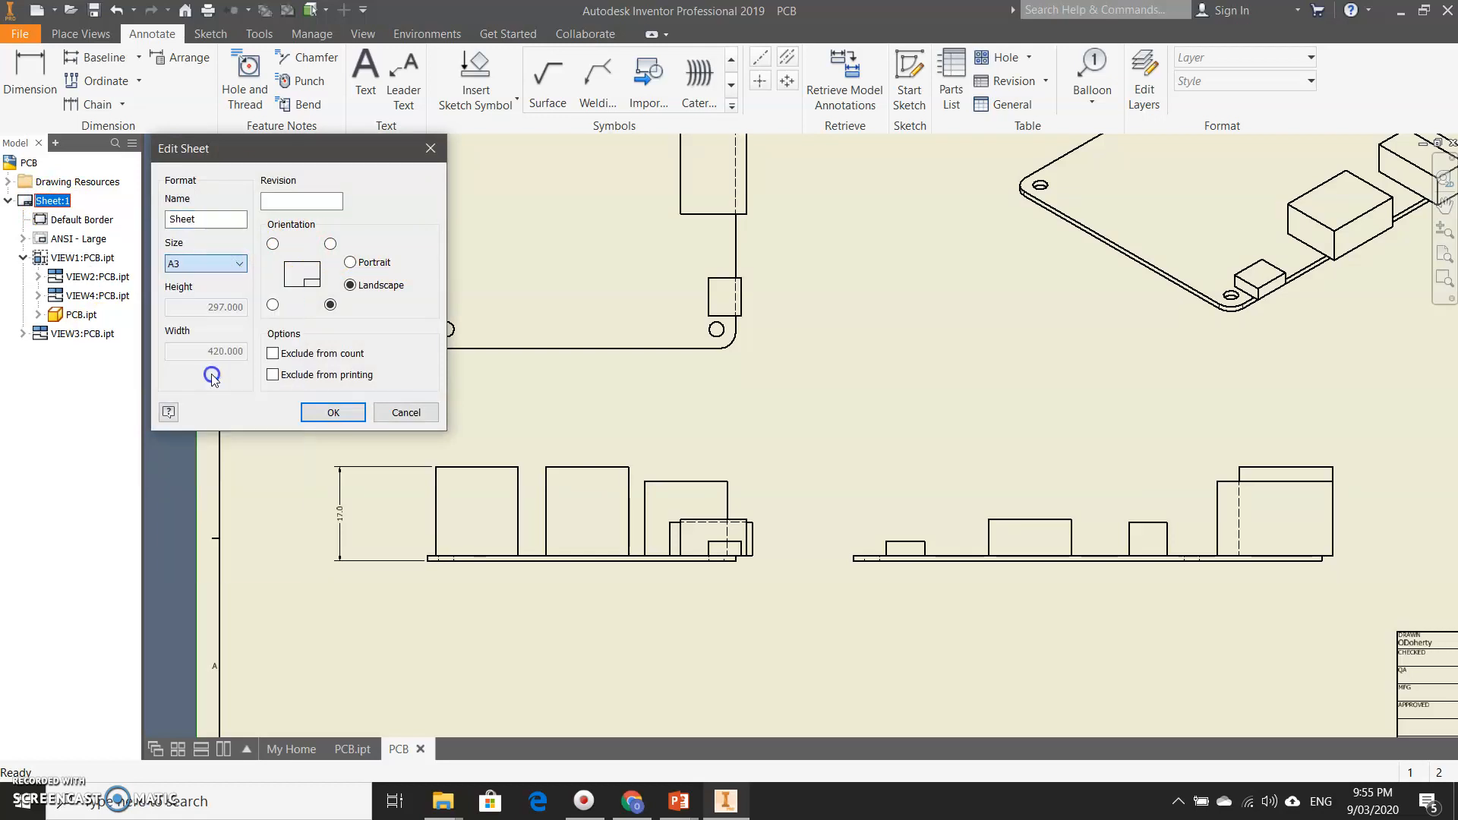
pyautogui.click(332, 411)
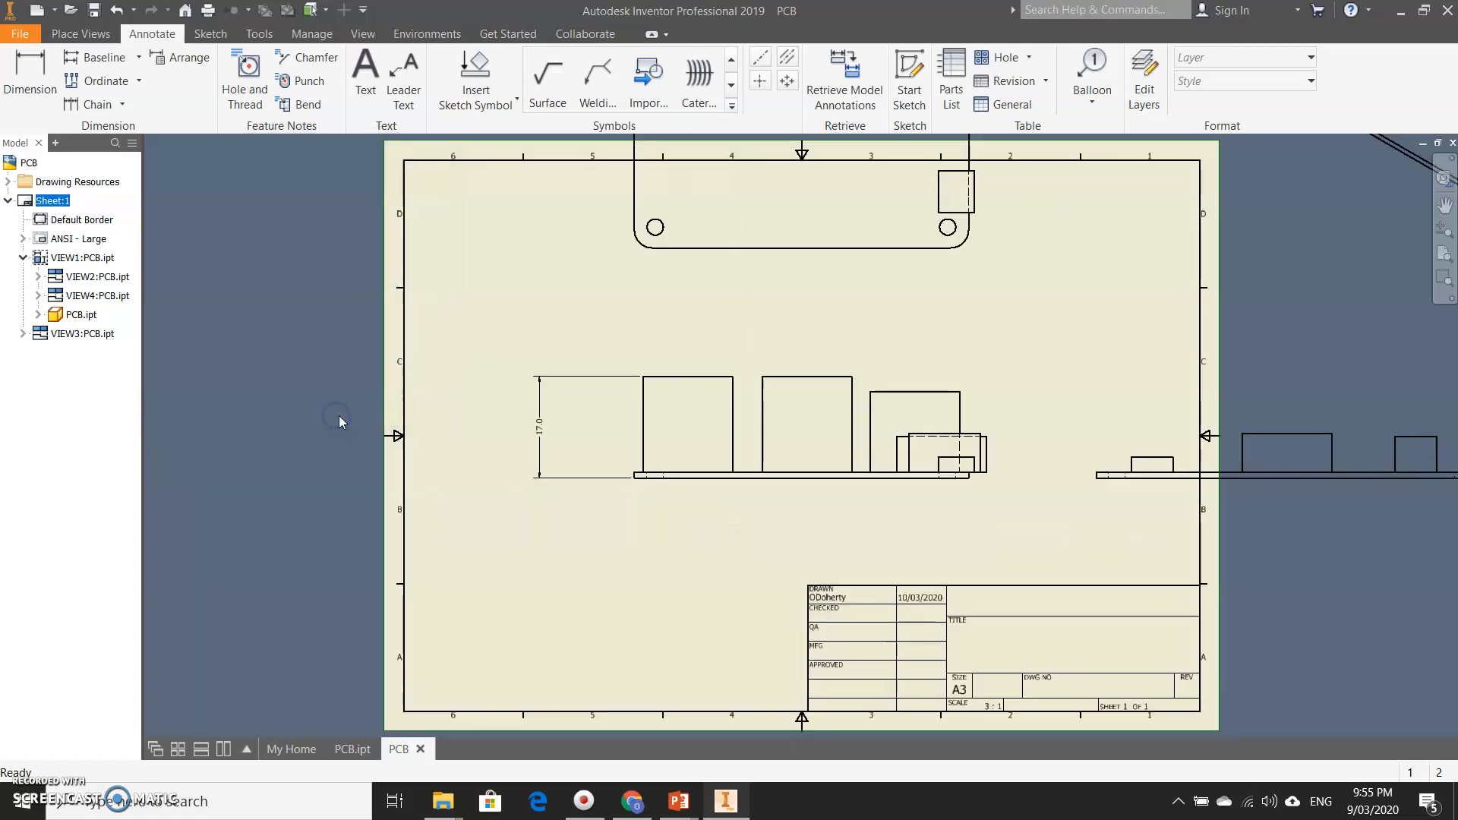
# - Move the front base view down into the lower-left area of the sheet, beside the title block
pyautogui.scroll(-4, 630, 435)
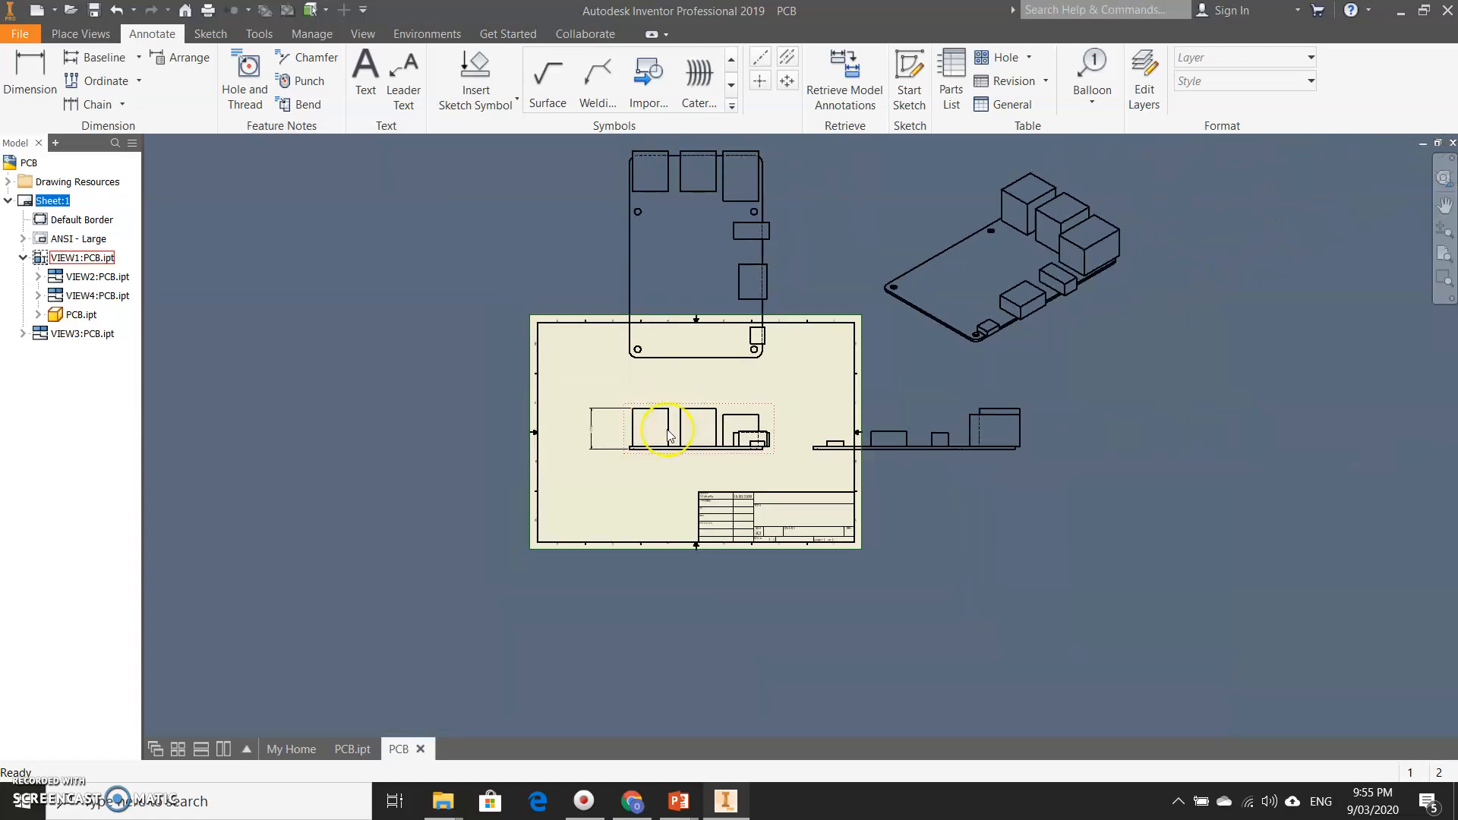
pyautogui.moveTo(658, 460); pyautogui.dragTo(588, 513)
pyautogui.rightClick(594, 505)
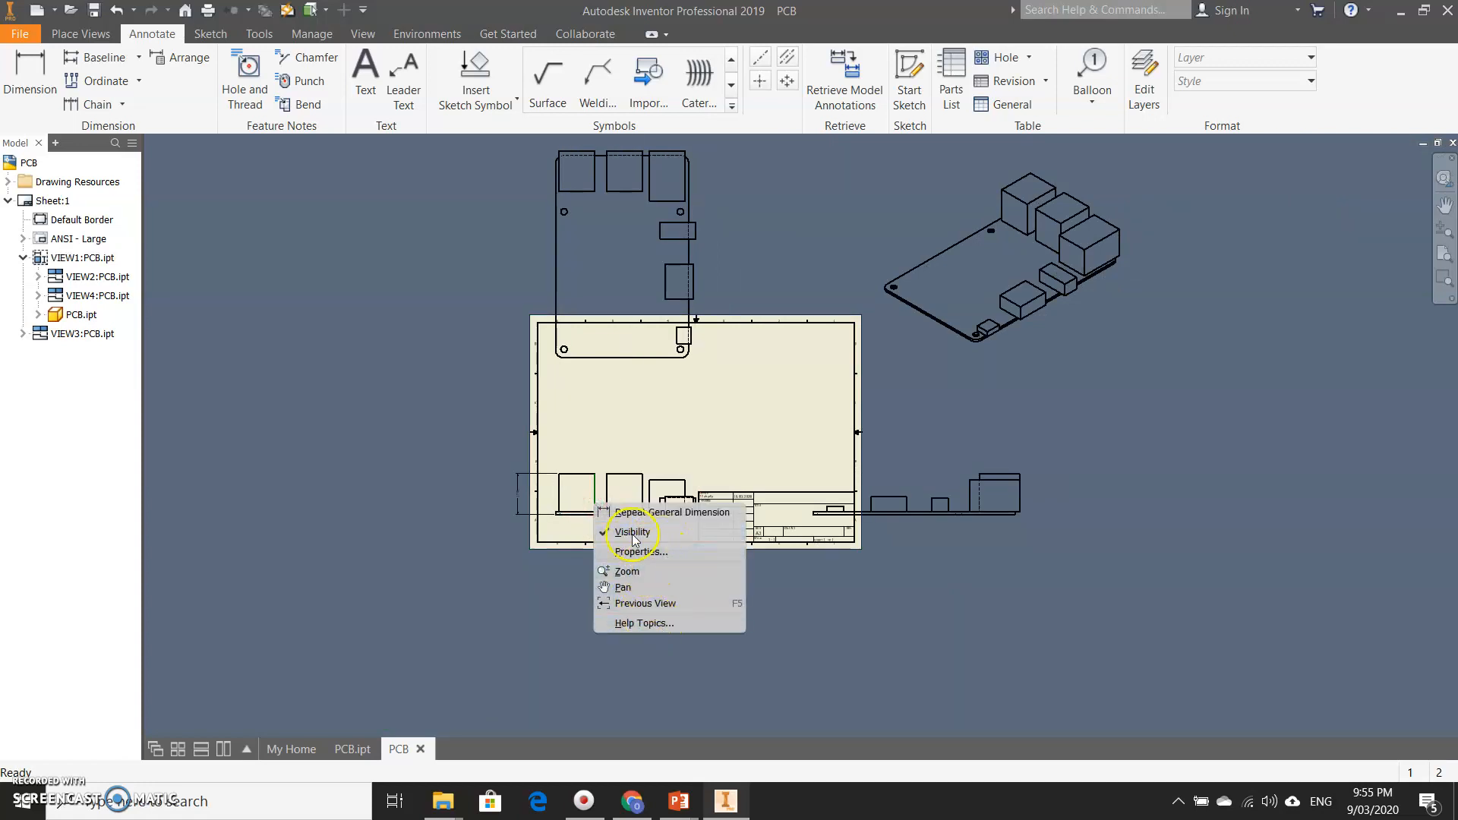
pyautogui.click(600, 459)
# - Set the front base view's scale to 2 : 1
pyautogui.click(626, 485)
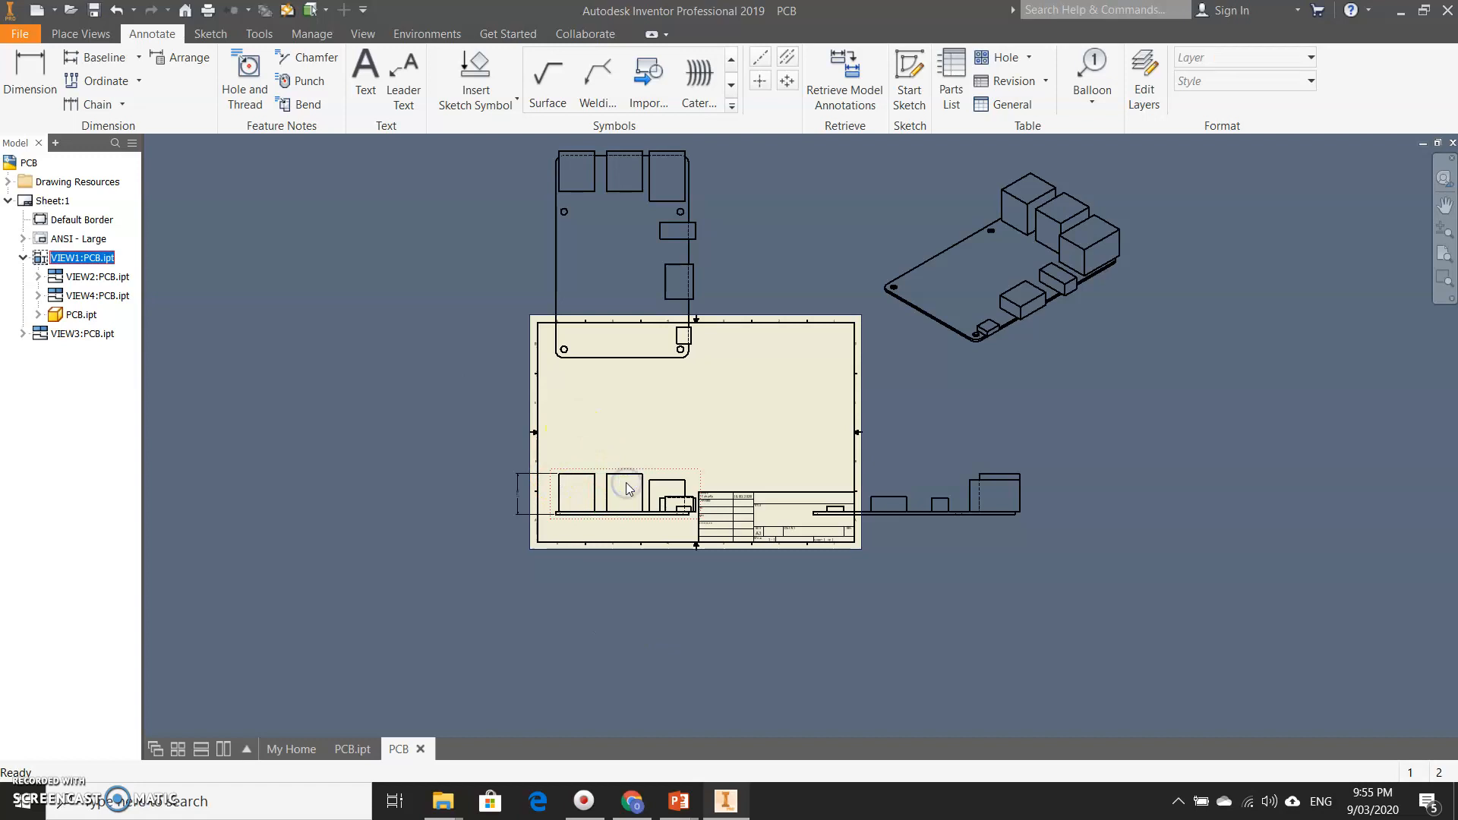
pyautogui.rightClick(627, 489)
pyautogui.click(625, 532)
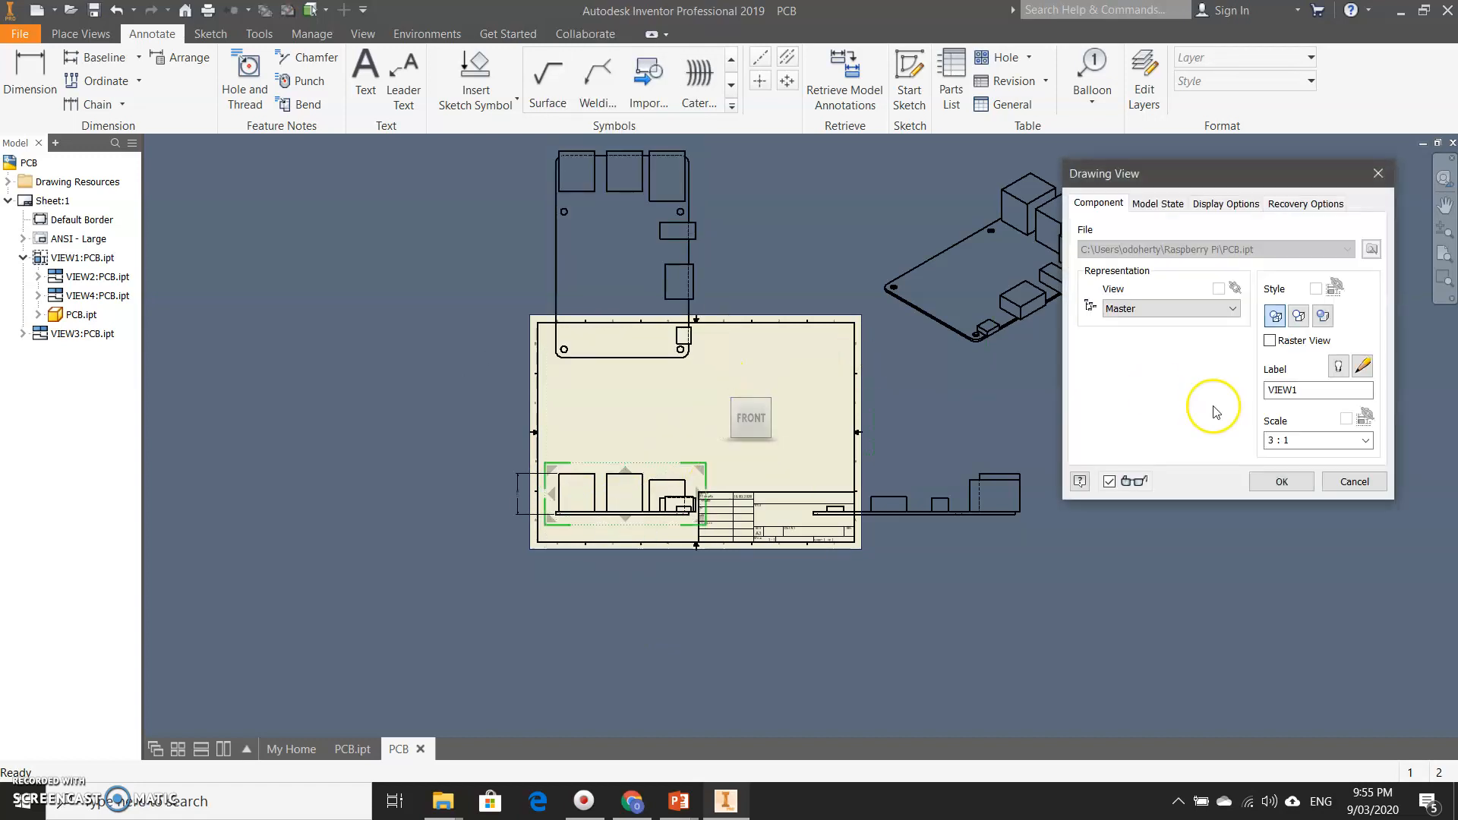
pyautogui.click(1365, 441)
pyautogui.click(1320, 481)
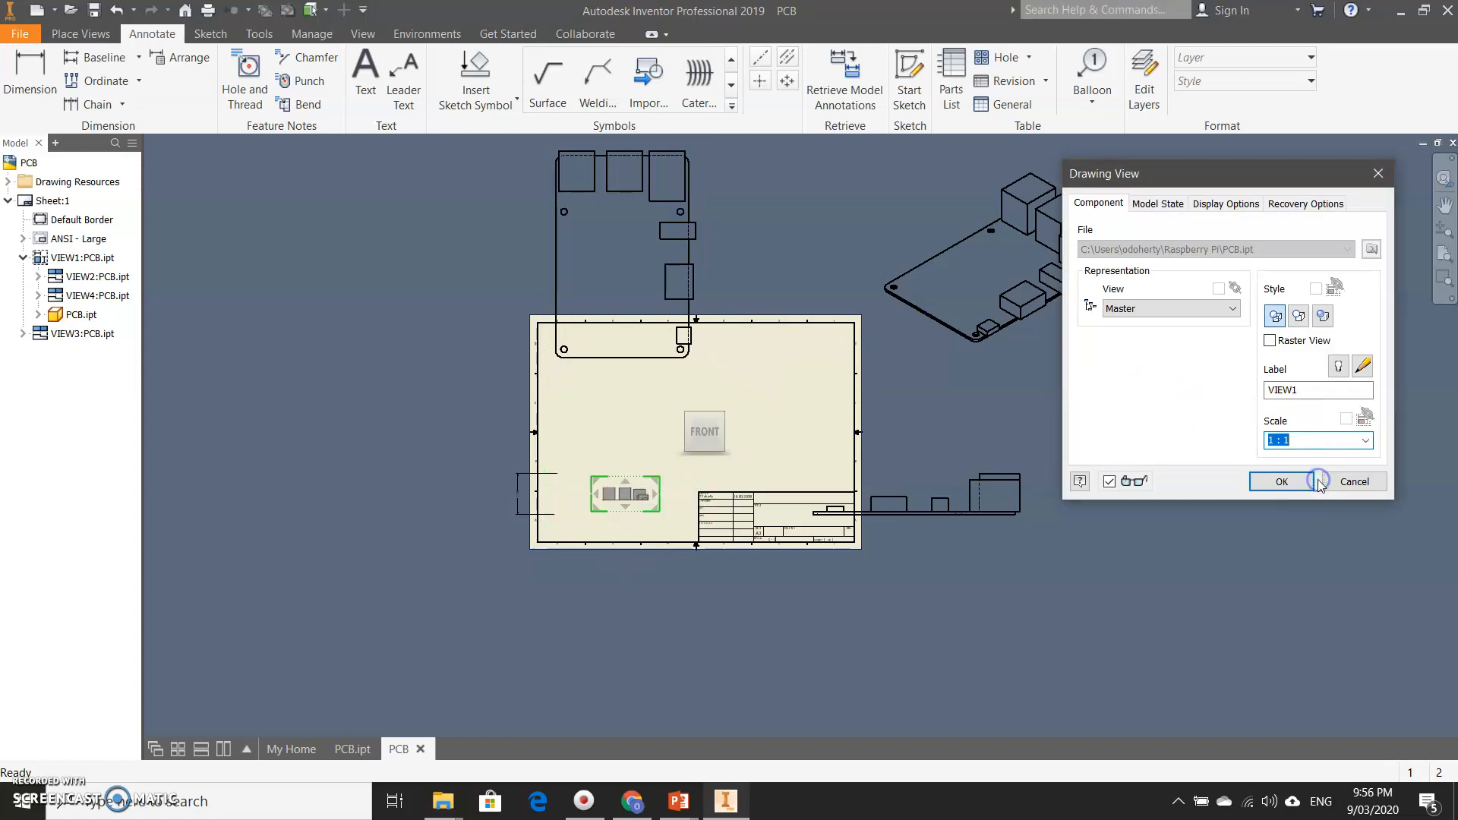
pyautogui.click(1326, 441)
pyautogui.click(1359, 443)
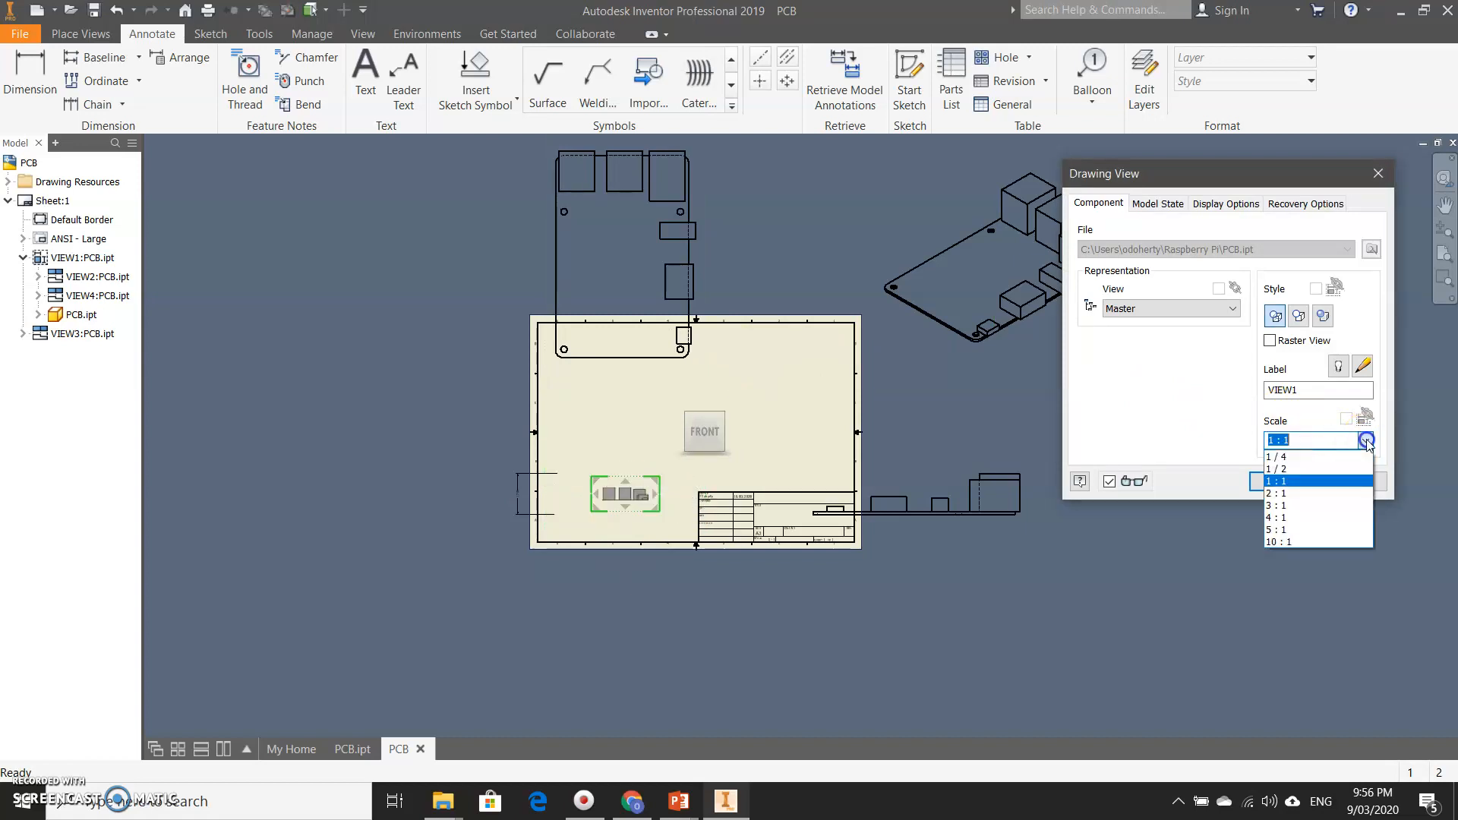
pyautogui.click(1336, 495)
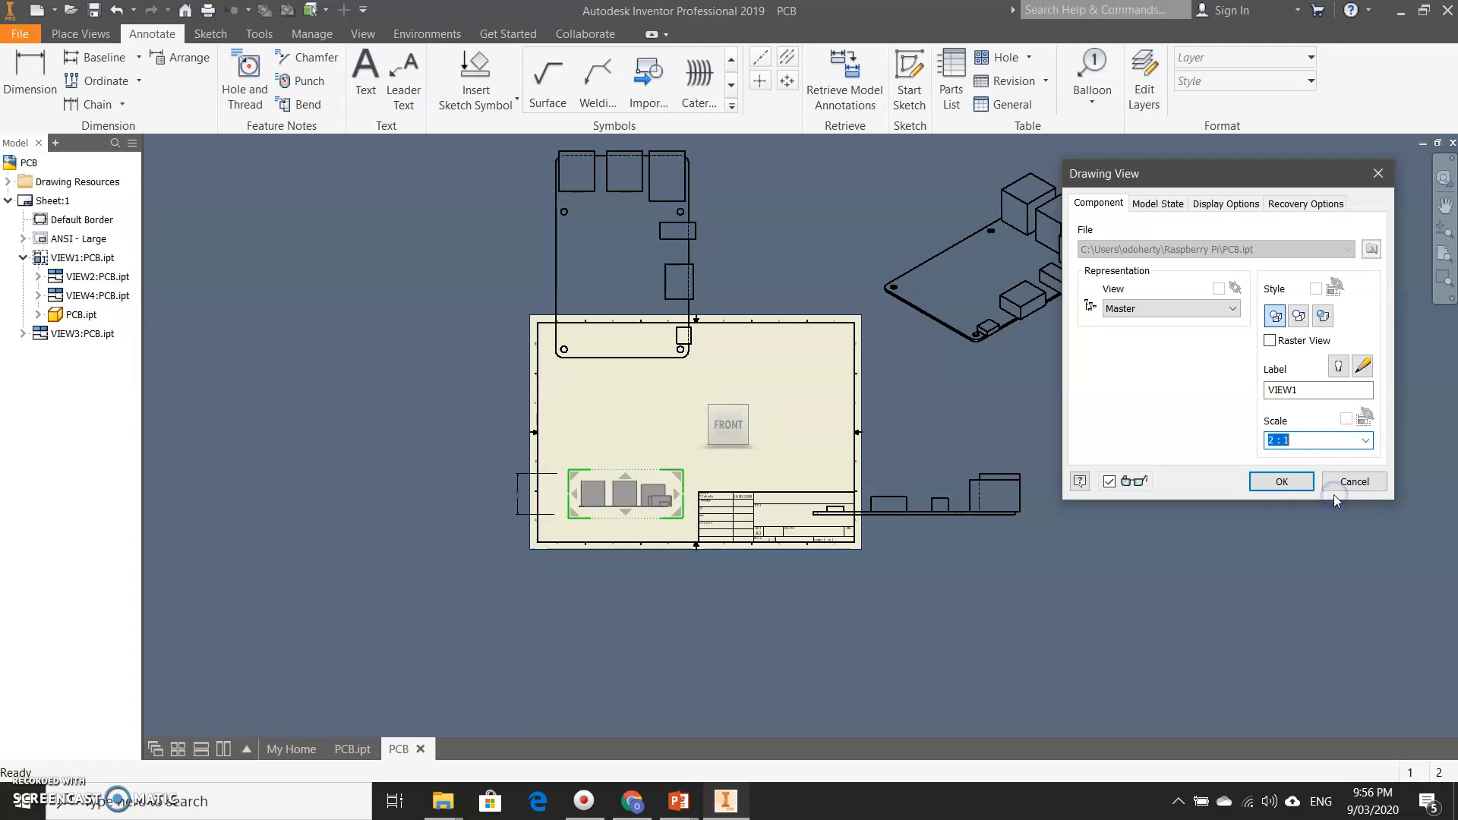
pyautogui.click(1282, 481)
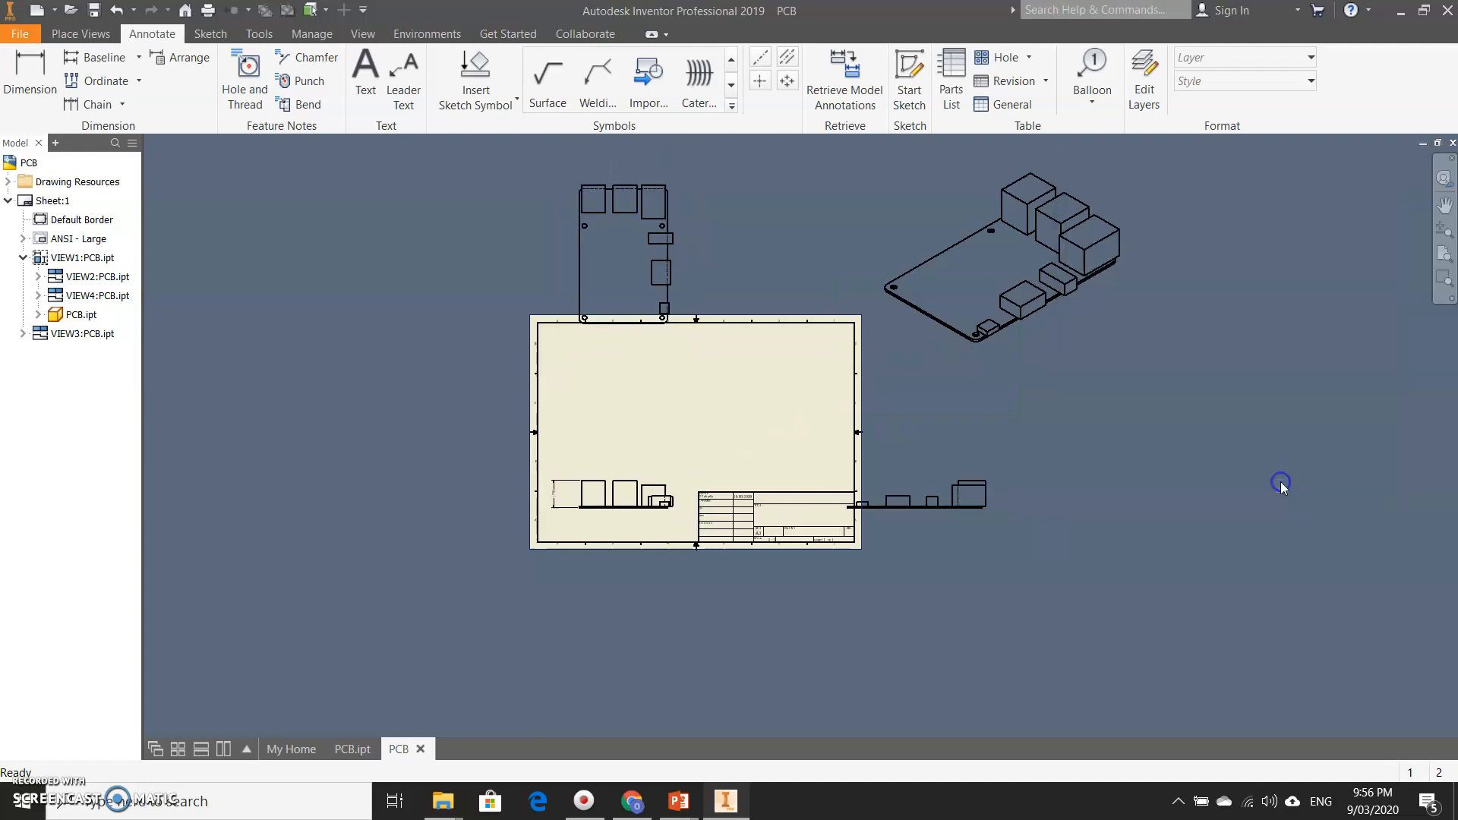
# - Bring the plan view onto the sheet above the front view, and move the side view onto the sheet to the right
pyautogui.moveTo(677, 303); pyautogui.dragTo(678, 454)
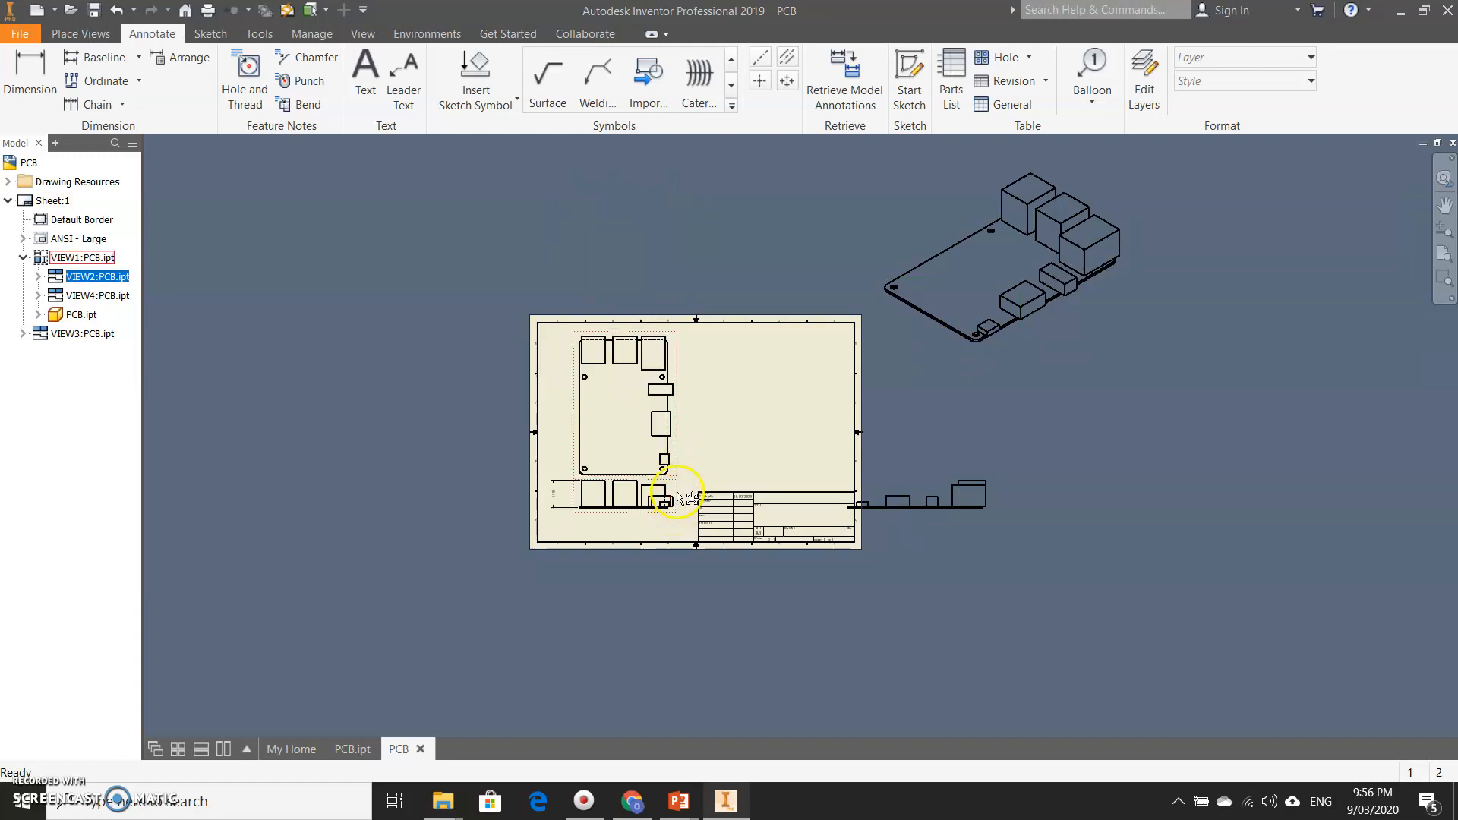
pyautogui.moveTo(679, 448); pyautogui.dragTo(679, 446)
pyautogui.moveTo(672, 513); pyautogui.dragTo(671, 522)
pyautogui.click(806, 514)
pyautogui.moveTo(932, 486); pyautogui.dragTo(774, 465)
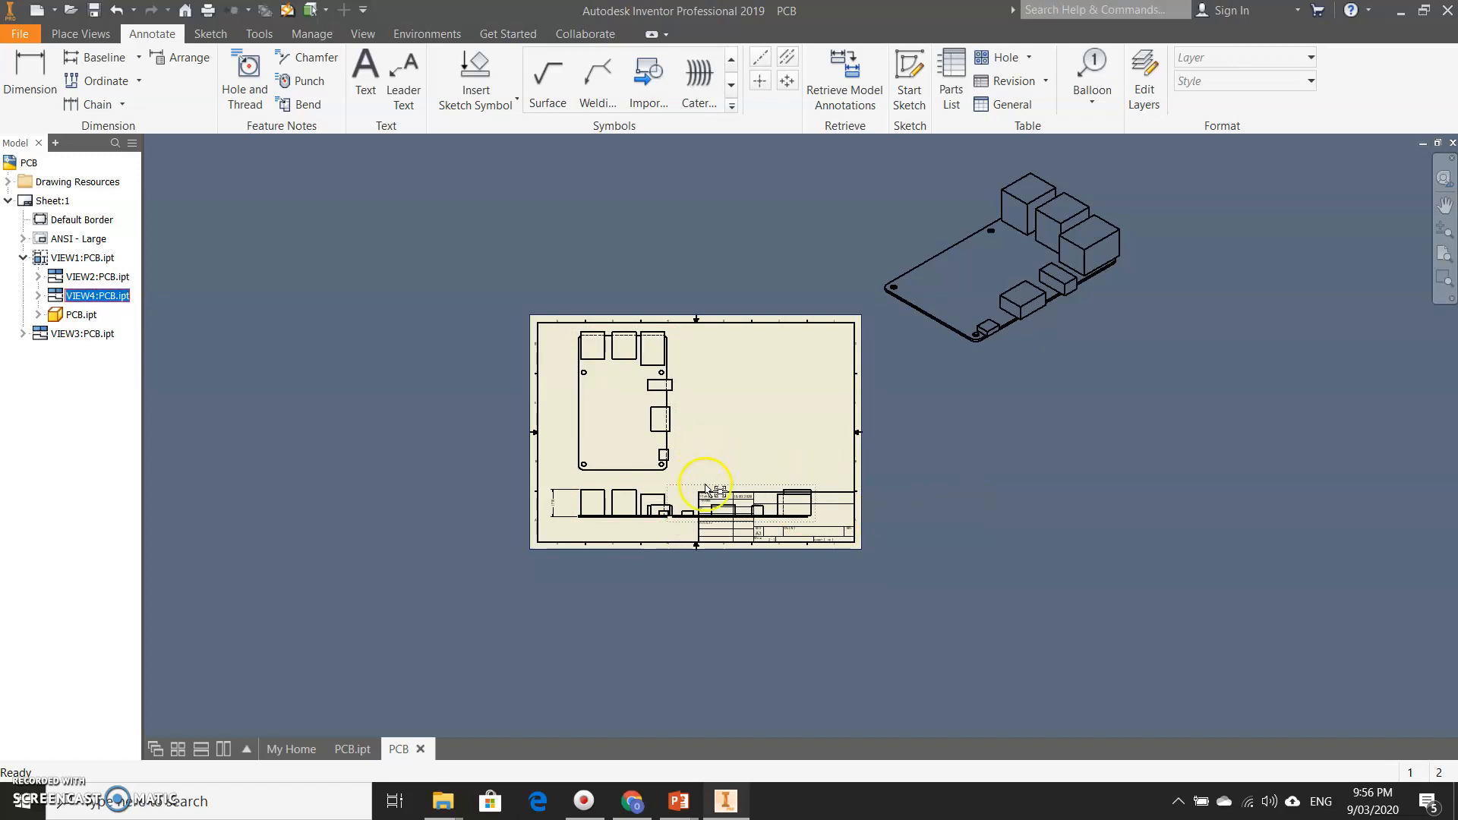
# - Rearrange the orthographic views with the front and side views along the sheet's upper edge and the plan view beneath the front view
pyautogui.moveTo(727, 490); pyautogui.dragTo(681, 629)
pyautogui.moveTo(681, 513); pyautogui.dragTo(672, 343)
pyautogui.click(667, 554)
pyautogui.moveTo(668, 558); pyautogui.dragTo(663, 405)
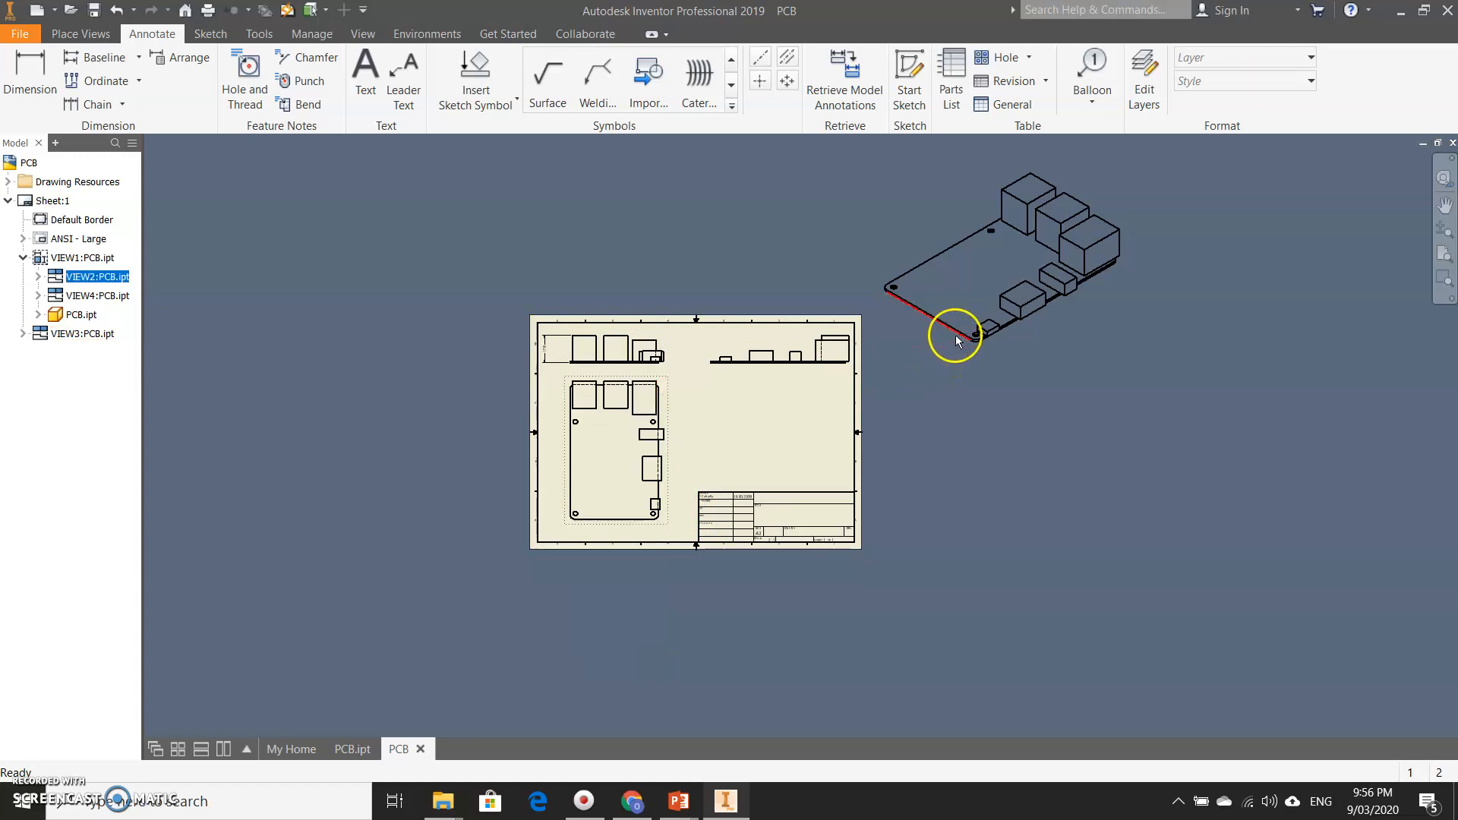
# - Set the isometric view's scale to 2 : 1 and place it between the side view and the title block
pyautogui.moveTo(954, 350); pyautogui.dragTo(725, 507)
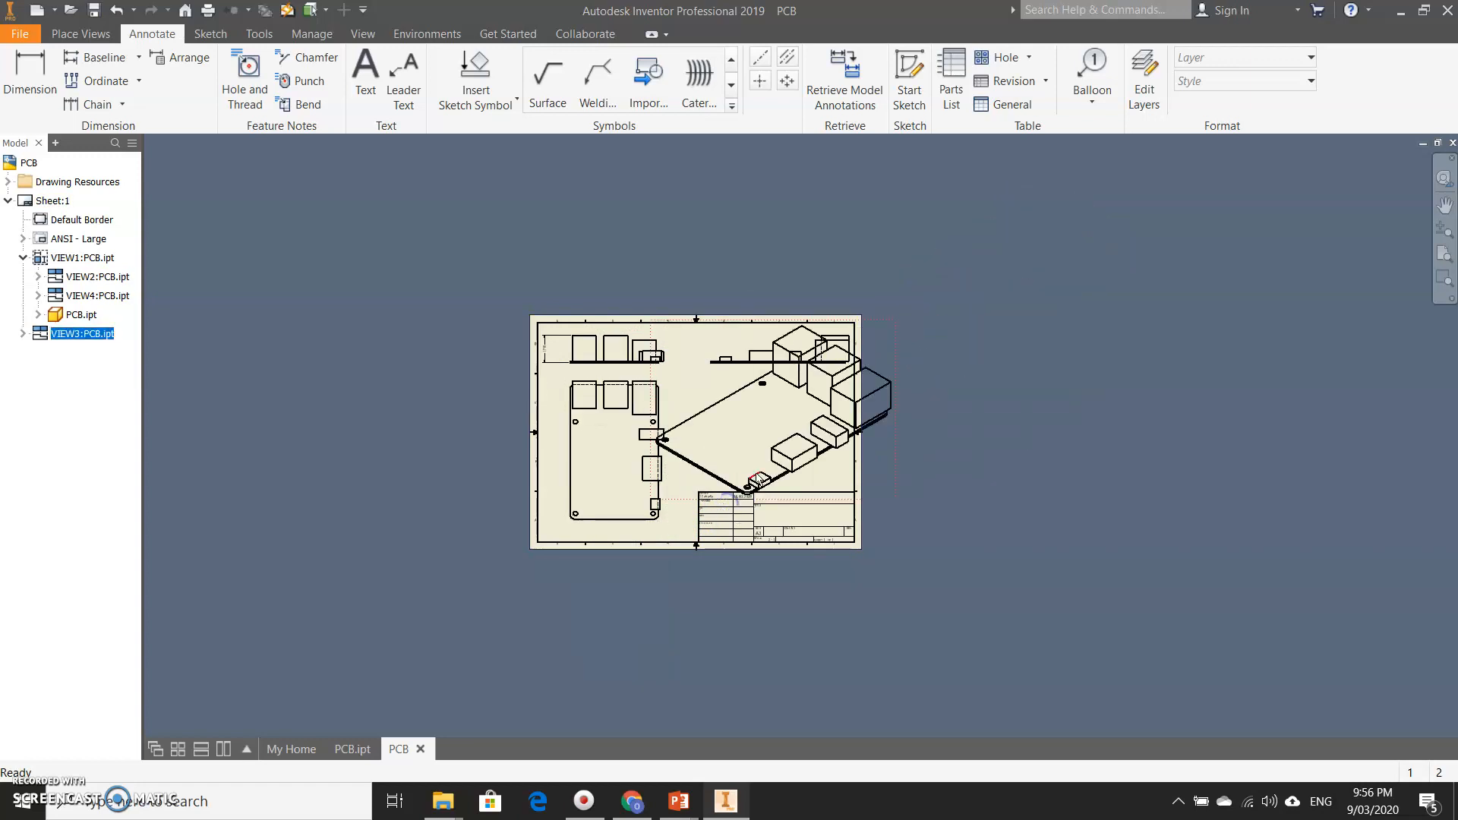
pyautogui.rightClick(776, 459)
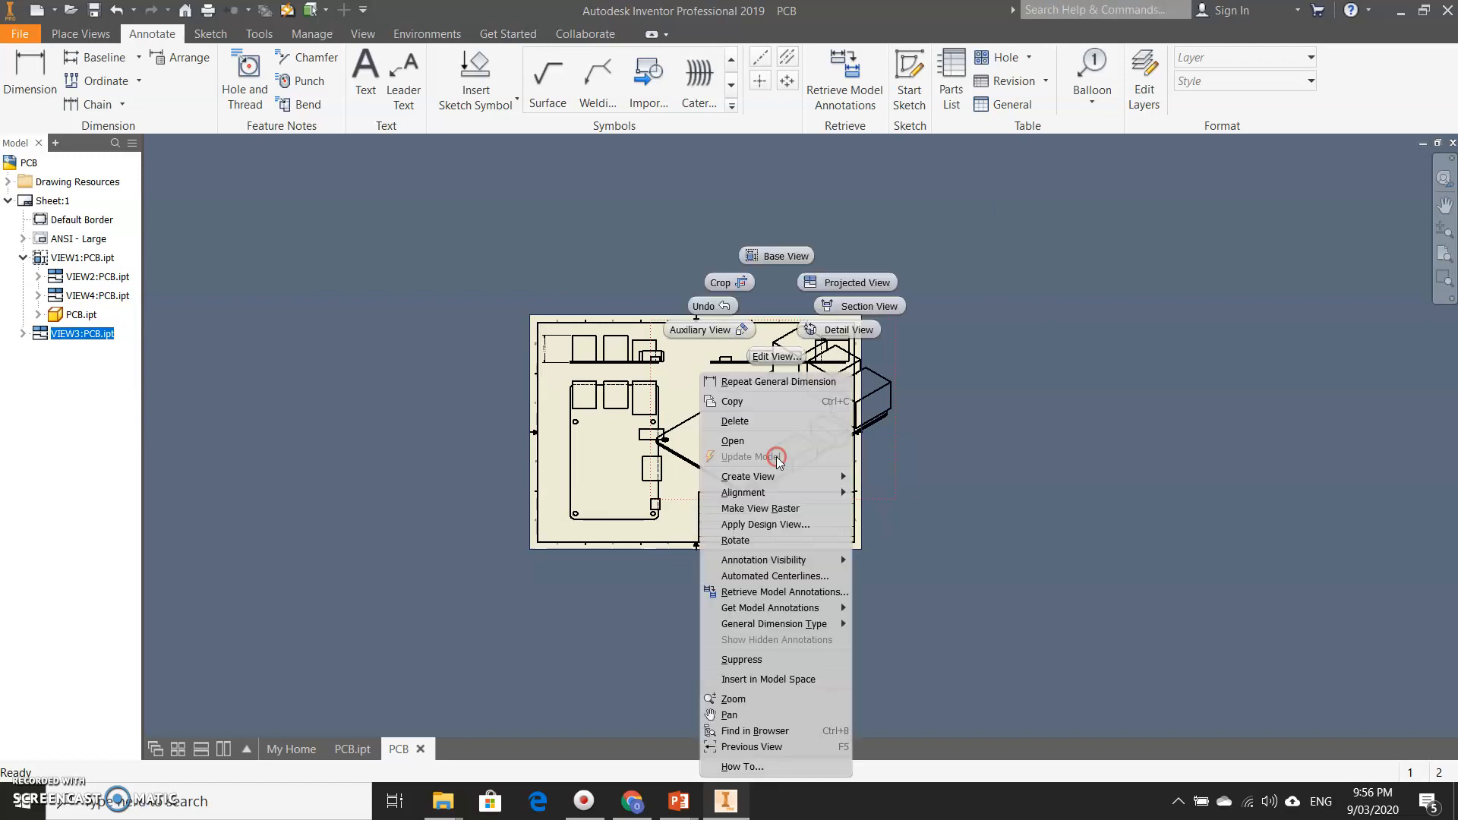
pyautogui.click(786, 357)
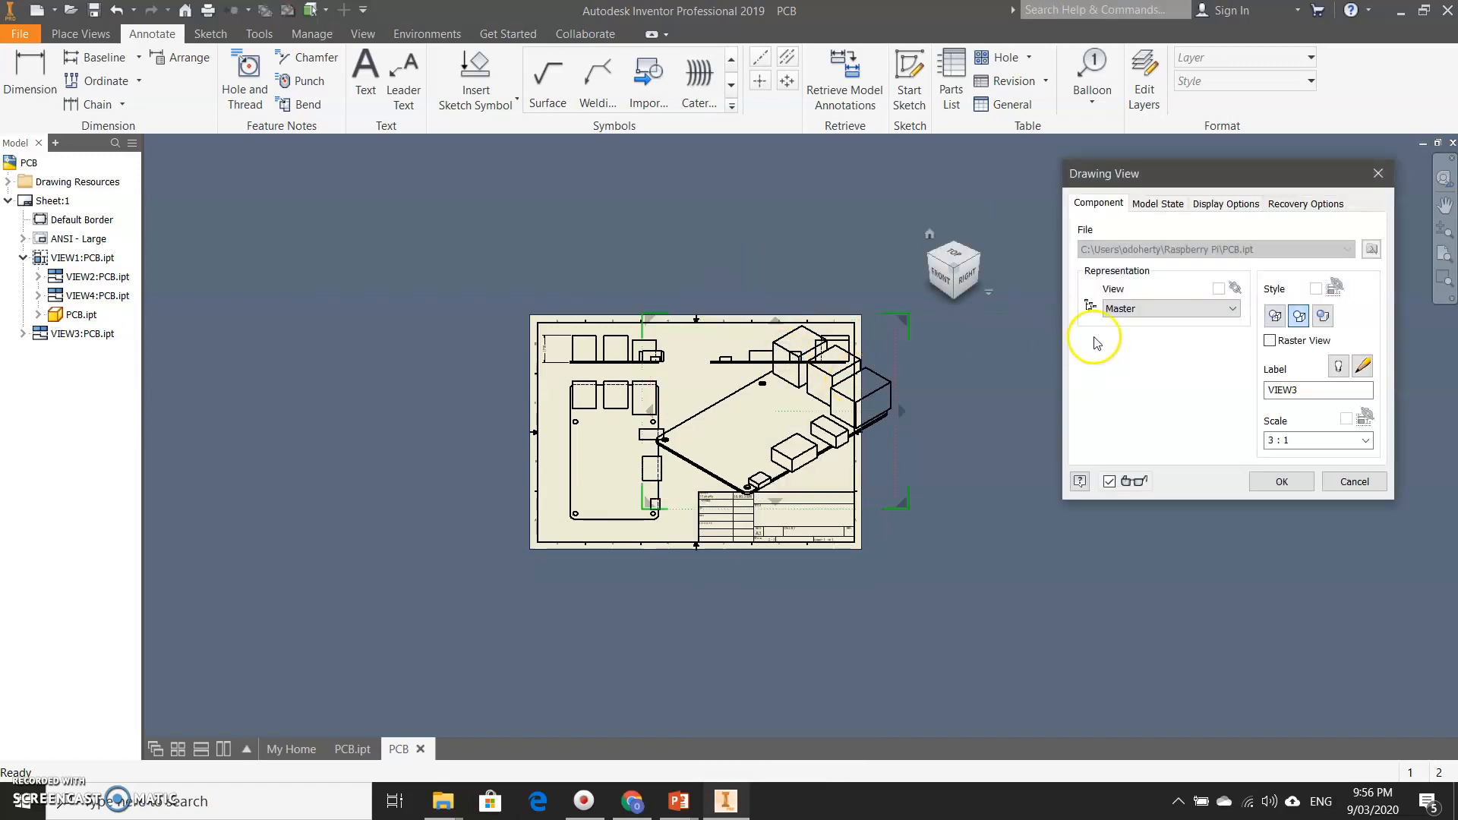
pyautogui.click(1323, 316)
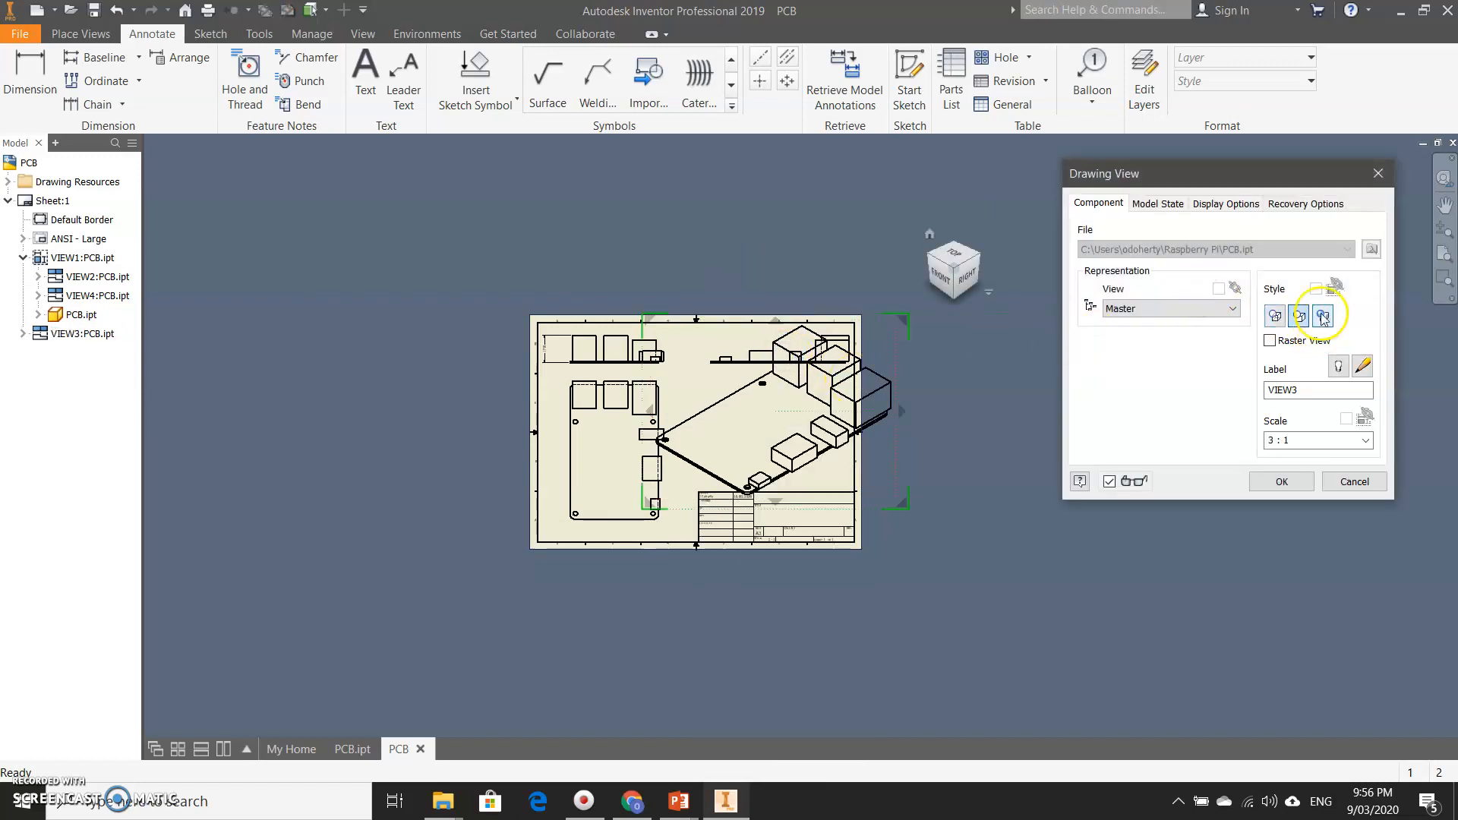
pyautogui.click(1365, 441)
pyautogui.click(1284, 481)
pyautogui.click(1286, 483)
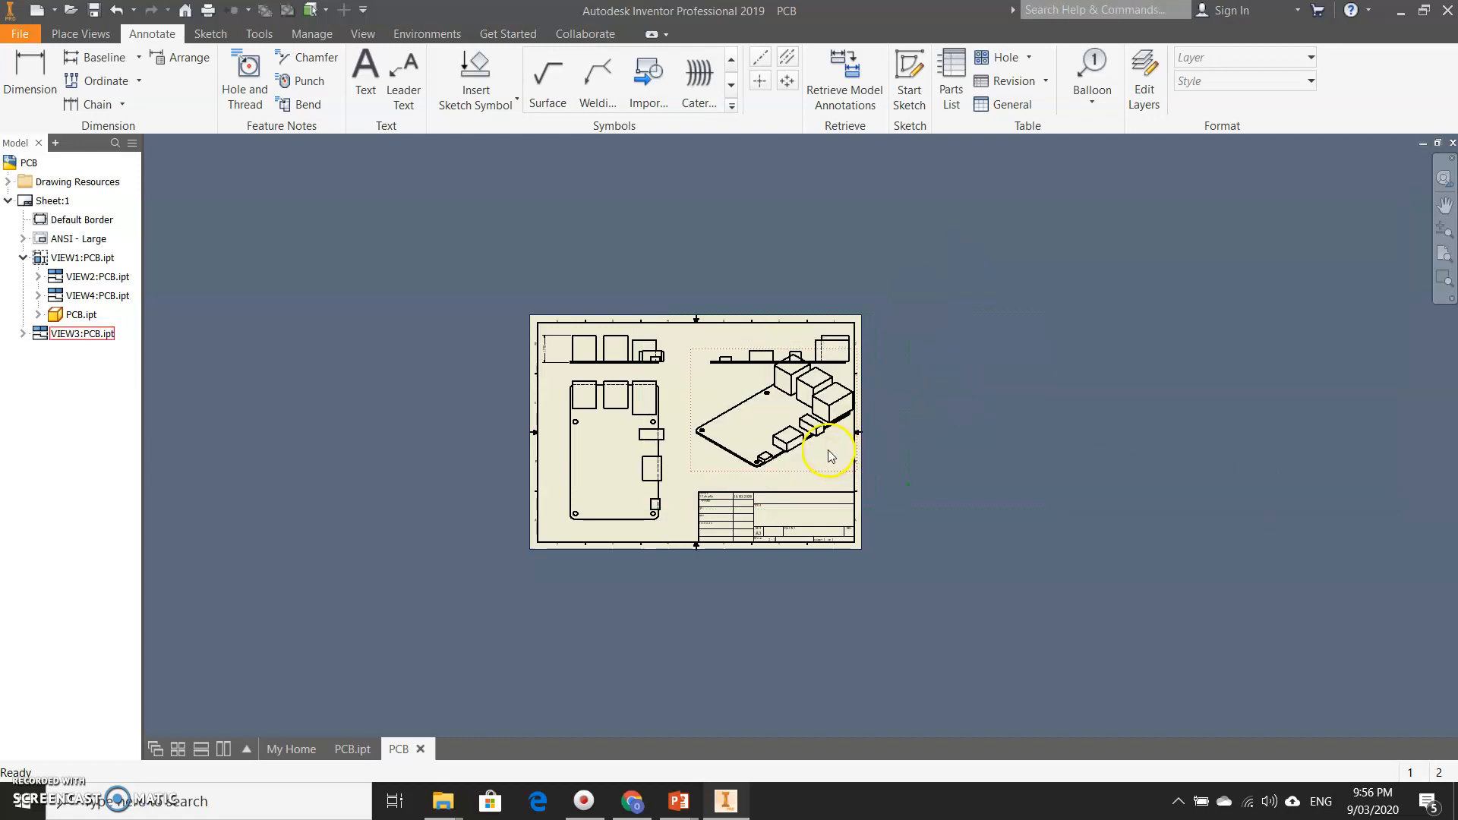
pyautogui.click(829, 483)
pyautogui.moveTo(828, 483); pyautogui.dragTo(824, 484)
# - Move the front view's overall height dimension closer to the leftmost port block
pyautogui.scroll(5, 644, 383)
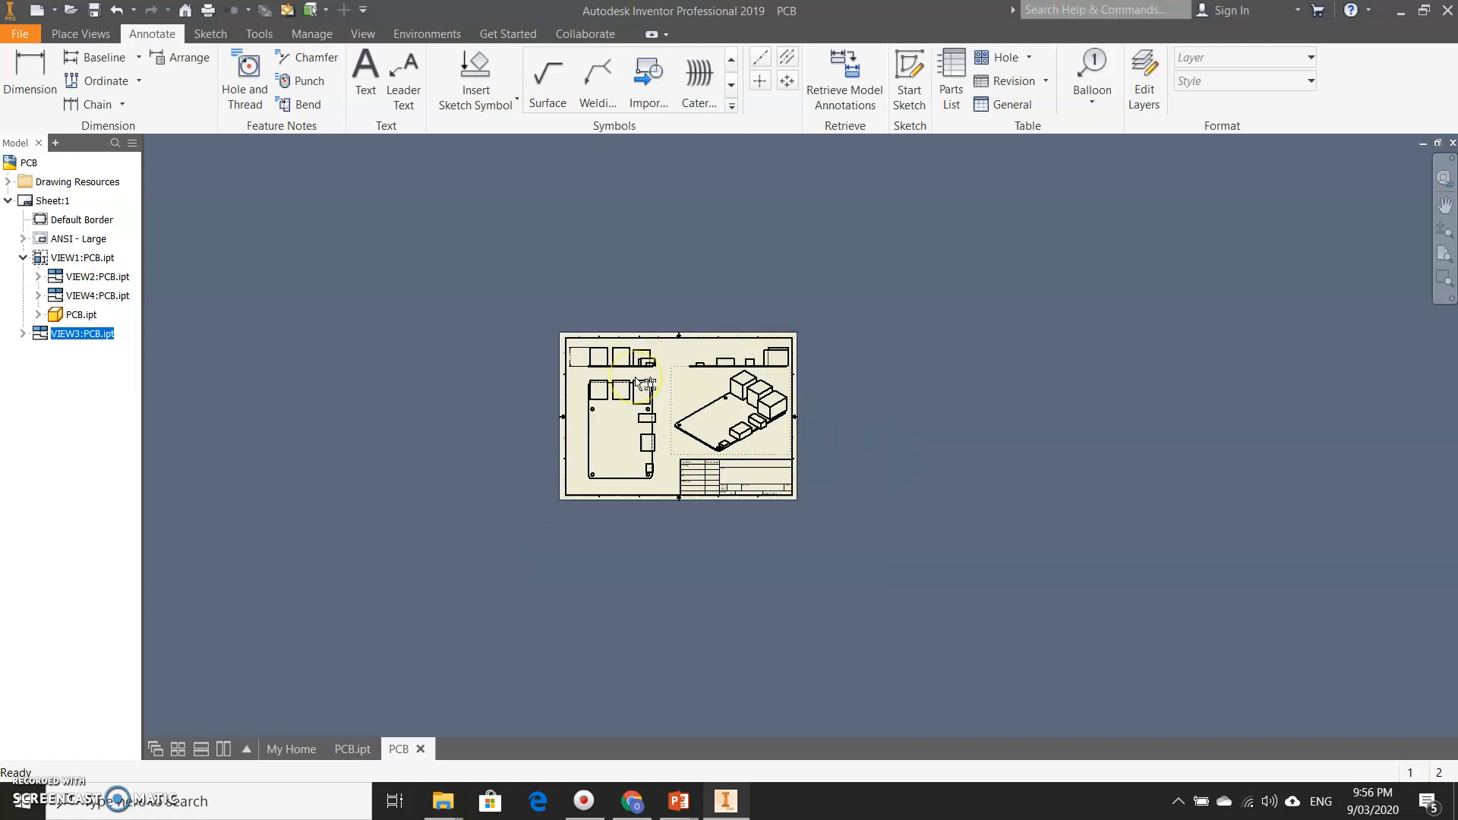
pyautogui.scroll(2, 636, 382)
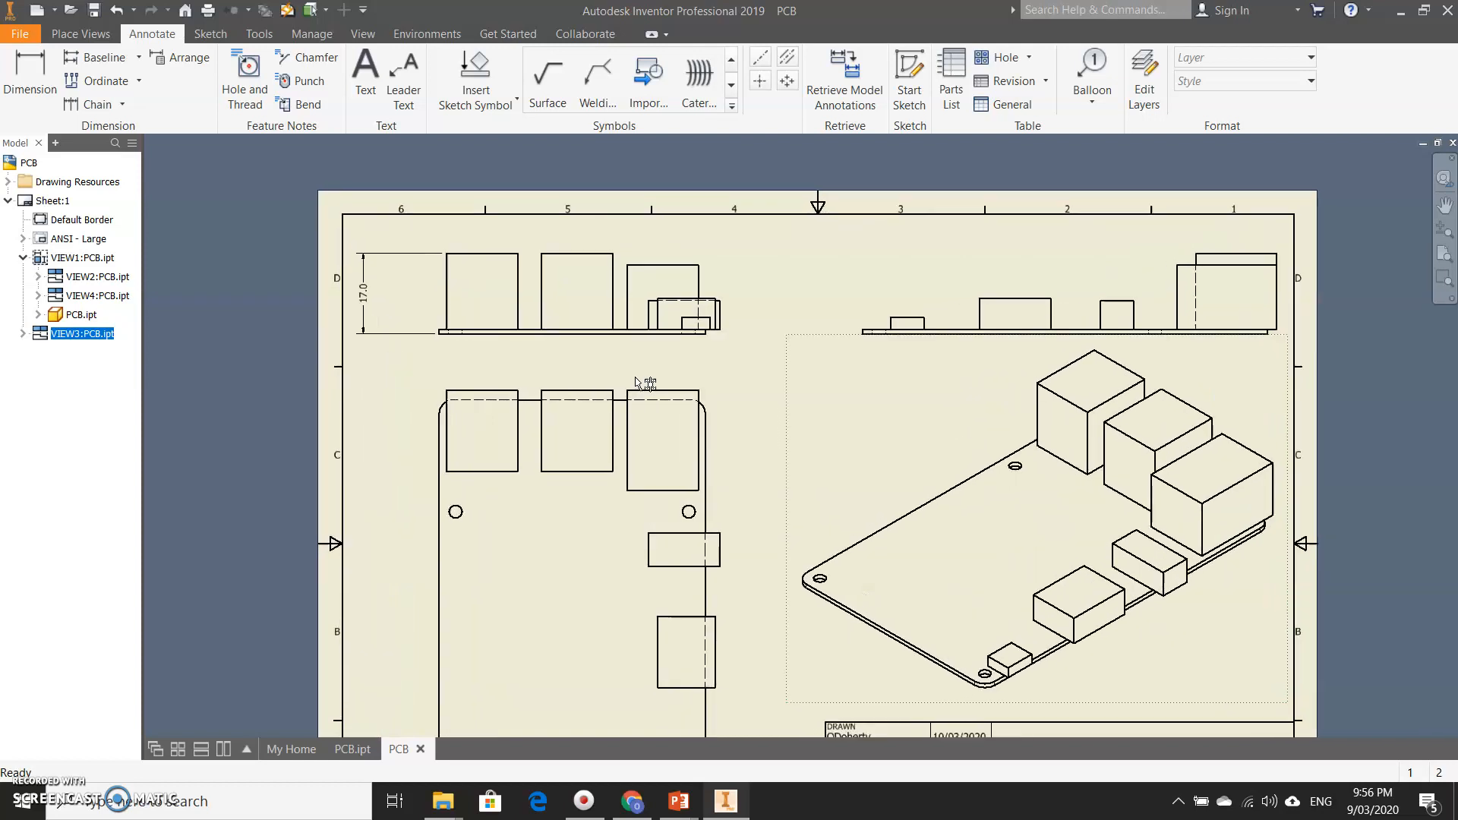
pyautogui.click(360, 296)
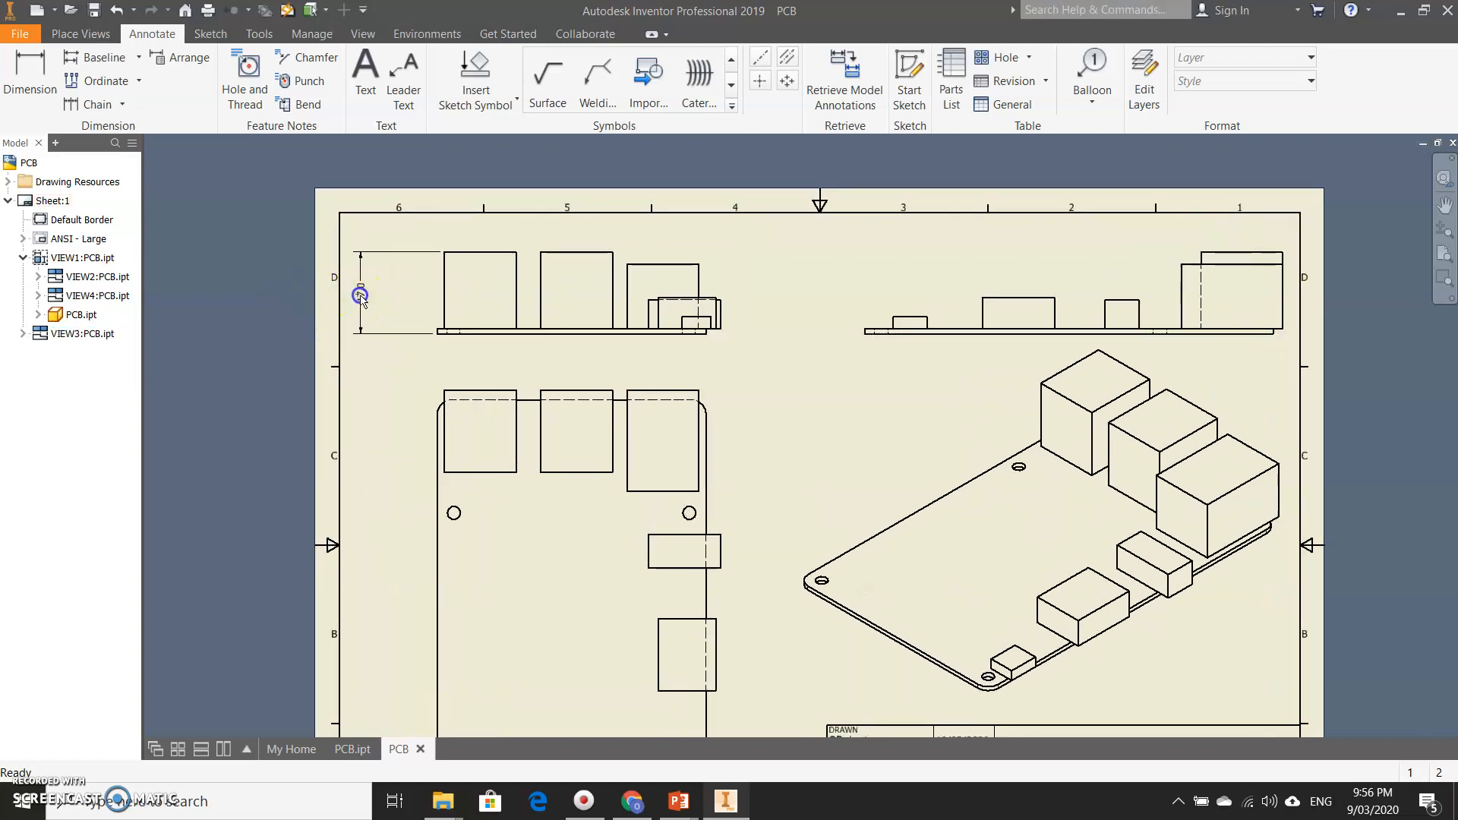
pyautogui.moveTo(359, 298); pyautogui.dragTo(407, 295)
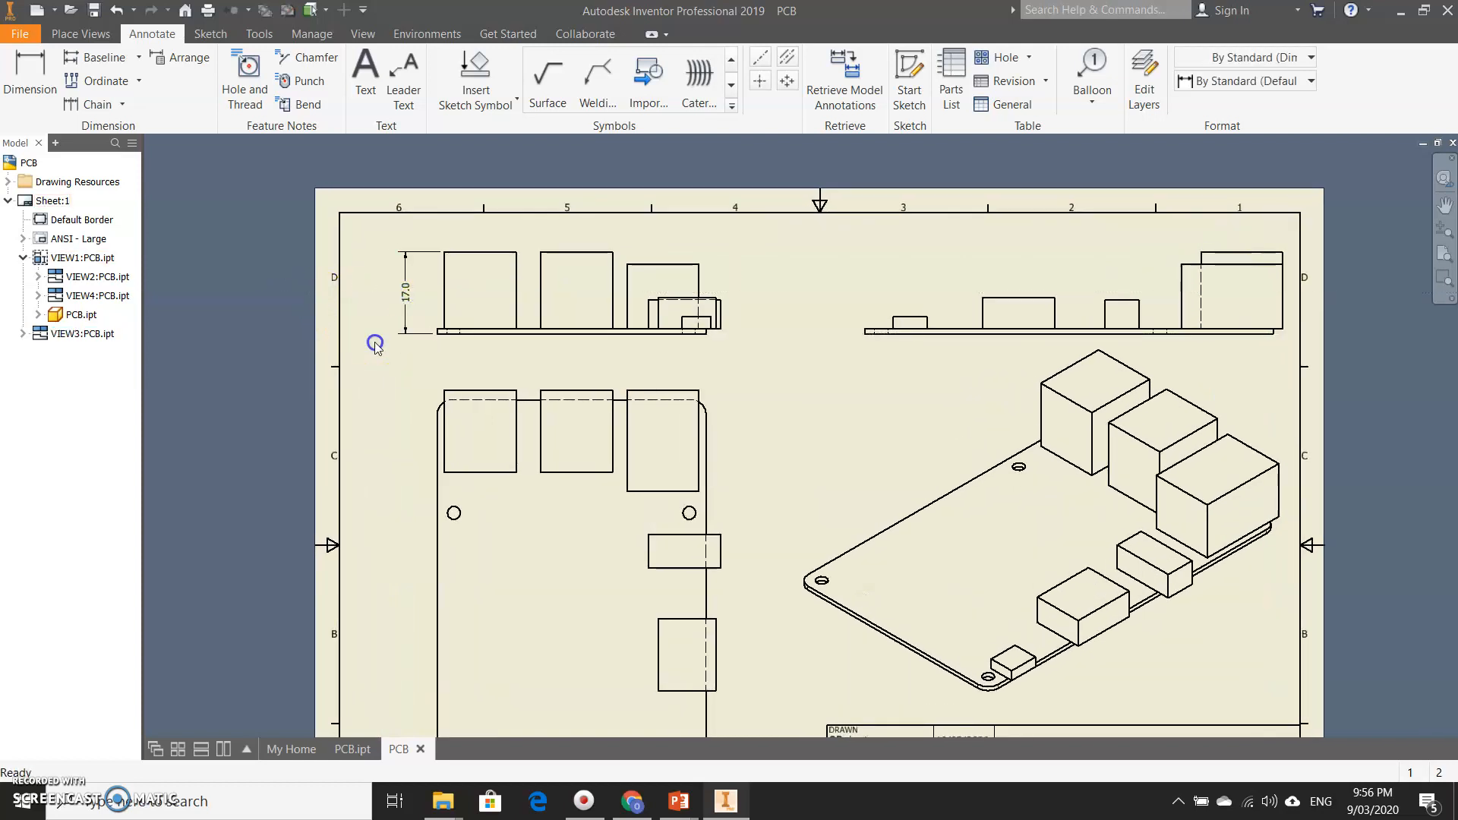
# - Dimension the width of the front view's leftmost tall block, with the primary unit precision set to 1.1
pyautogui.scroll(3, 579, 323)
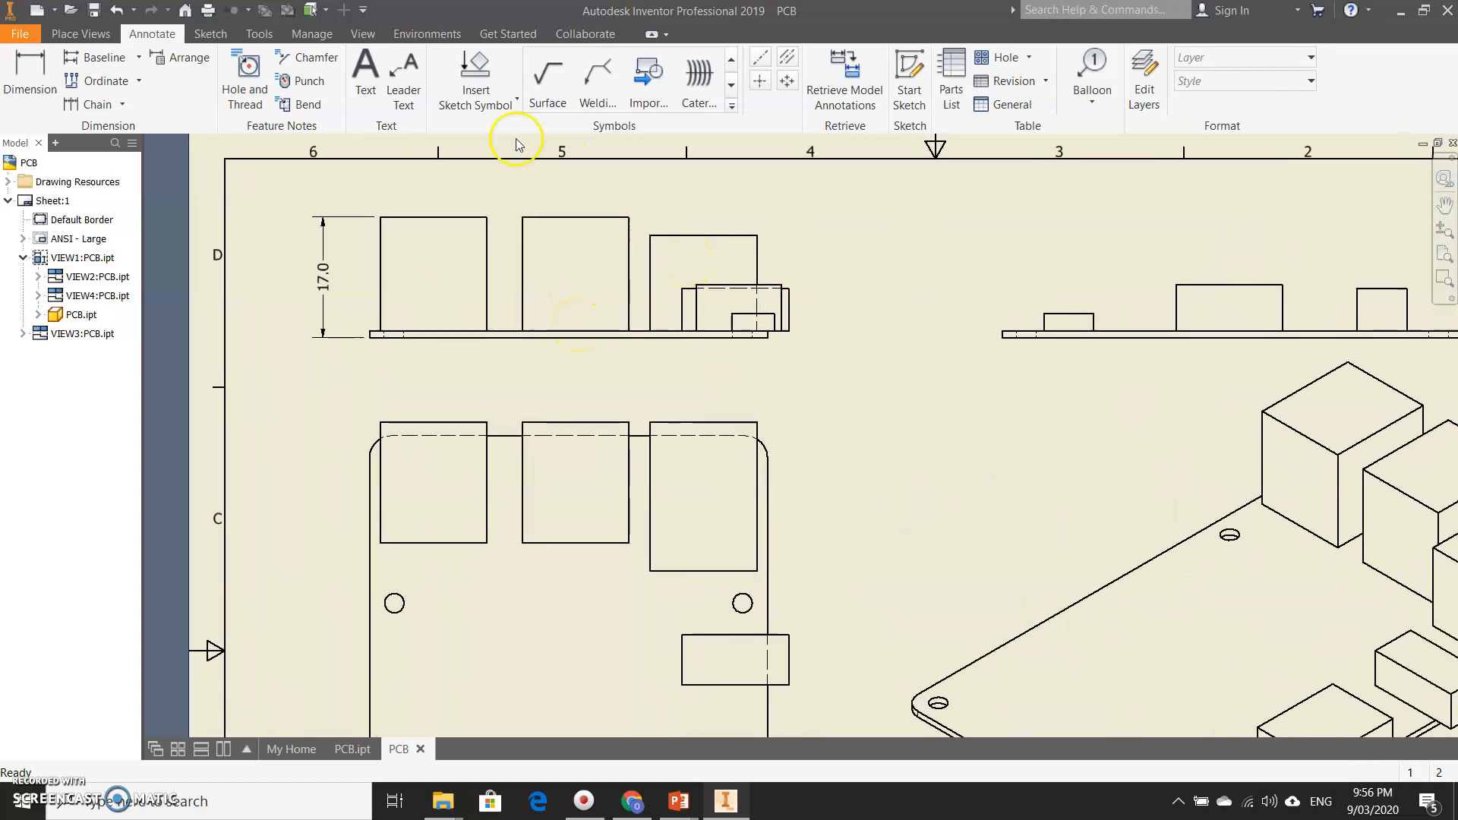
pyautogui.click(24, 62)
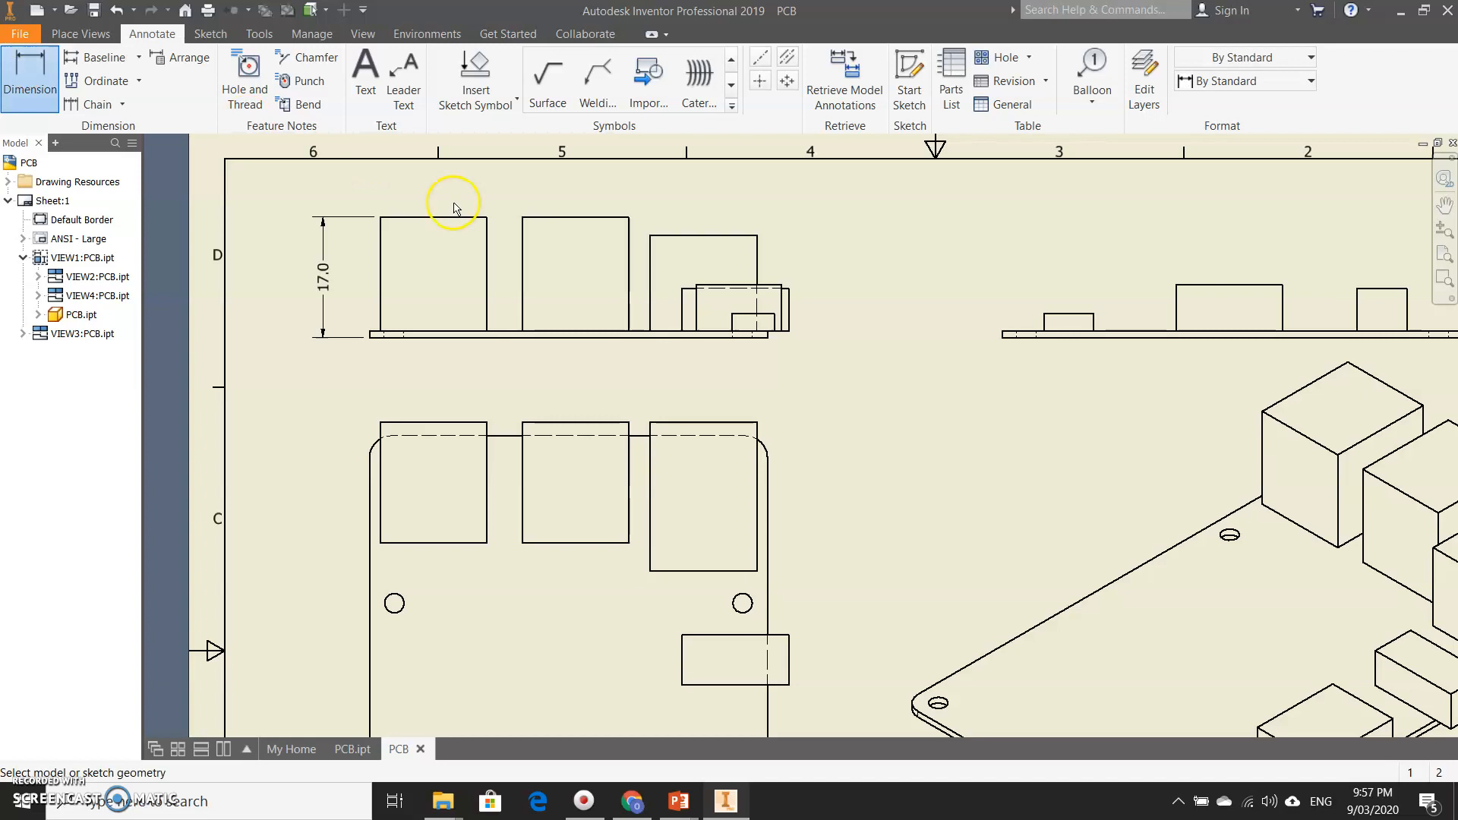
pyautogui.click(414, 218)
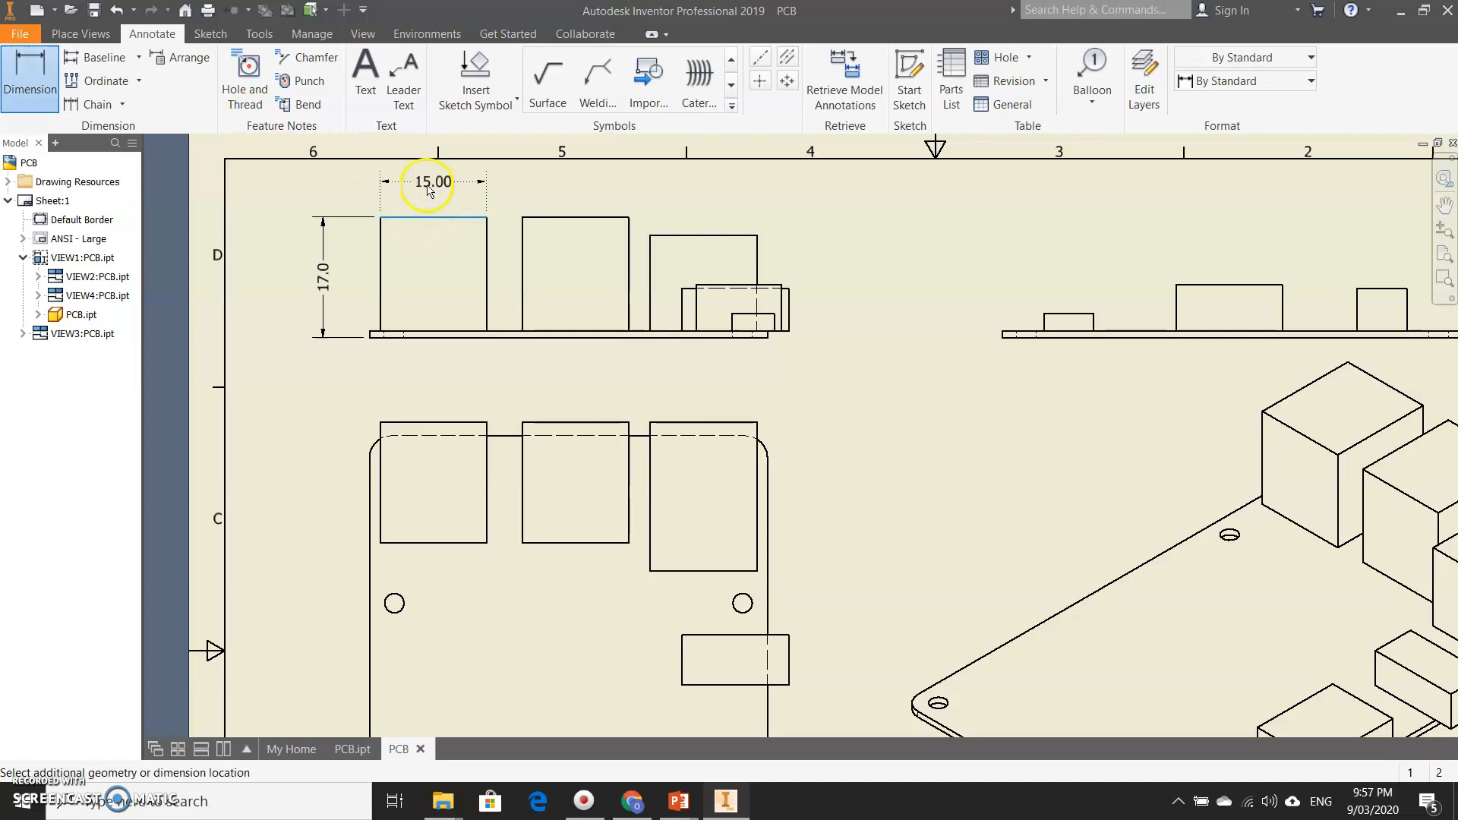
pyautogui.click(451, 195)
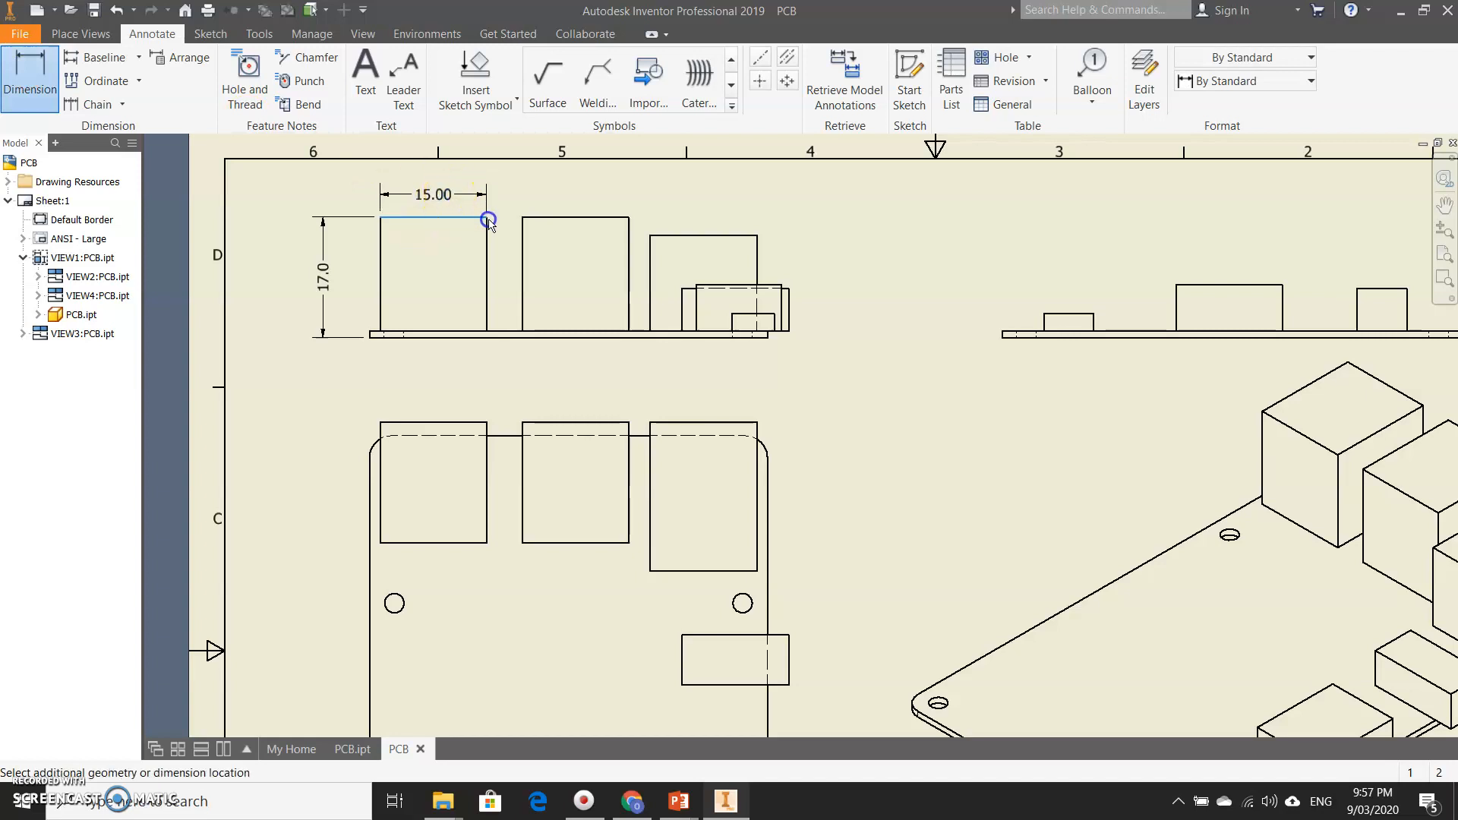
pyautogui.click(617, 466)
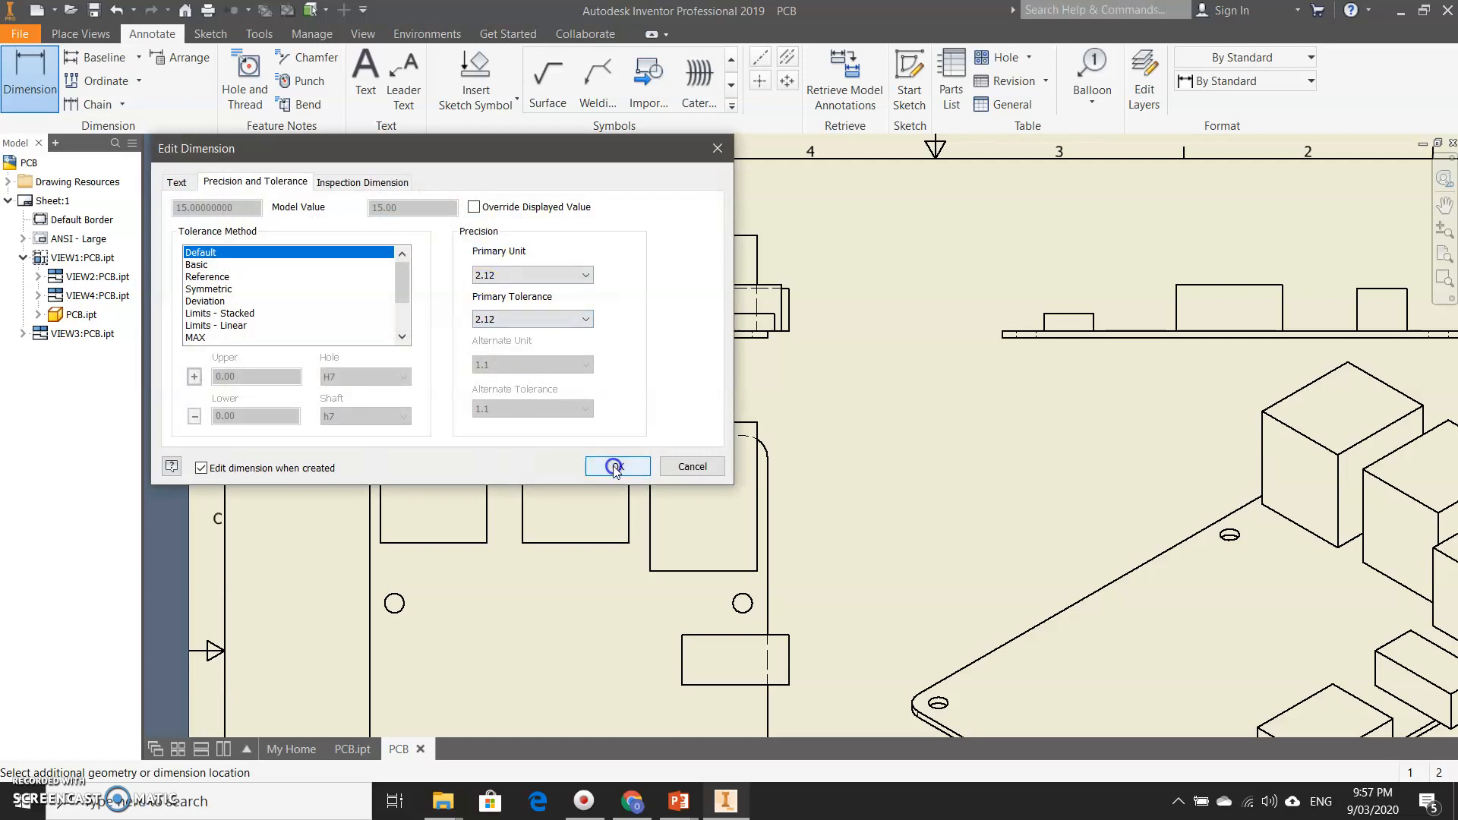
pyautogui.click(555, 275)
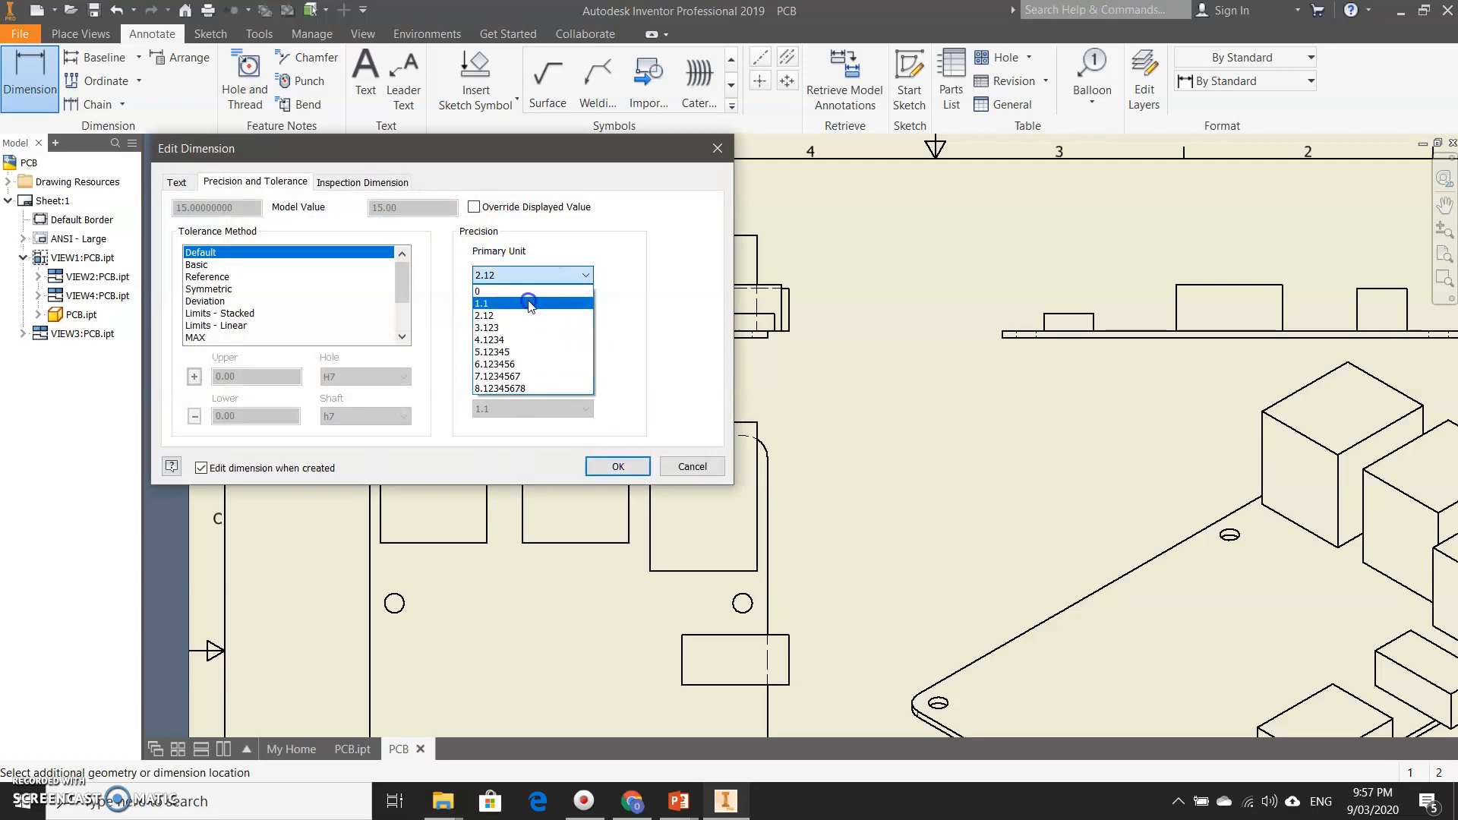
pyautogui.click(530, 304)
pyautogui.click(619, 468)
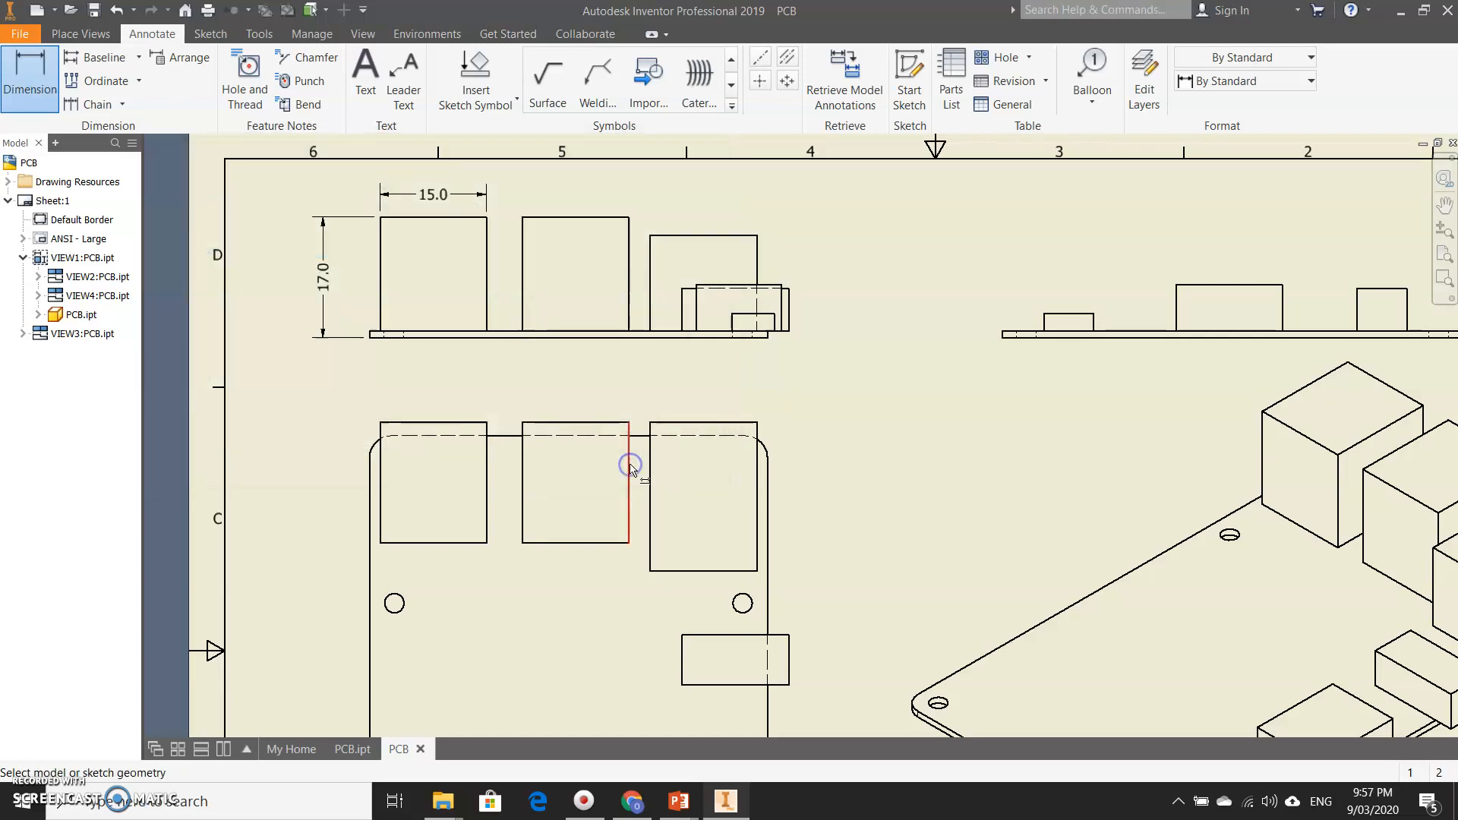
# - Dimension the gap between the front view's two tall blocks with a primary unit precision of 1.1
pyautogui.click(490, 265)
pyautogui.click(522, 257)
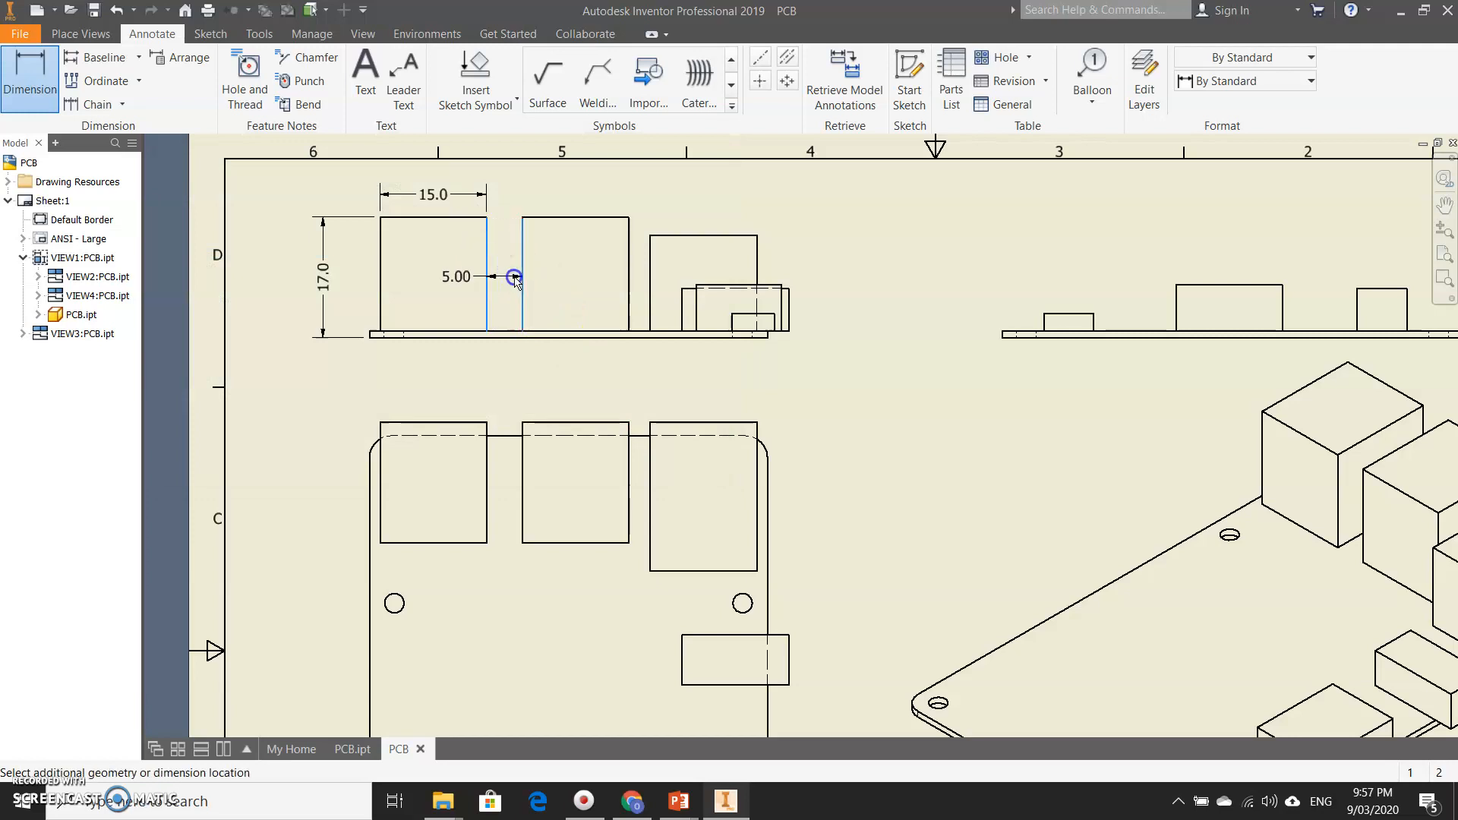
pyautogui.click(627, 283)
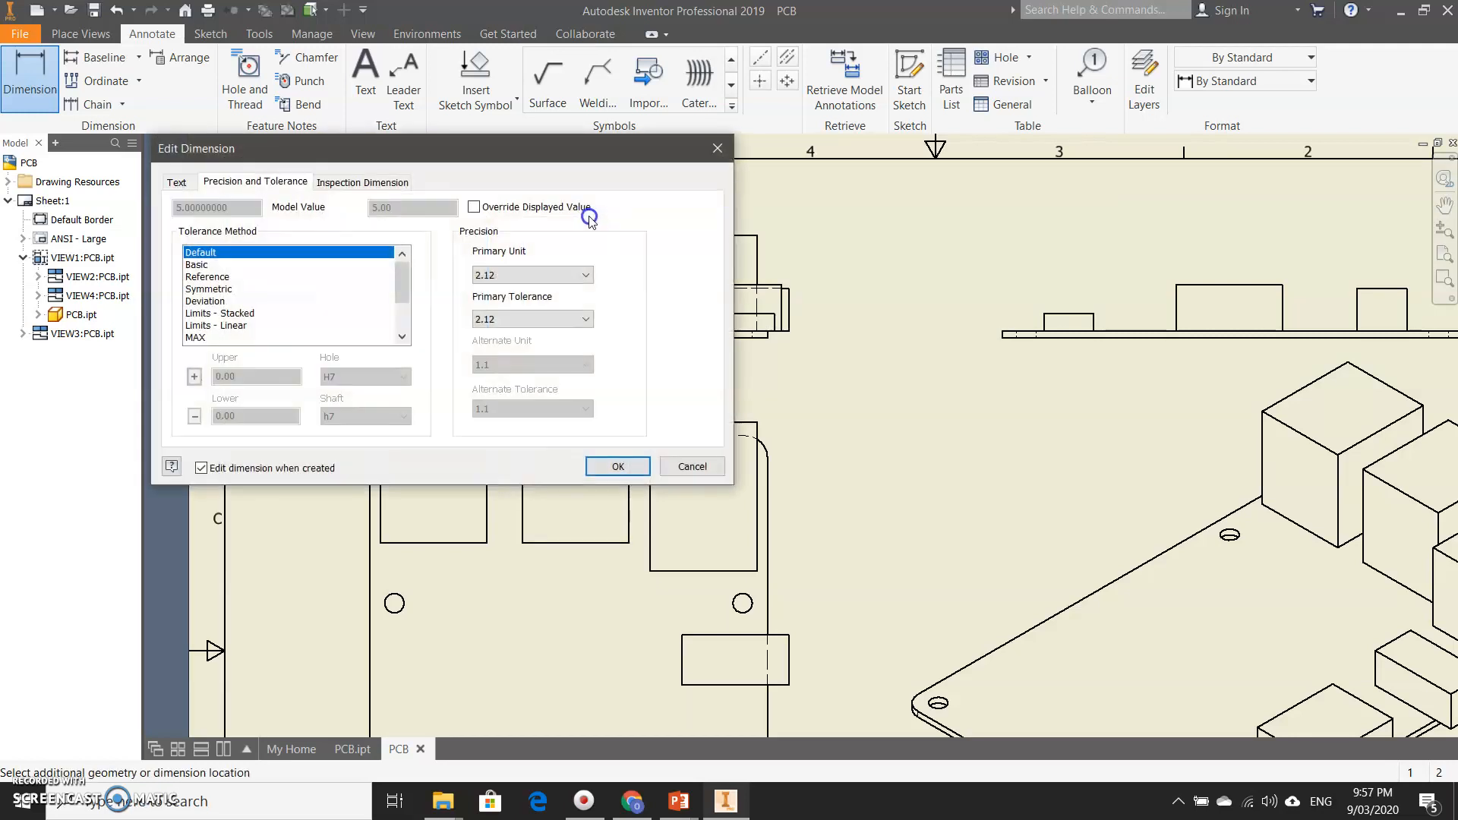
pyautogui.click(562, 269)
pyautogui.click(560, 305)
pyautogui.click(619, 467)
# - Dimension the width of the second tall block in the front view at 1.1 primary unit precision
pyautogui.click(564, 218)
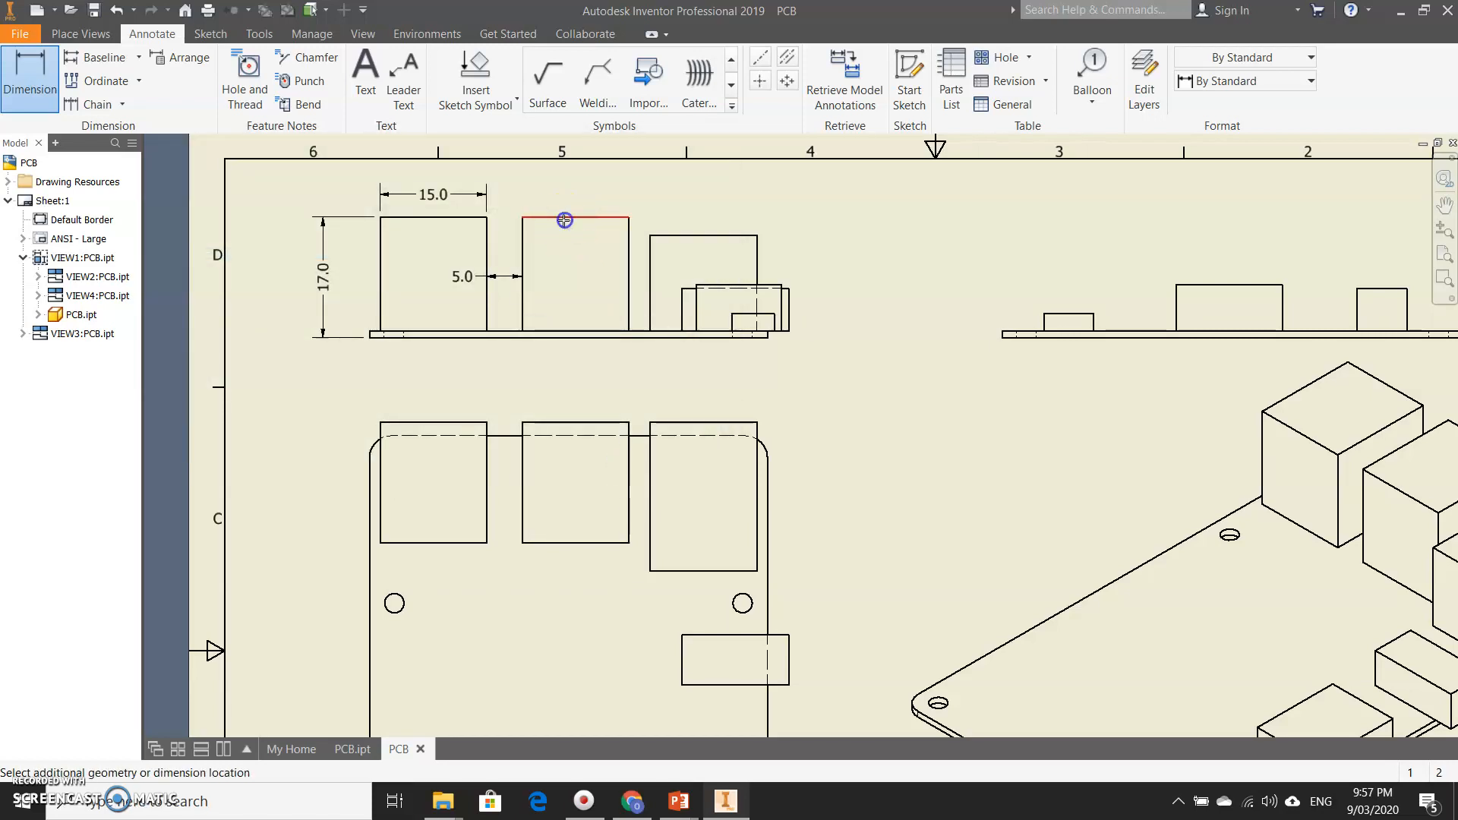
pyautogui.click(579, 206)
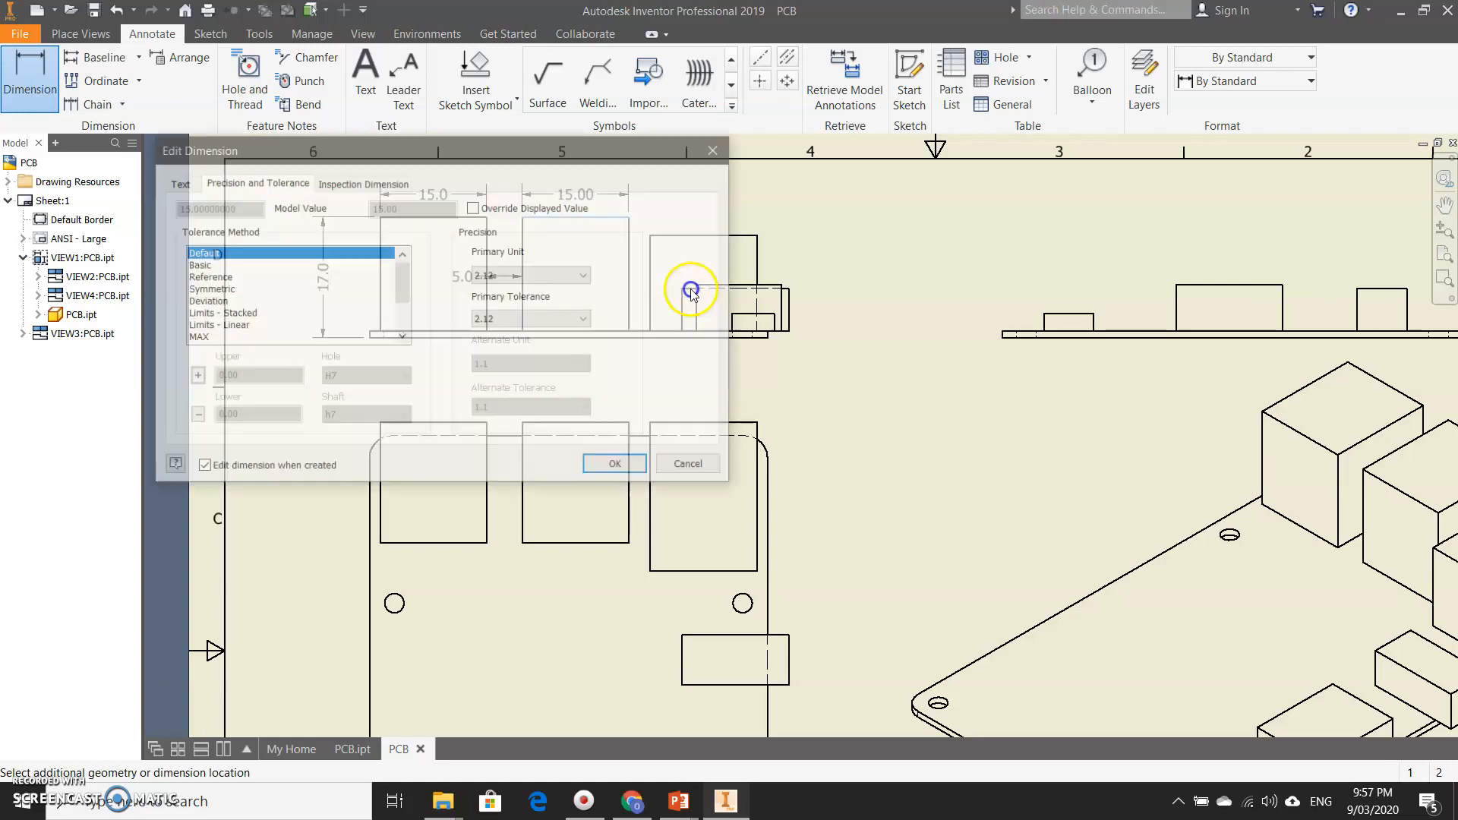
pyautogui.click(566, 275)
pyautogui.click(562, 302)
pyautogui.click(617, 466)
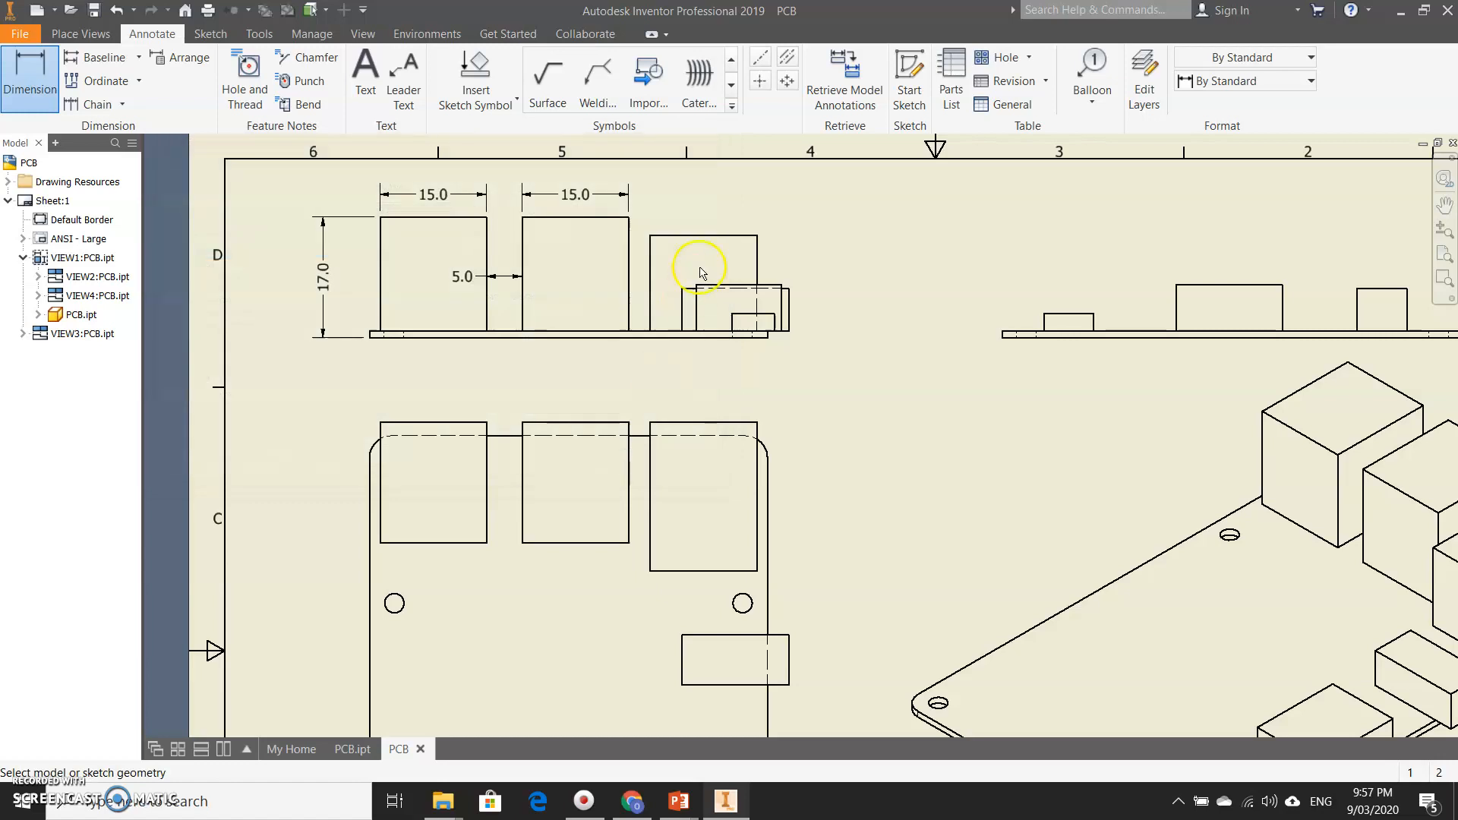
# - Dimension the width of the third, shorter block in the front view, using 1.1 primary unit precision
pyautogui.click(705, 236)
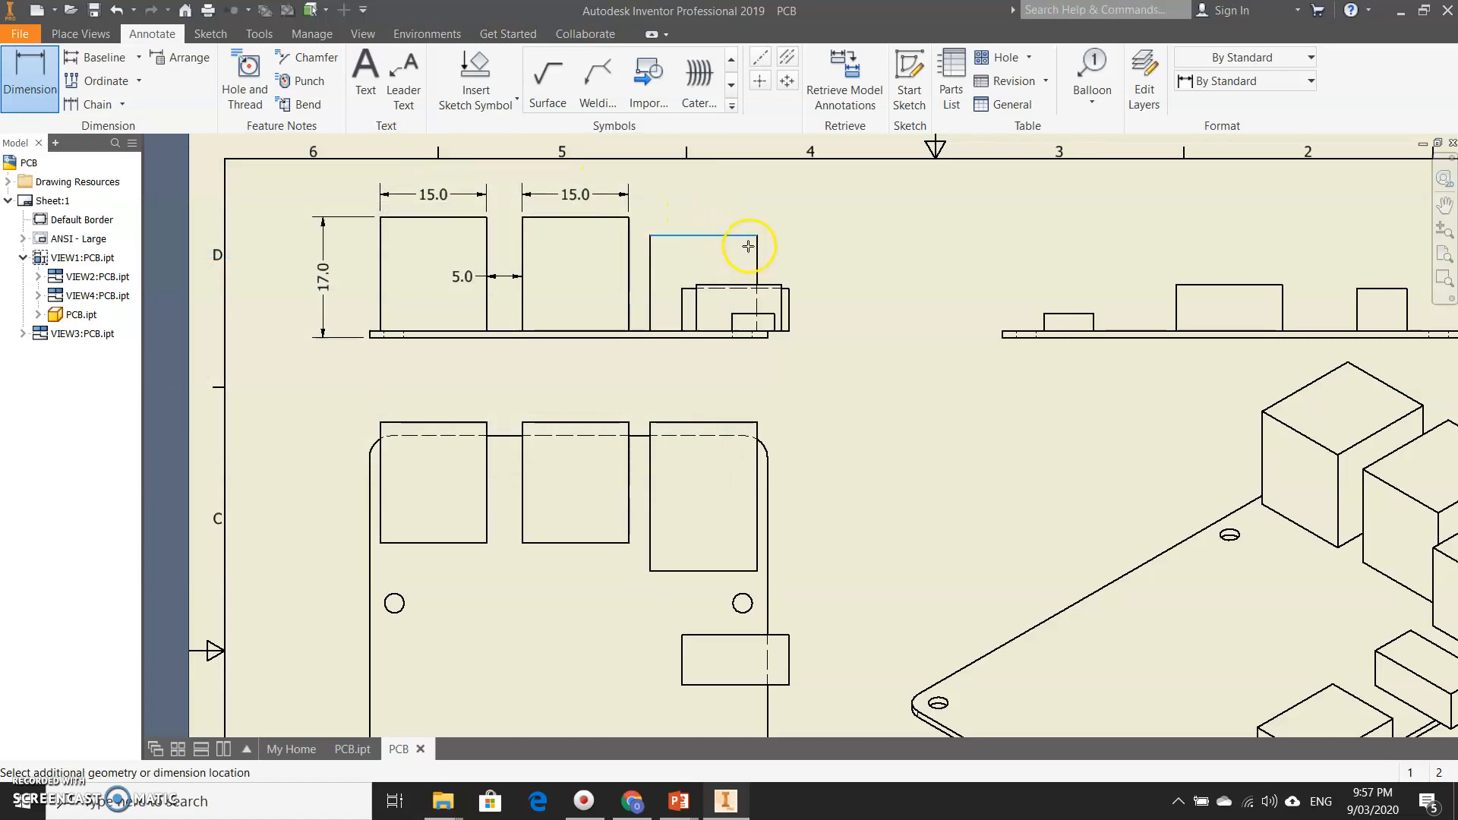
pyautogui.press('Escape')
pyautogui.click(29, 74)
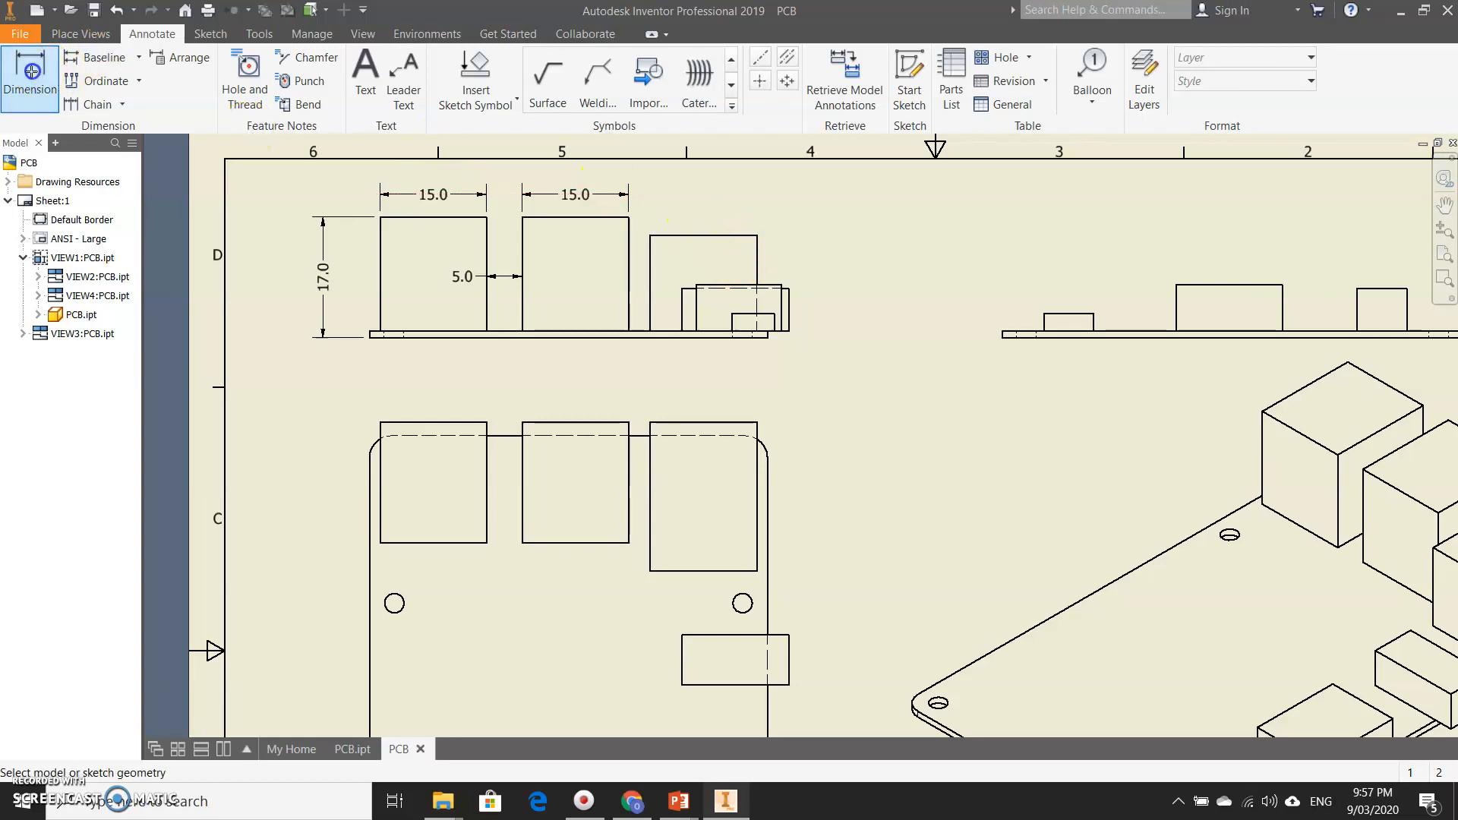
pyautogui.click(741, 236)
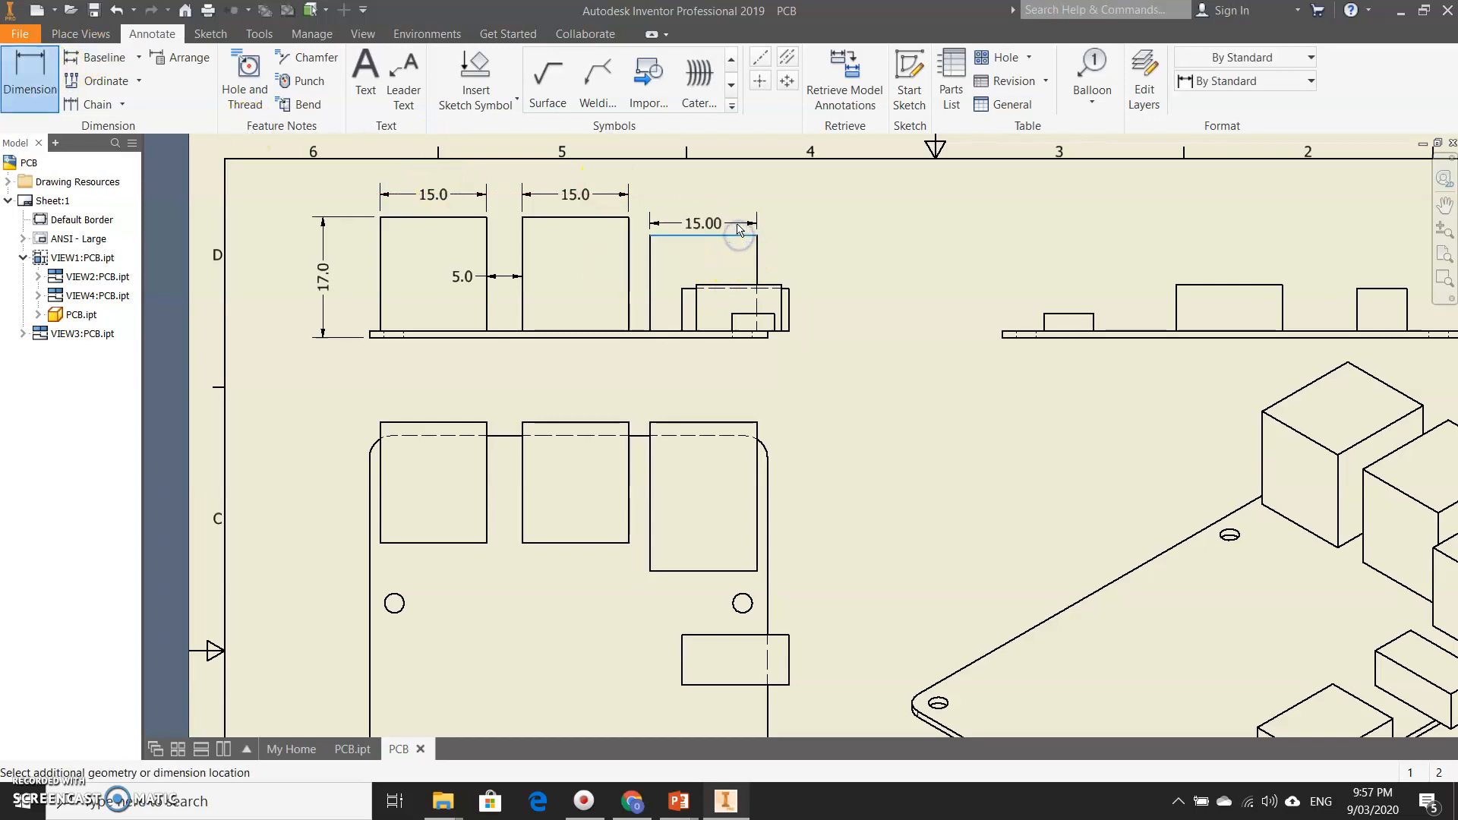
pyautogui.click(839, 221)
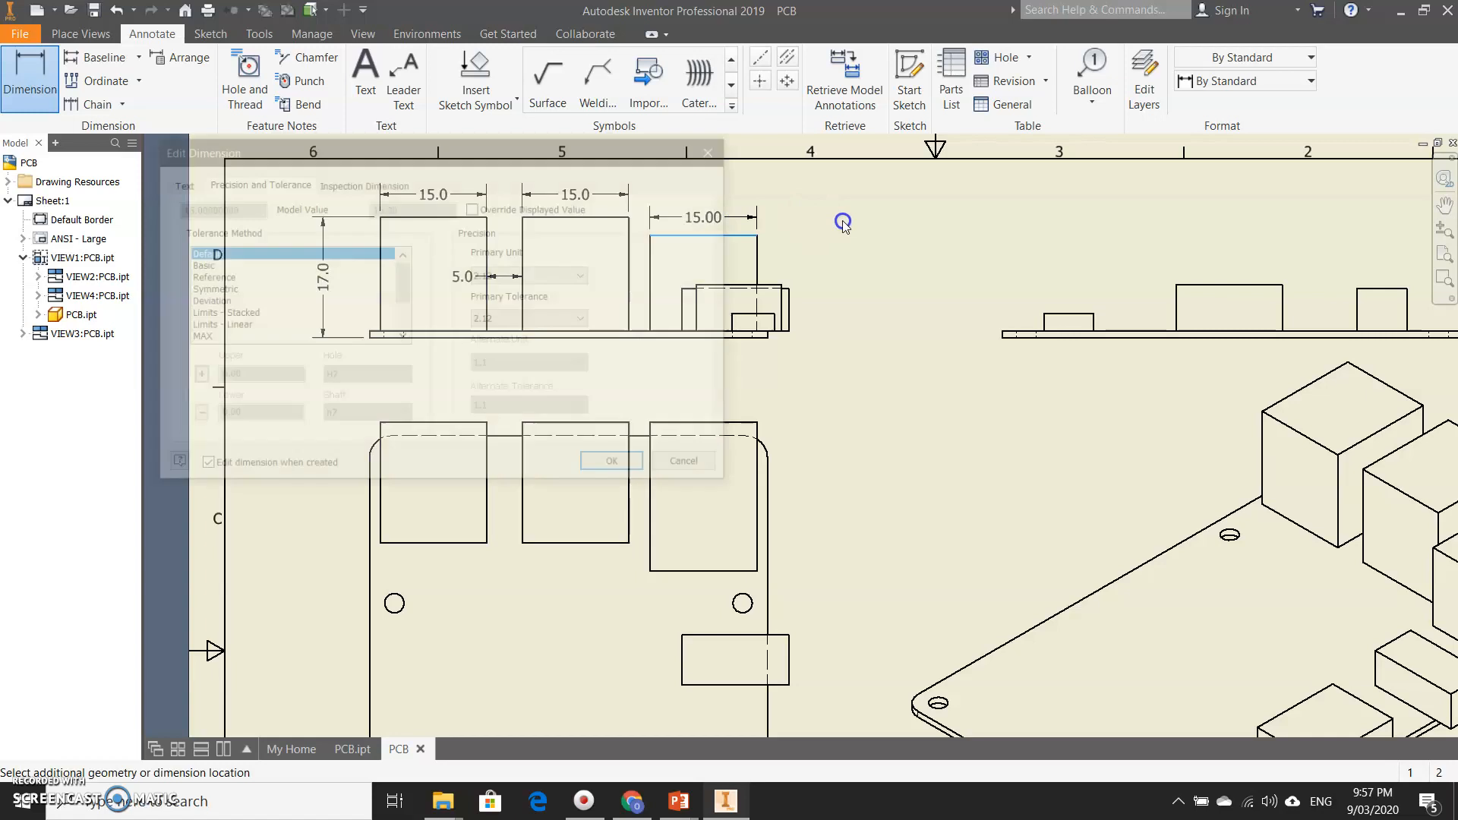
pyautogui.click(578, 275)
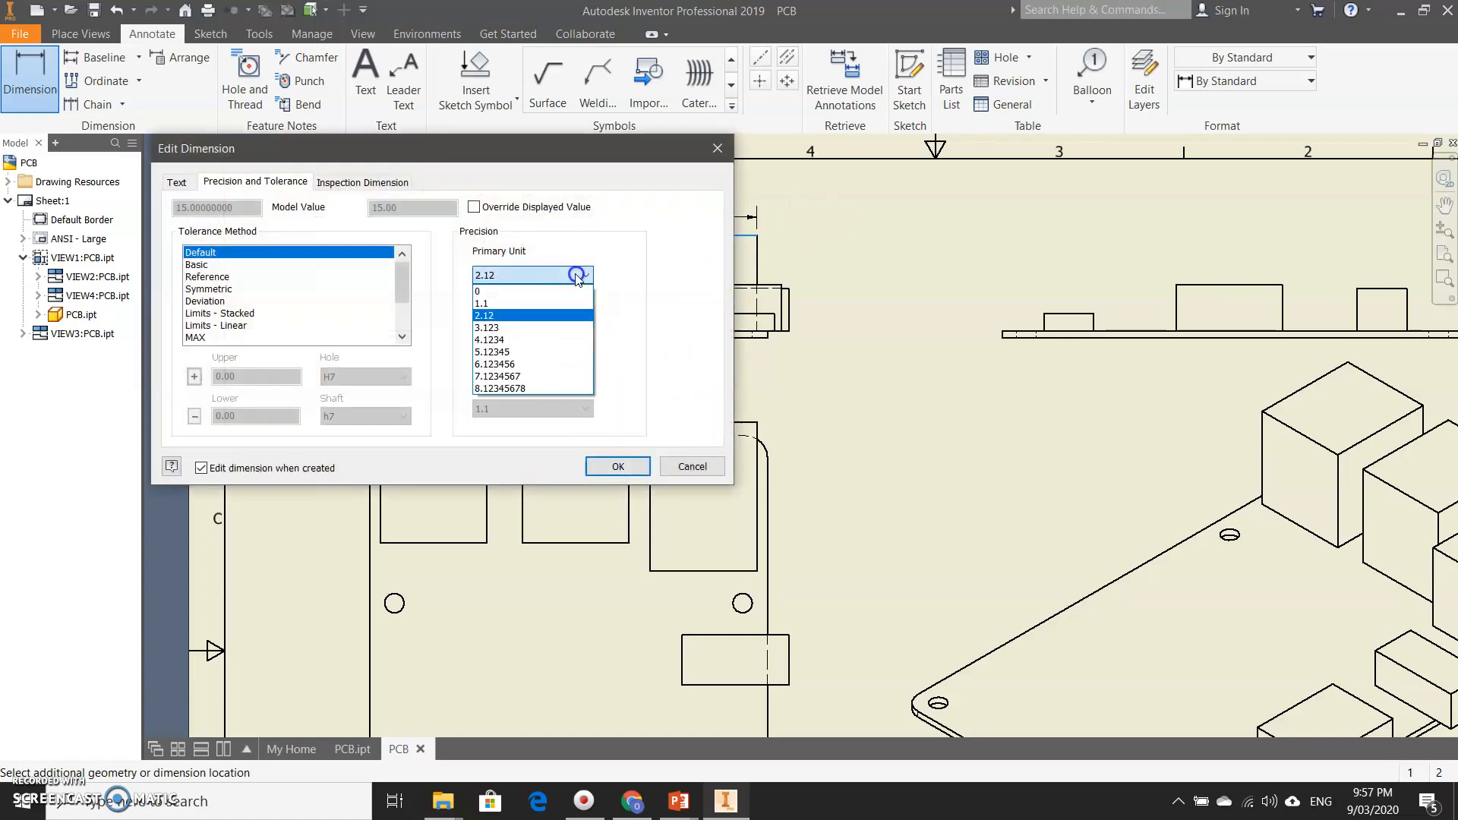
pyautogui.click(566, 303)
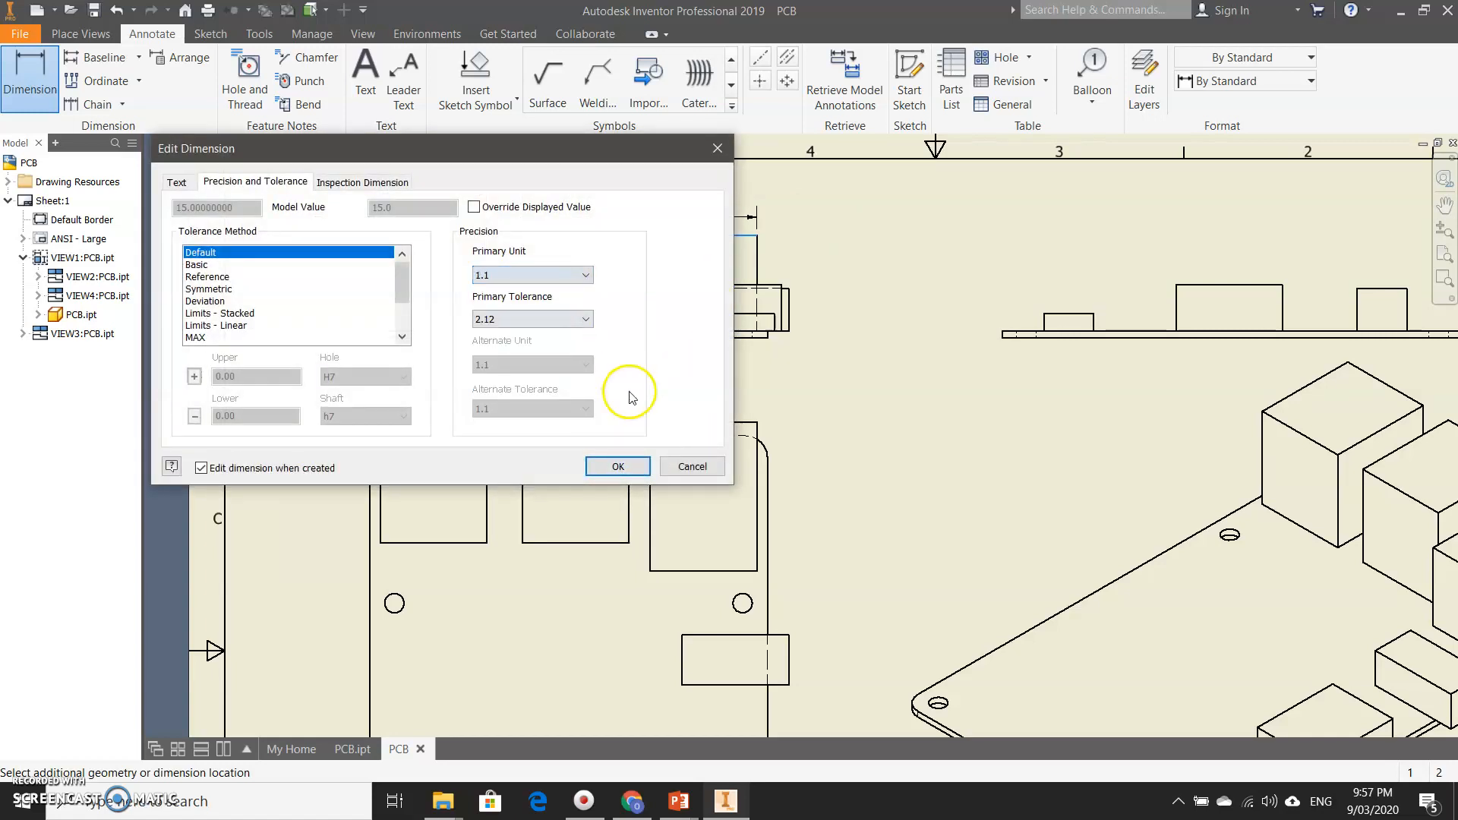
pyautogui.click(628, 466)
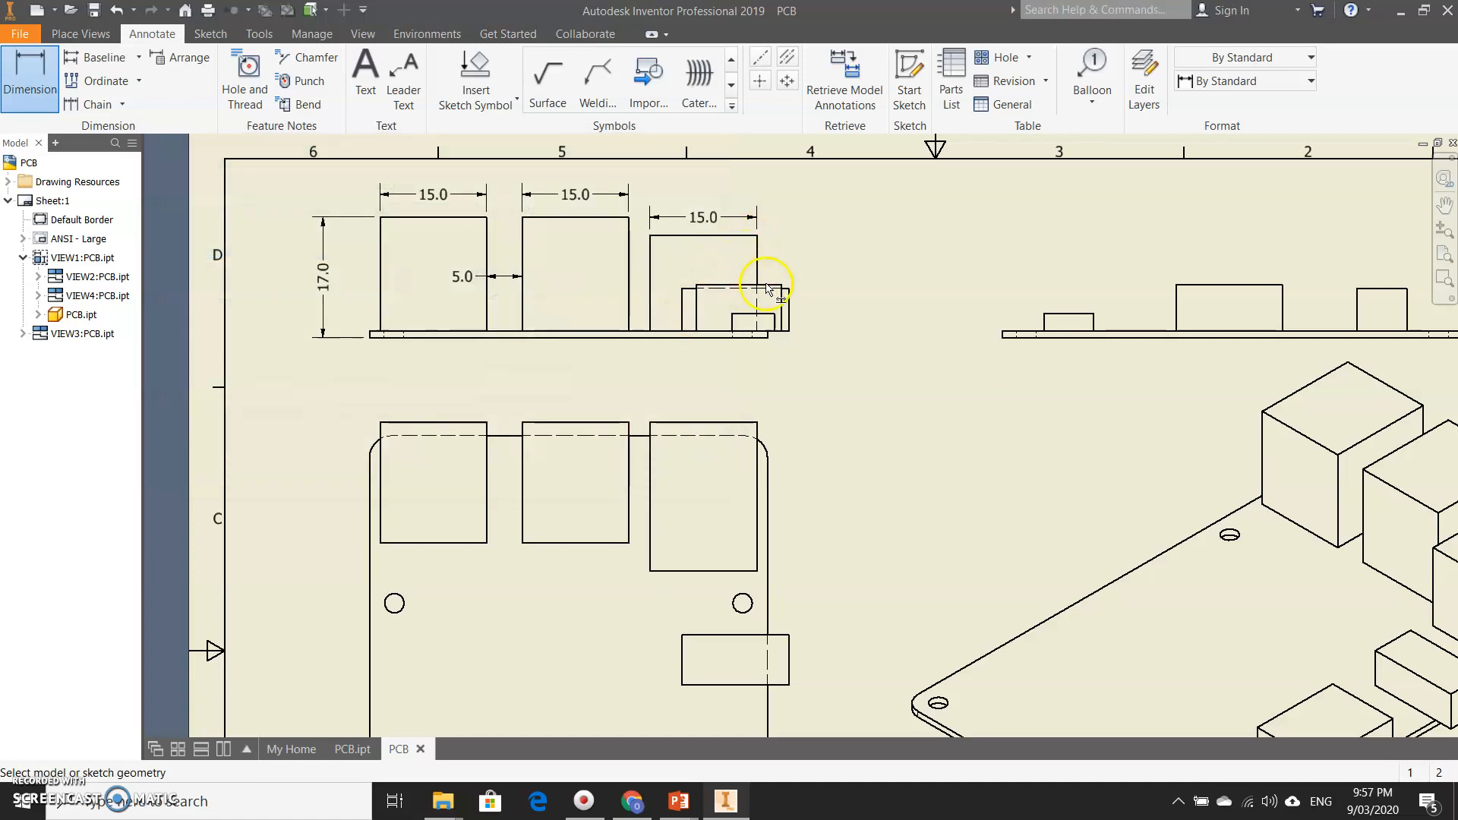
pyautogui.click(651, 283)
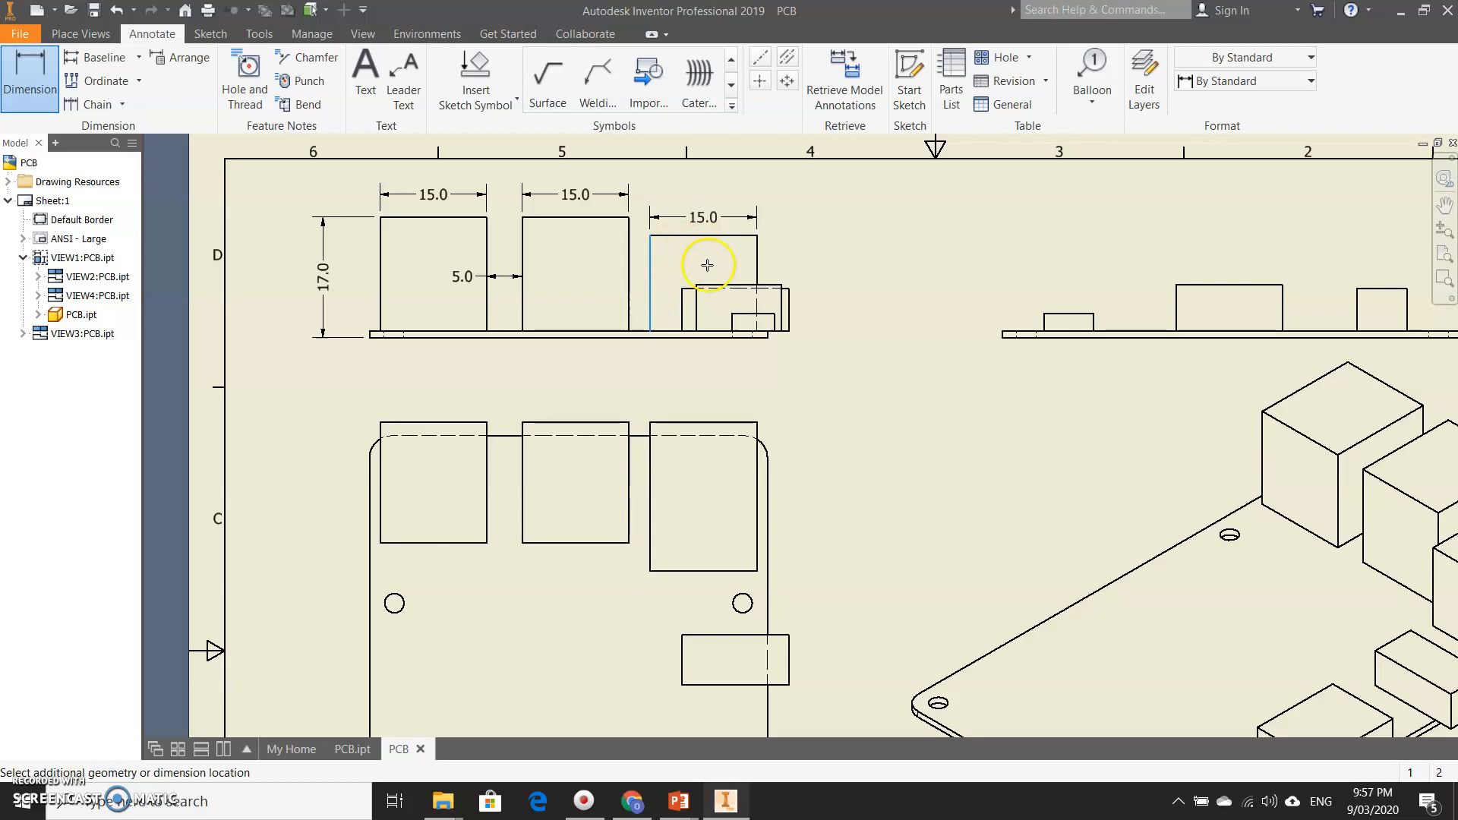
pyautogui.press('Escape')
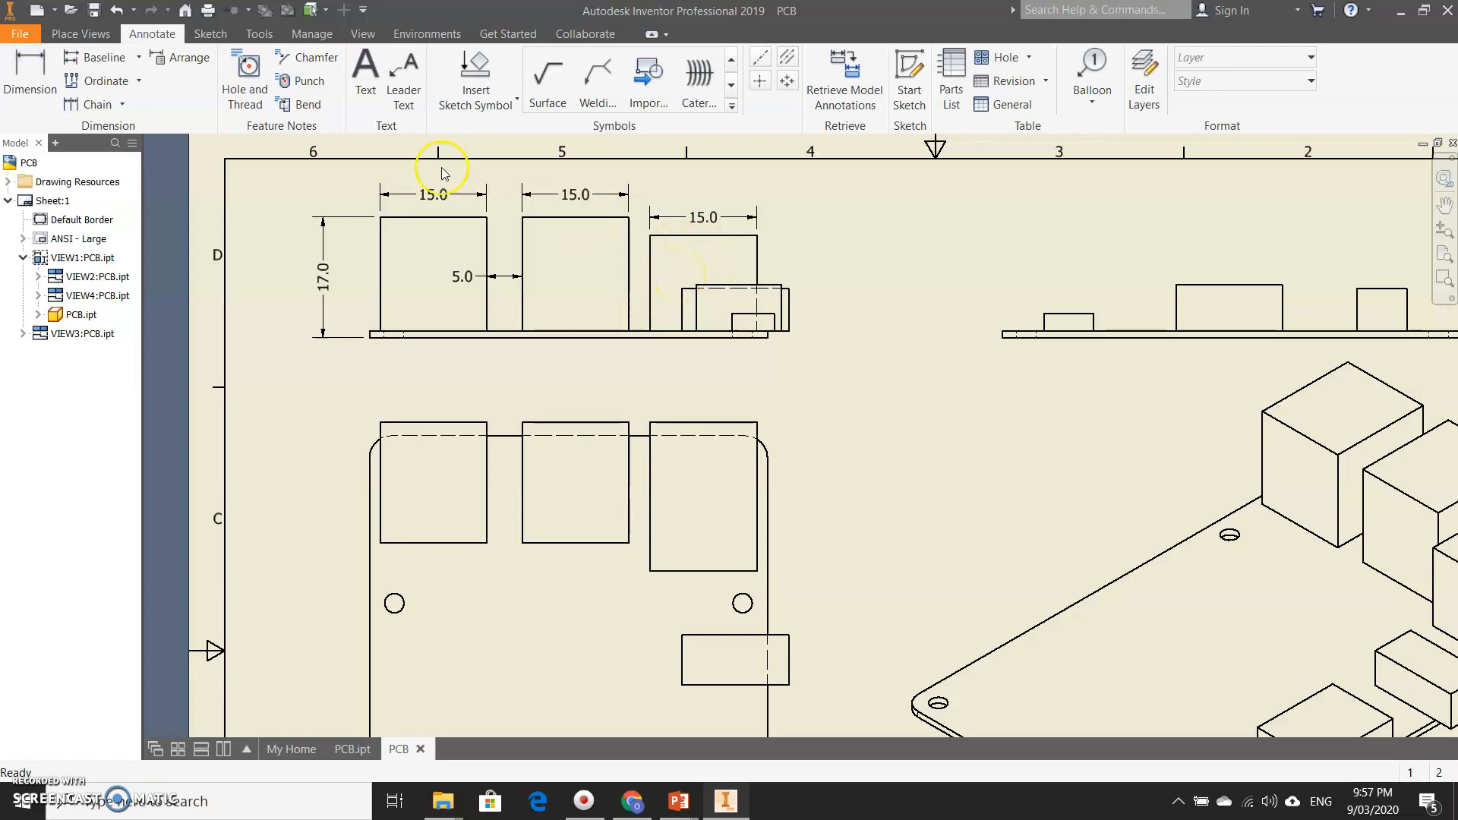
pyautogui.click(20, 76)
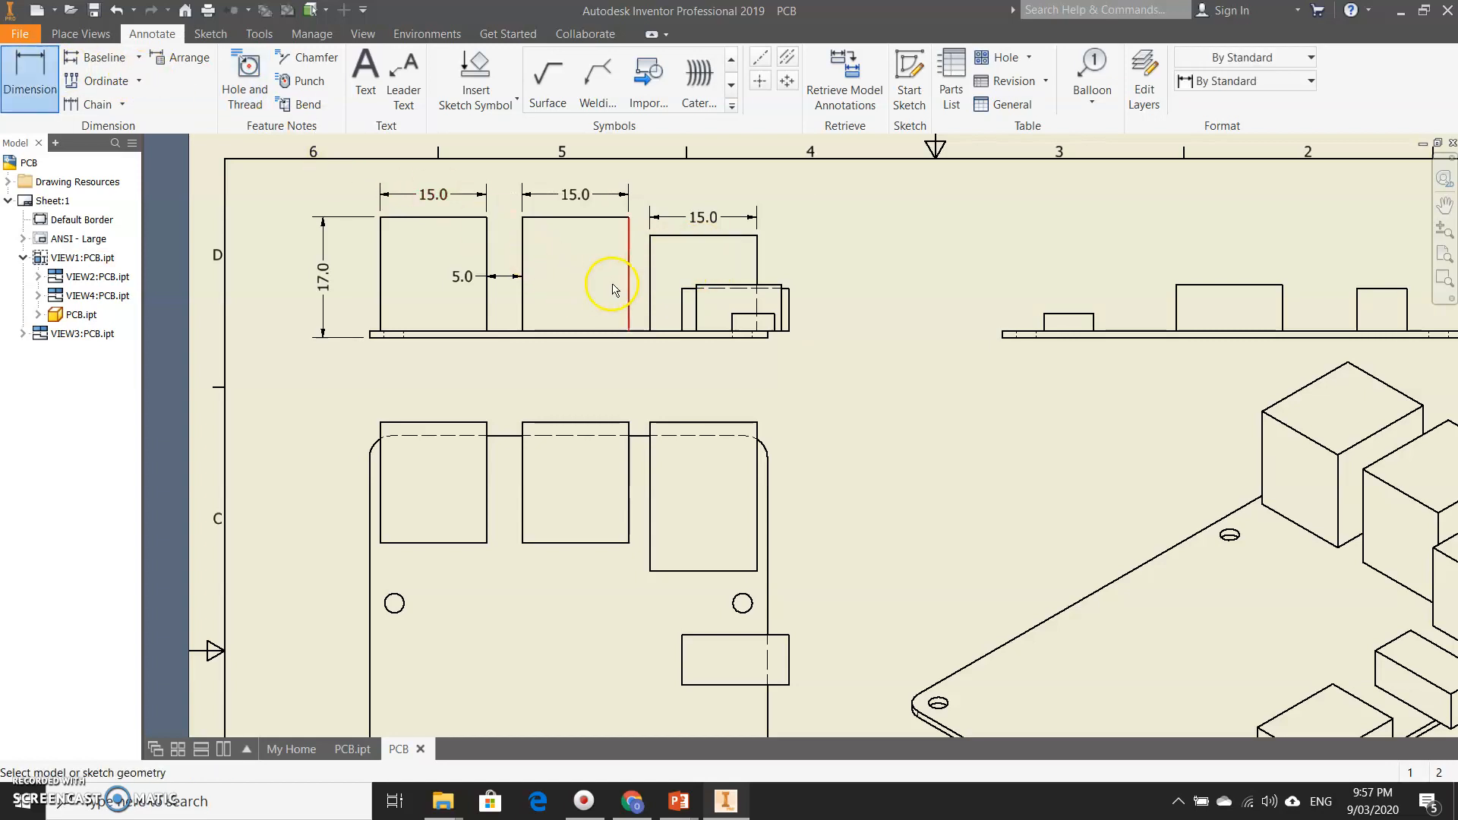
pyautogui.click(651, 282)
pyautogui.press('Escape')
# - Dimension the height of the front view's third block along its left edge, with 1.1 primary unit precision
pyautogui.click(156, 36)
pyautogui.click(29, 76)
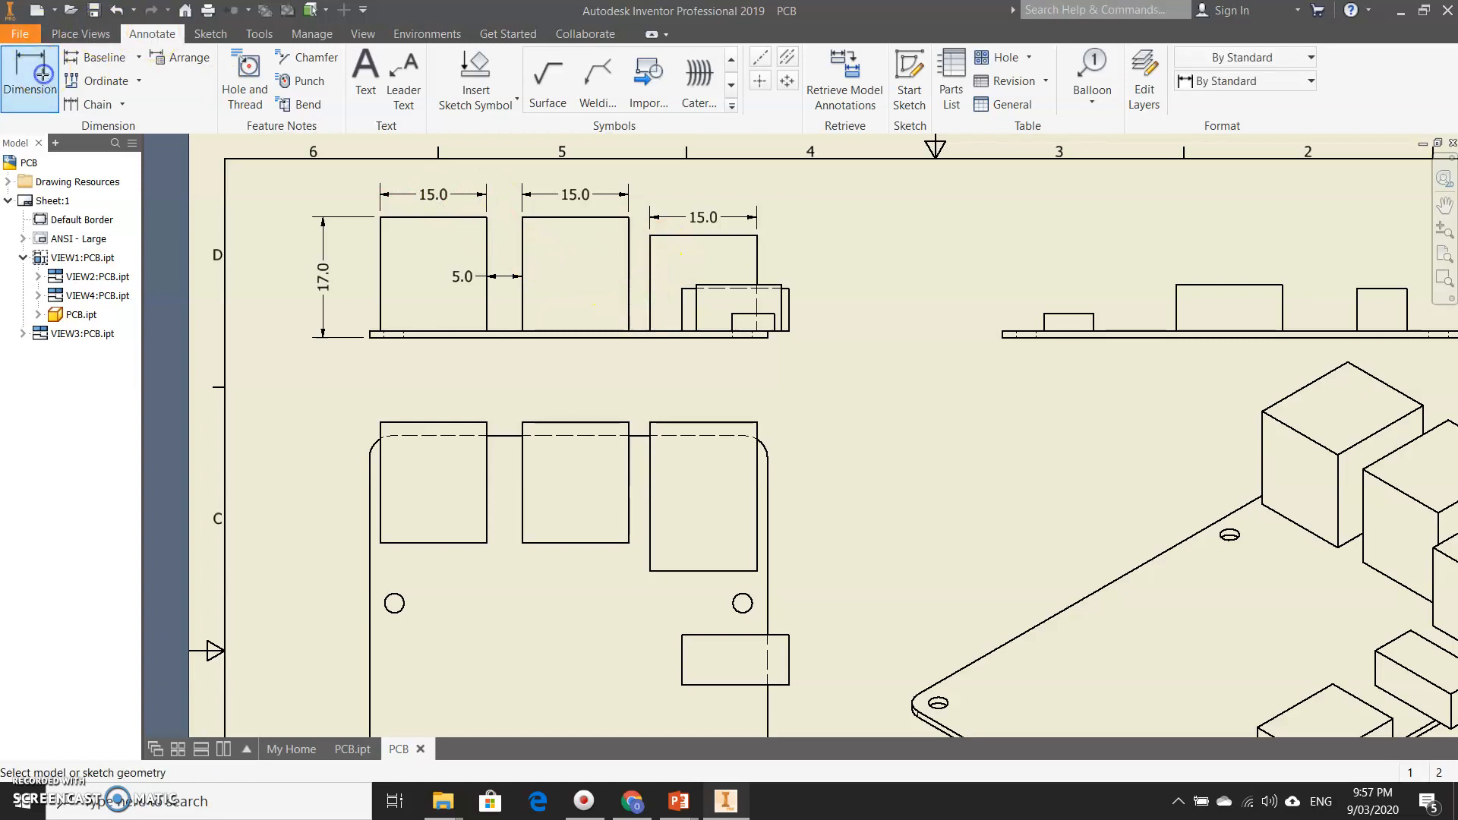
pyautogui.click(651, 265)
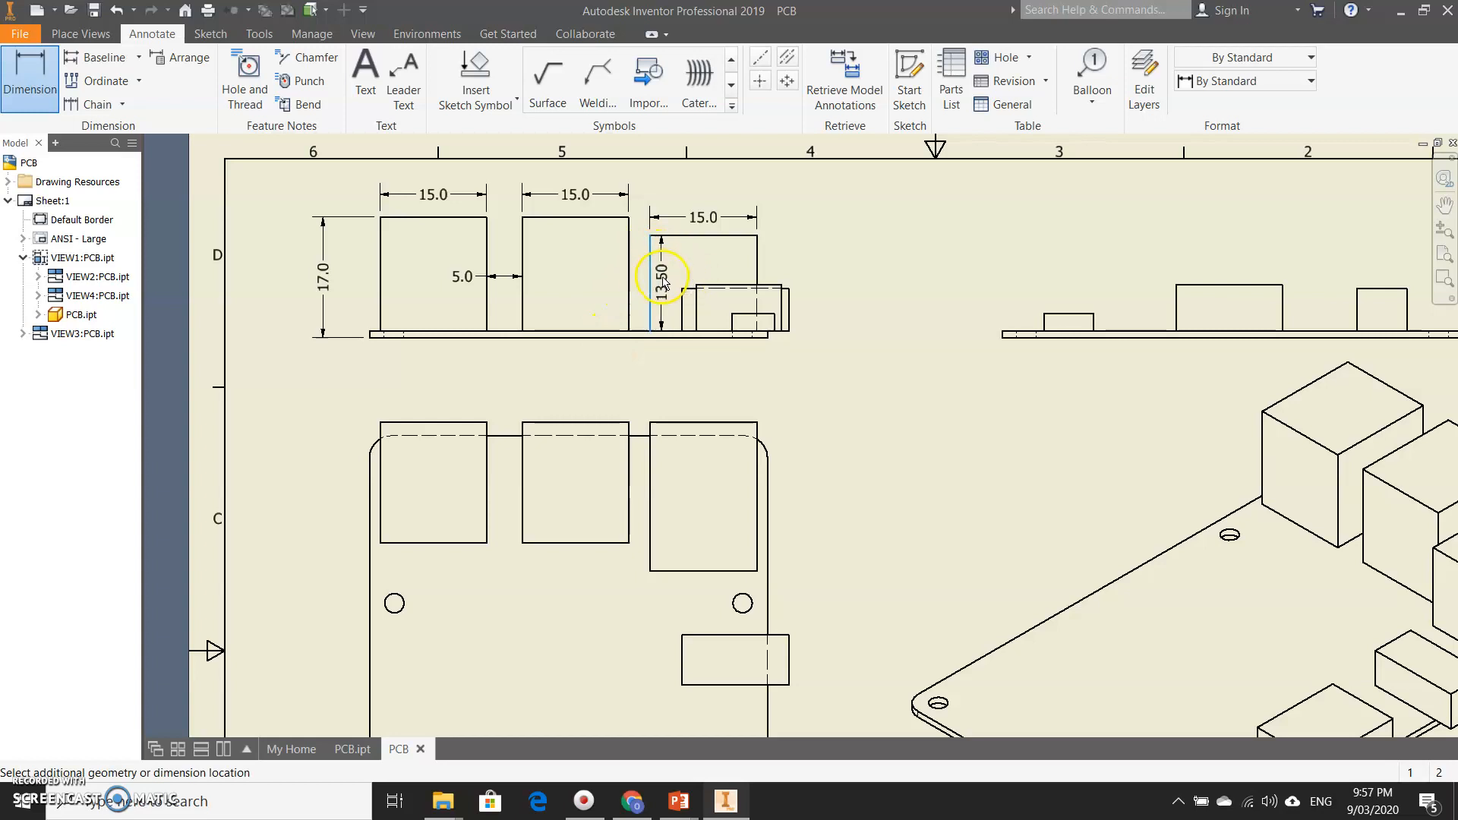
pyautogui.click(668, 417)
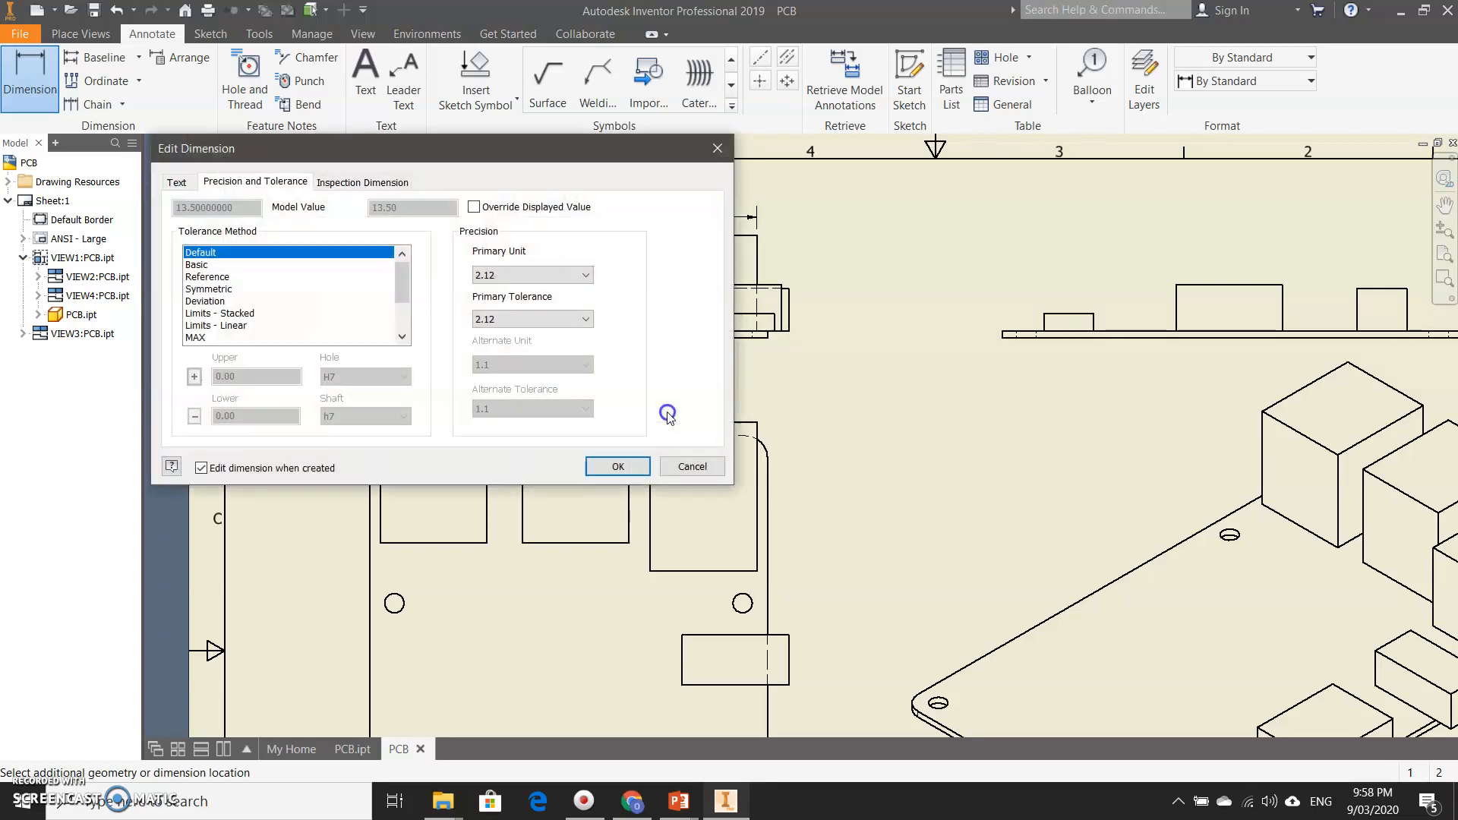
pyautogui.click(553, 277)
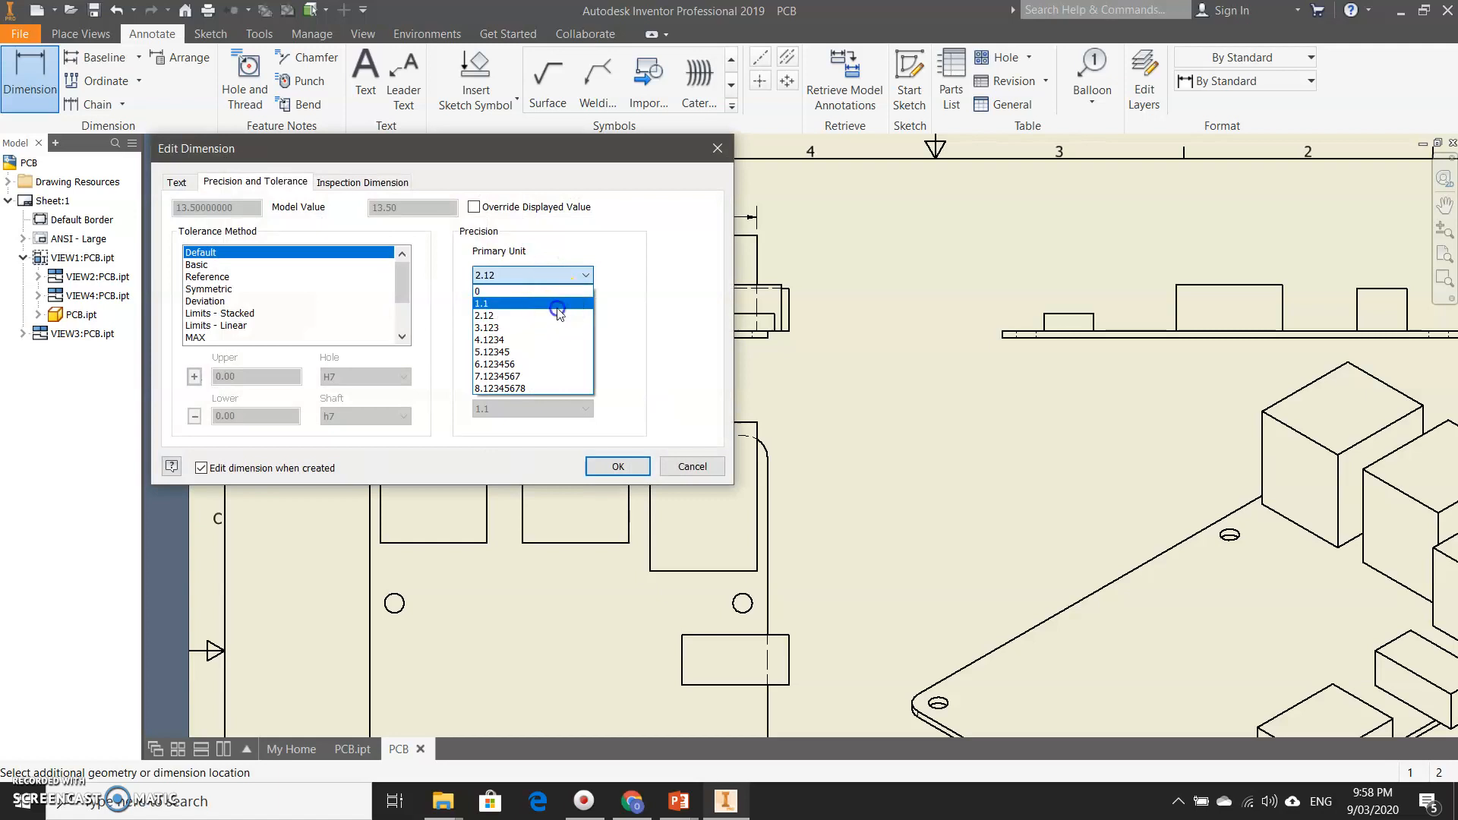
pyautogui.click(562, 304)
pyautogui.click(618, 467)
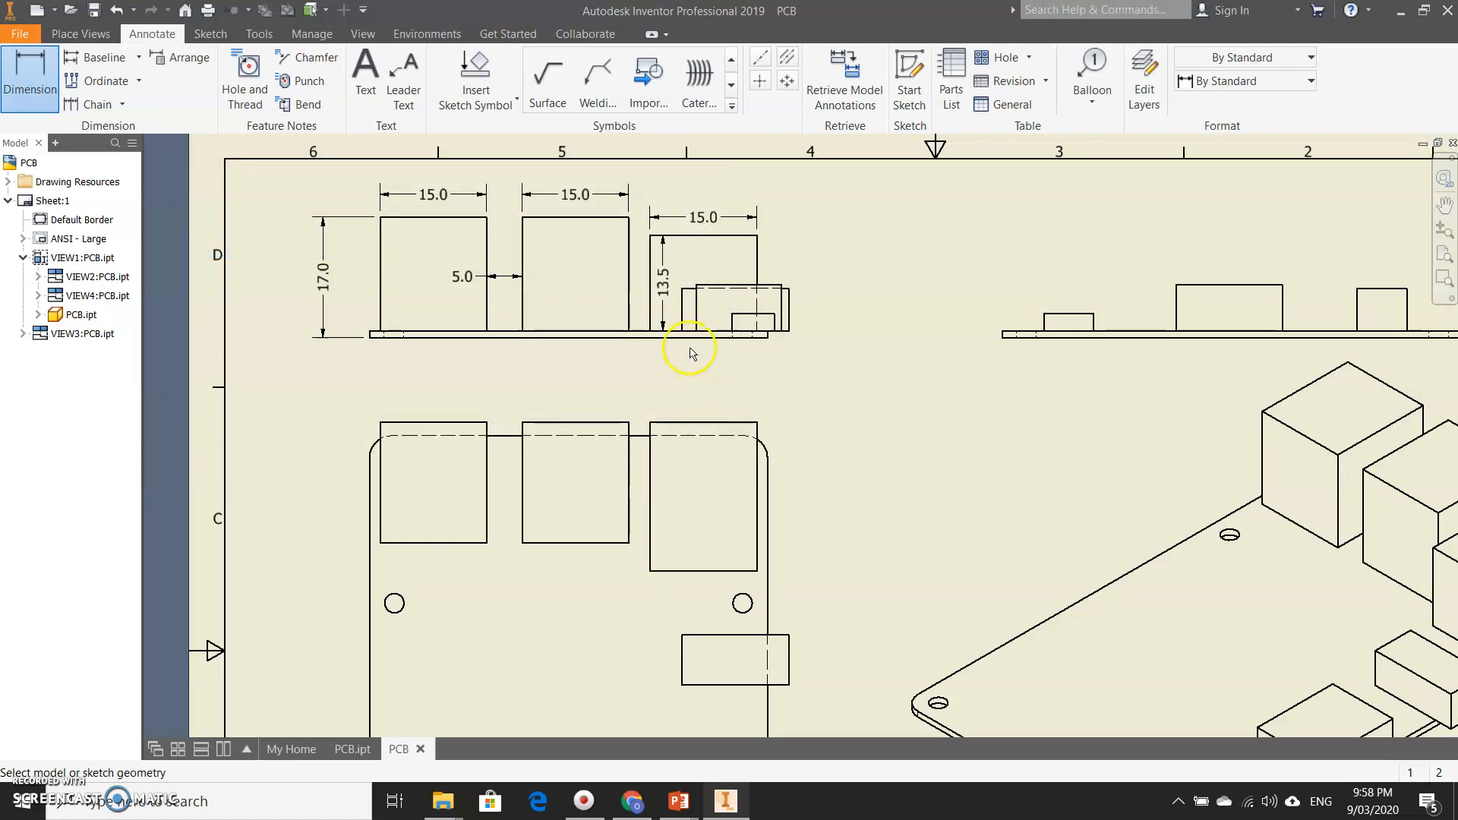
# - Dimension the board's overall width beneath the front view, with the primary unit precision set to 0
pyautogui.click(768, 340)
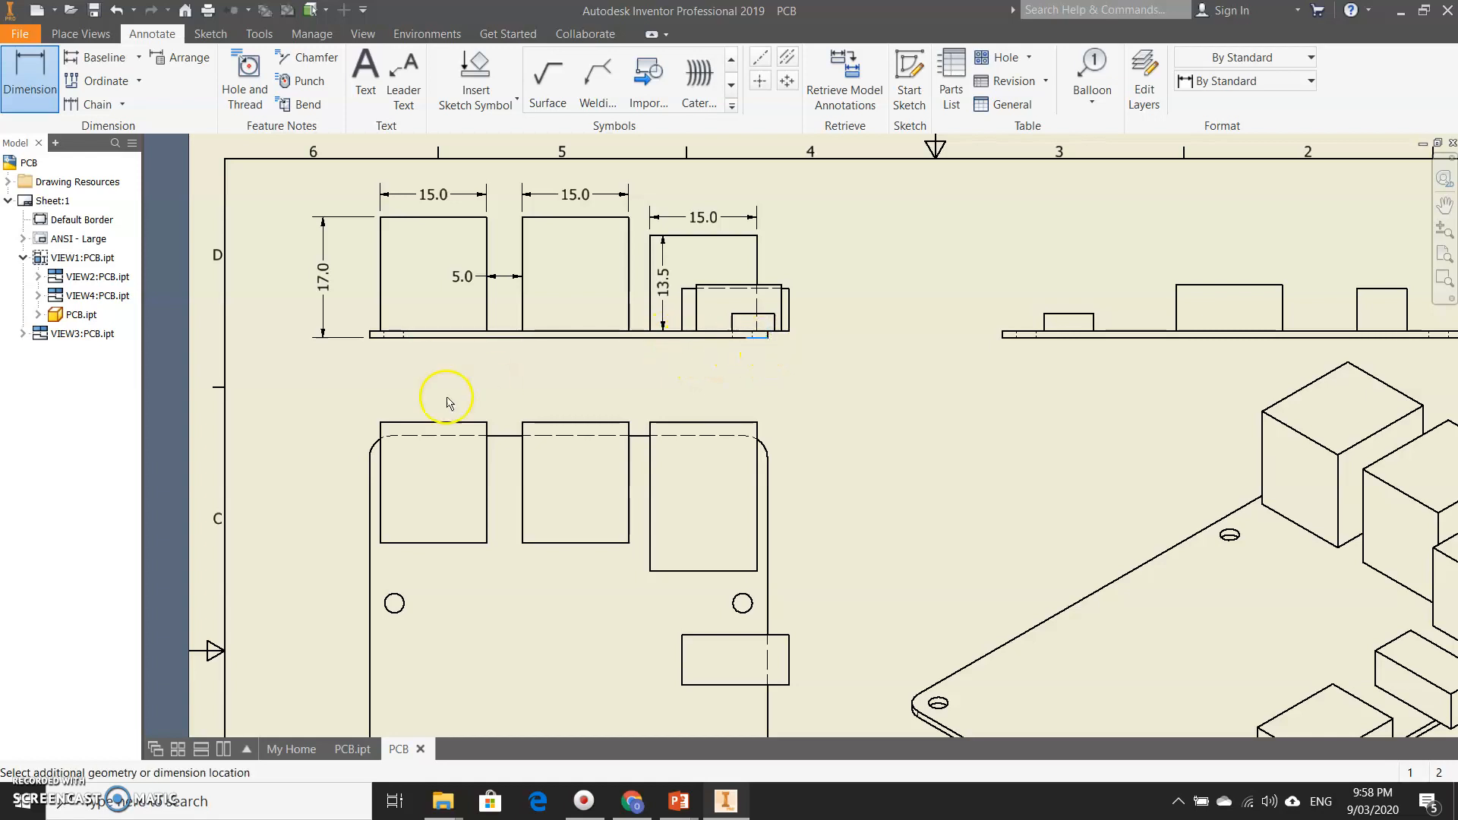
pyautogui.click(370, 338)
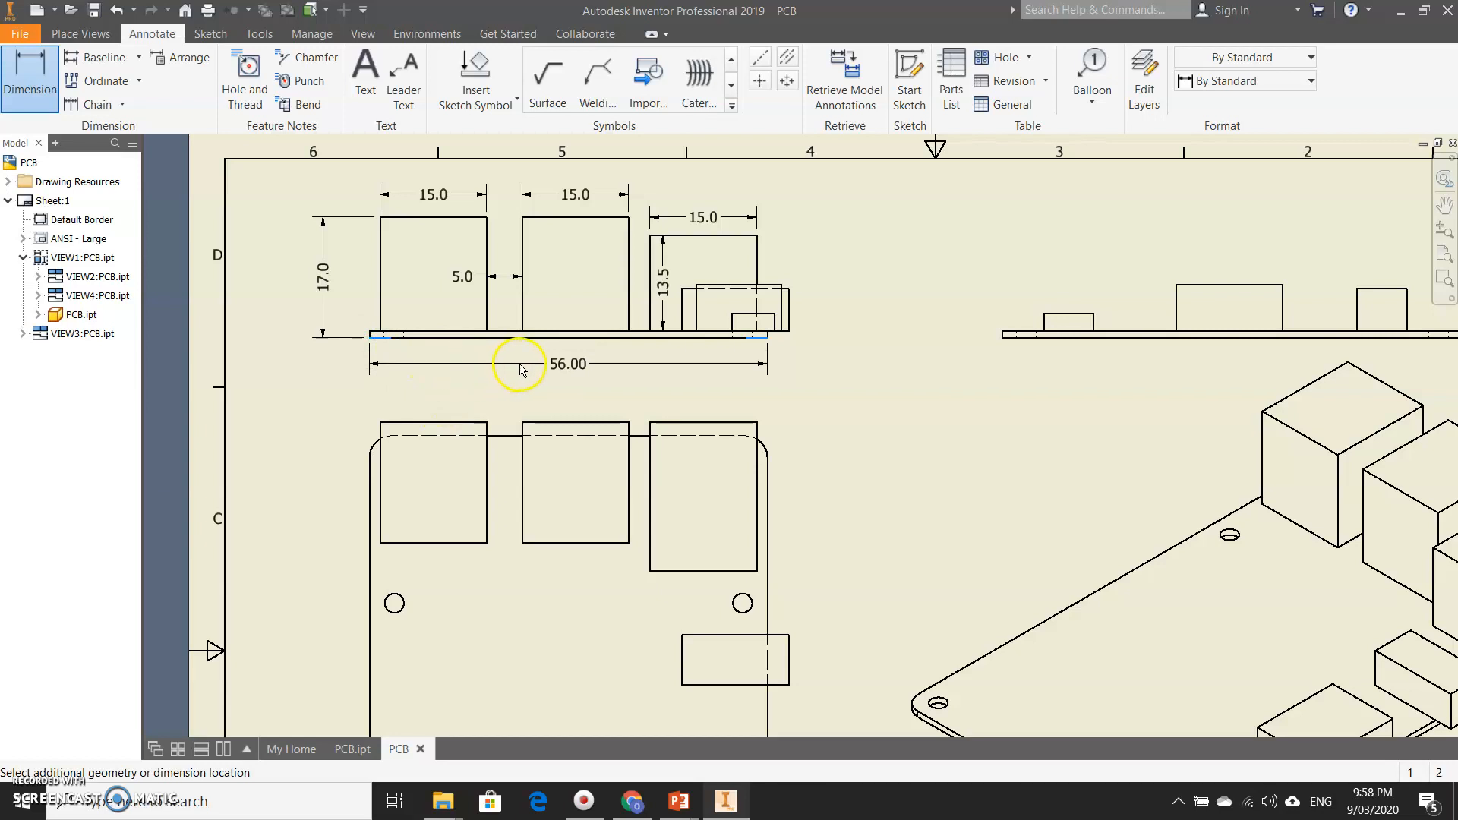
pyautogui.click(679, 395)
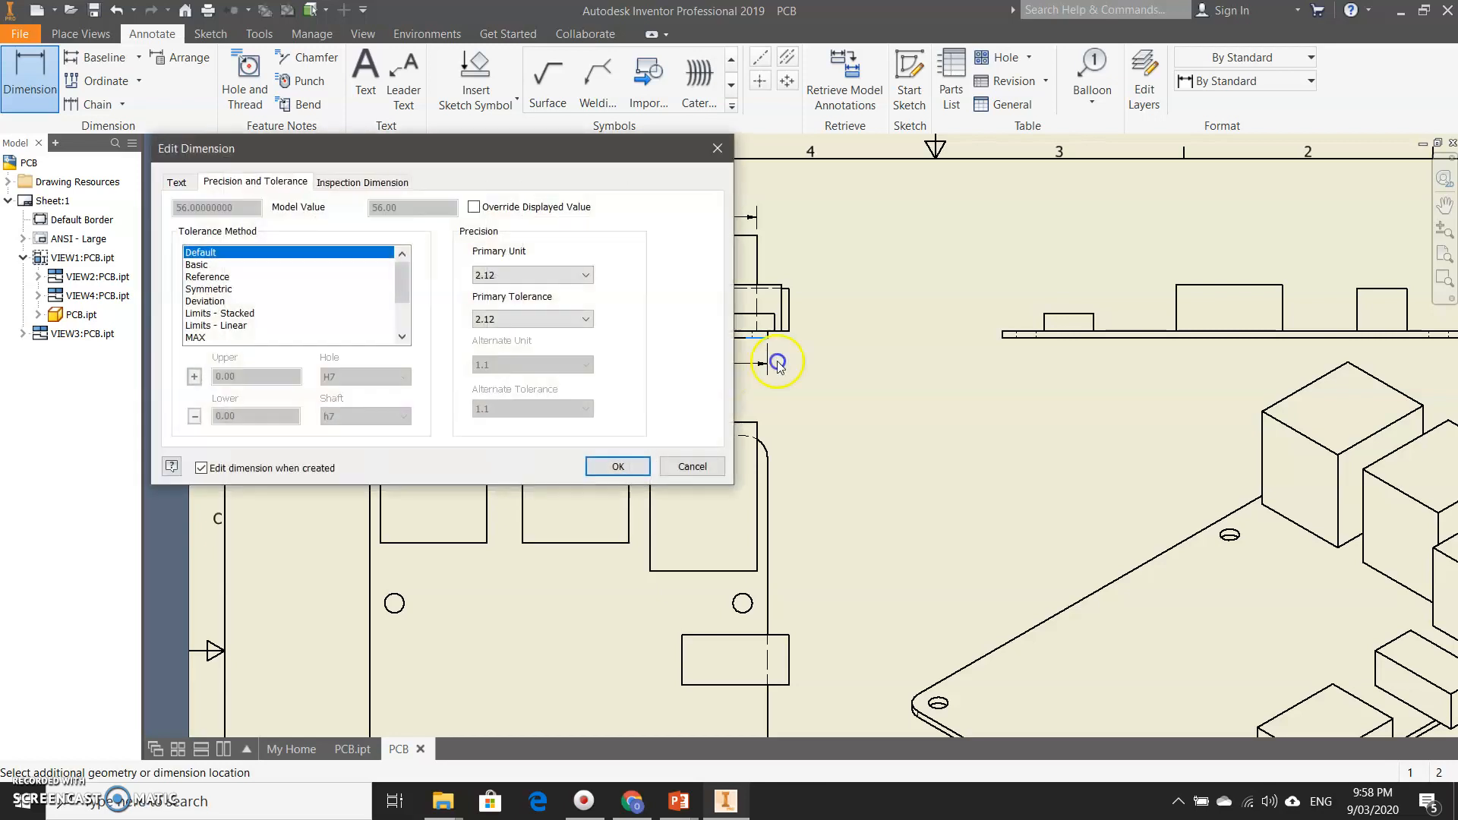
pyautogui.click(532, 275)
pyautogui.click(501, 295)
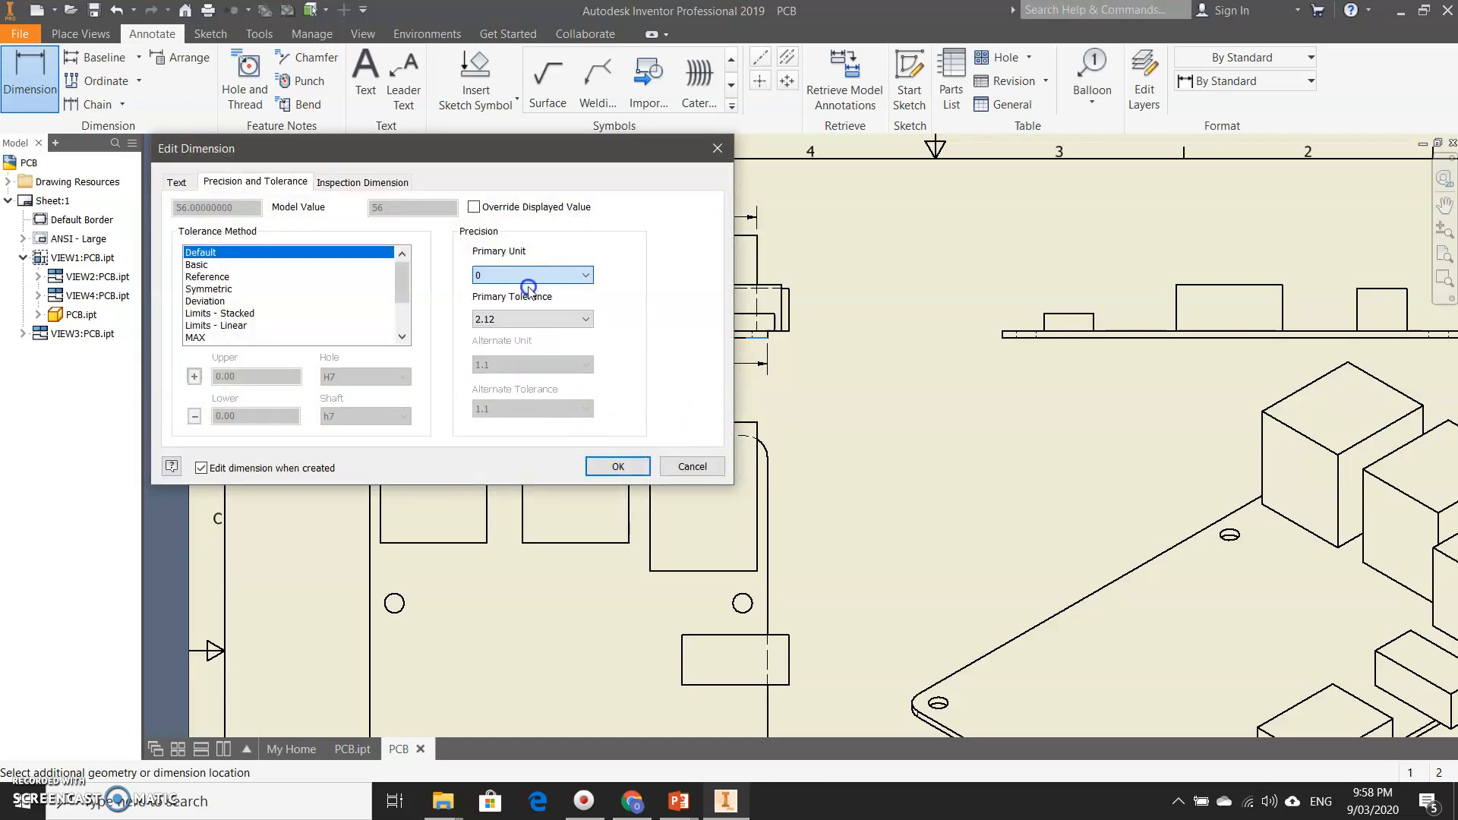
pyautogui.click(618, 466)
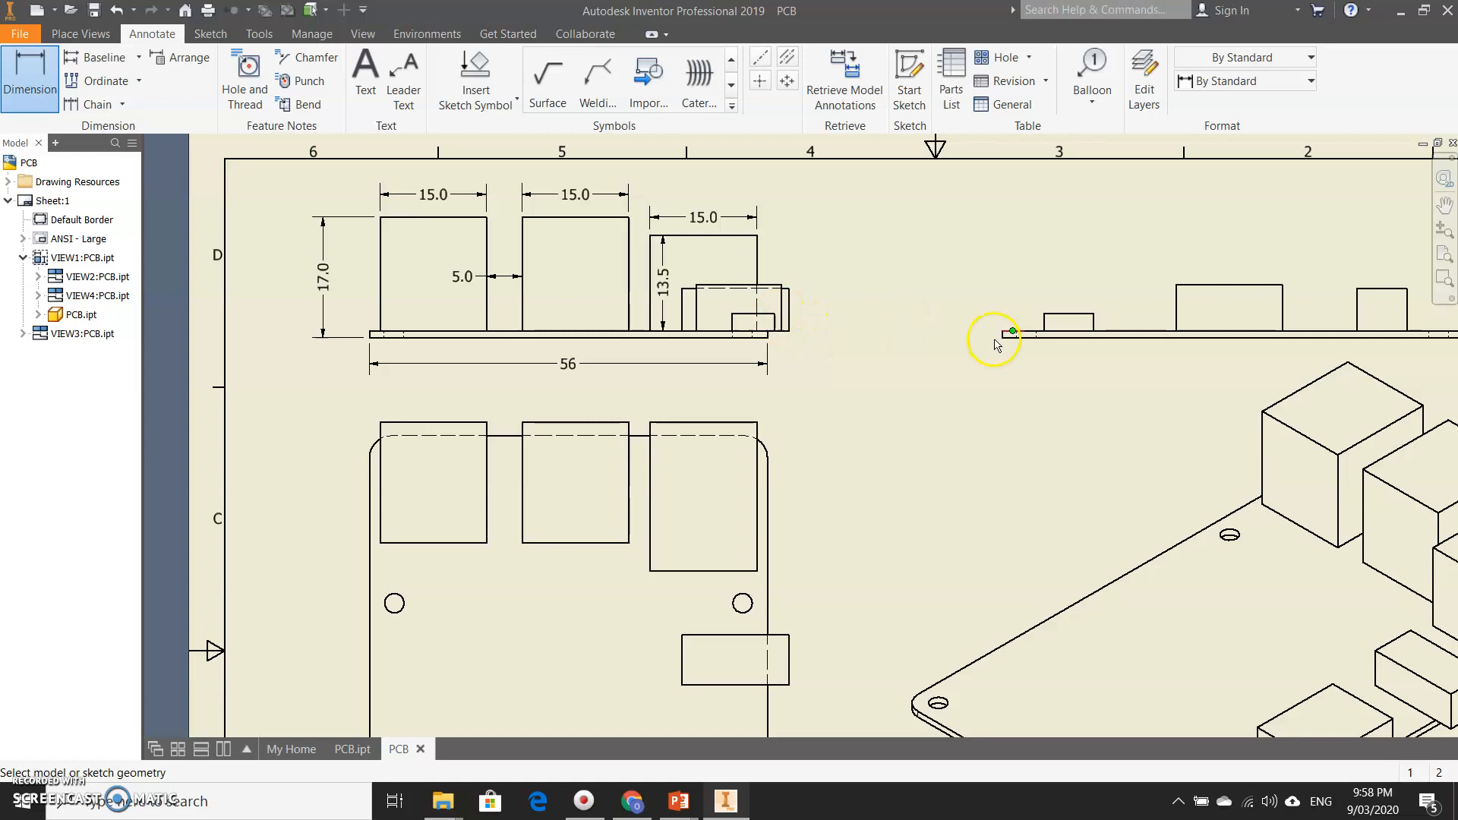
# - Dimension the height of the small leftmost connector in the side view, keeping the default precision
pyautogui.click(1046, 322)
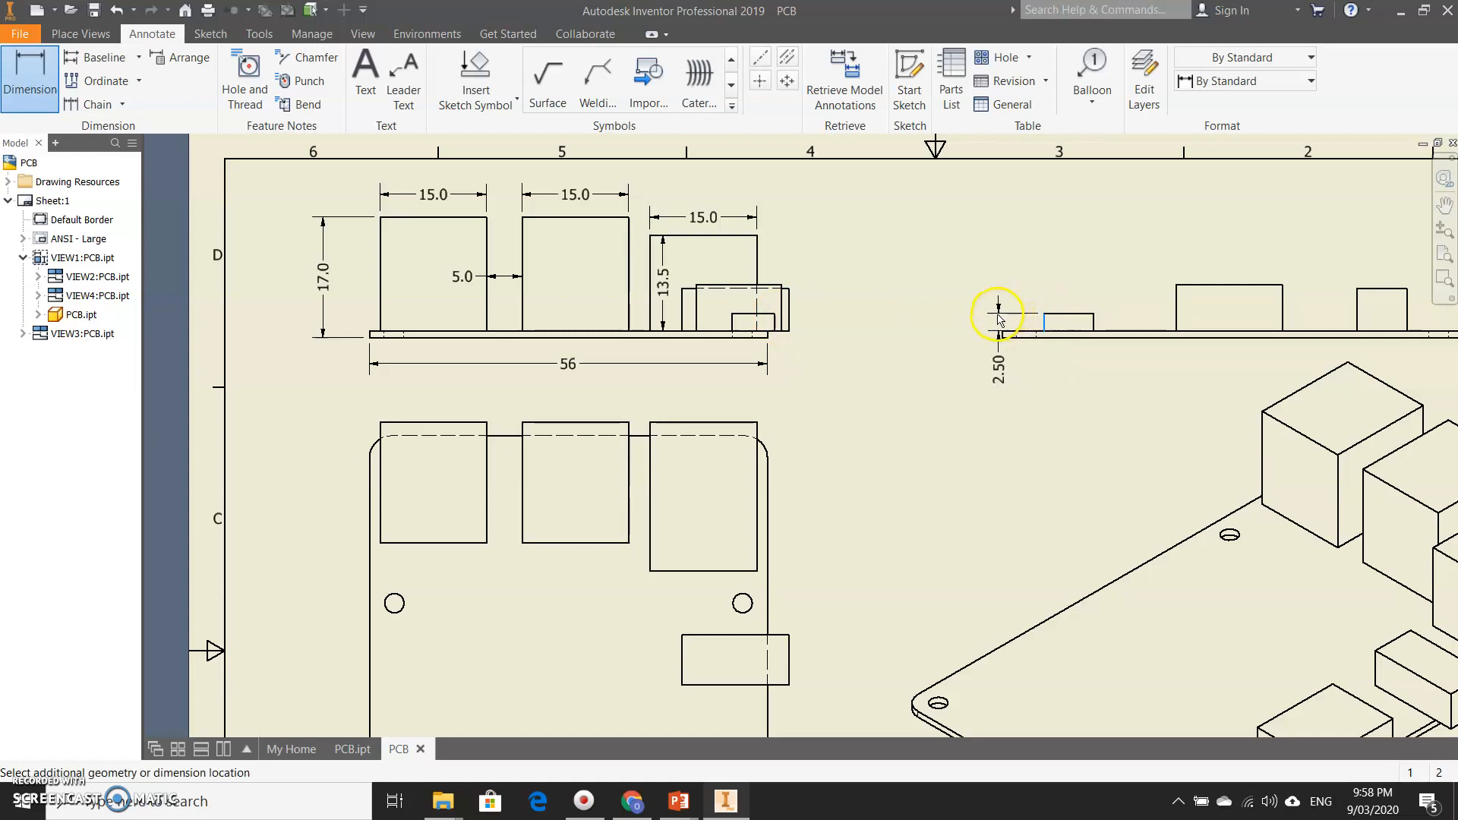
pyautogui.click(953, 332)
pyautogui.click(618, 466)
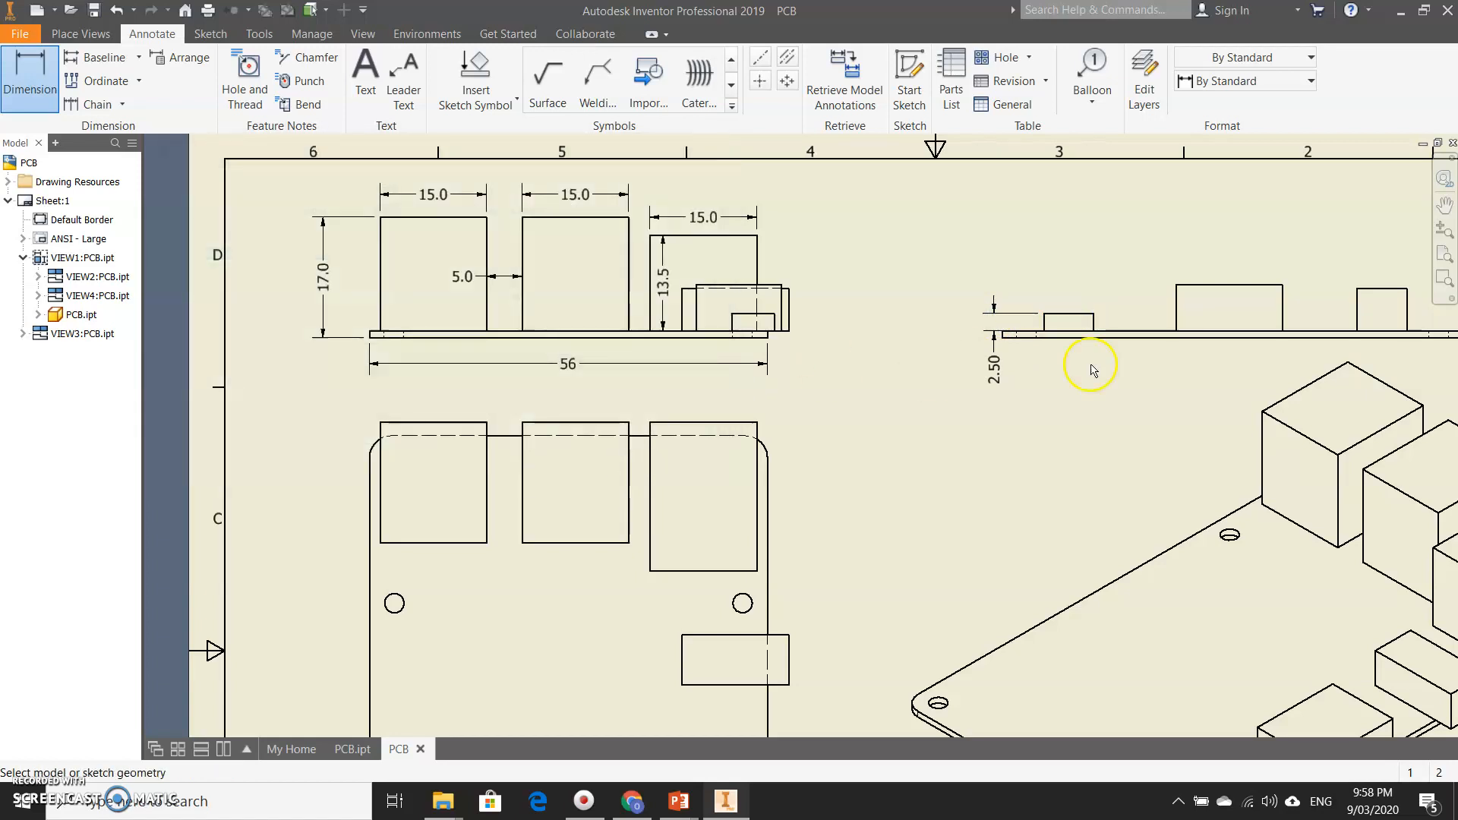
# - Dimension the height of the second connector in the side view, with 1.1 primary unit precision
pyautogui.click(1174, 331)
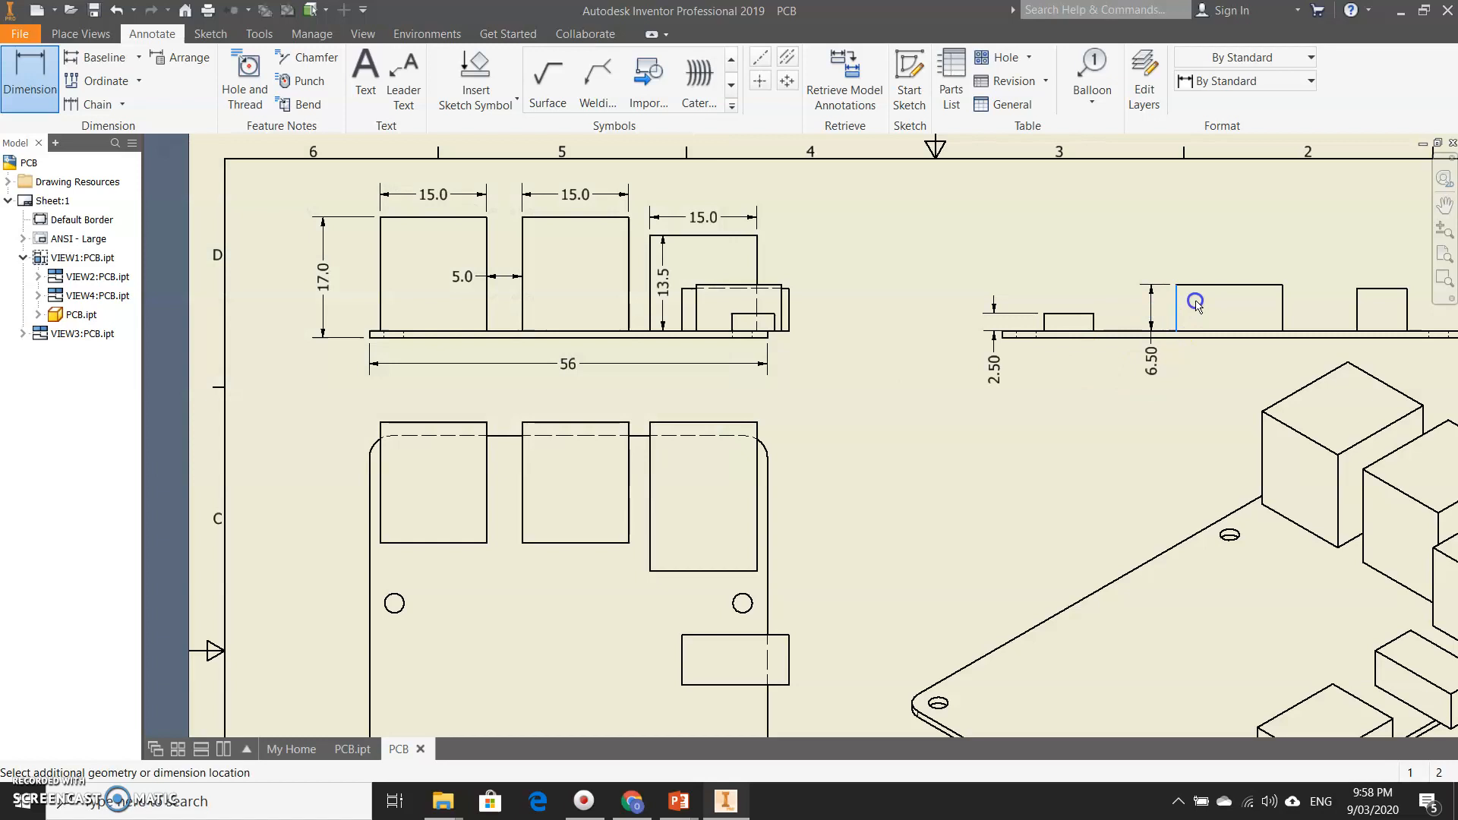
pyautogui.click(1370, 312)
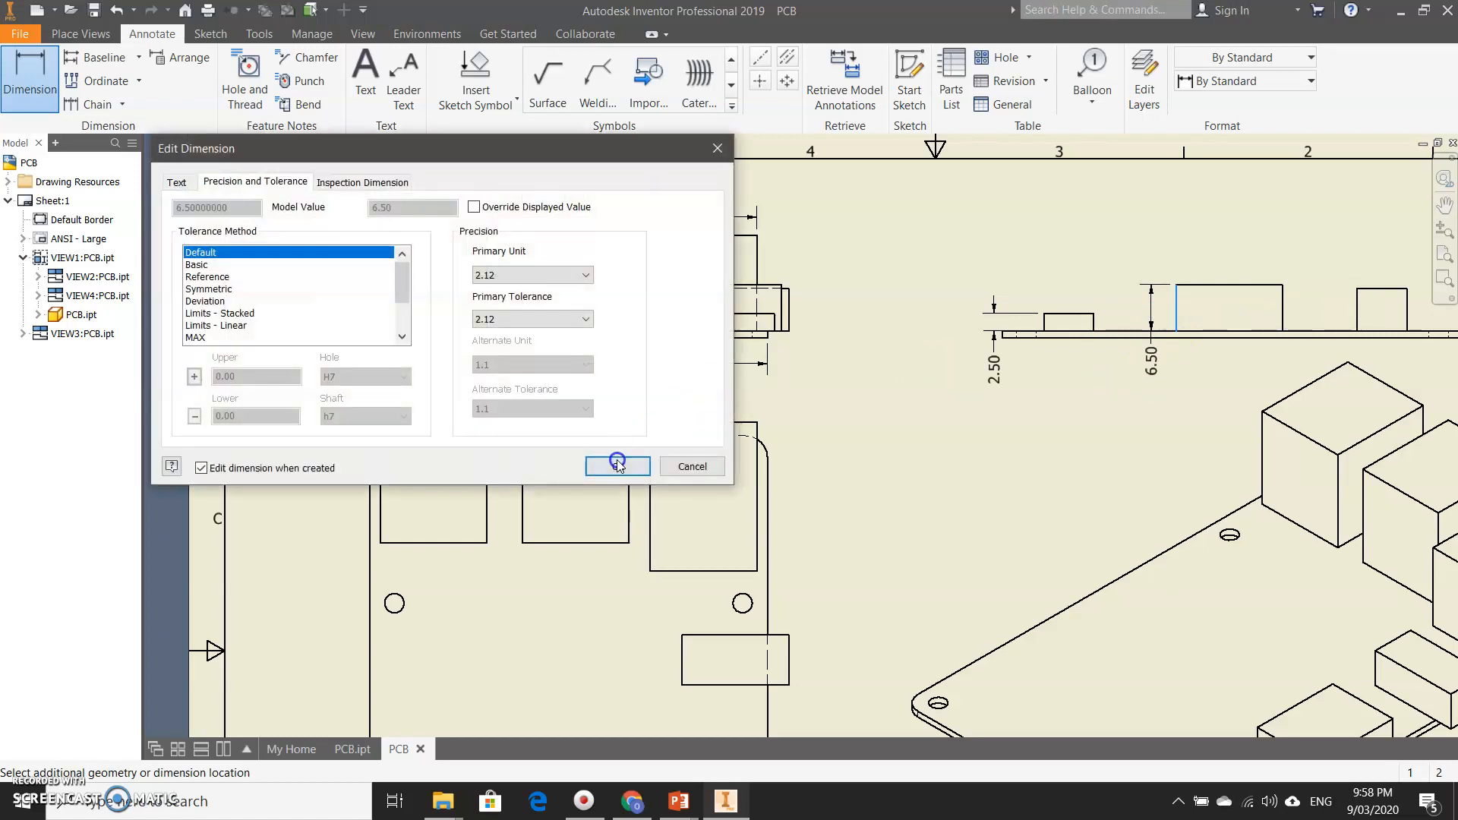
pyautogui.click(578, 276)
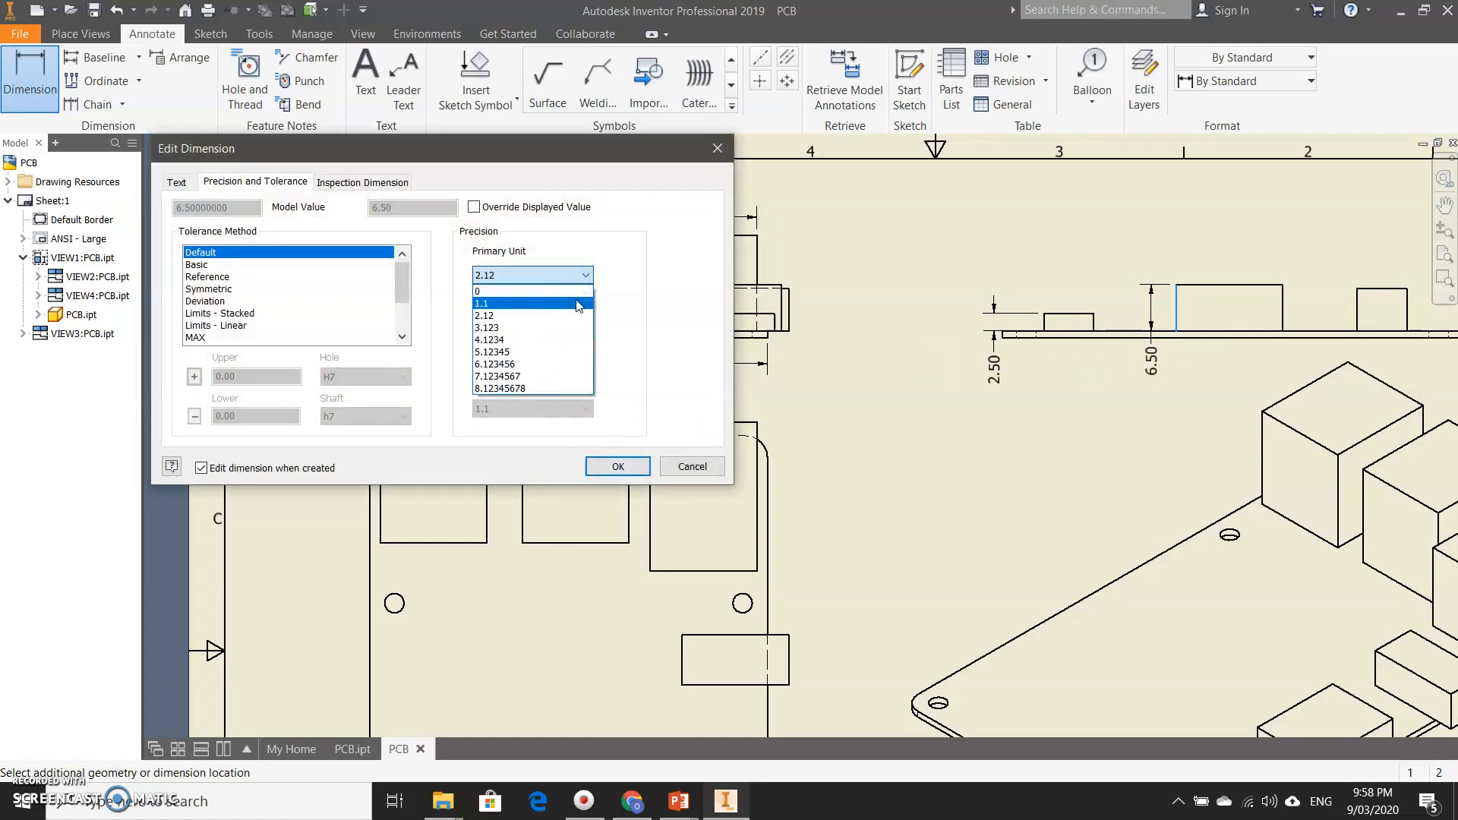
pyautogui.click(577, 304)
pyautogui.click(606, 465)
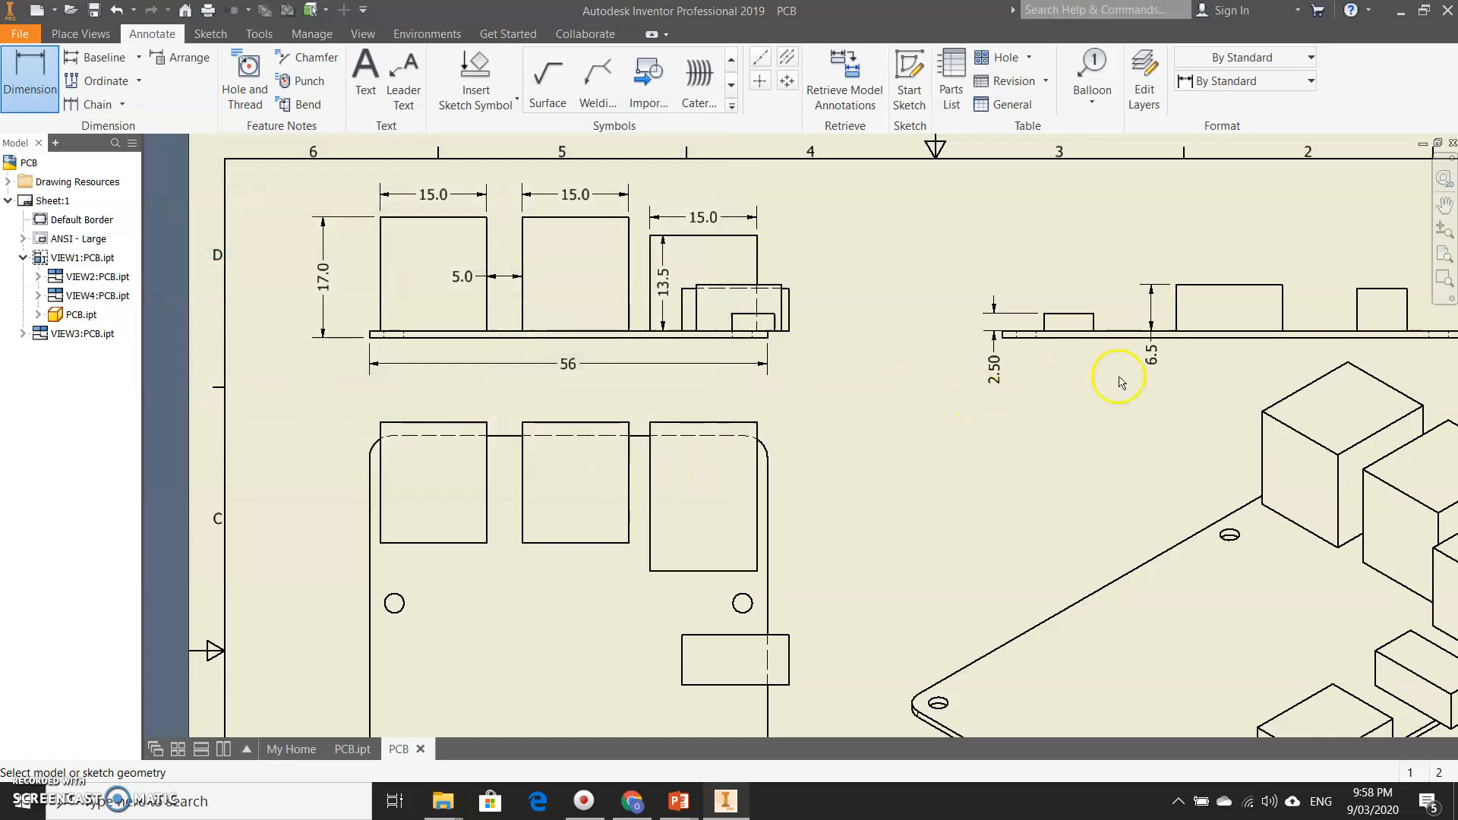
# - Examine the front view's height and overall width dimensions as the reference for sizing the enclosure side
pyautogui.scroll(5, 1121, 382)
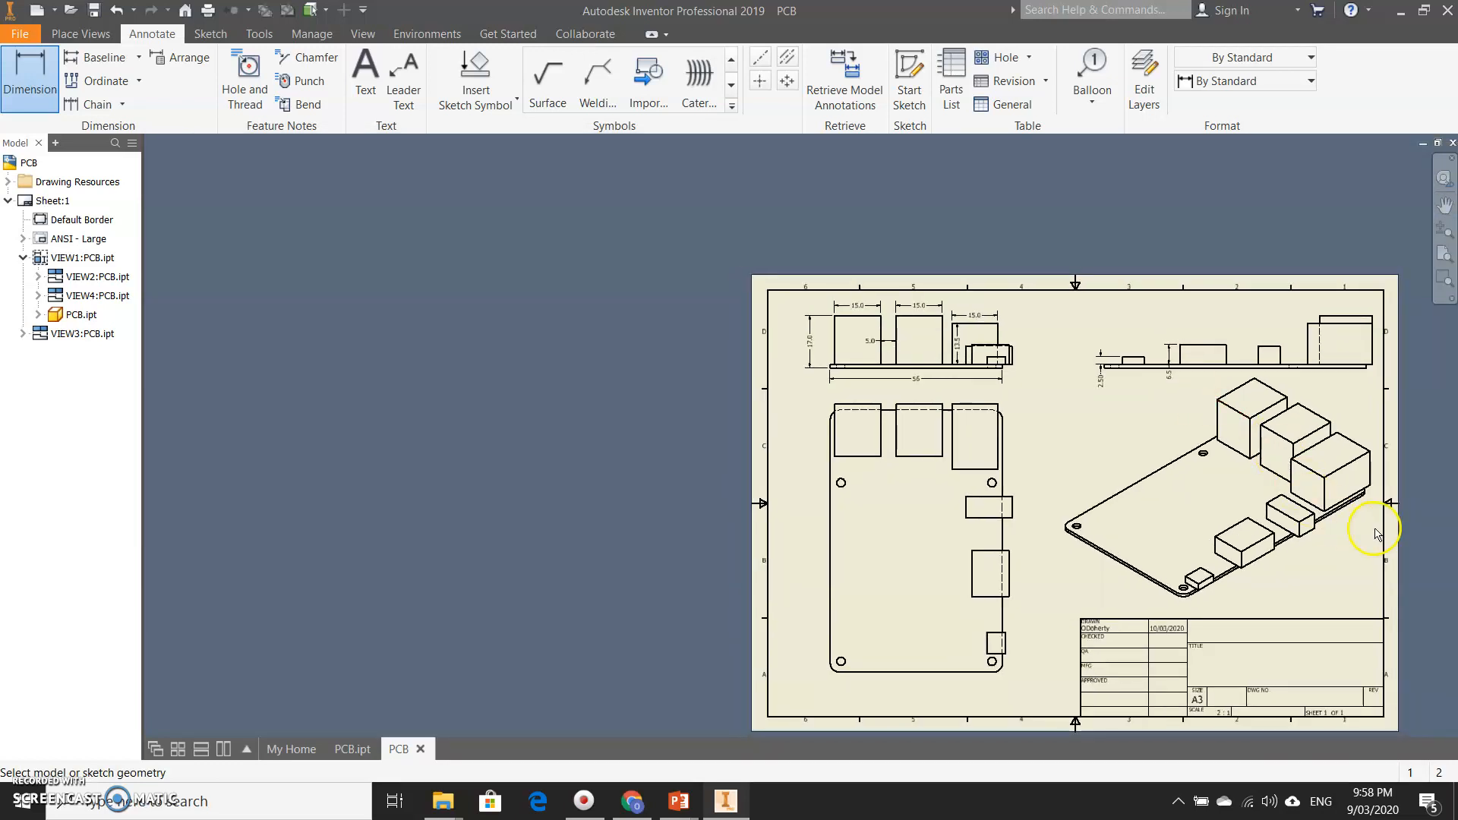
pyautogui.scroll(-3, 1376, 535)
pyautogui.scroll(2, 1375, 535)
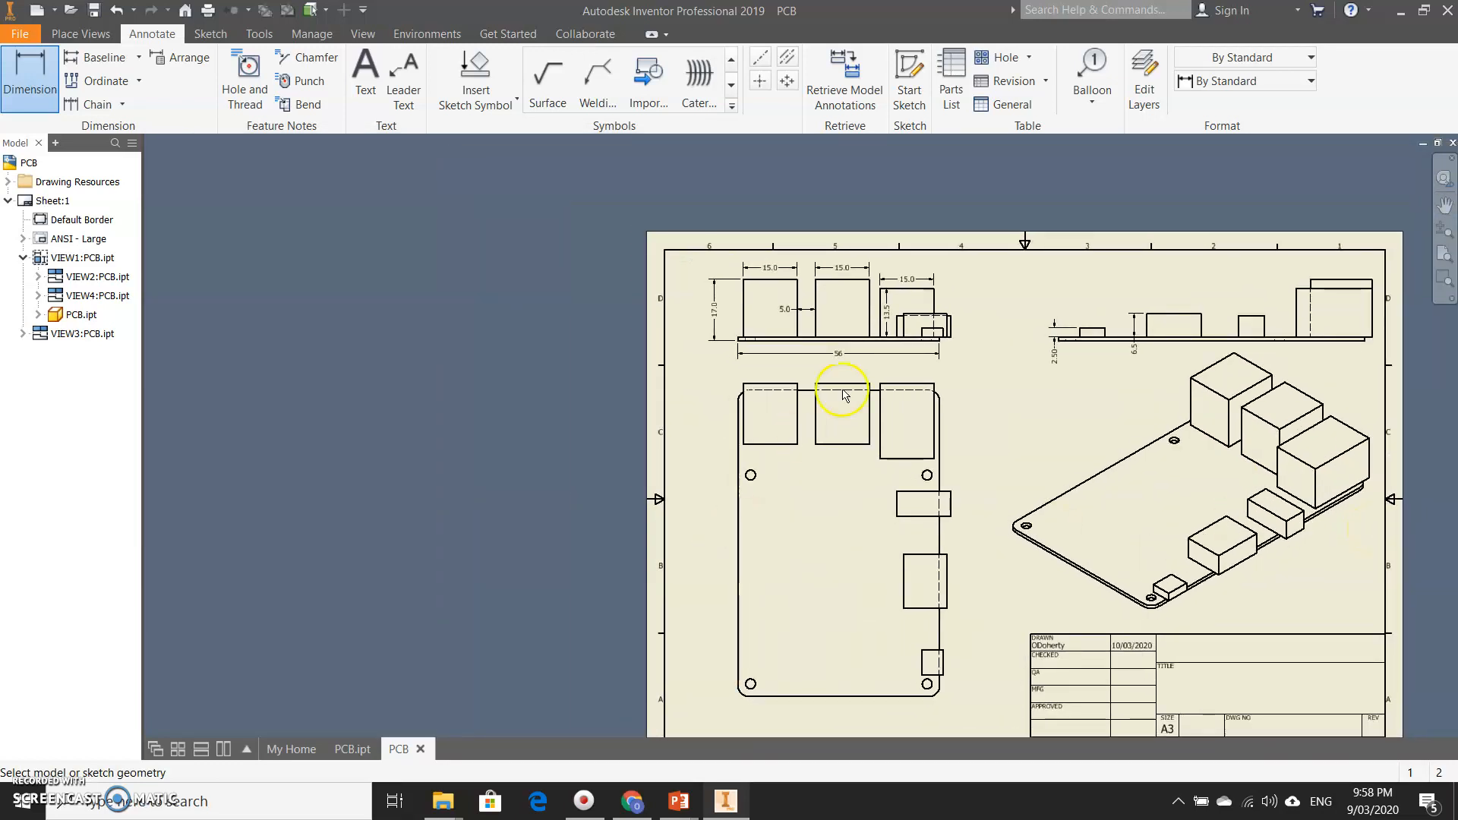
pyautogui.scroll(-4, 869, 307)
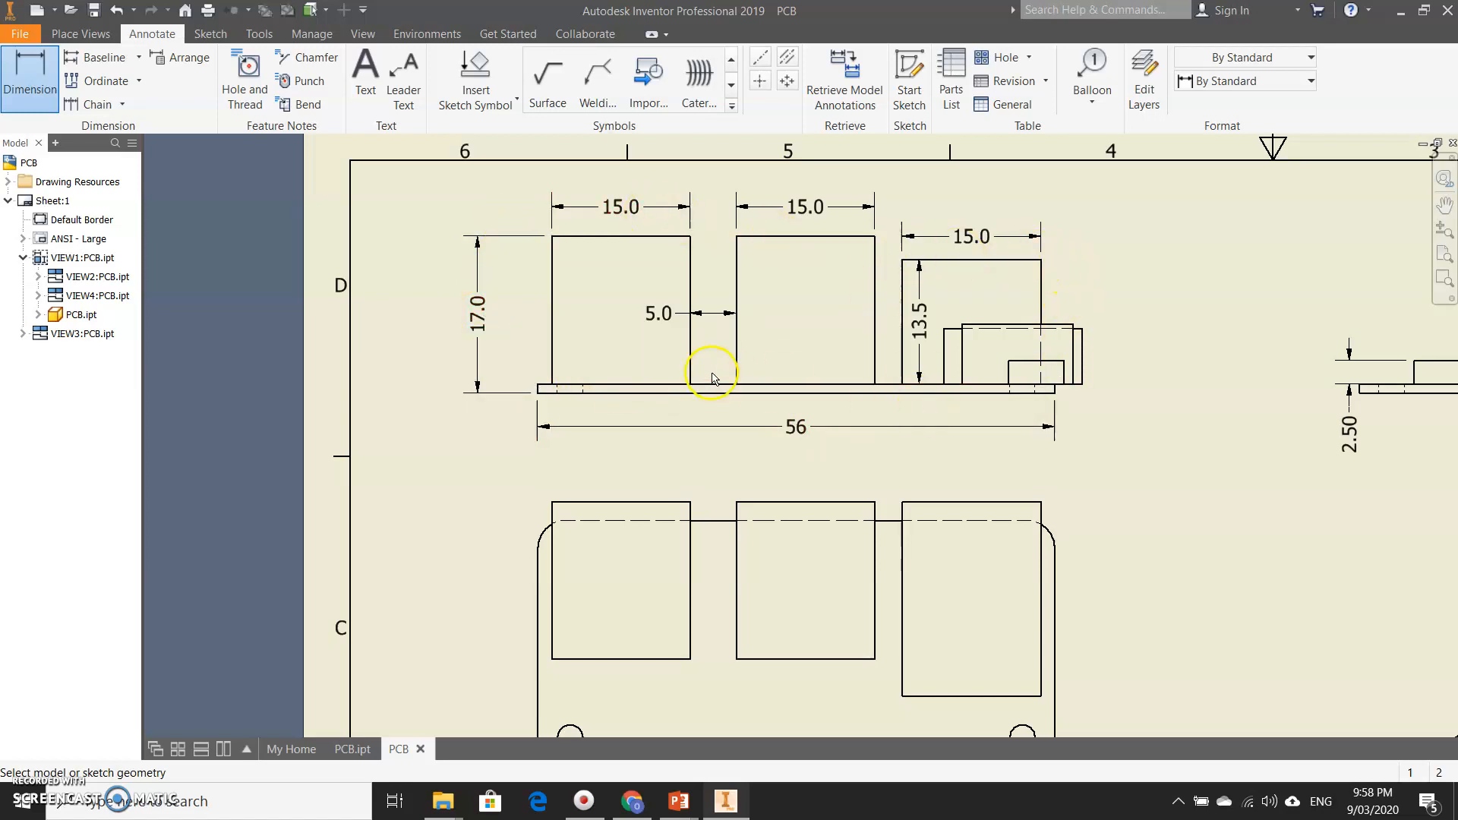
pyautogui.click(541, 417)
pyautogui.click(514, 486)
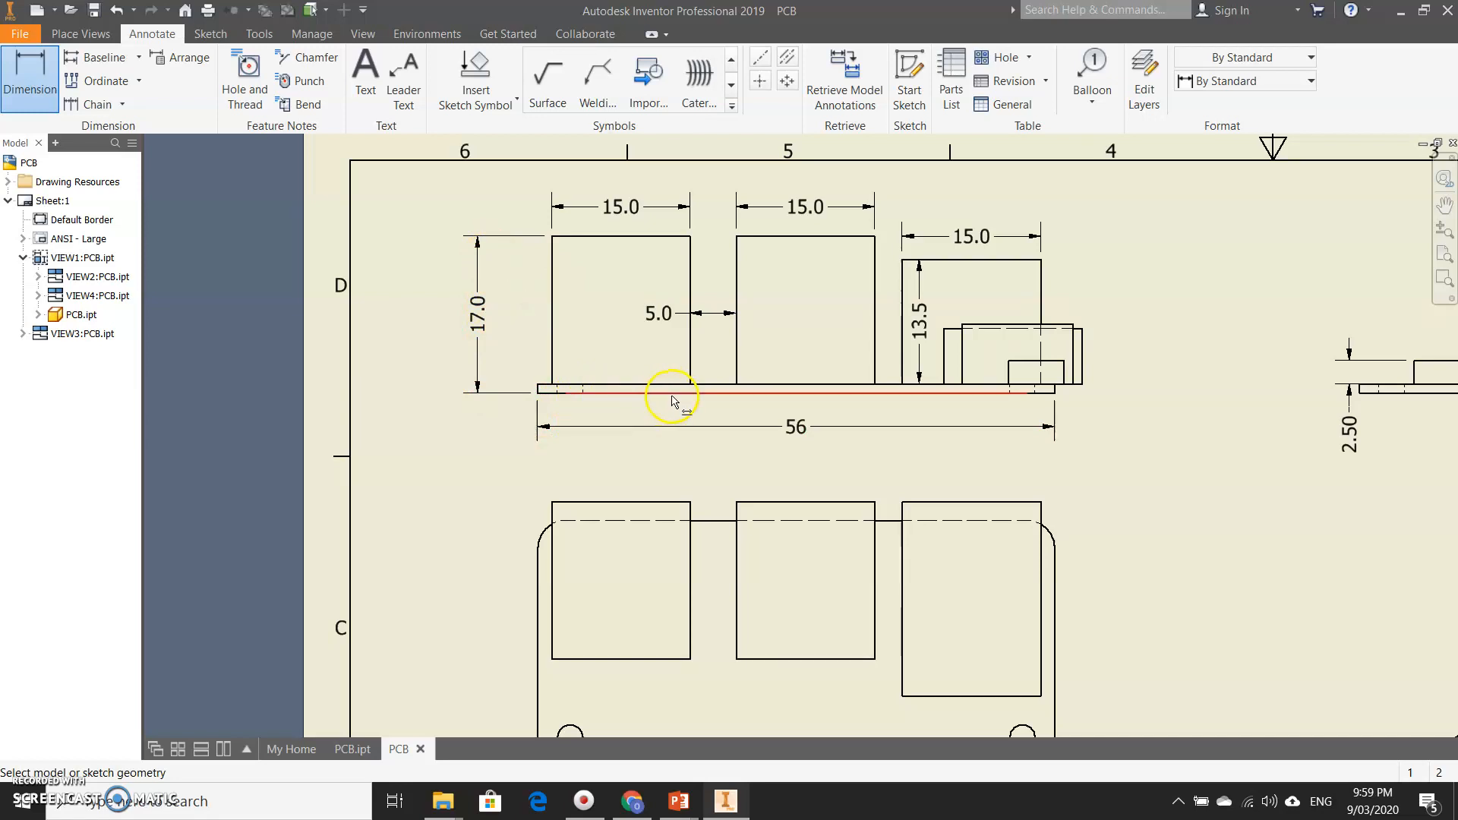
pyautogui.click(487, 328)
pyautogui.press('Escape')
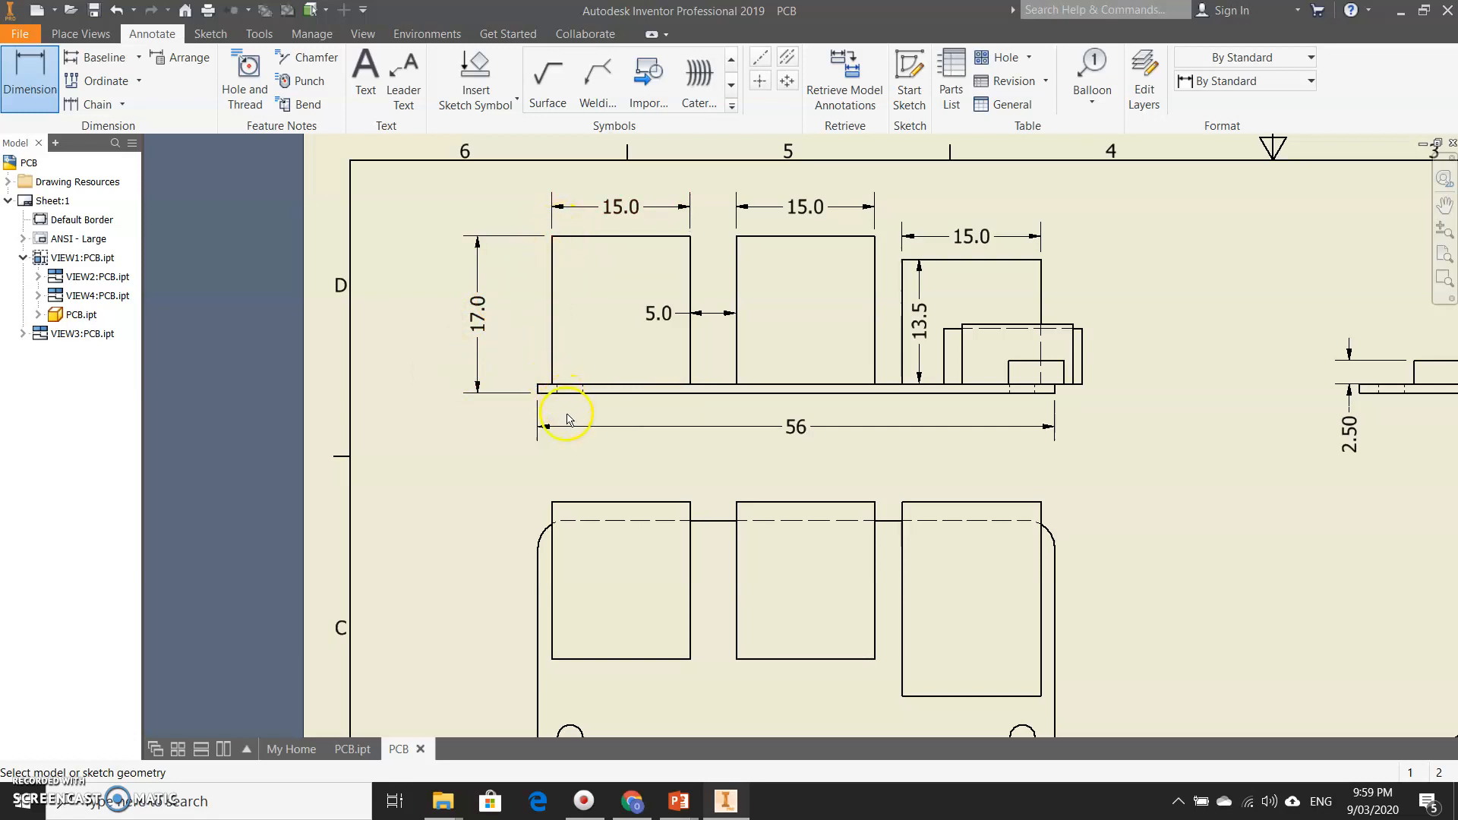
pyautogui.click(693, 434)
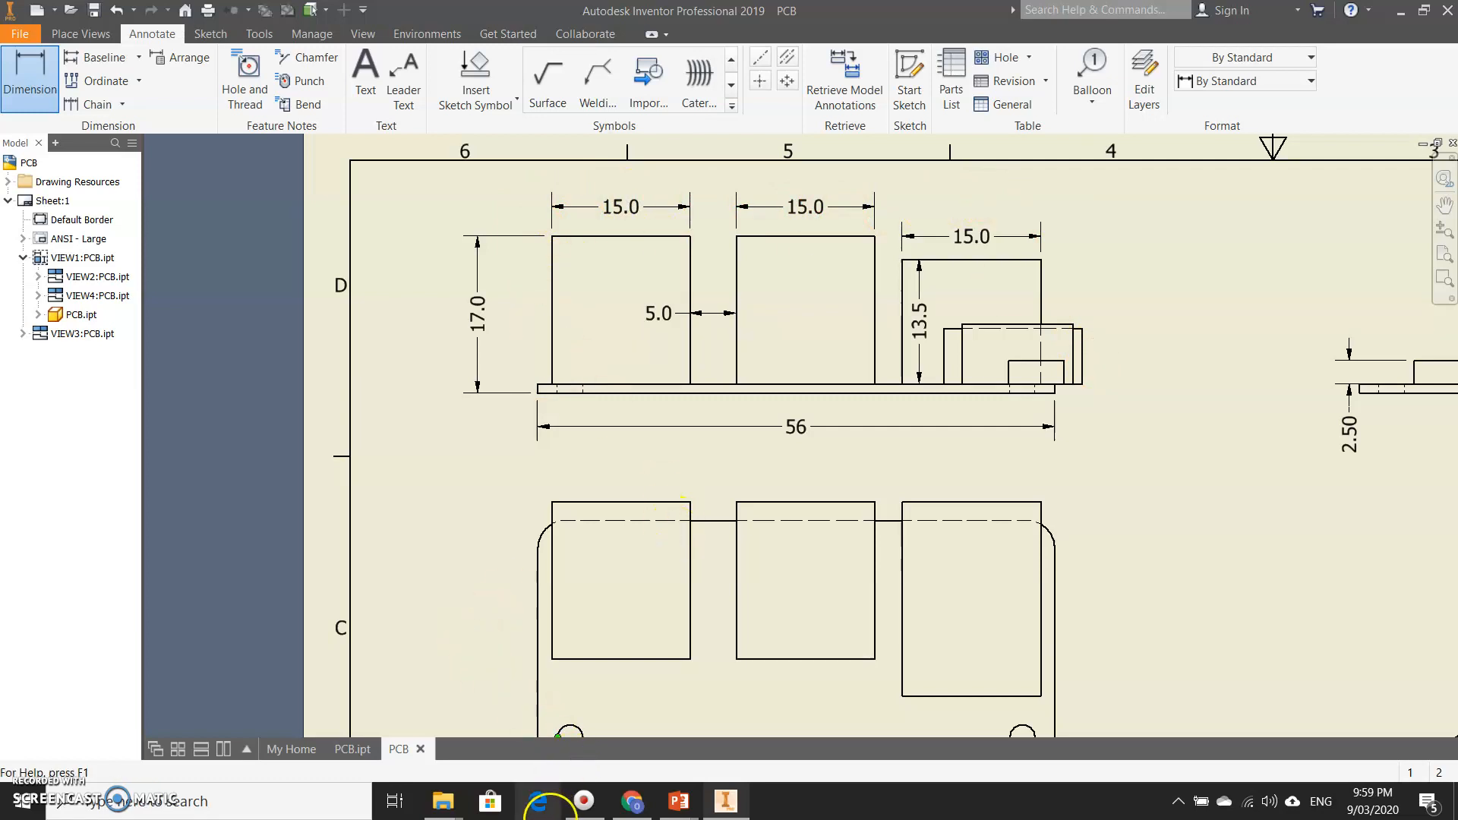
# - Create a new part from the metric Standard (mm).ipt template
pyautogui.click(37, 11)
pyautogui.click(494, 293)
pyautogui.click(878, 304)
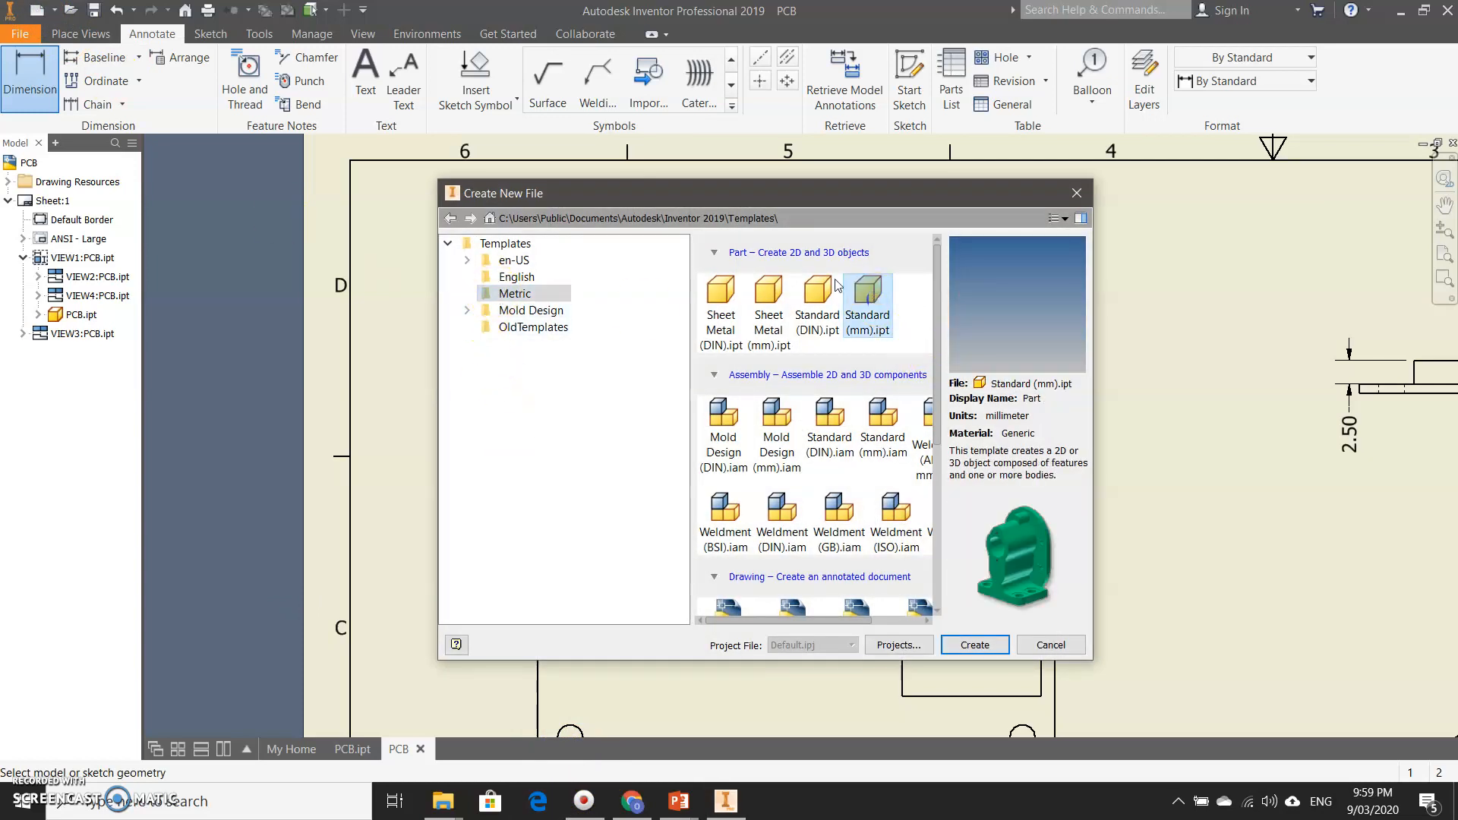
pyautogui.click(975, 645)
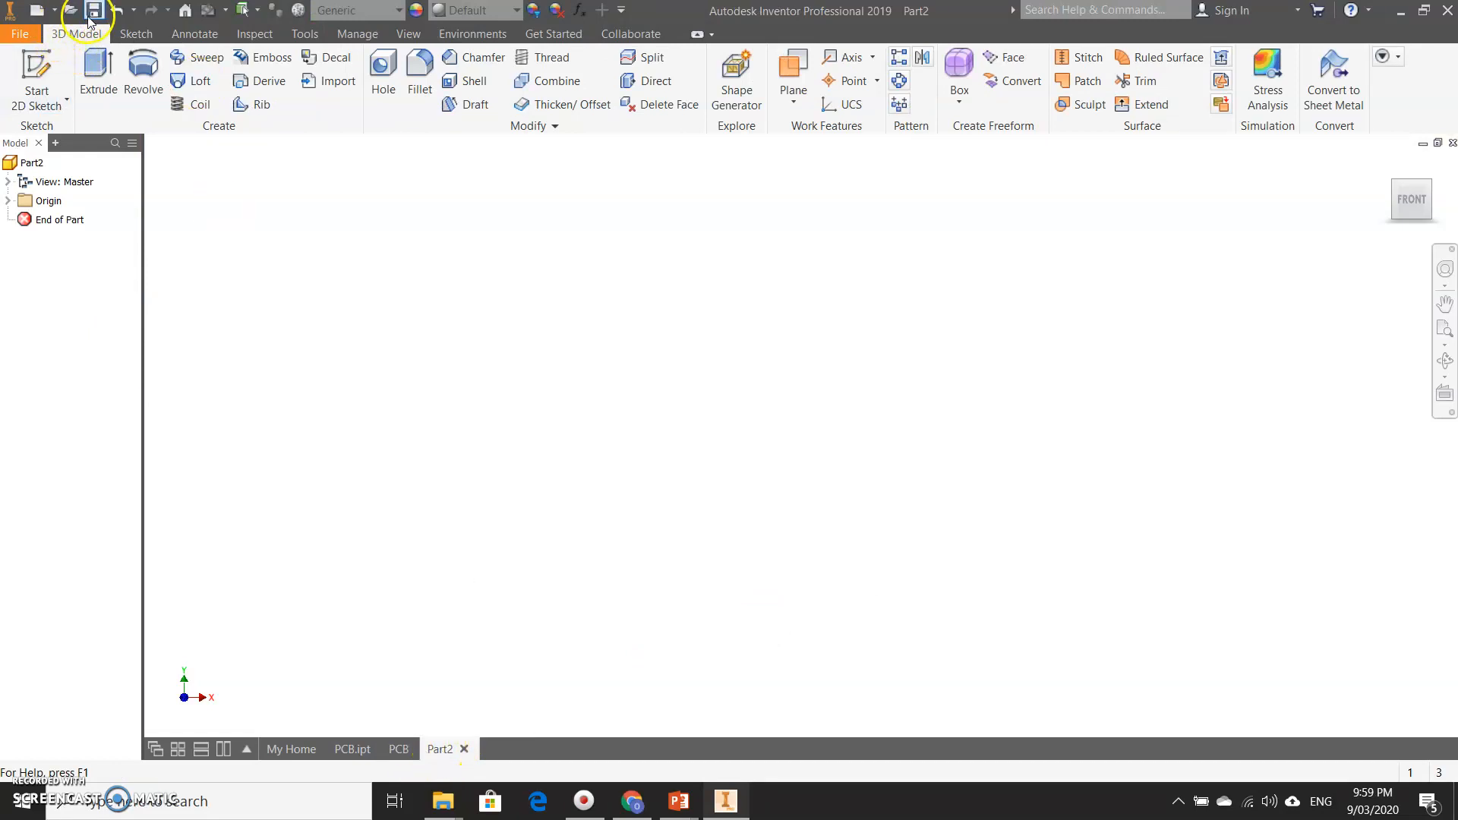
# - Save the new part as "USB side of enclosure" in the Raspberry Pi folder
pyautogui.click(23, 36)
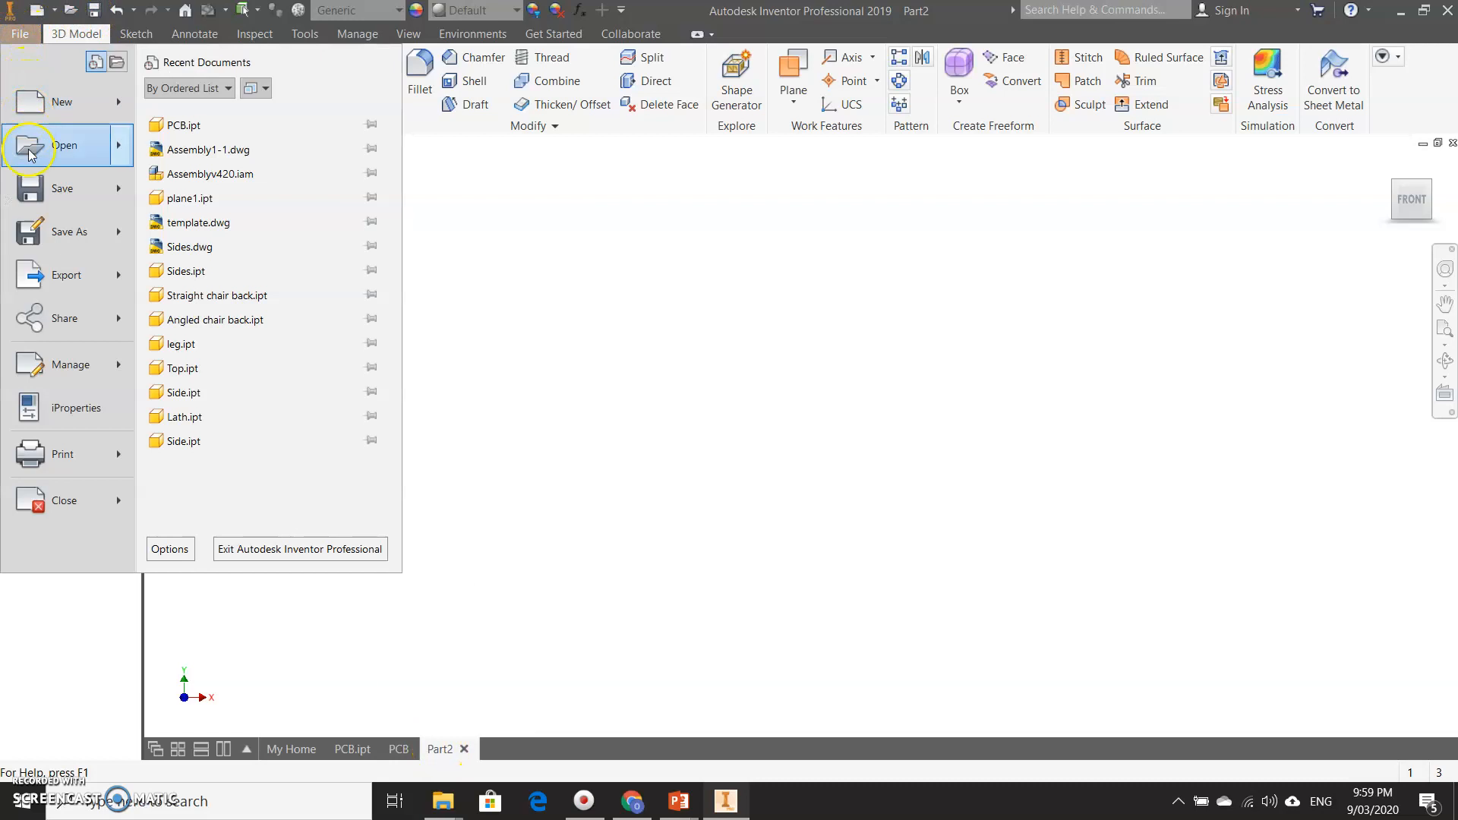
pyautogui.click(41, 242)
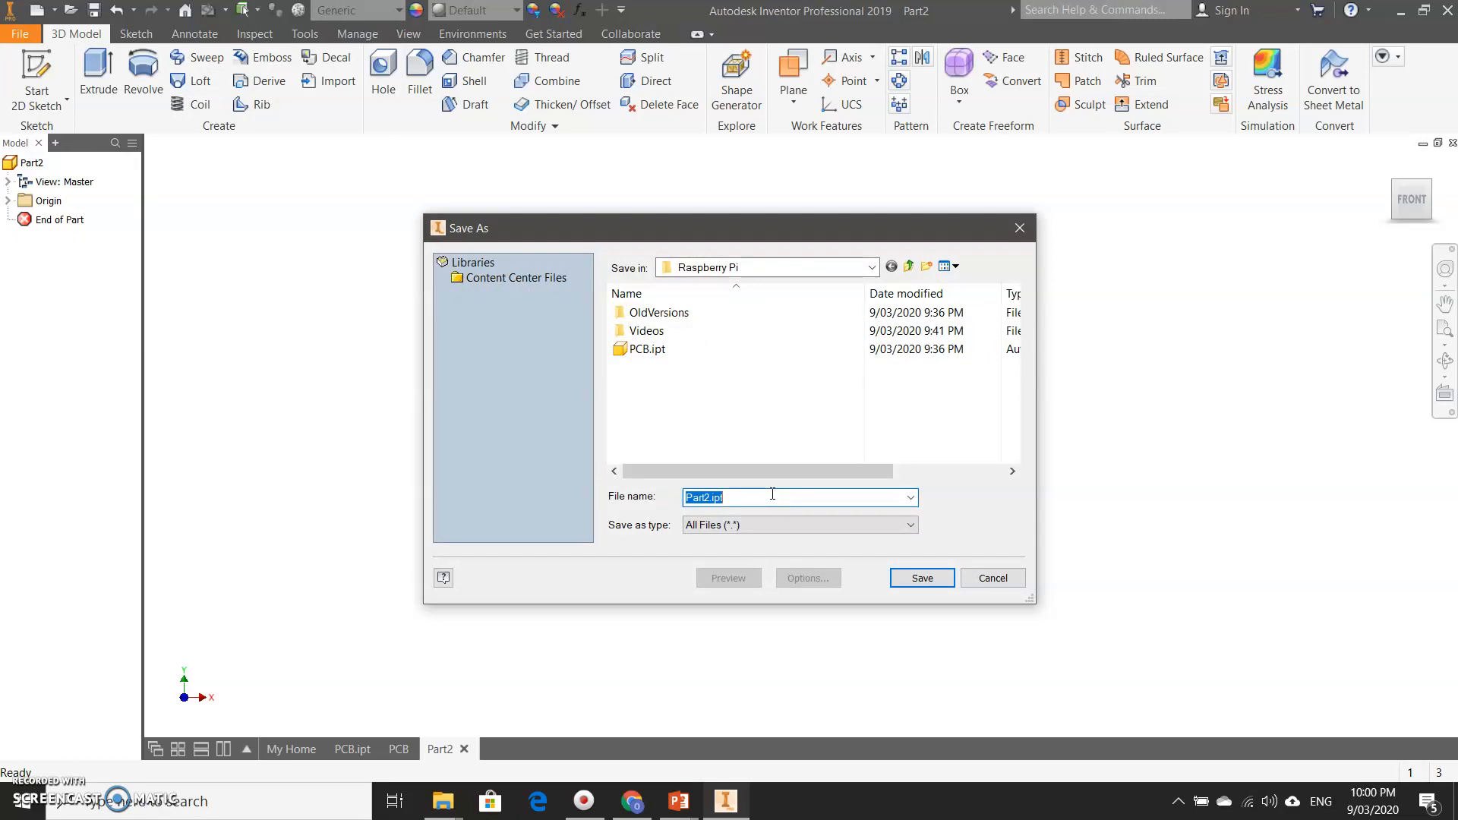
pyautogui.write('USB side of enclosure')
pyautogui.click(933, 576)
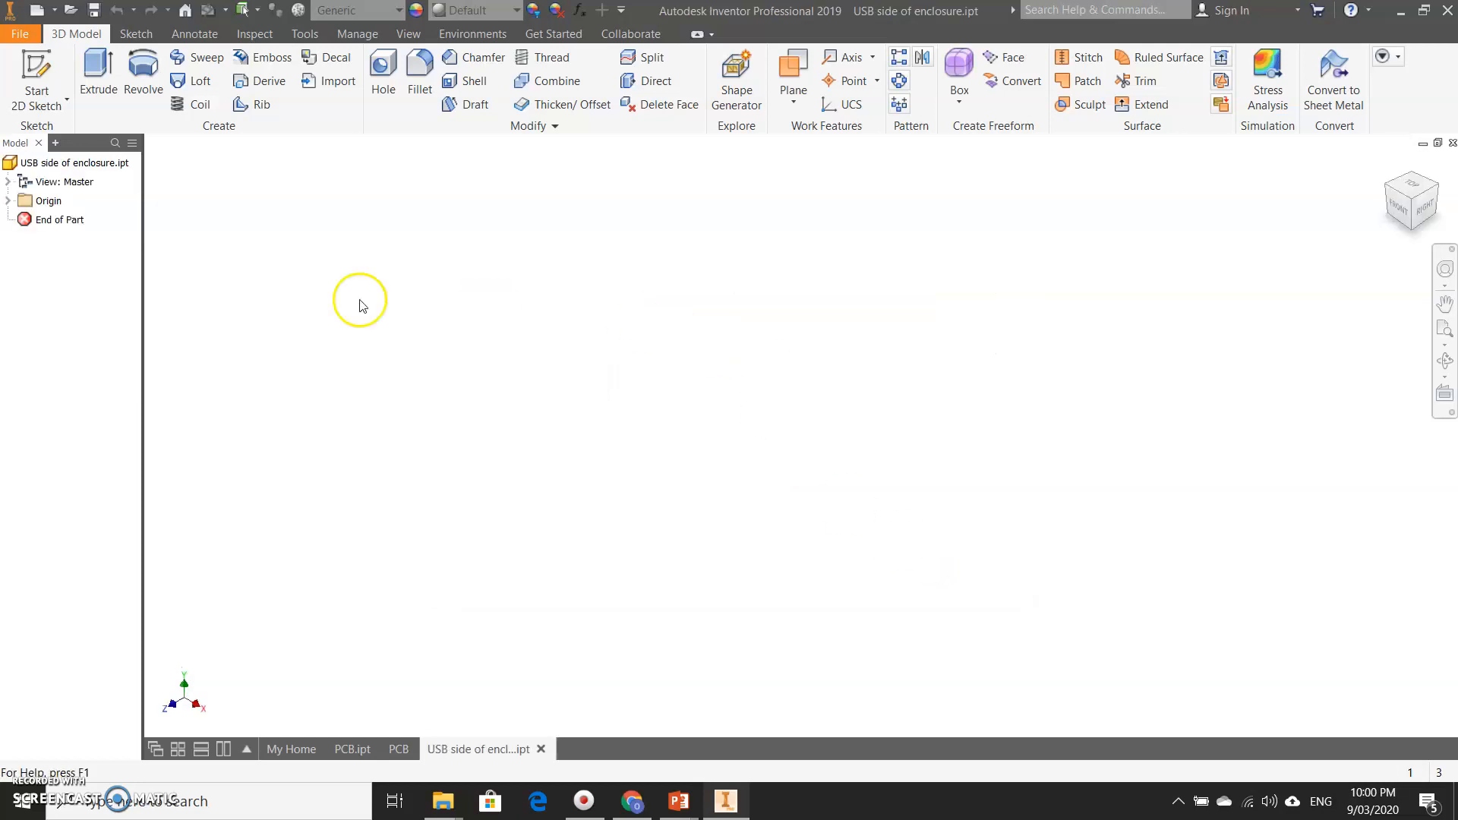
# - Save the PCB drawing as "Working drawing" in the Raspberry Pi folder
pyautogui.click(396, 749)
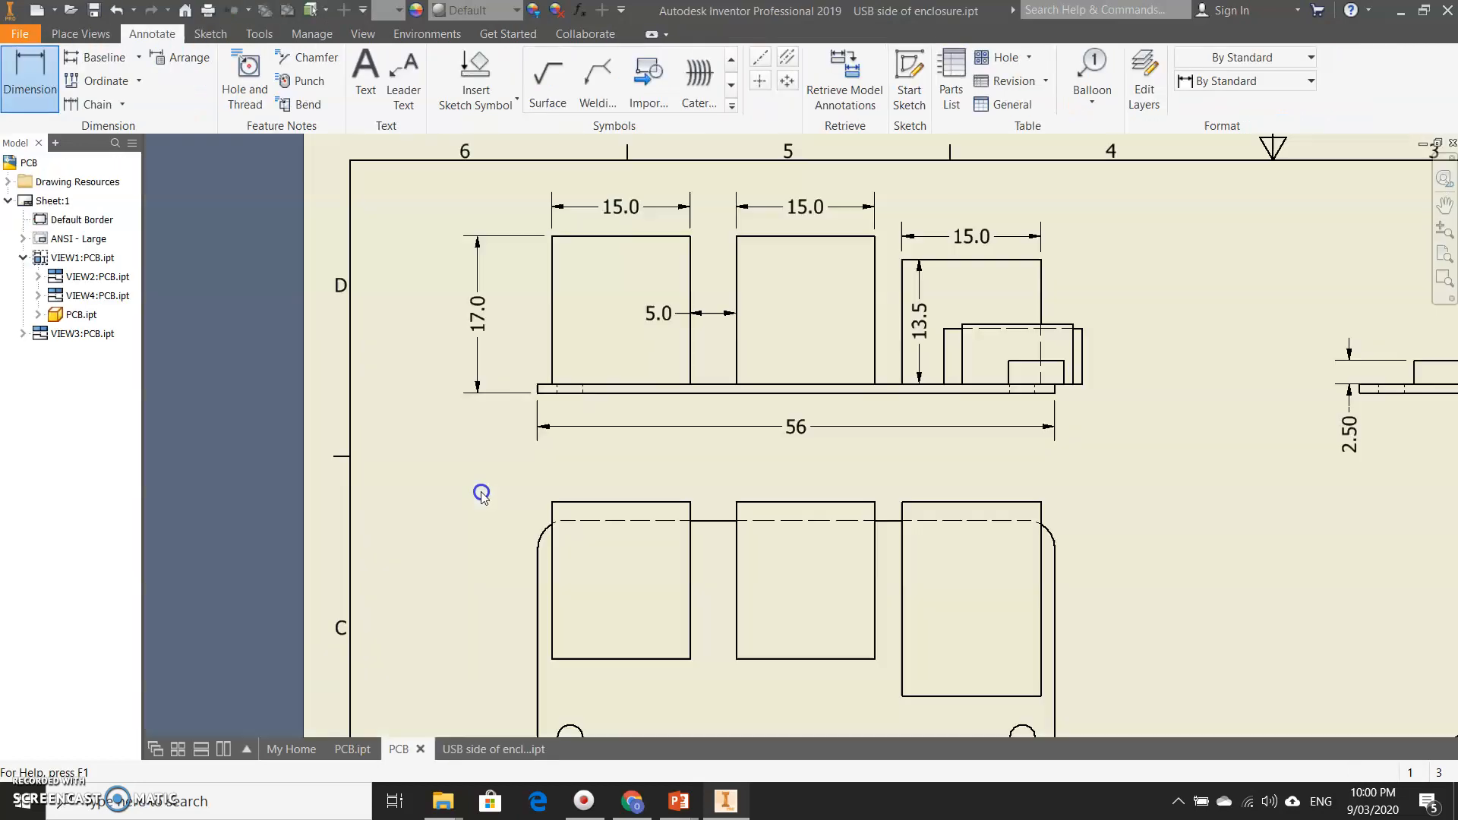
pyautogui.click(23, 34)
pyautogui.click(228, 232)
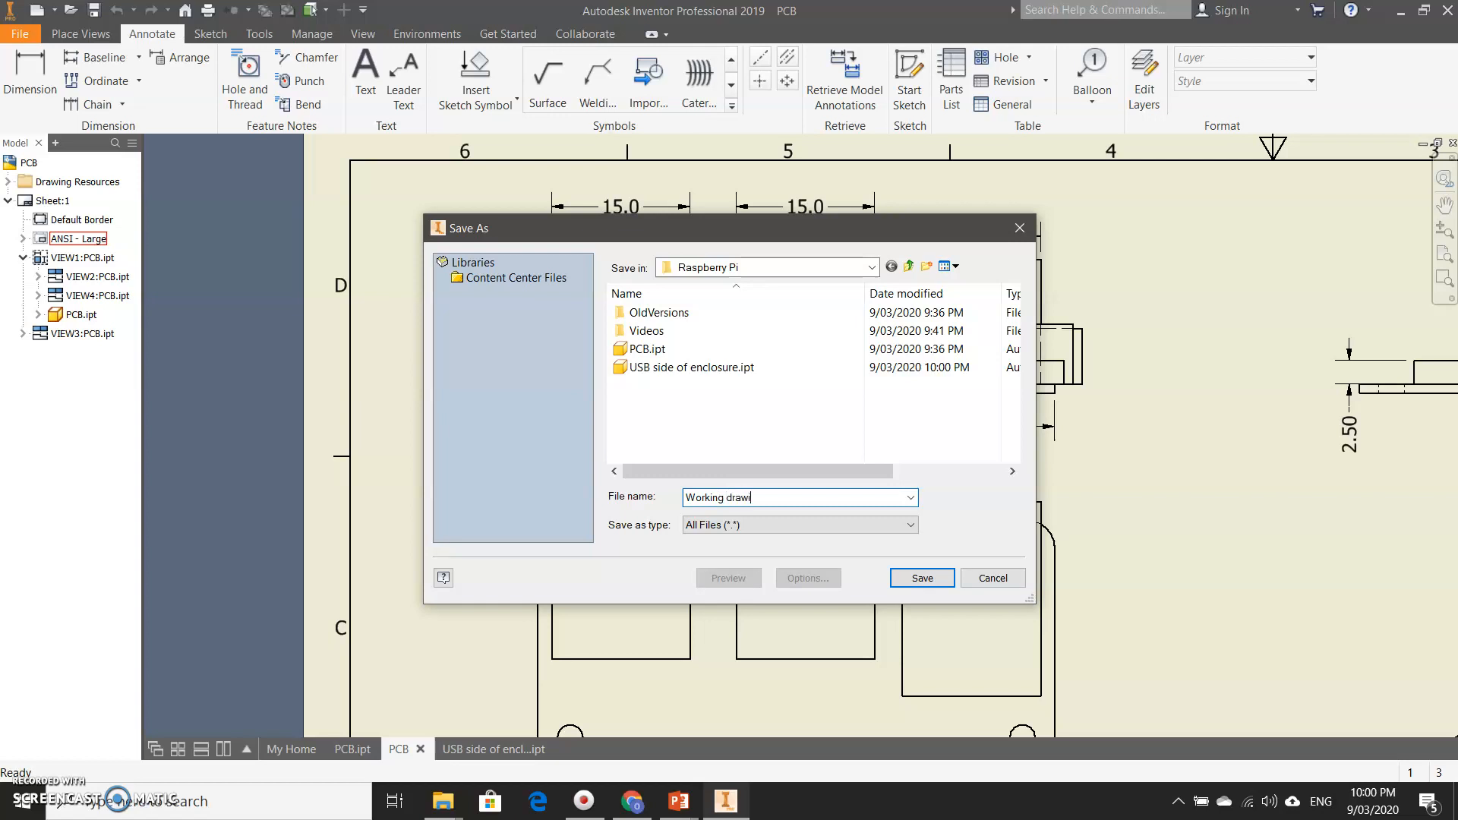
pyautogui.click(931, 575)
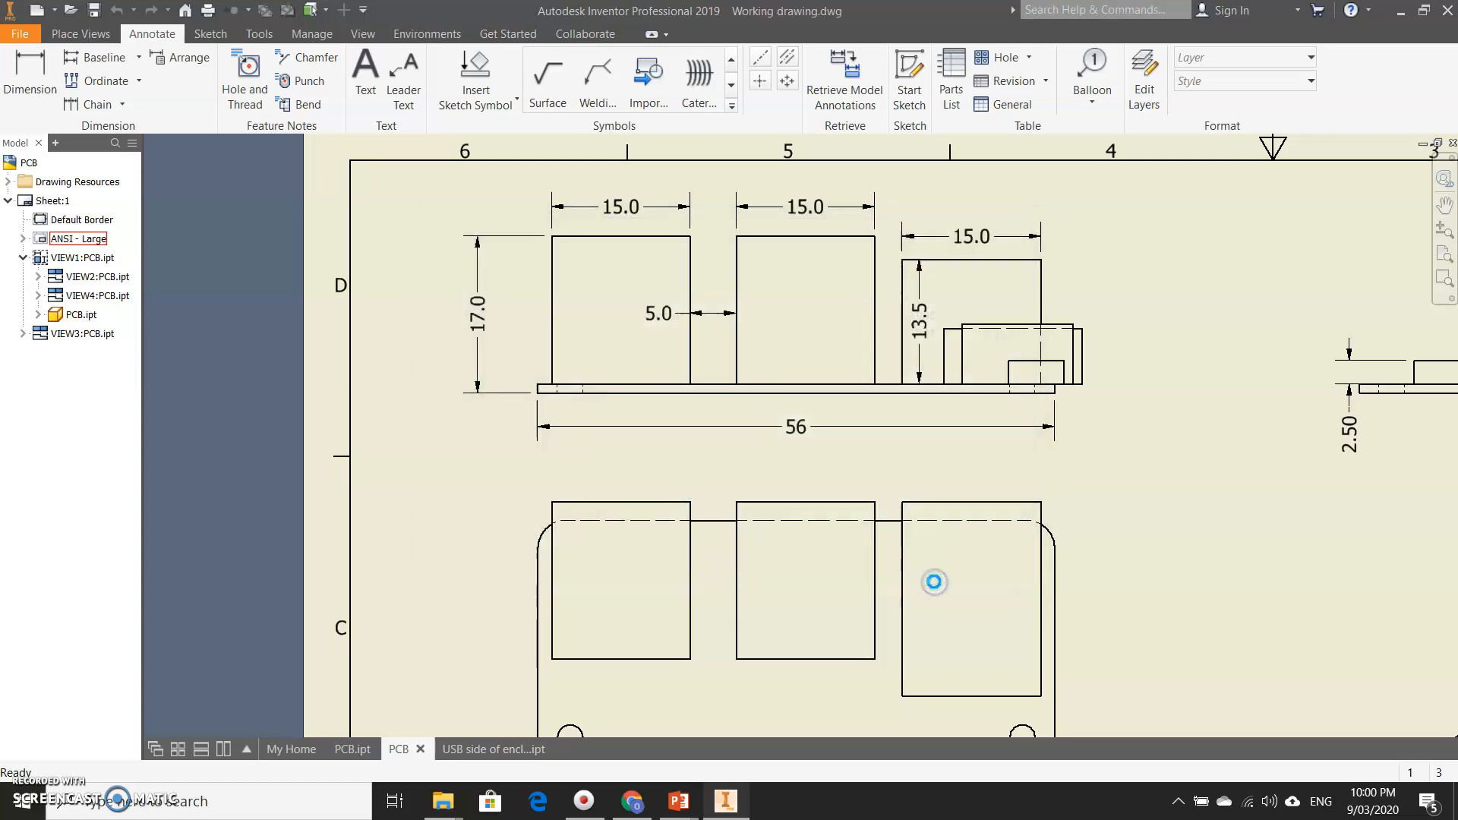
# - In the USB side of enclosure part, start a sketch on the YZ plane and begin a centre rectangle at the origin
pyautogui.click(464, 749)
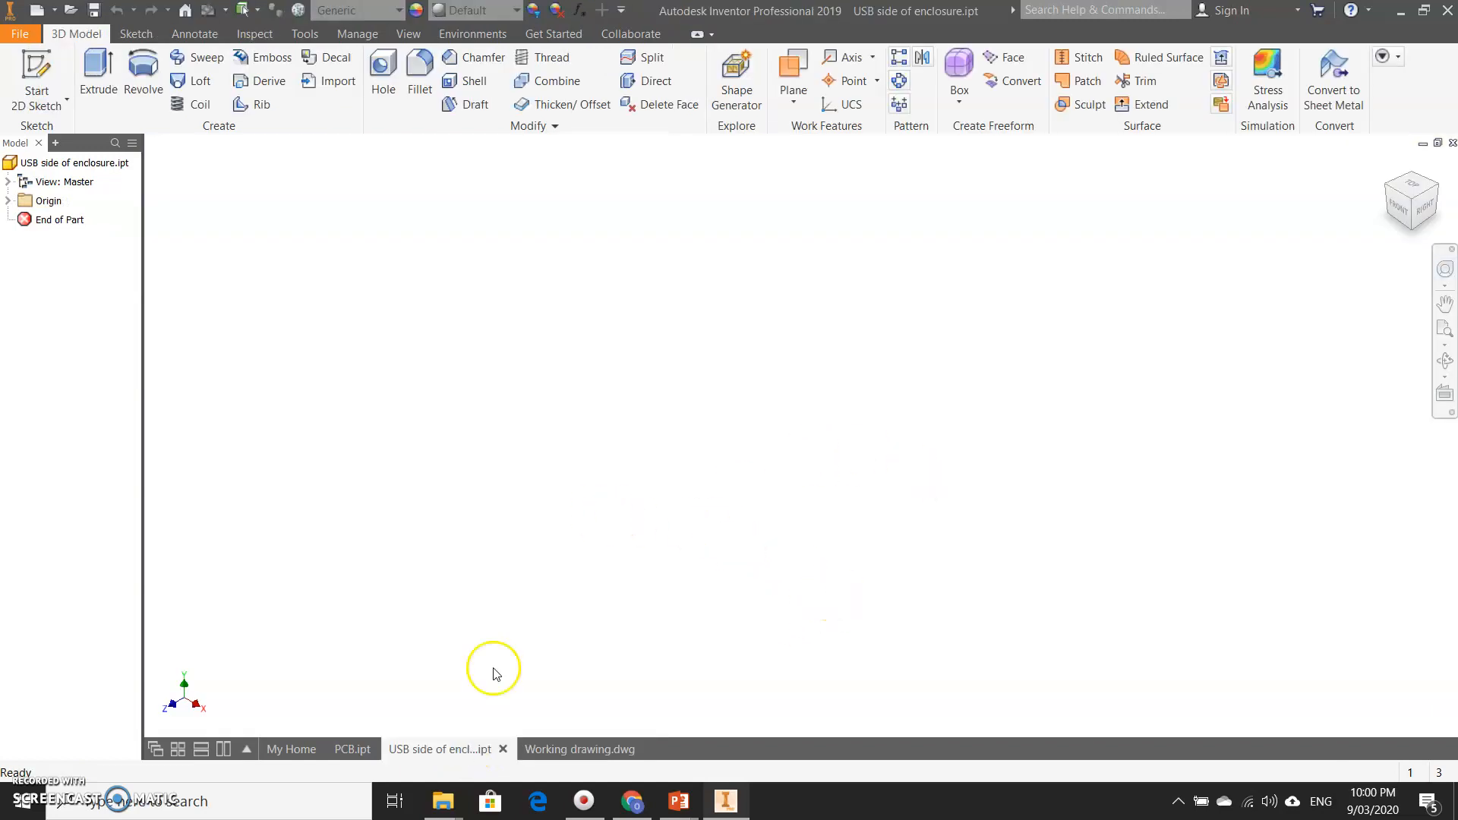
pyautogui.click(135, 33)
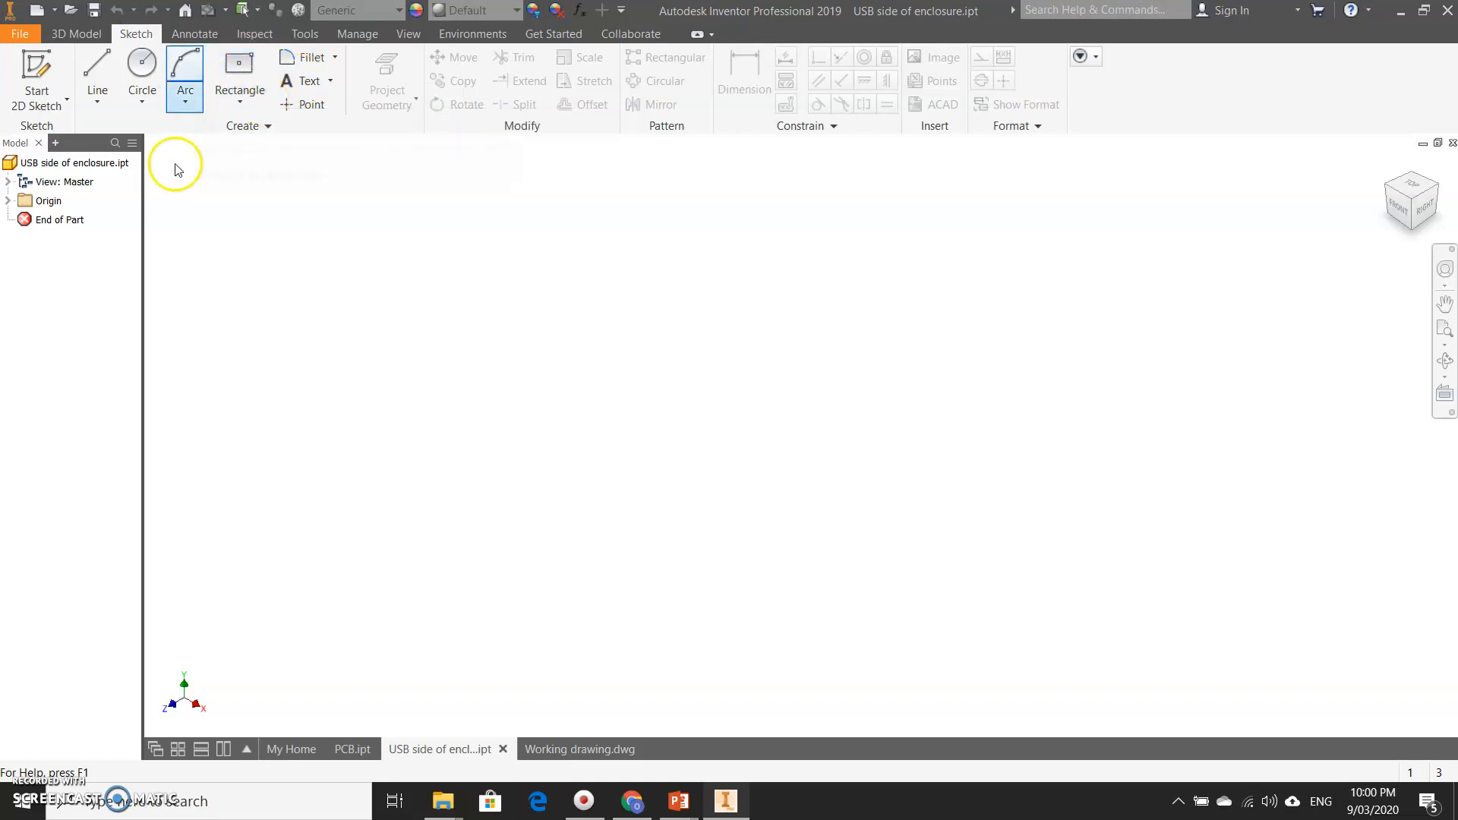
pyautogui.click(232, 99)
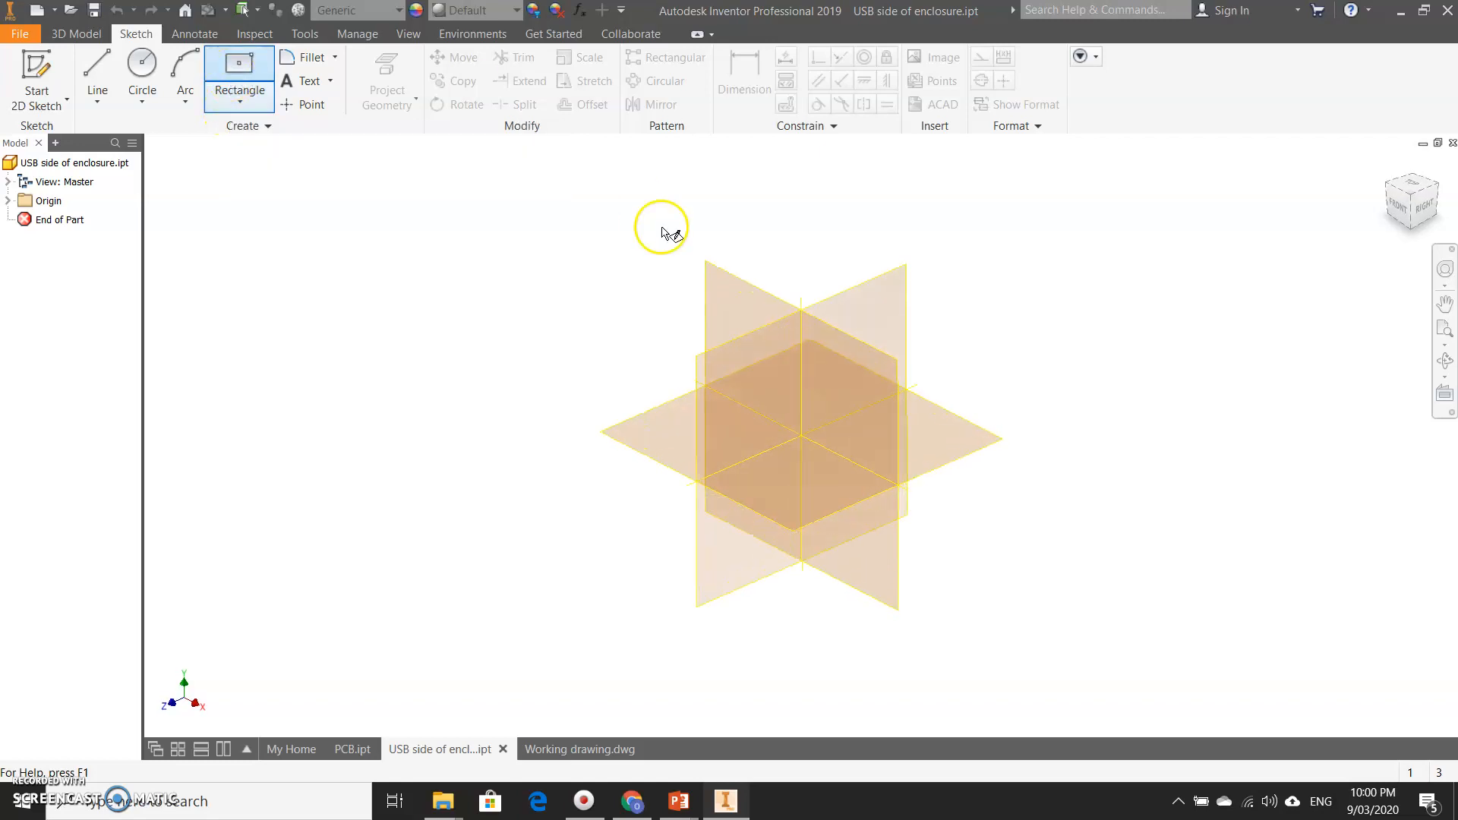
pyautogui.click(752, 352)
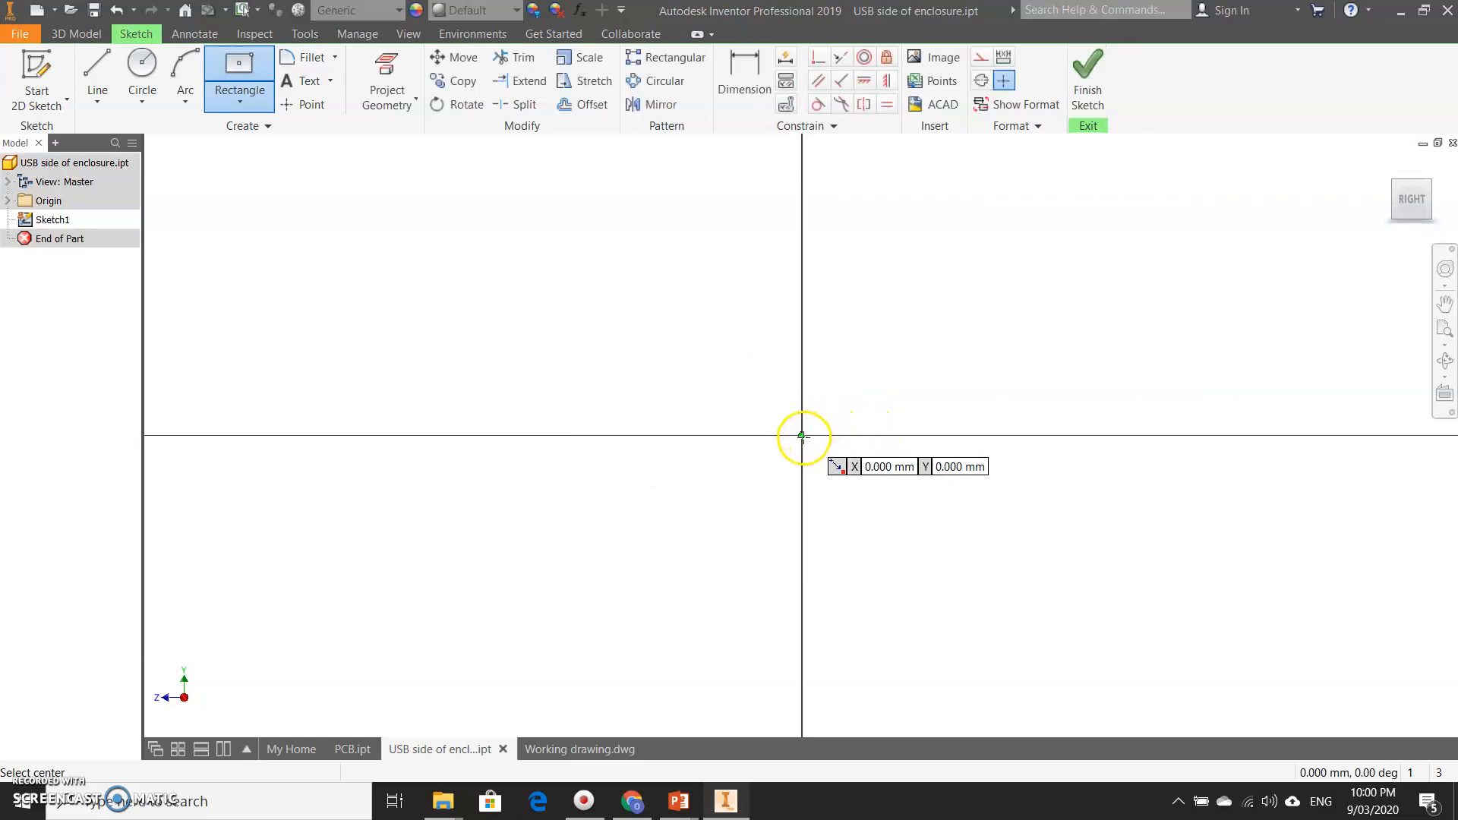
pyautogui.click(803, 437)
pyautogui.moveTo(801, 436); pyautogui.dragTo(394, 563)
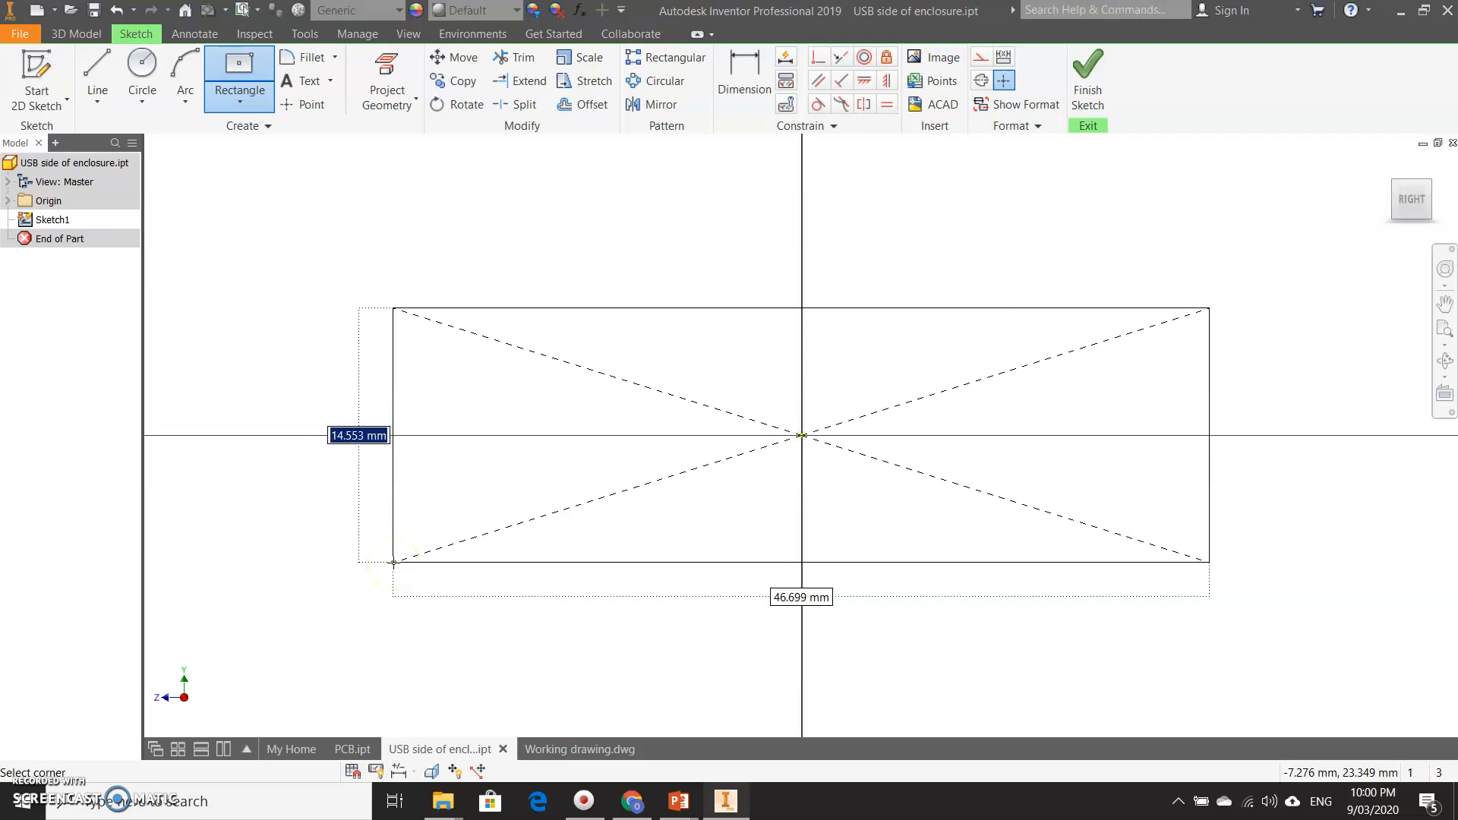
# - Check the block height in the working drawing and set the centre rectangle's height to 17+1+3+3 mm
pyautogui.click(558, 750)
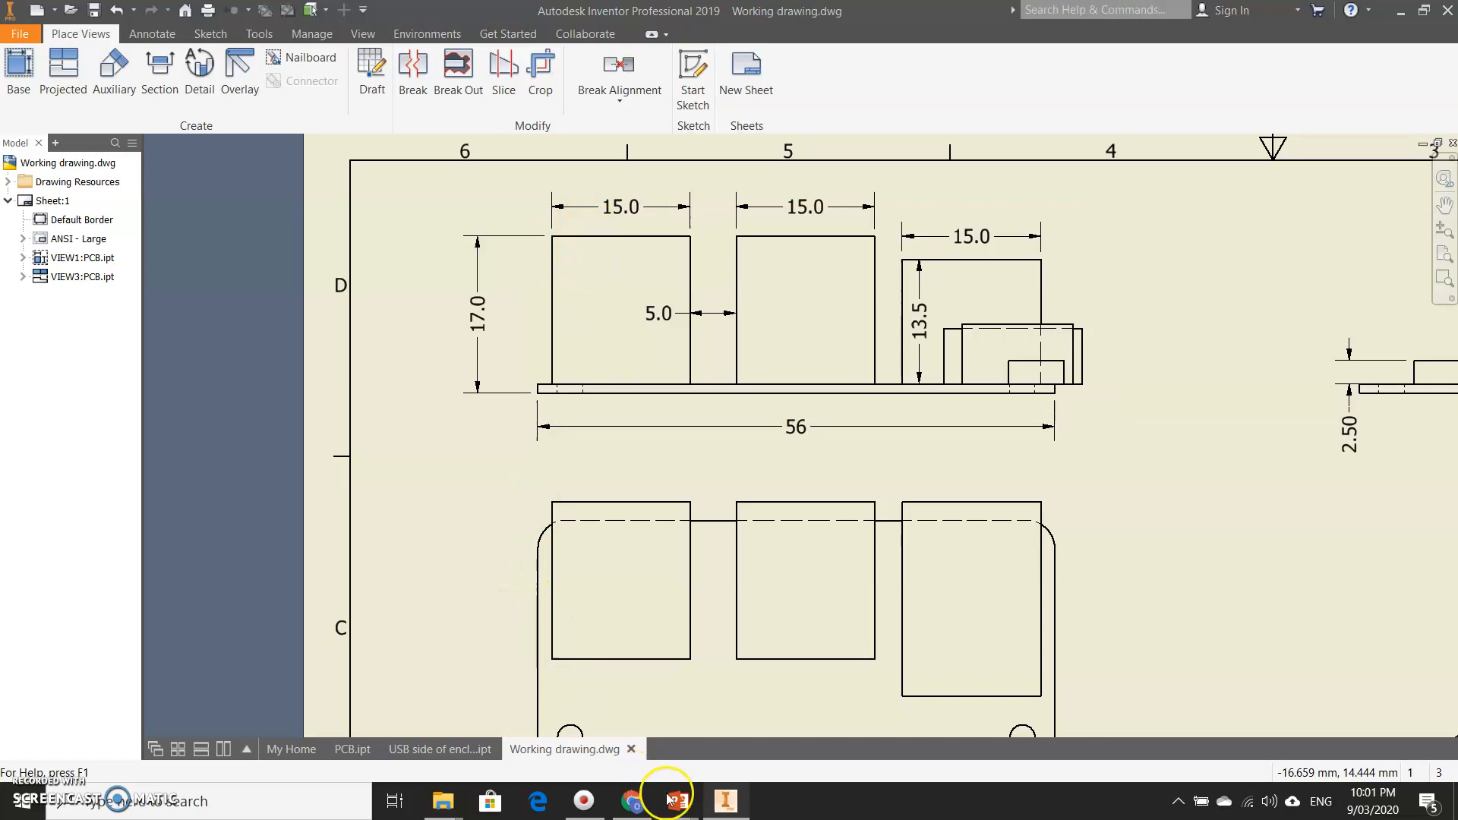
pyautogui.moveTo(676, 799)
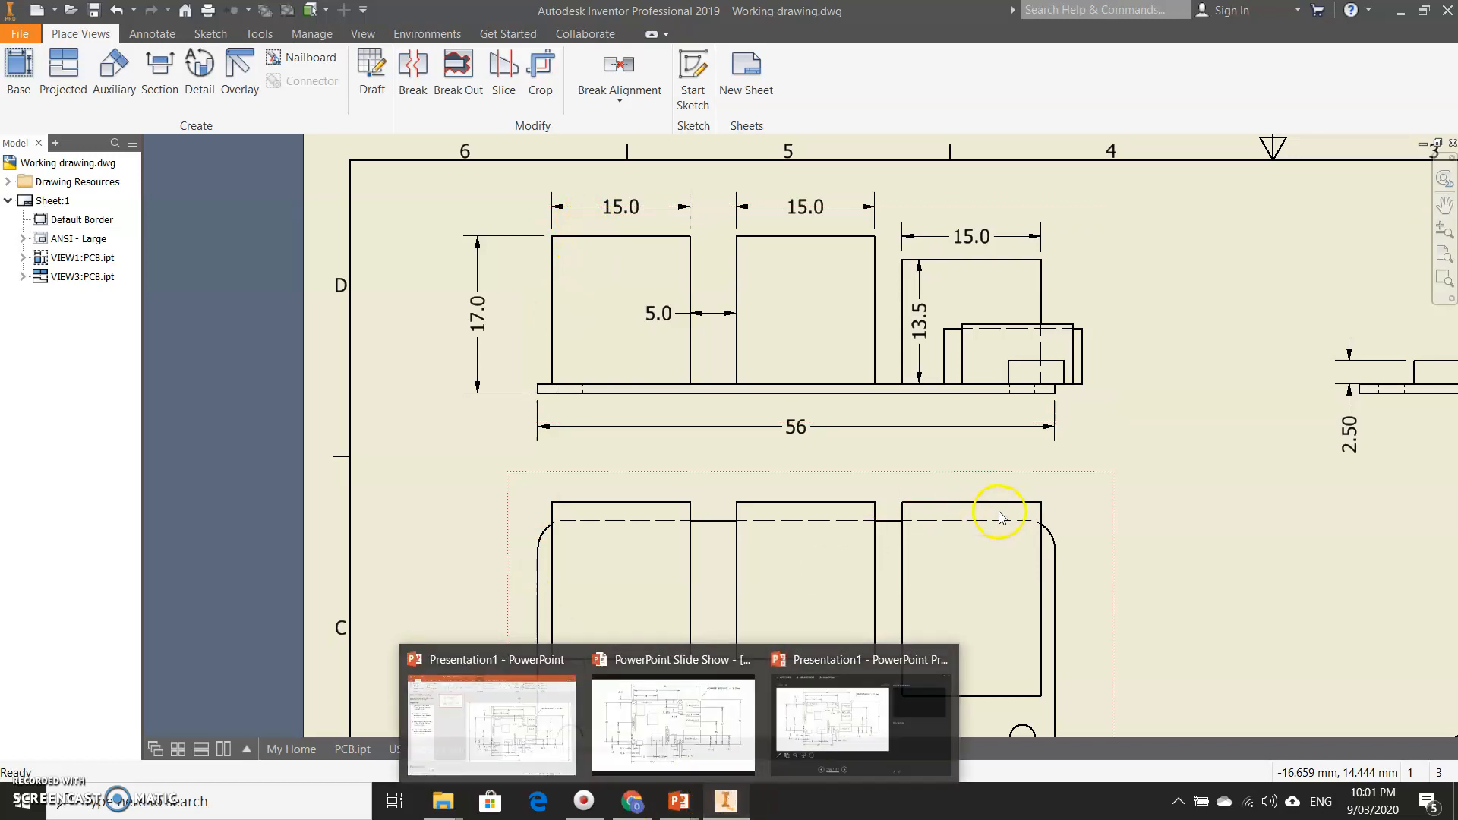
pyautogui.click(436, 751)
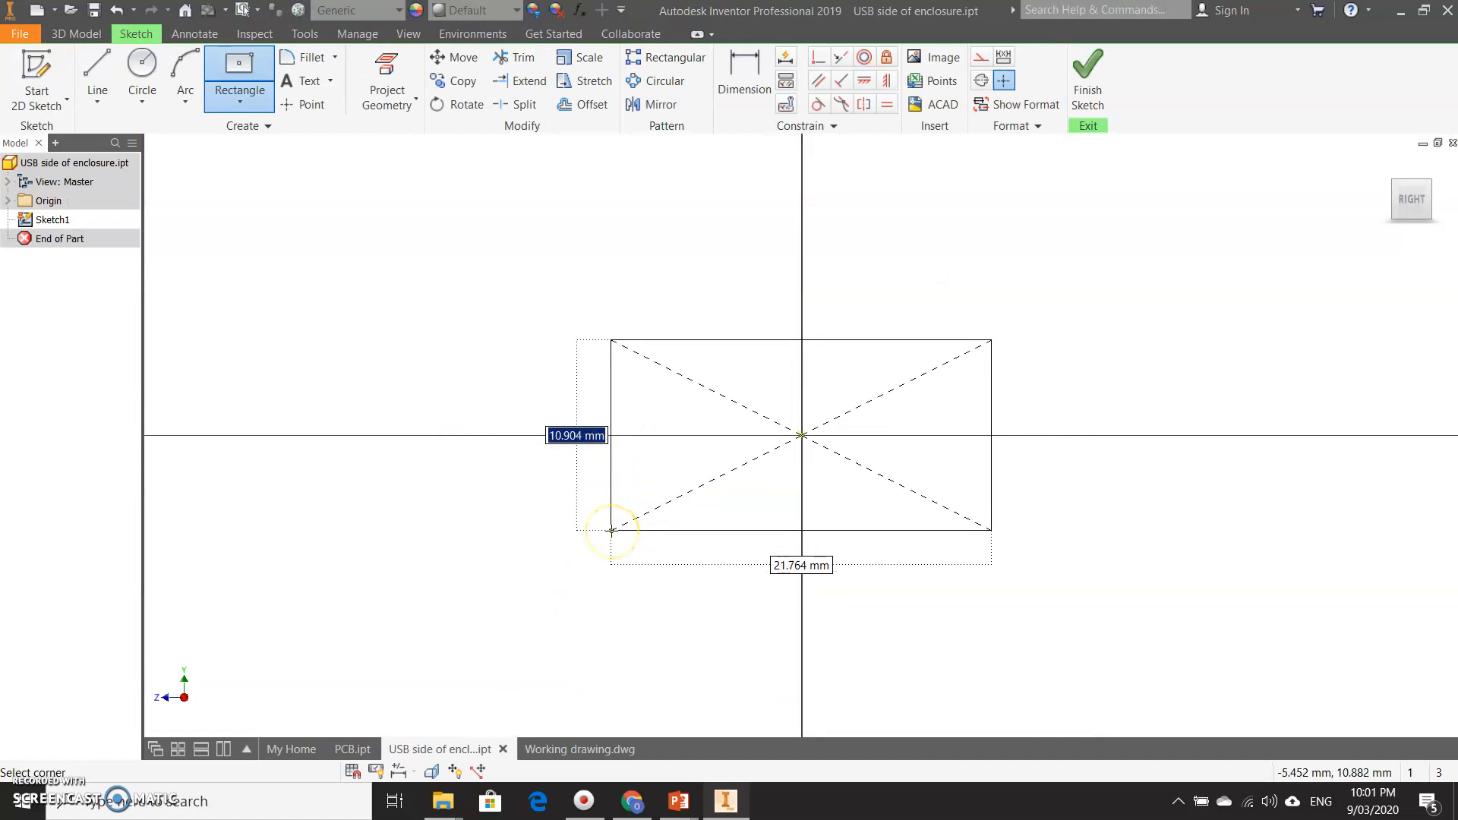
pyautogui.write('17+1+3+3')
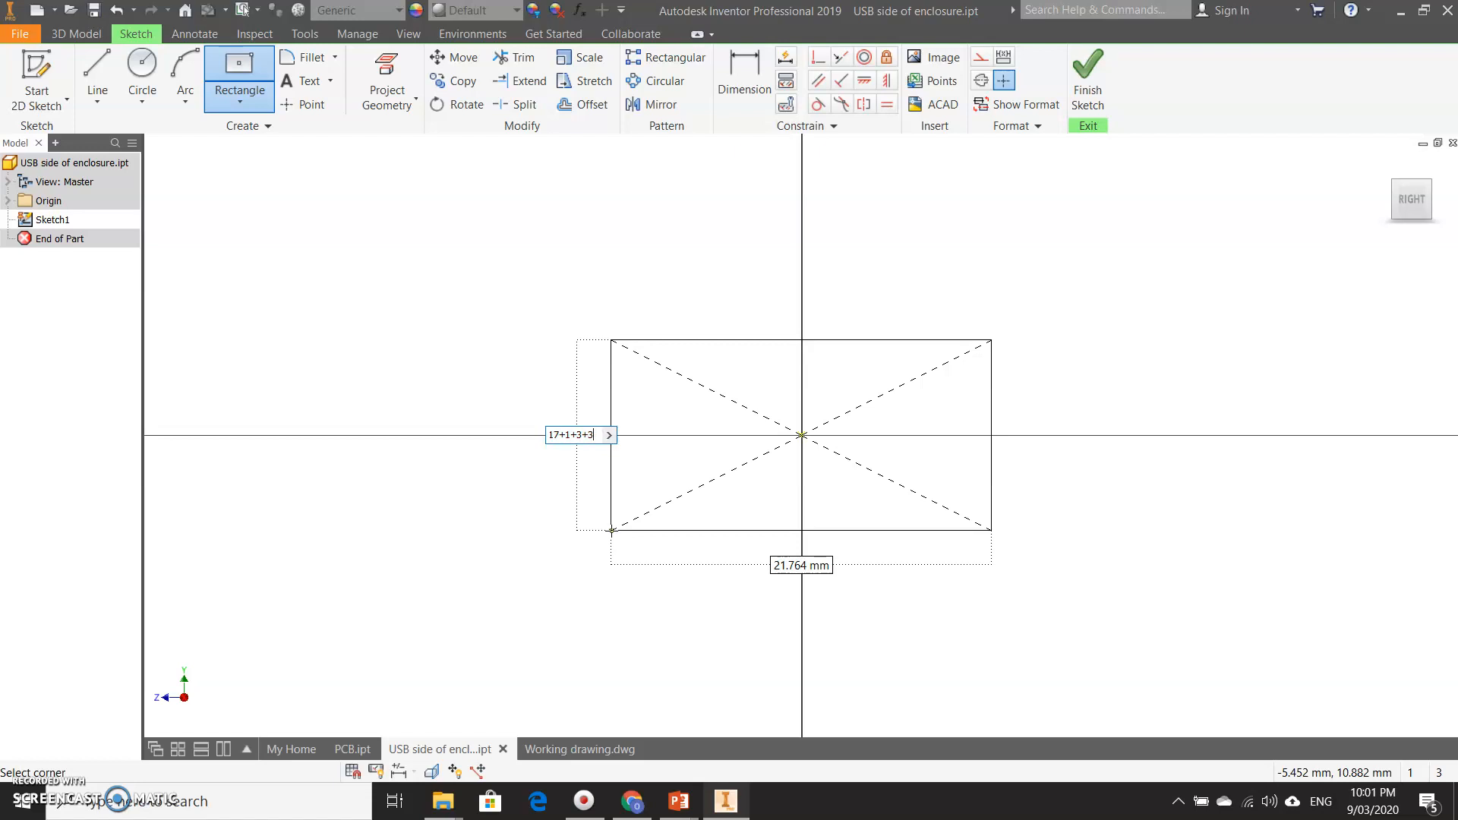
pyautogui.press('Return')
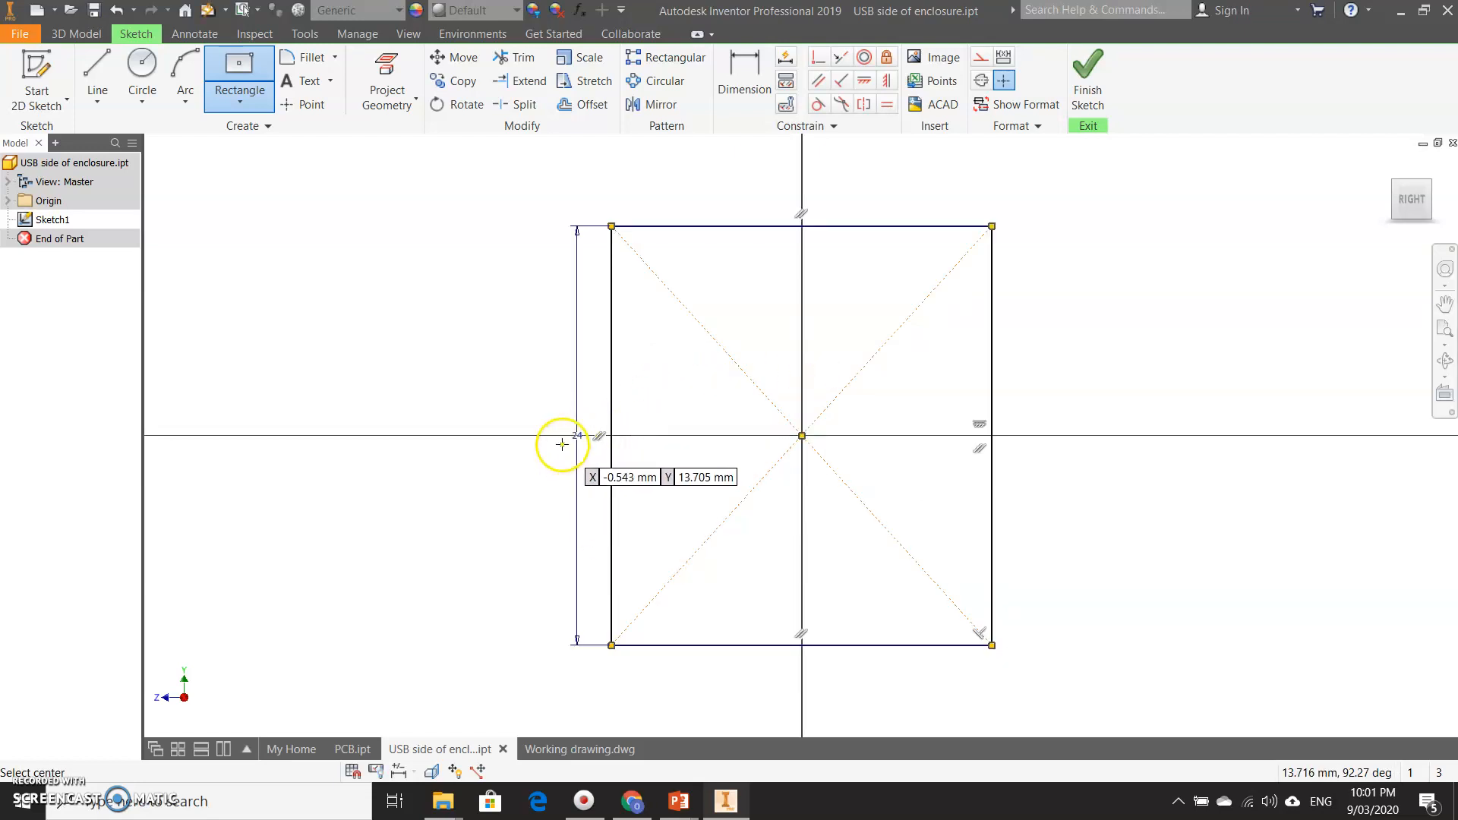
# - Check the board width in the working drawing and set the centre rectangle's width to 56+3+3 mm
pyautogui.click(742, 89)
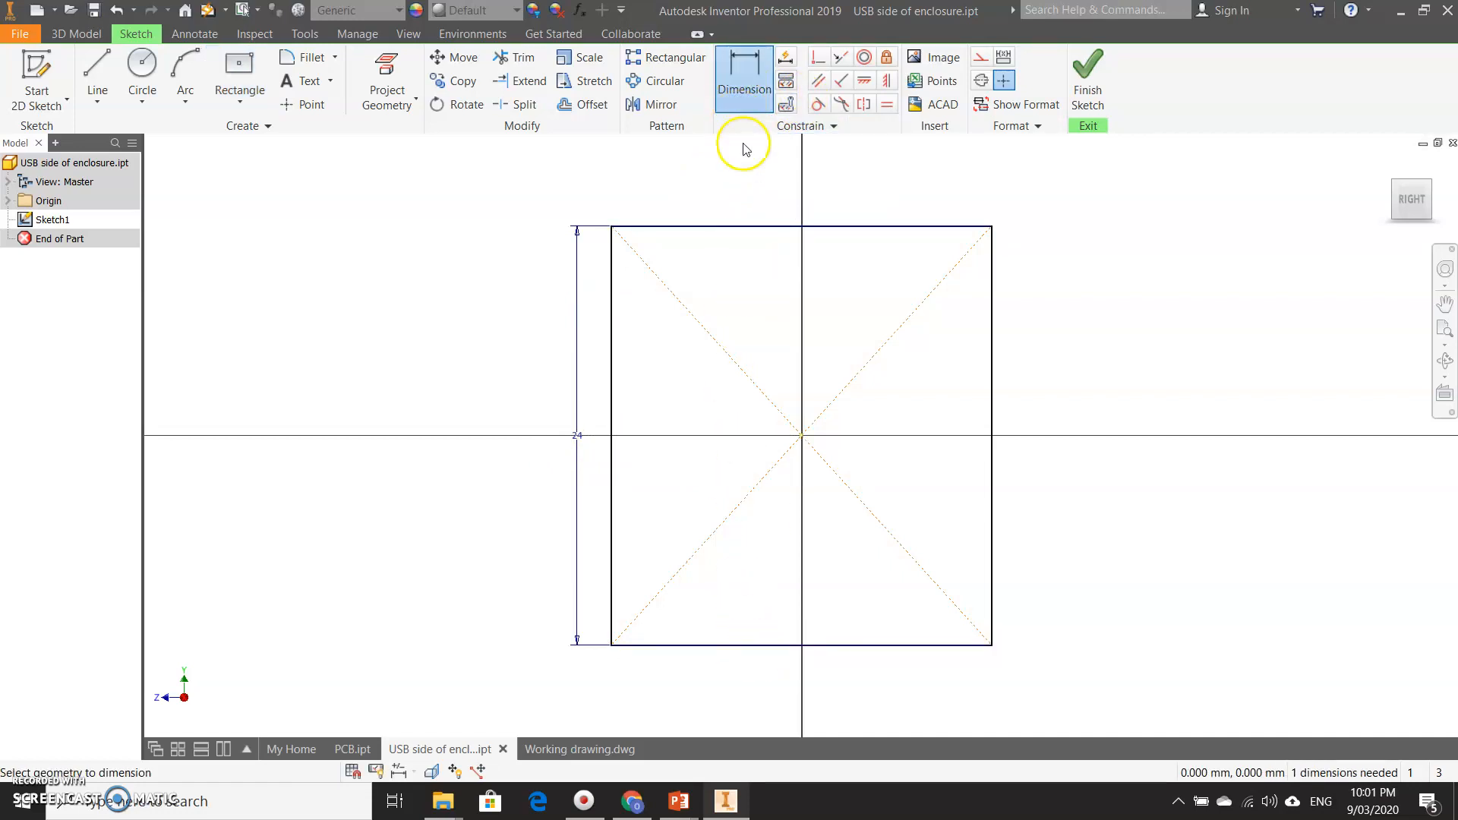
pyautogui.click(790, 227)
pyautogui.click(807, 190)
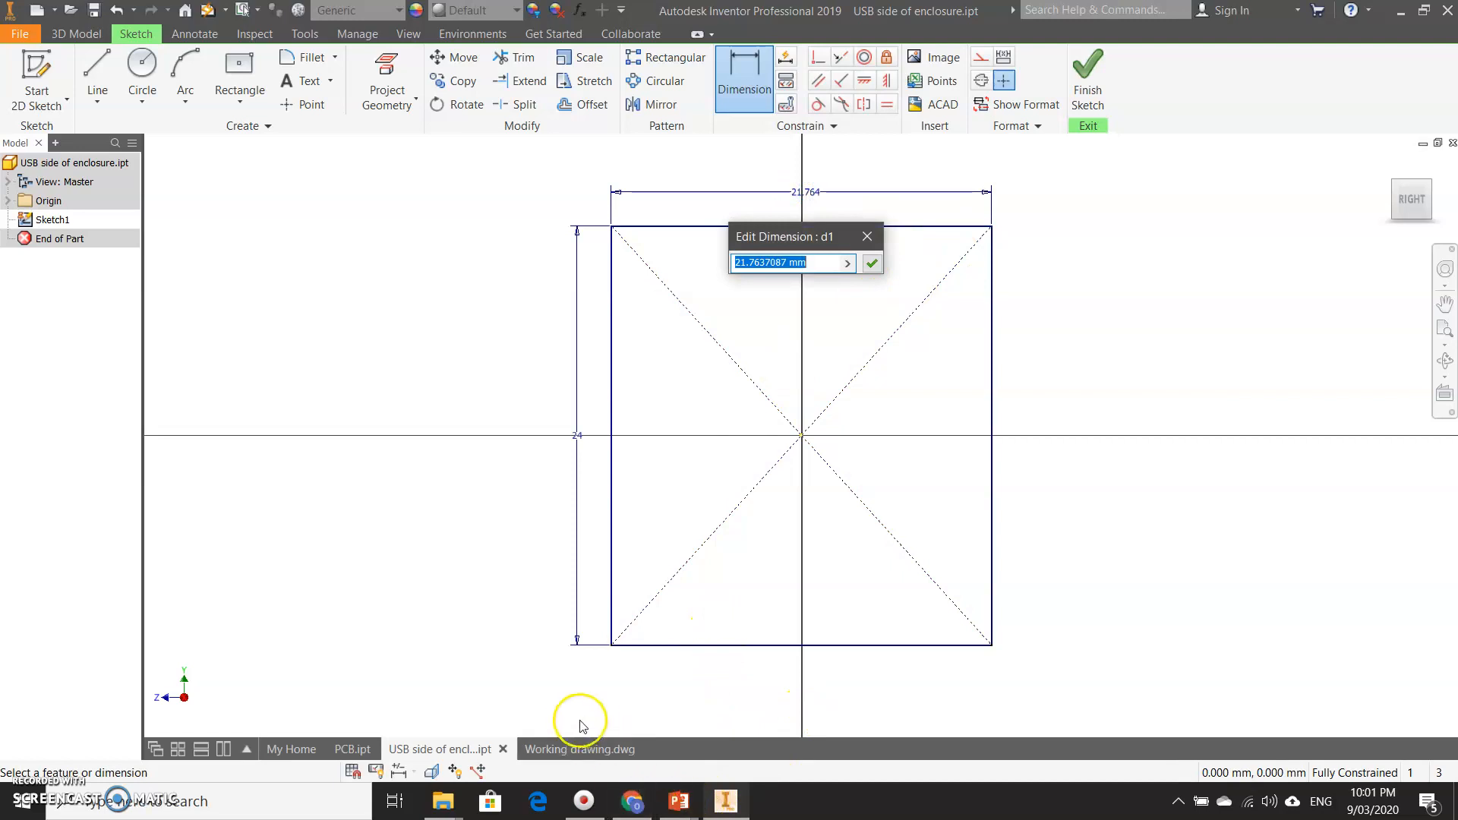
pyautogui.click(566, 751)
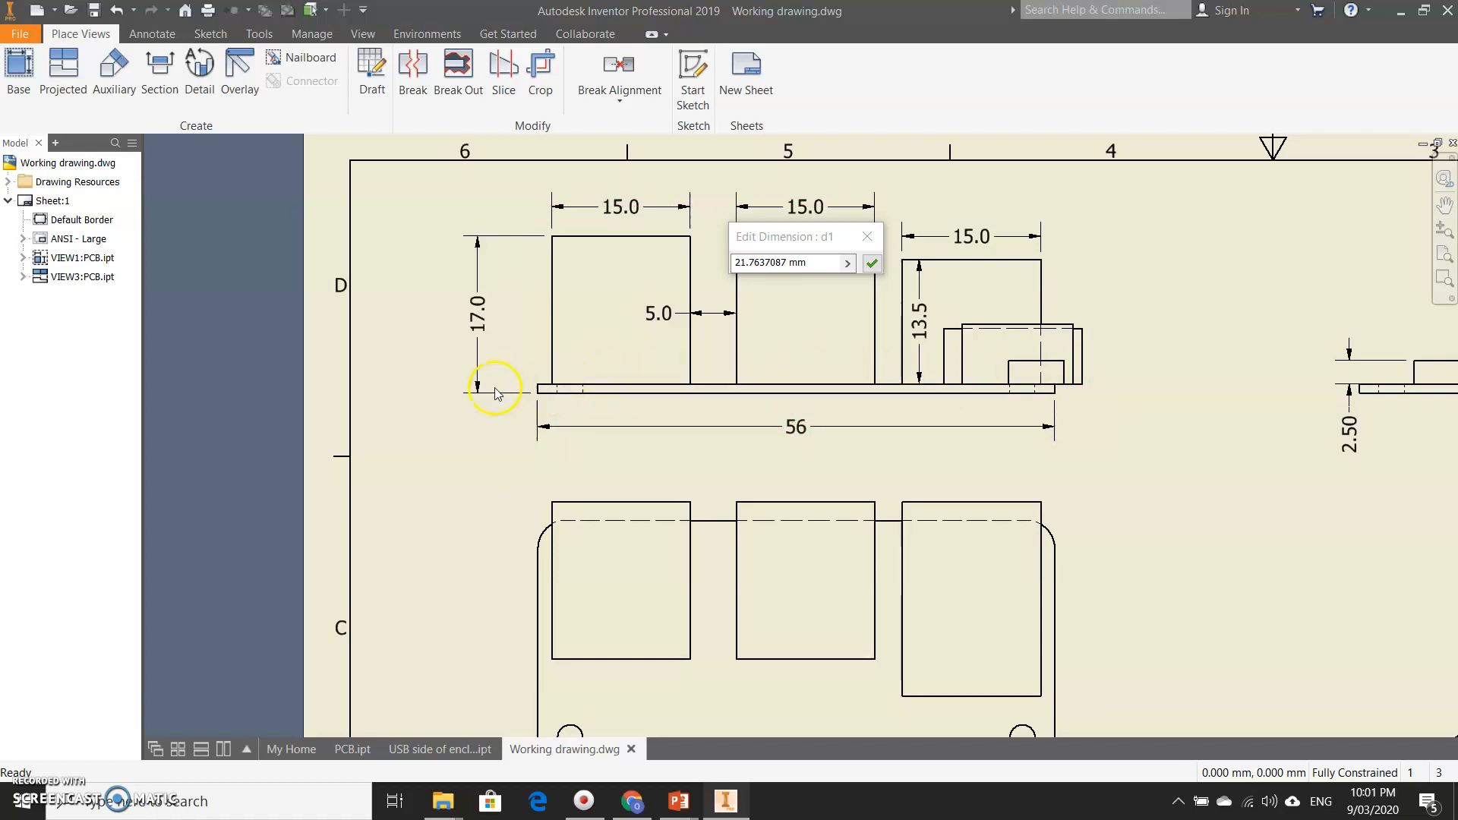
pyautogui.moveTo(678, 801)
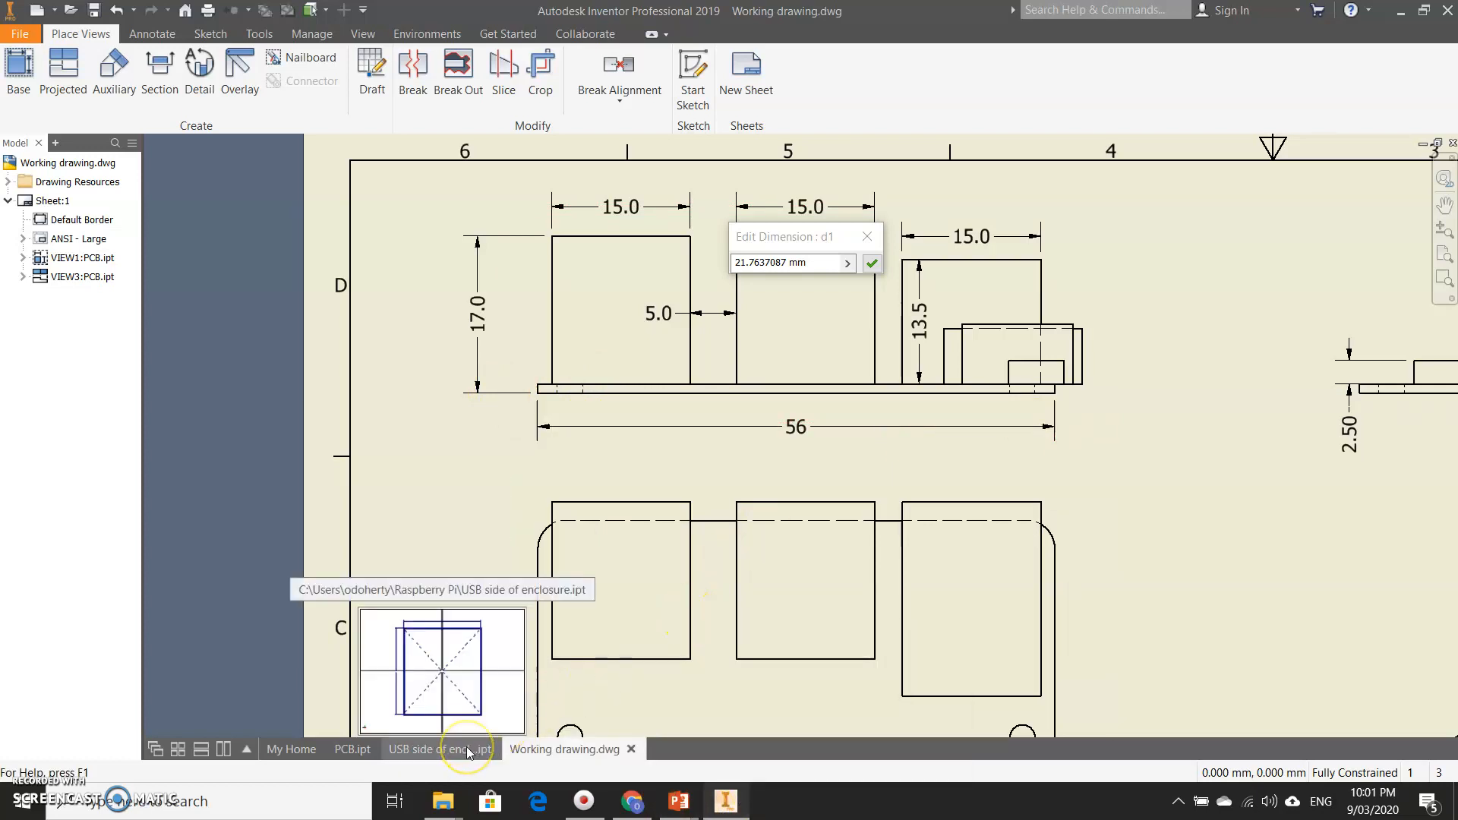
pyautogui.click(468, 753)
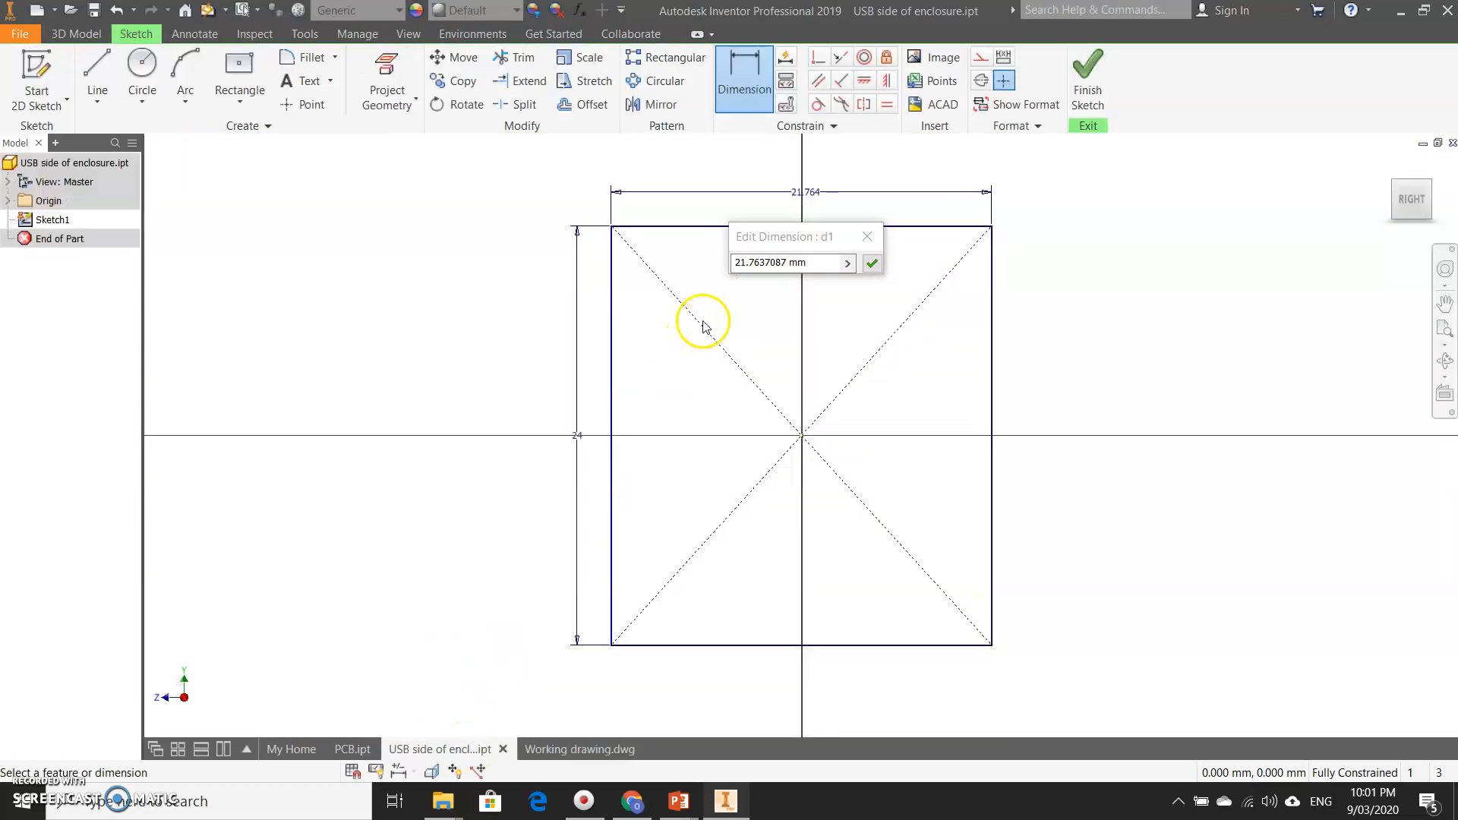
pyautogui.click(793, 266)
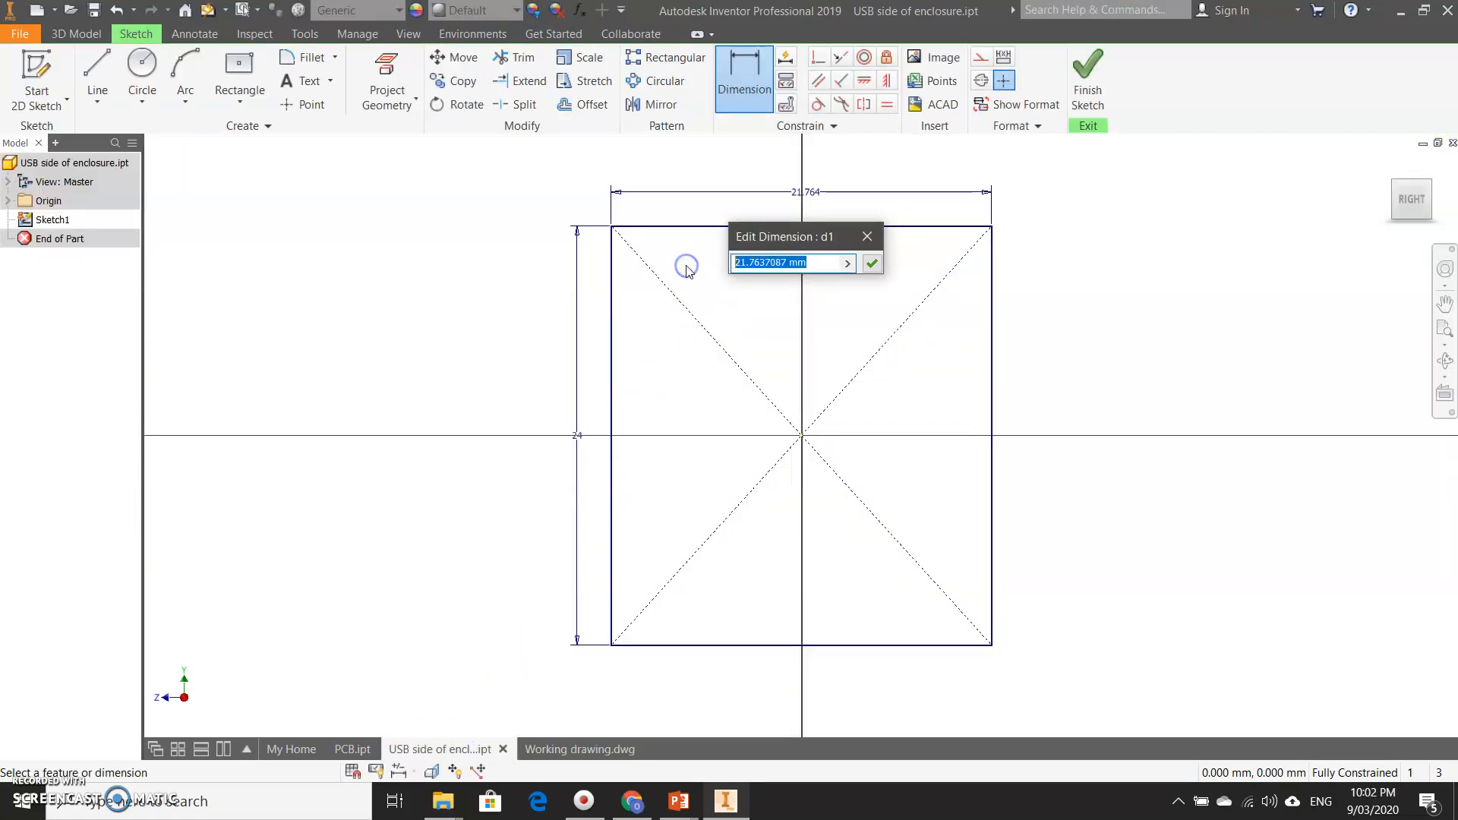
pyautogui.write('56')
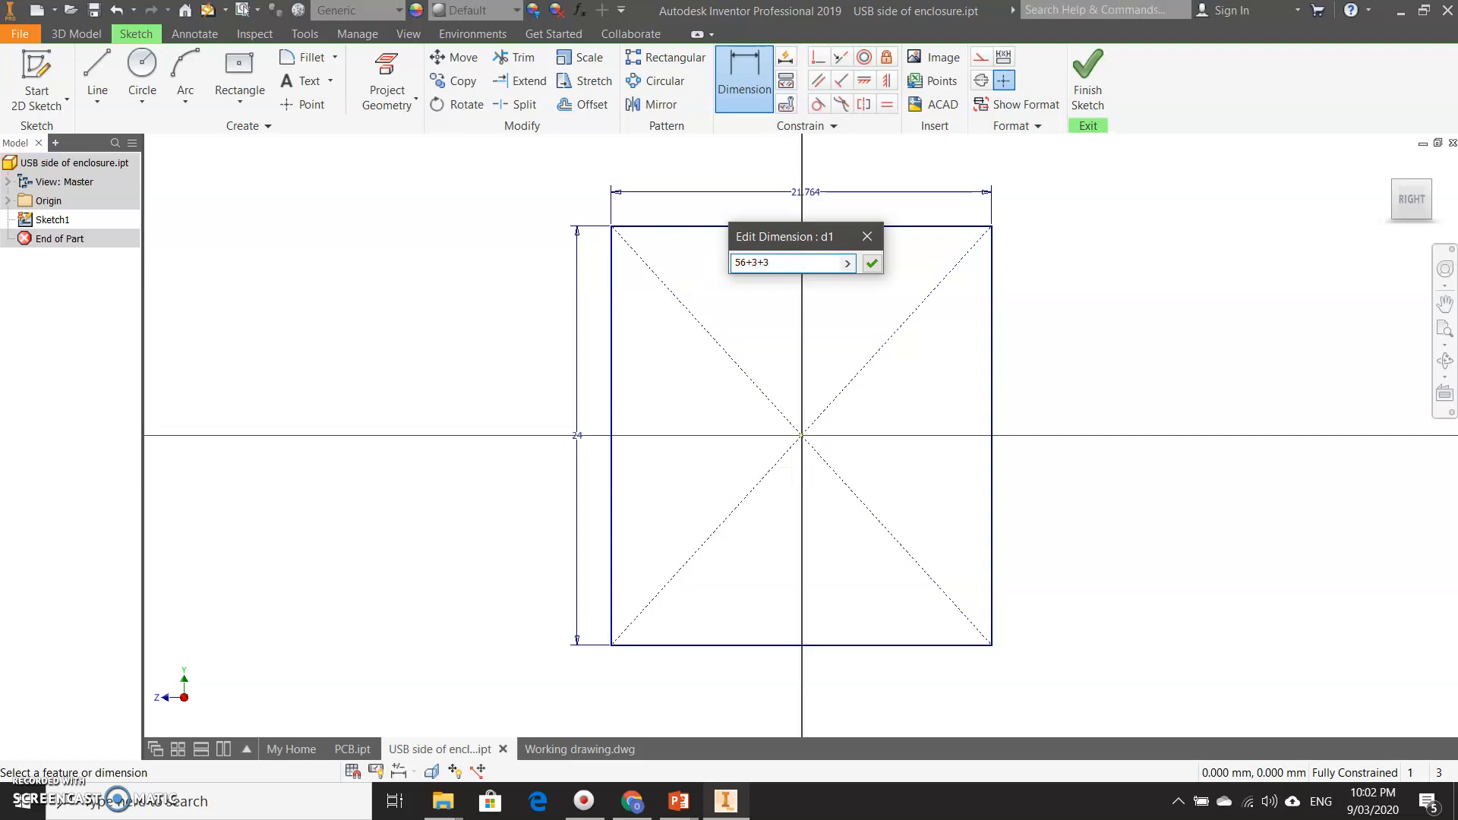
pyautogui.write('+3+3')
pyautogui.press('Return')
# - Measure the gap between the board's left edge and the first USB block in the working drawing, without keeping the dimension
pyautogui.scroll(2, 790, 345)
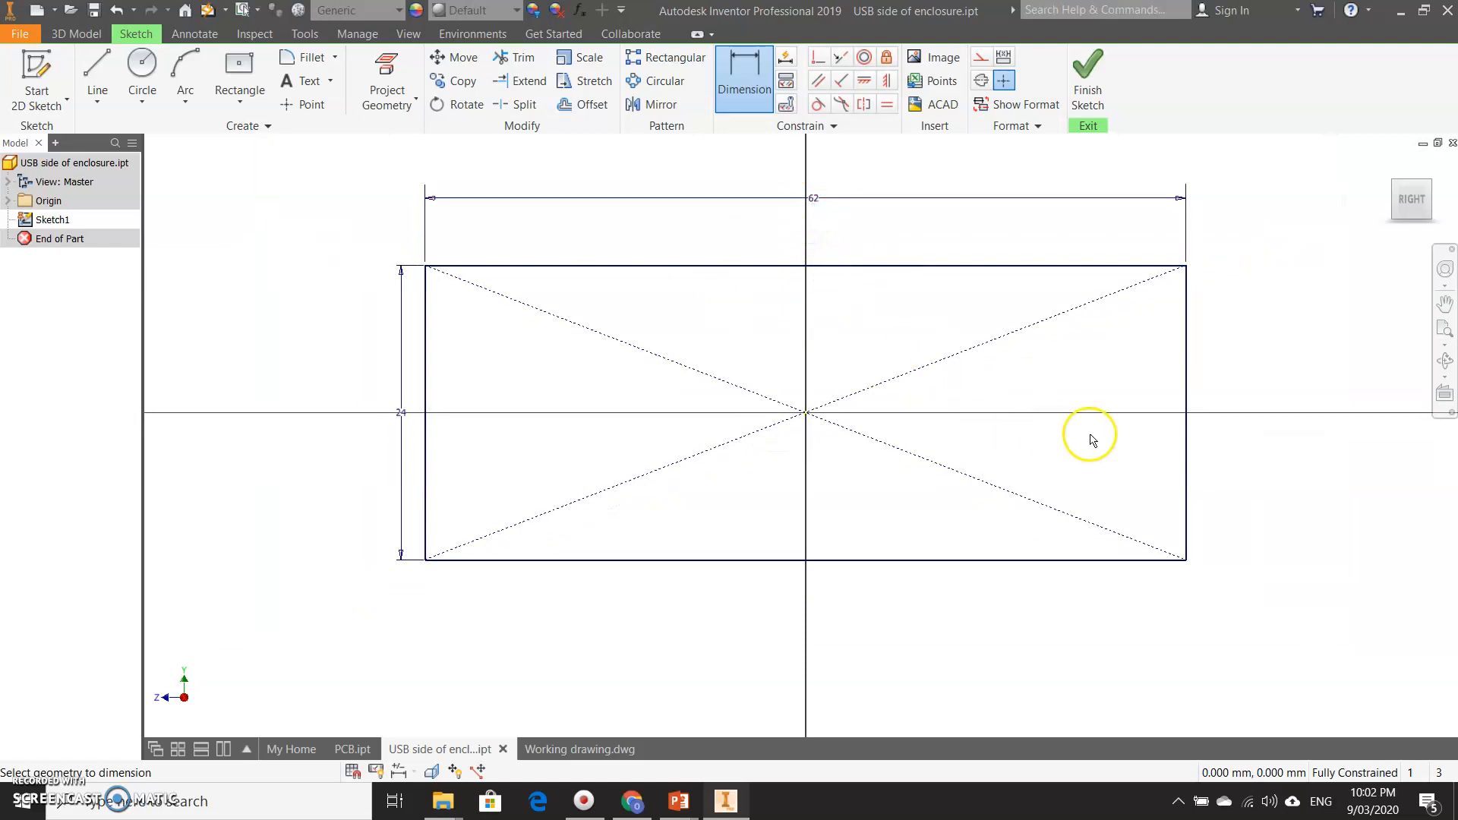
pyautogui.scroll(-3, 1163, 427)
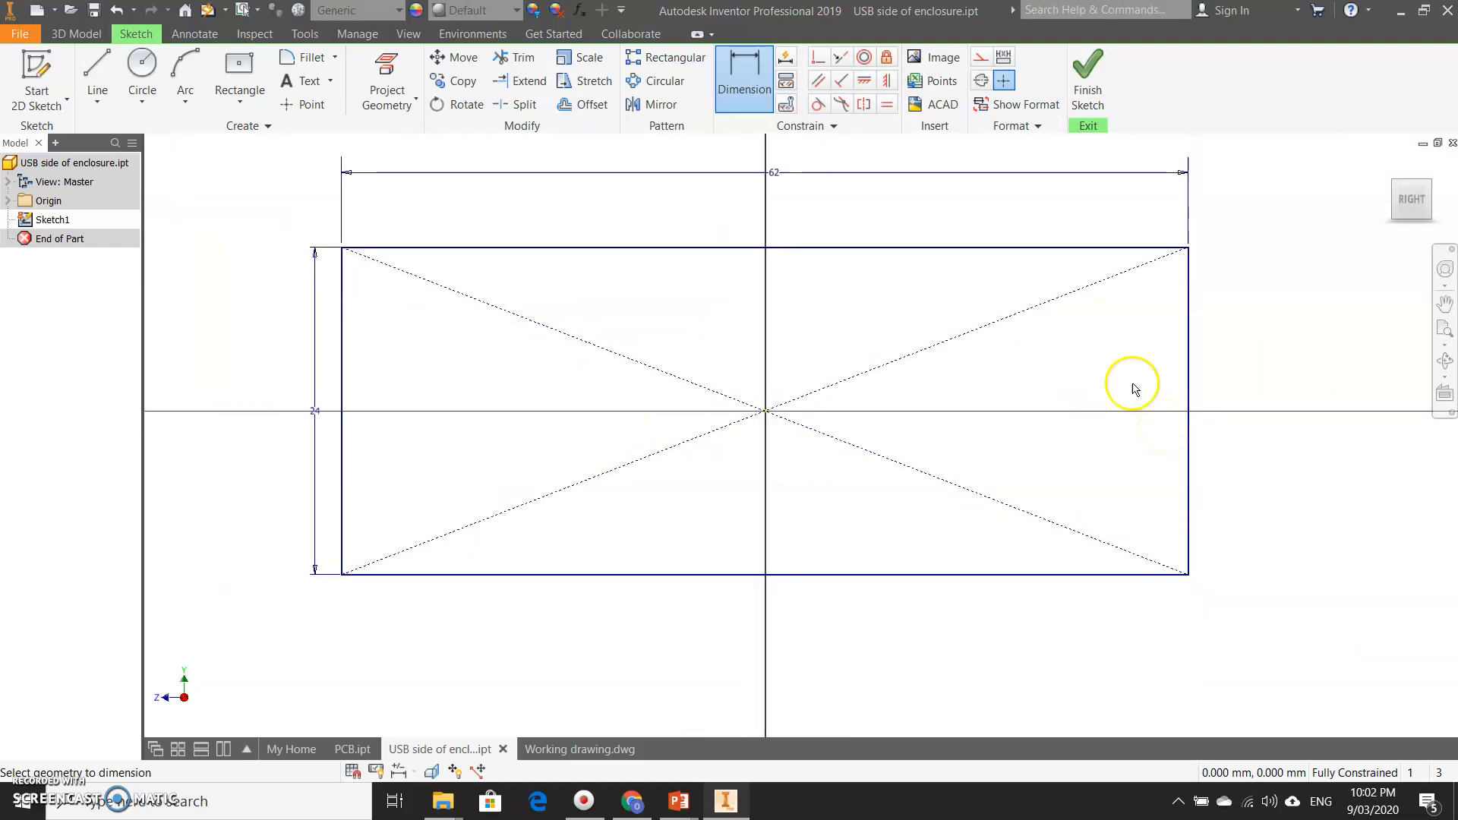
pyautogui.scroll(-2, 917, 267)
pyautogui.click(608, 168)
pyautogui.scroll(-2, 608, 168)
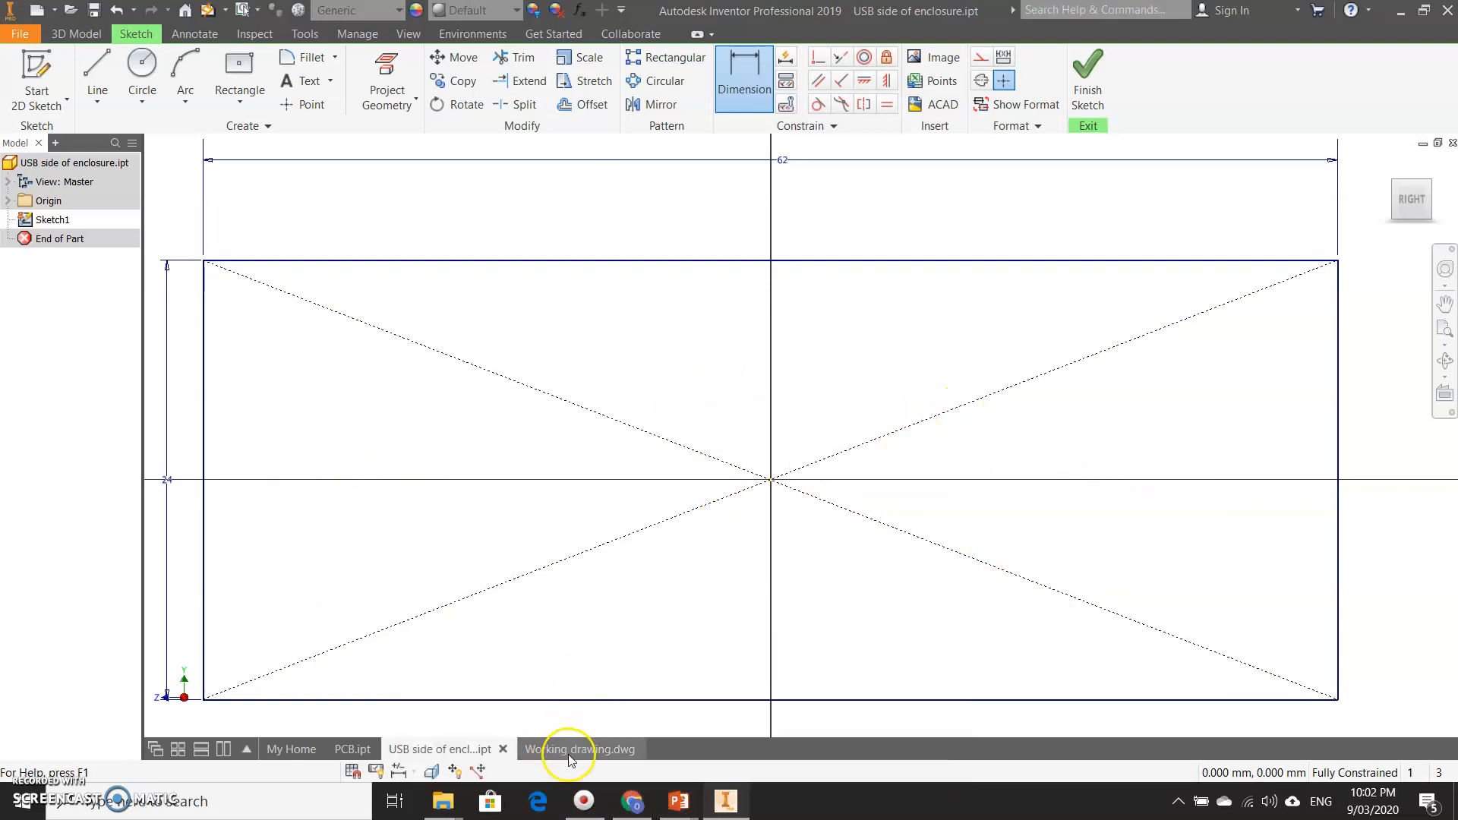
pyautogui.moveTo(572, 758)
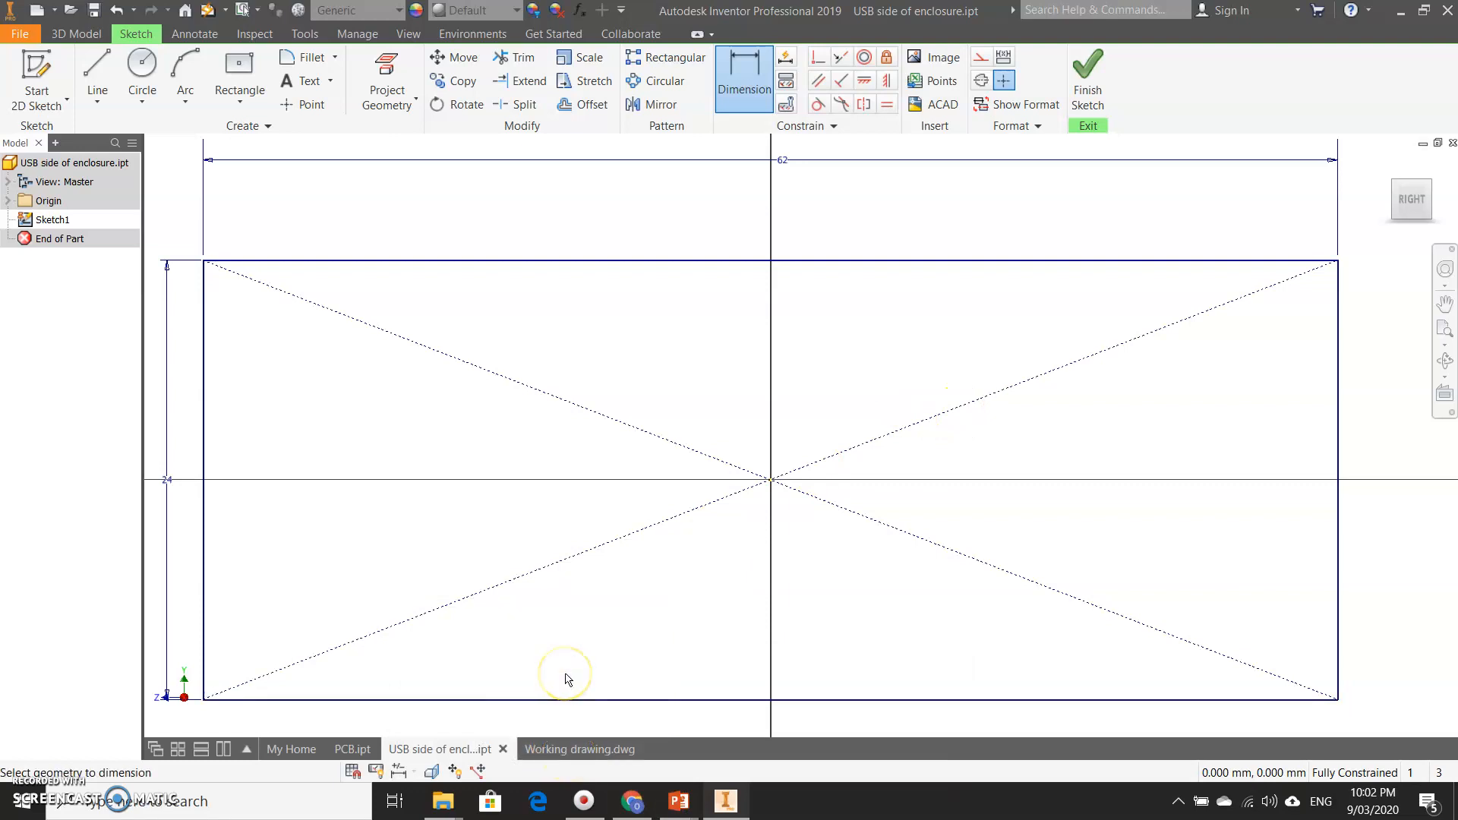
pyautogui.click(571, 748)
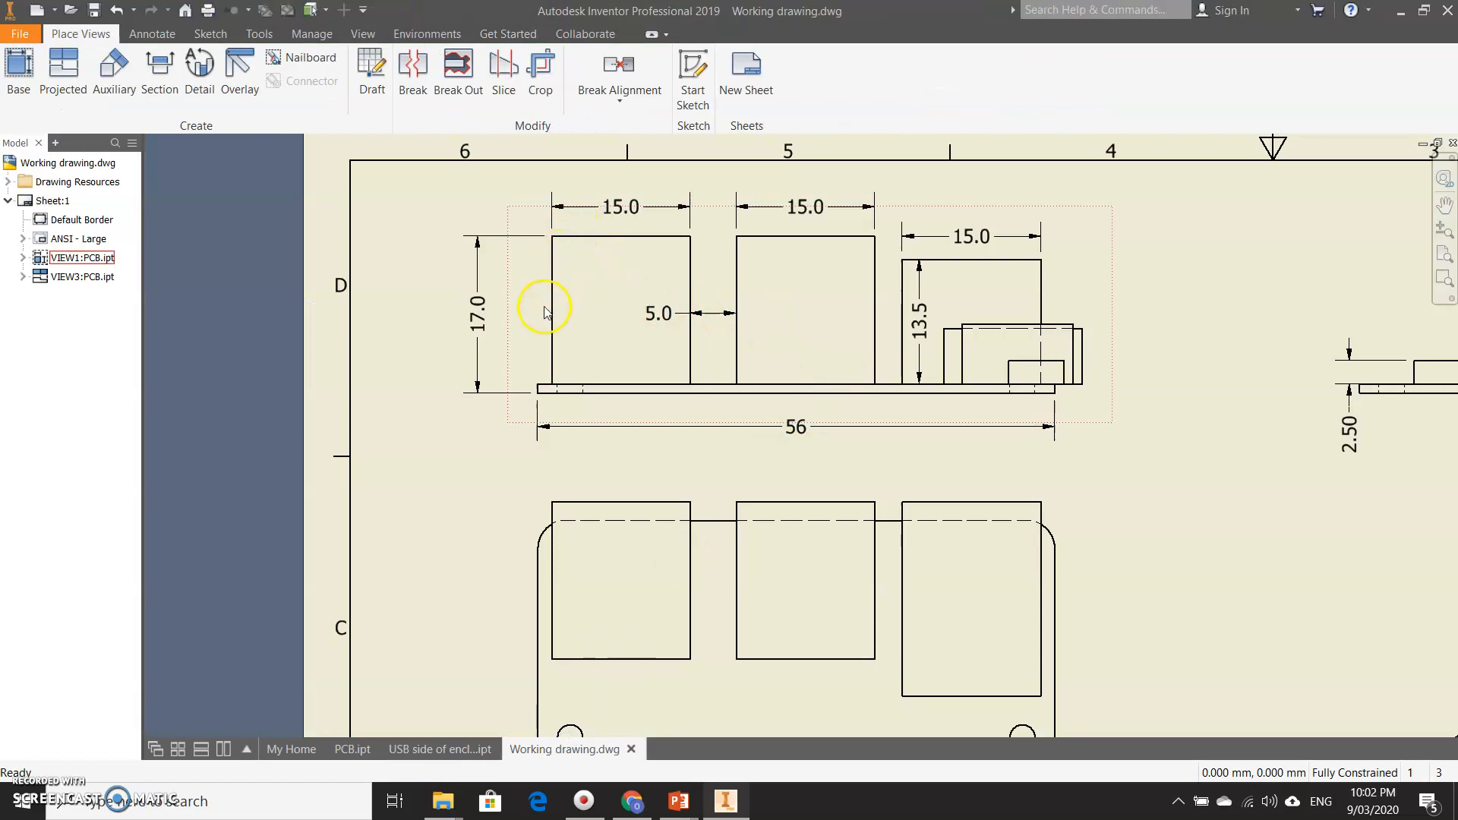
pyautogui.click(137, 33)
pyautogui.click(30, 76)
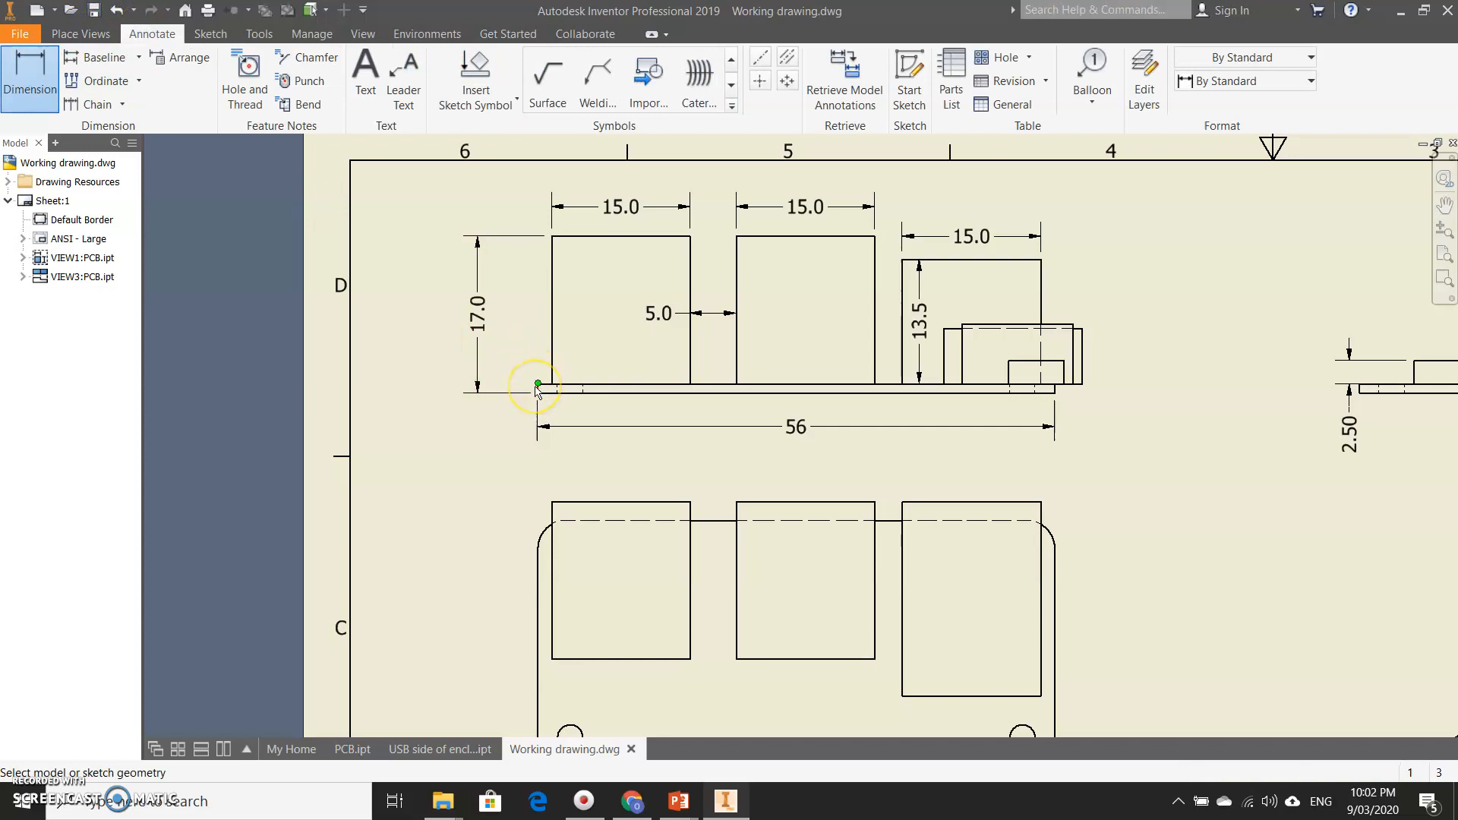
pyautogui.click(538, 385)
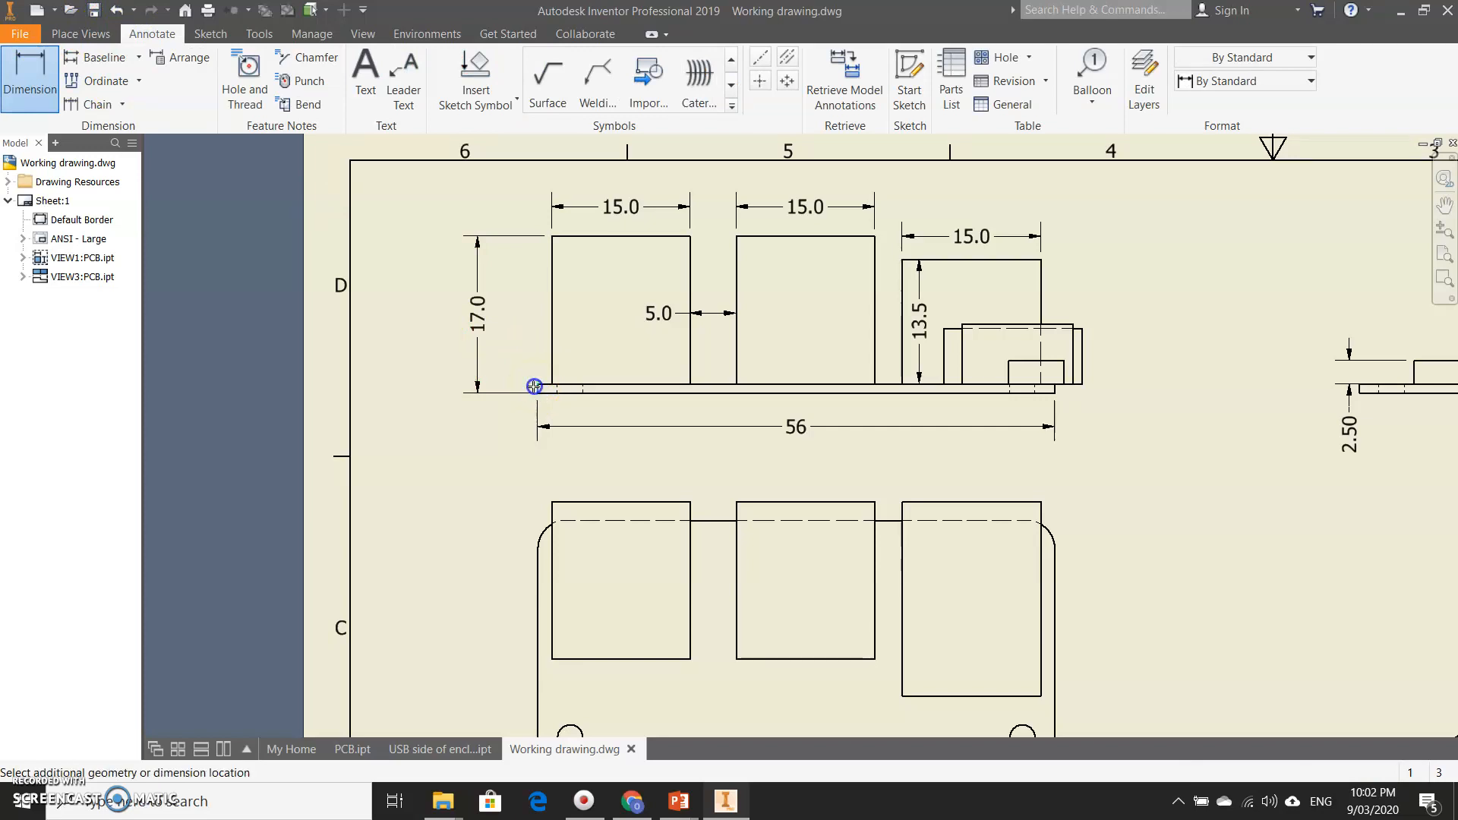
pyautogui.click(552, 333)
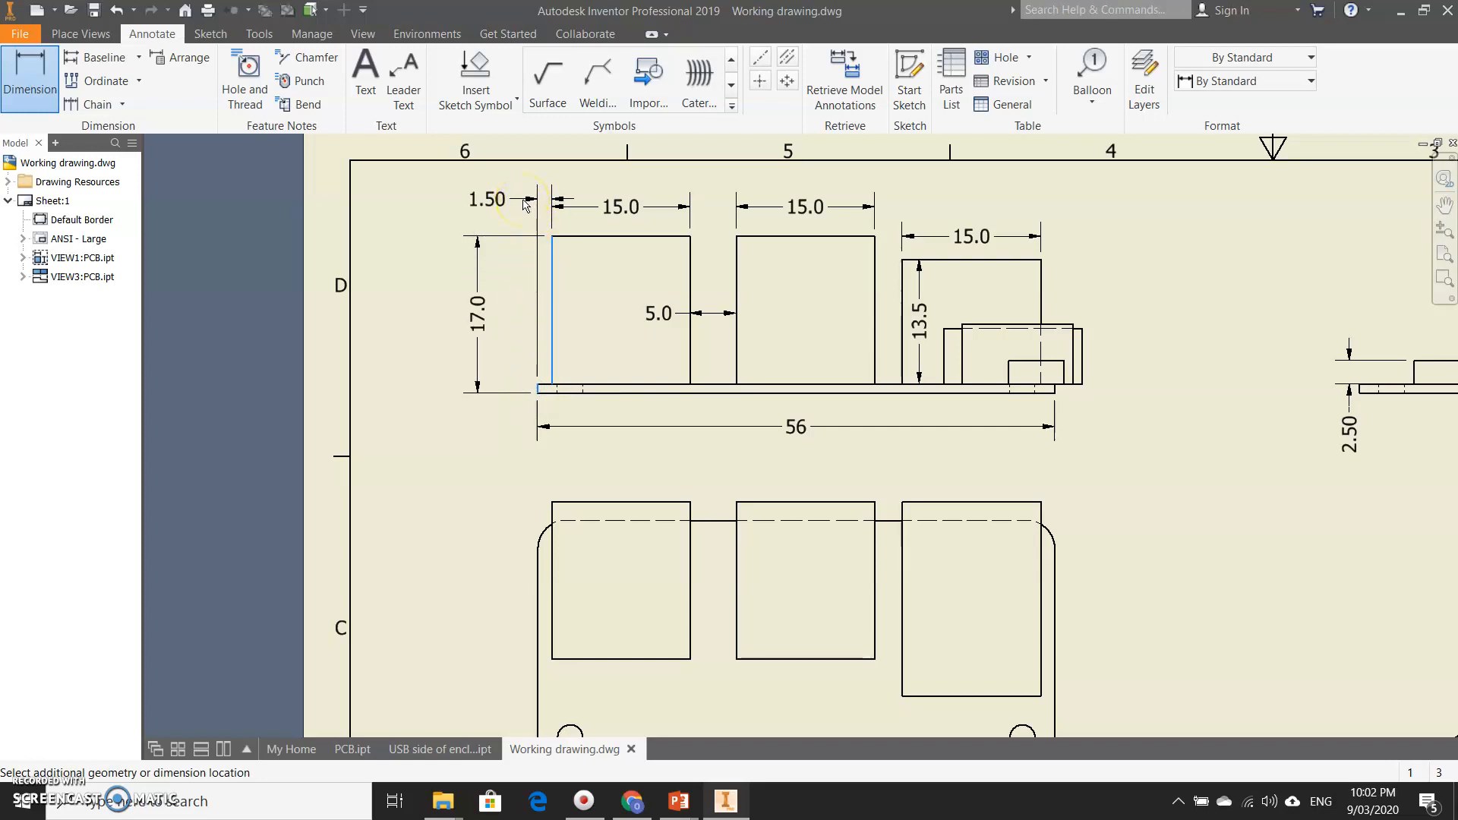
pyautogui.press('Escape')
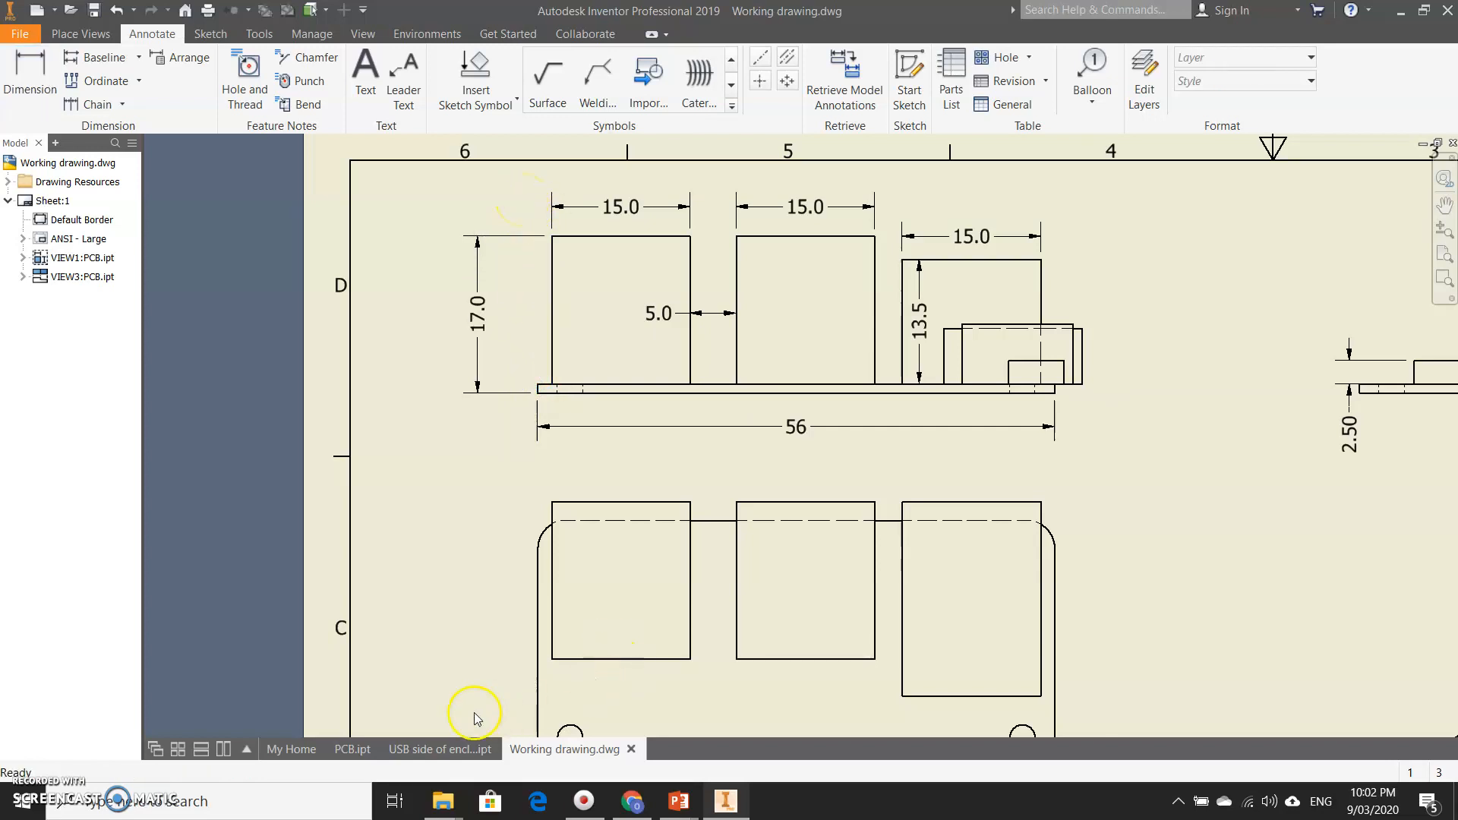
# - In the enclosure sketch, draw a two-point rectangle 15 mm wide and 16 mm high inside the outline's left half, checking the working drawing for its size
pyautogui.moveTo(439, 762)
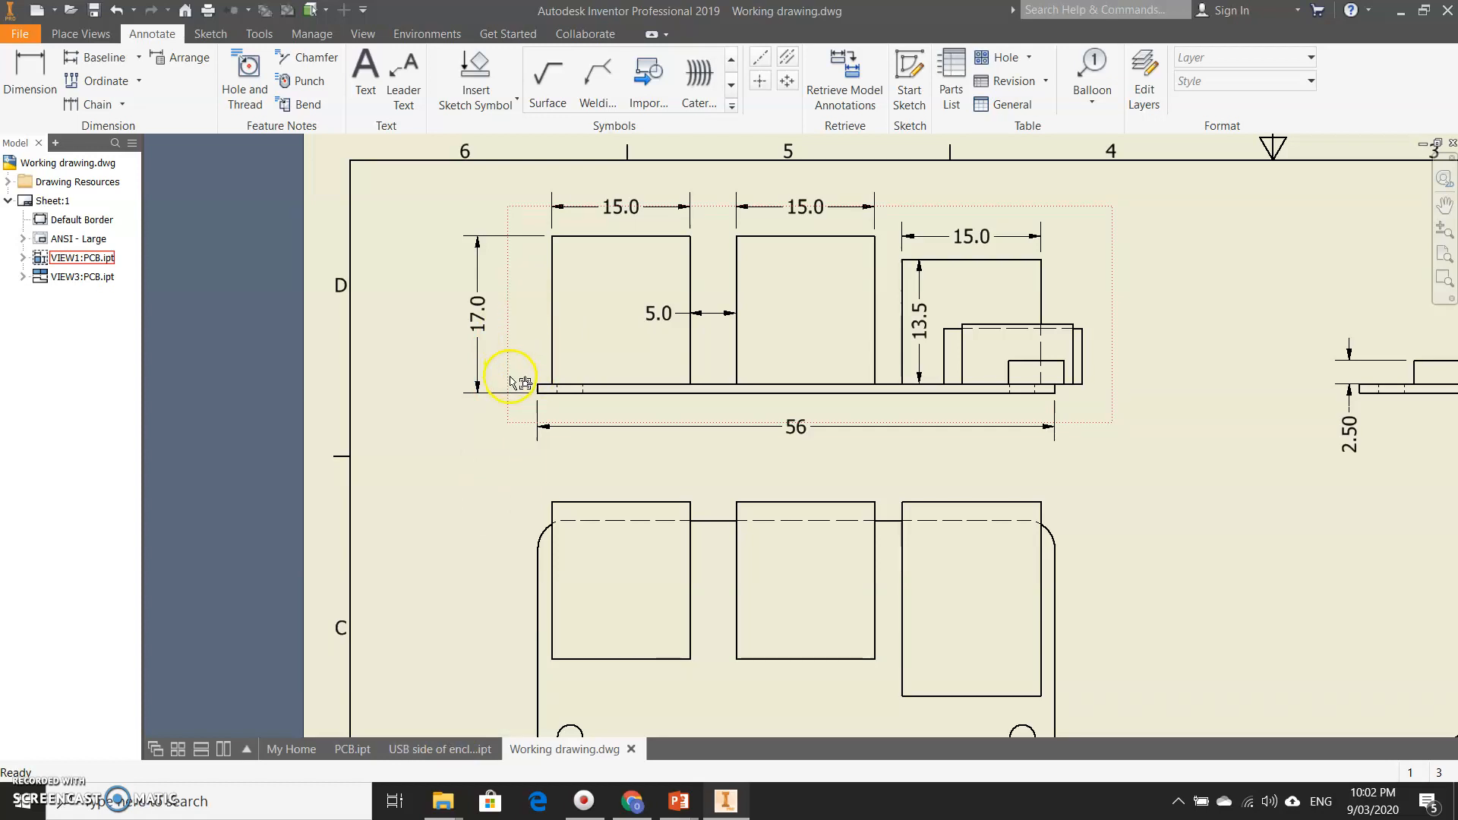
pyautogui.click(429, 749)
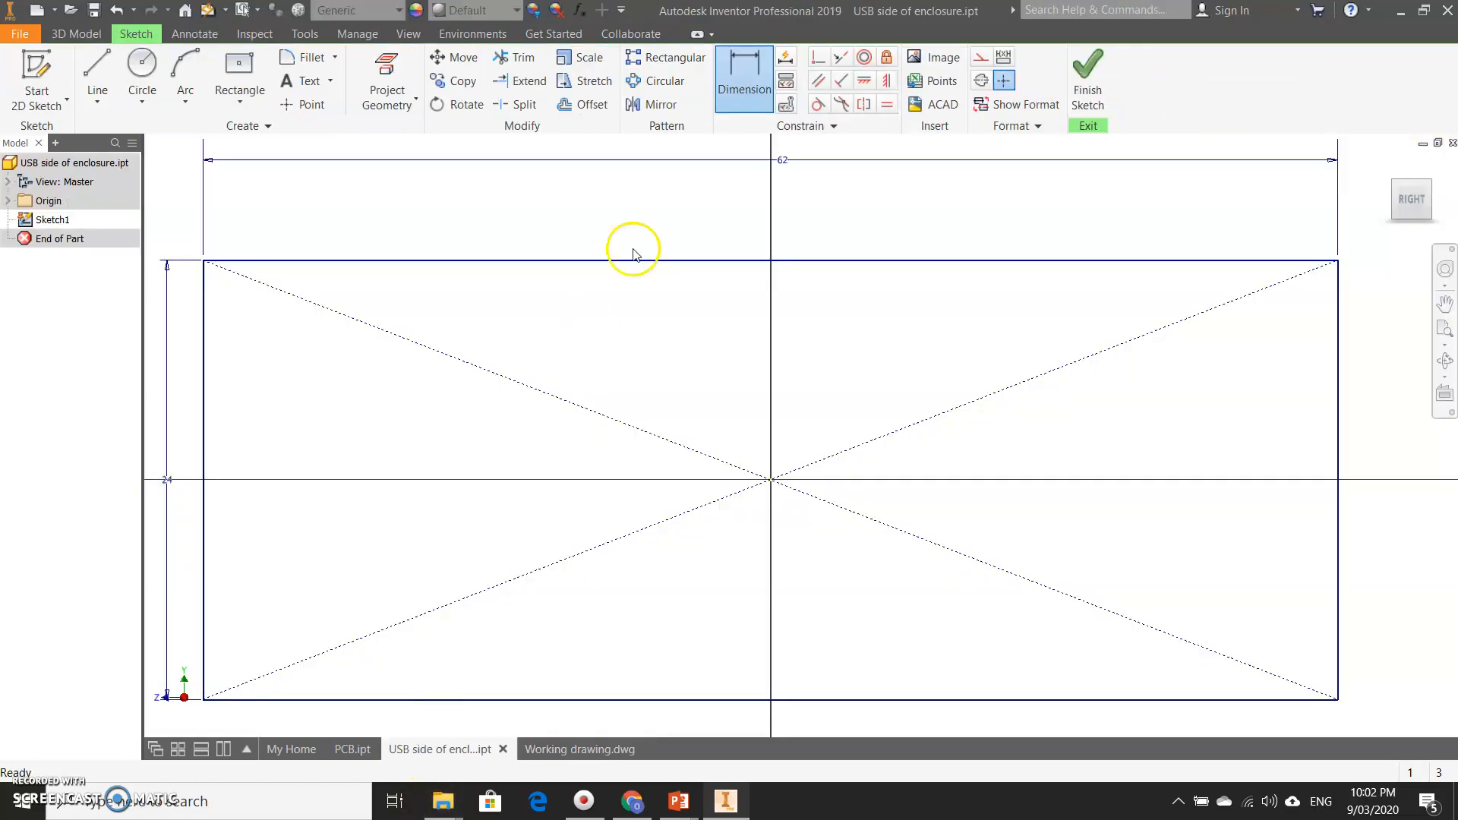
pyautogui.click(239, 66)
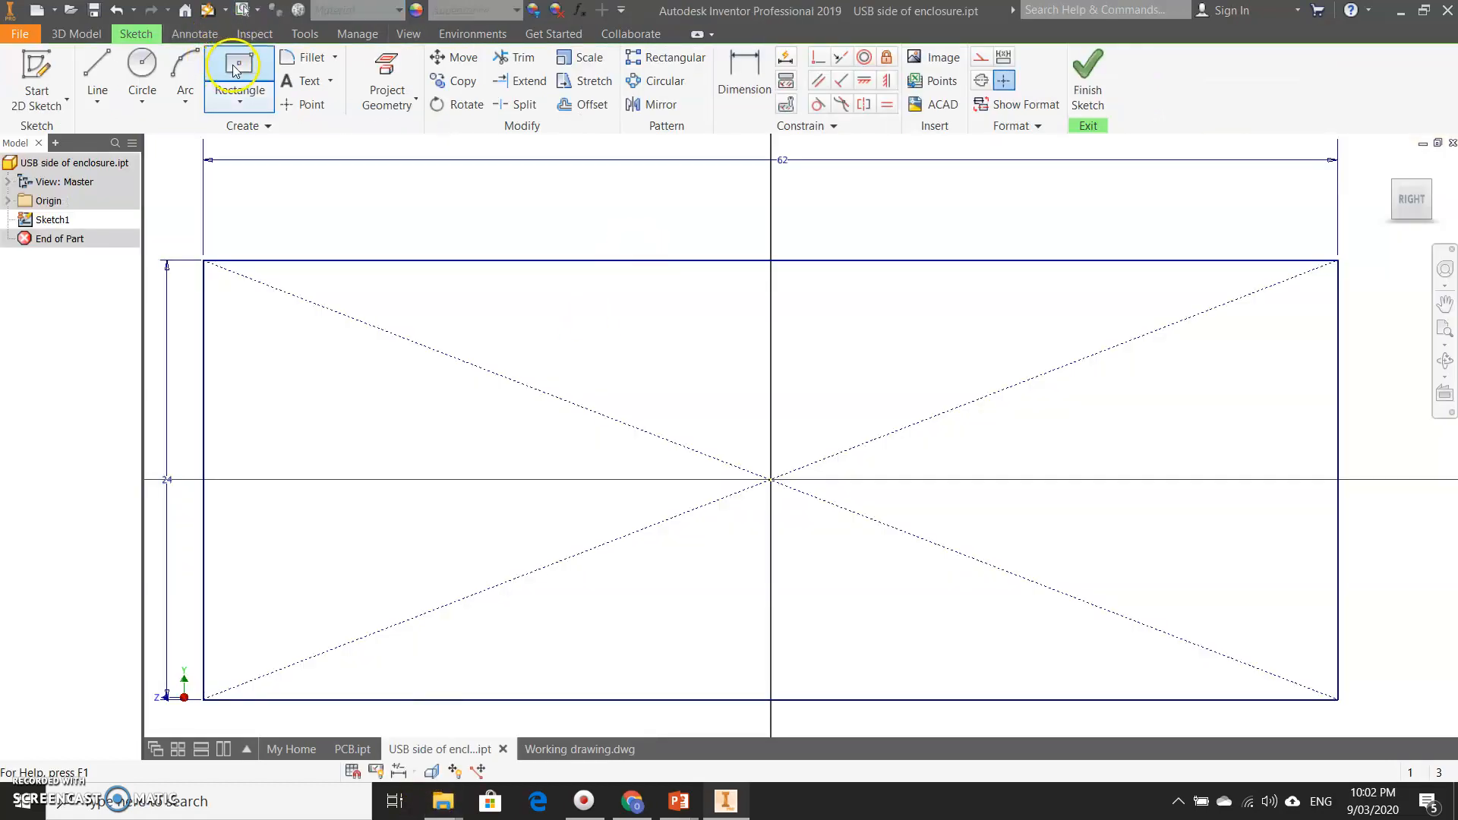
pyautogui.click(240, 102)
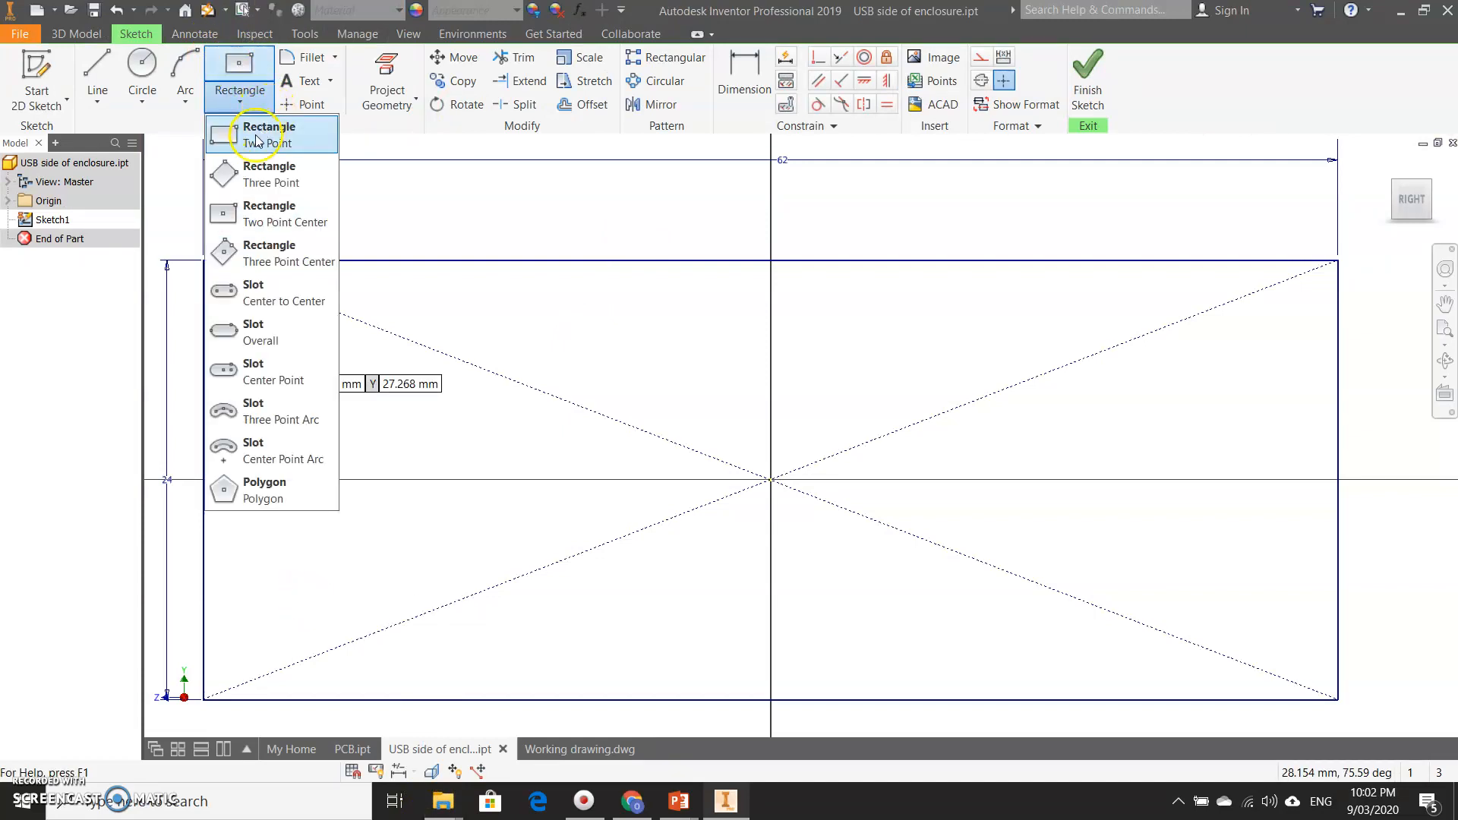
pyautogui.click(256, 139)
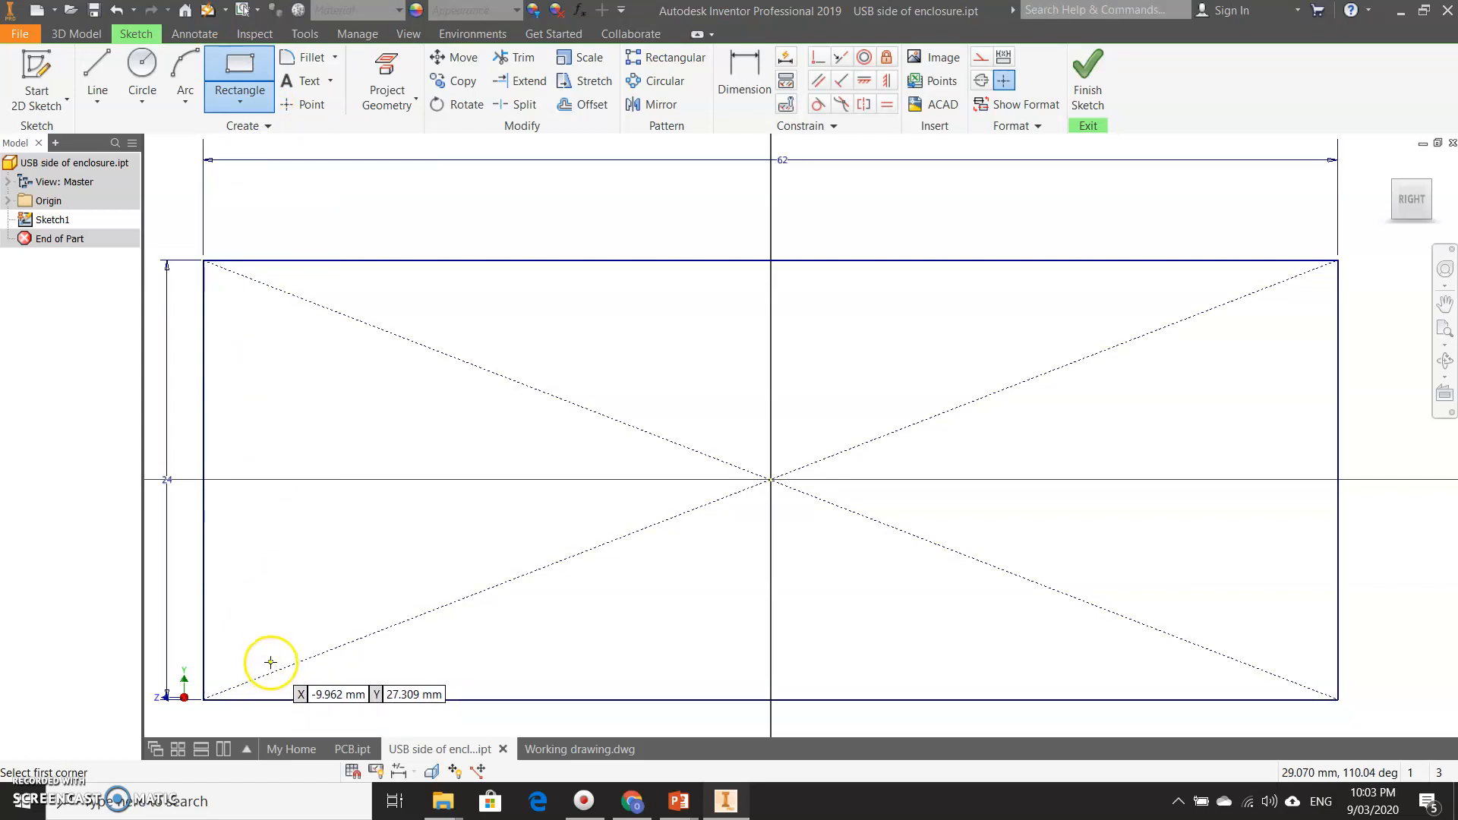
pyautogui.click(238, 103)
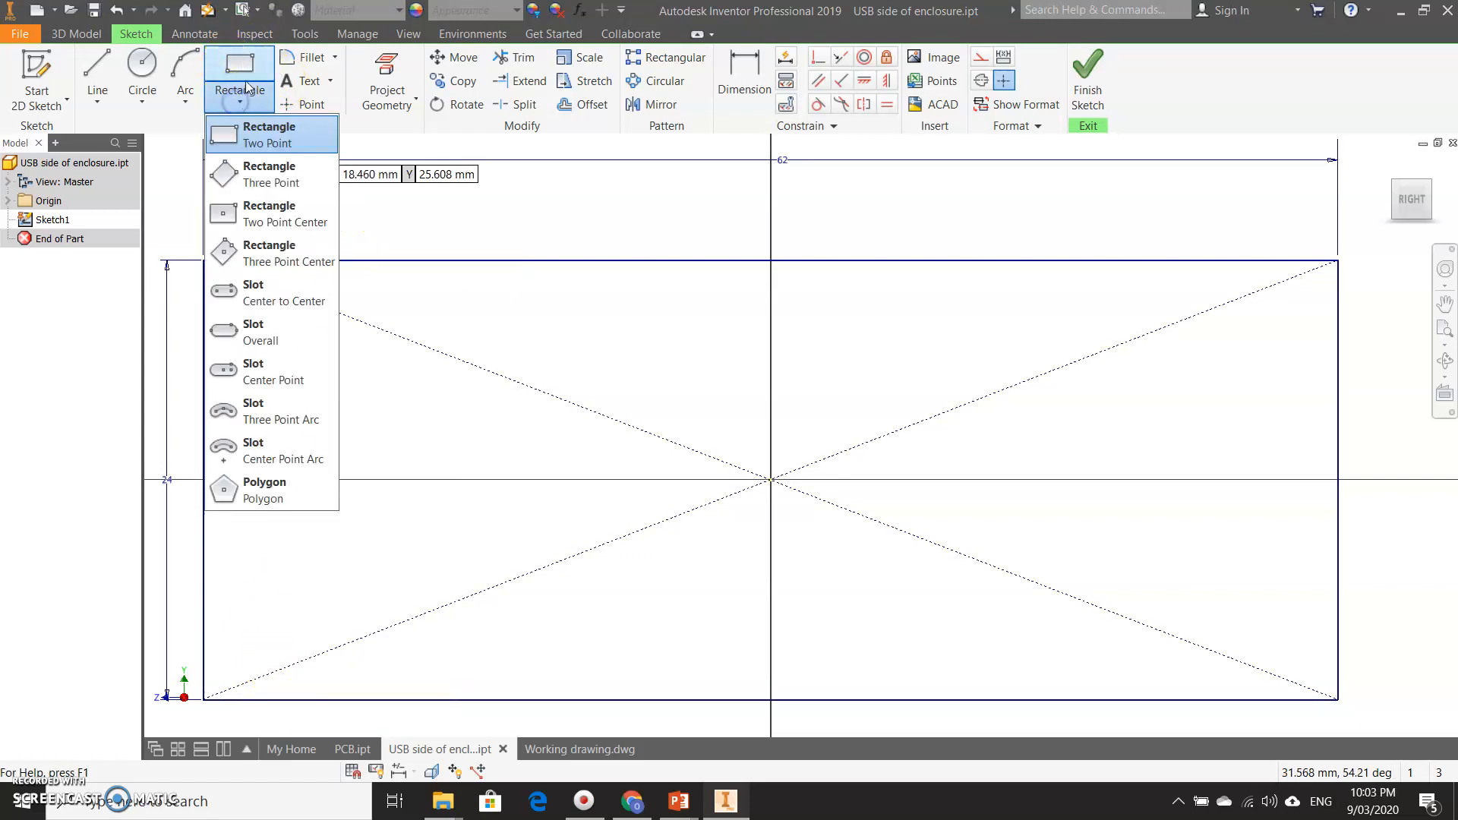
pyautogui.click(254, 134)
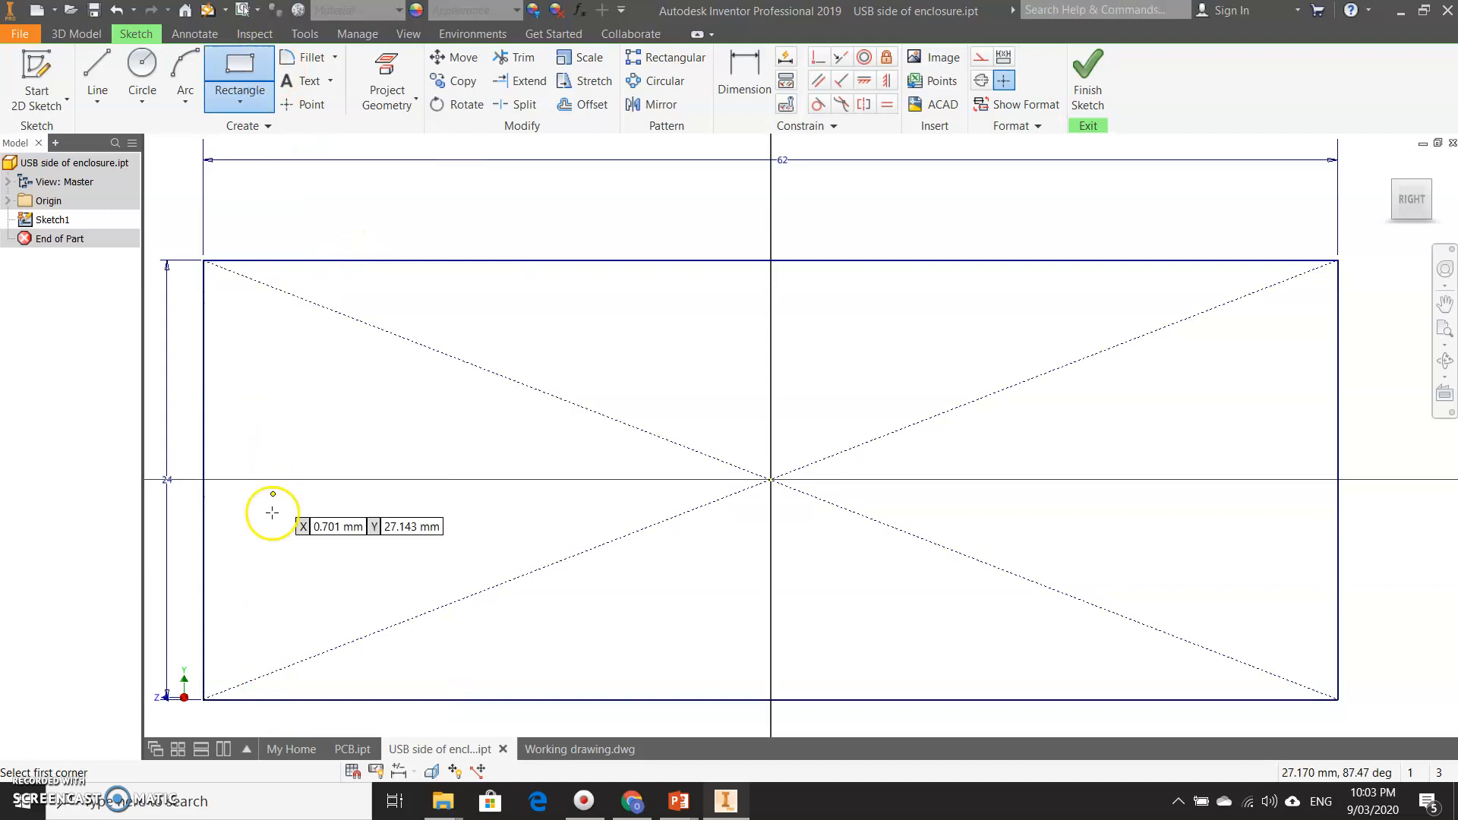
pyautogui.click(267, 653)
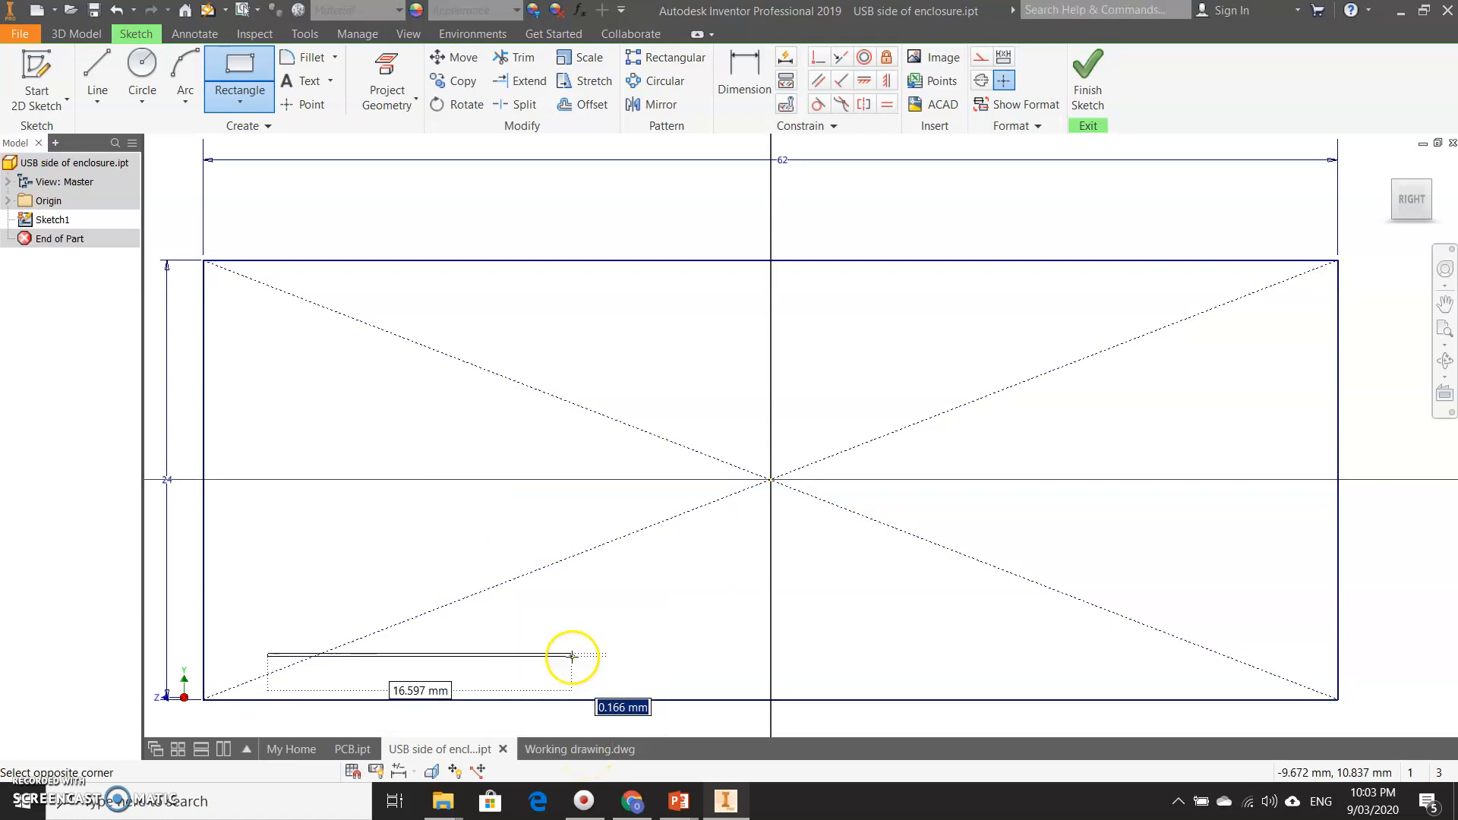
pyautogui.click(571, 749)
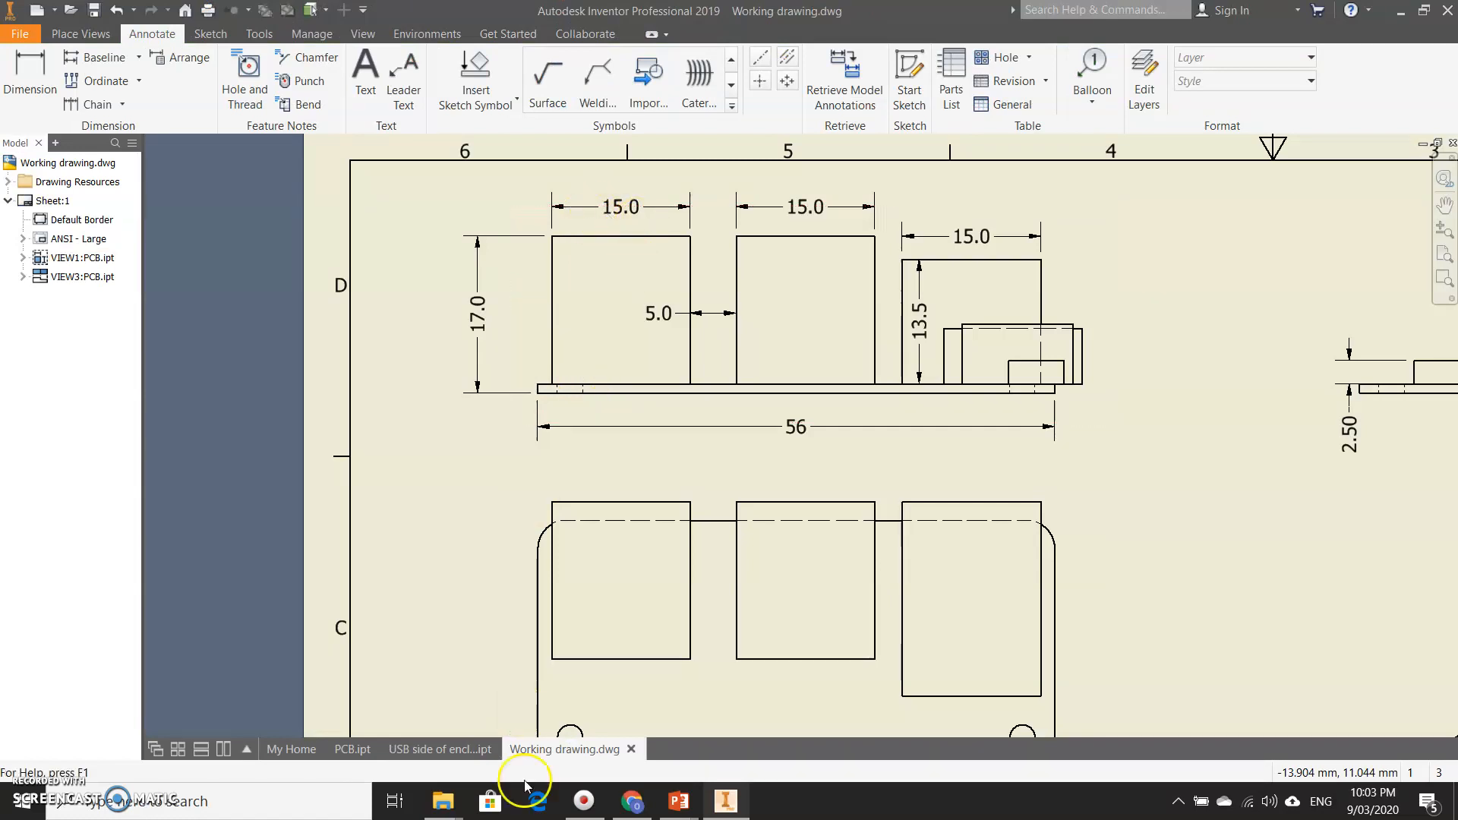
pyautogui.click(448, 749)
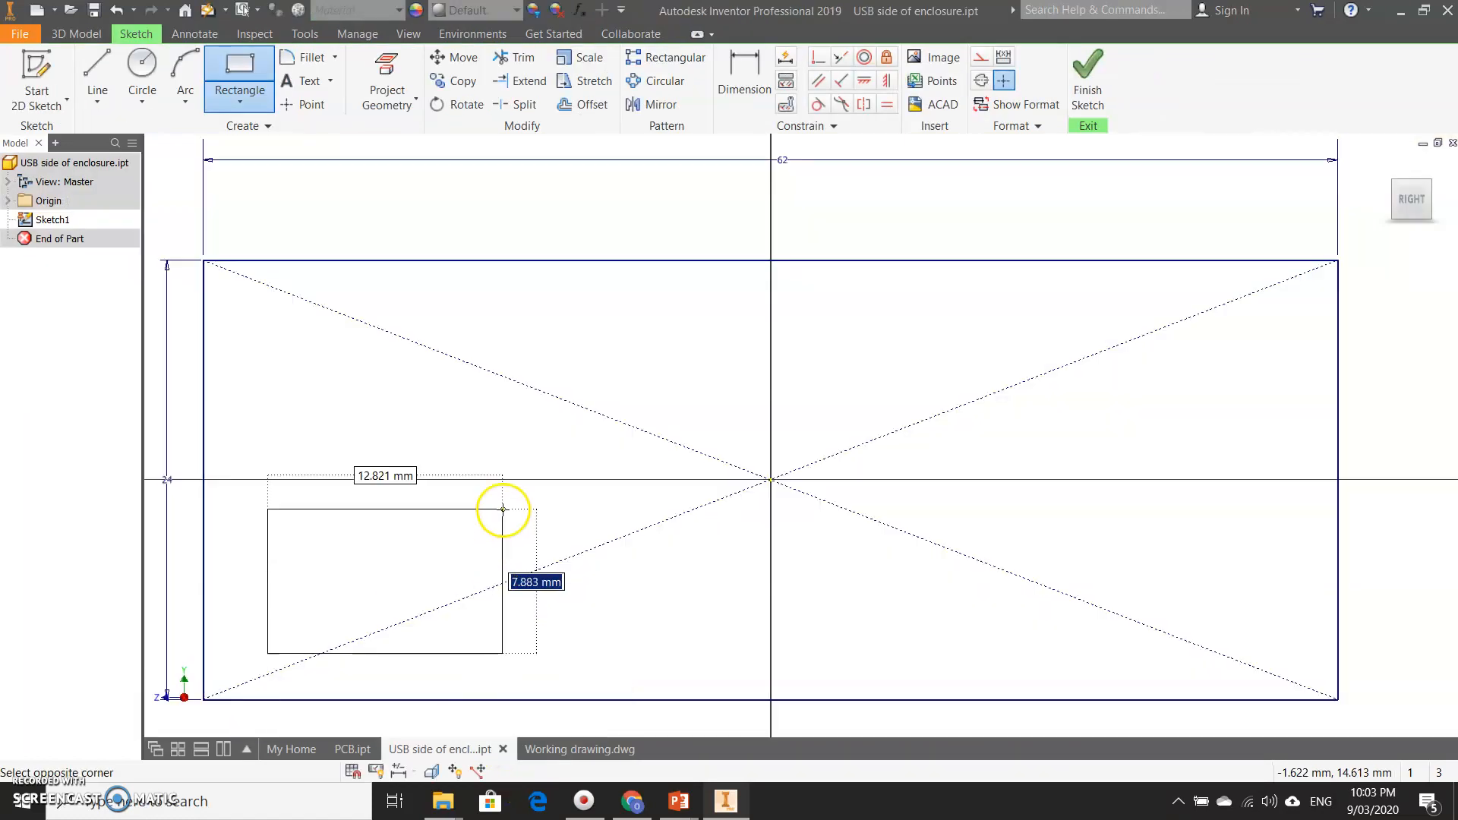
pyautogui.write('16')
pyautogui.press('Tab')
pyautogui.write('15')
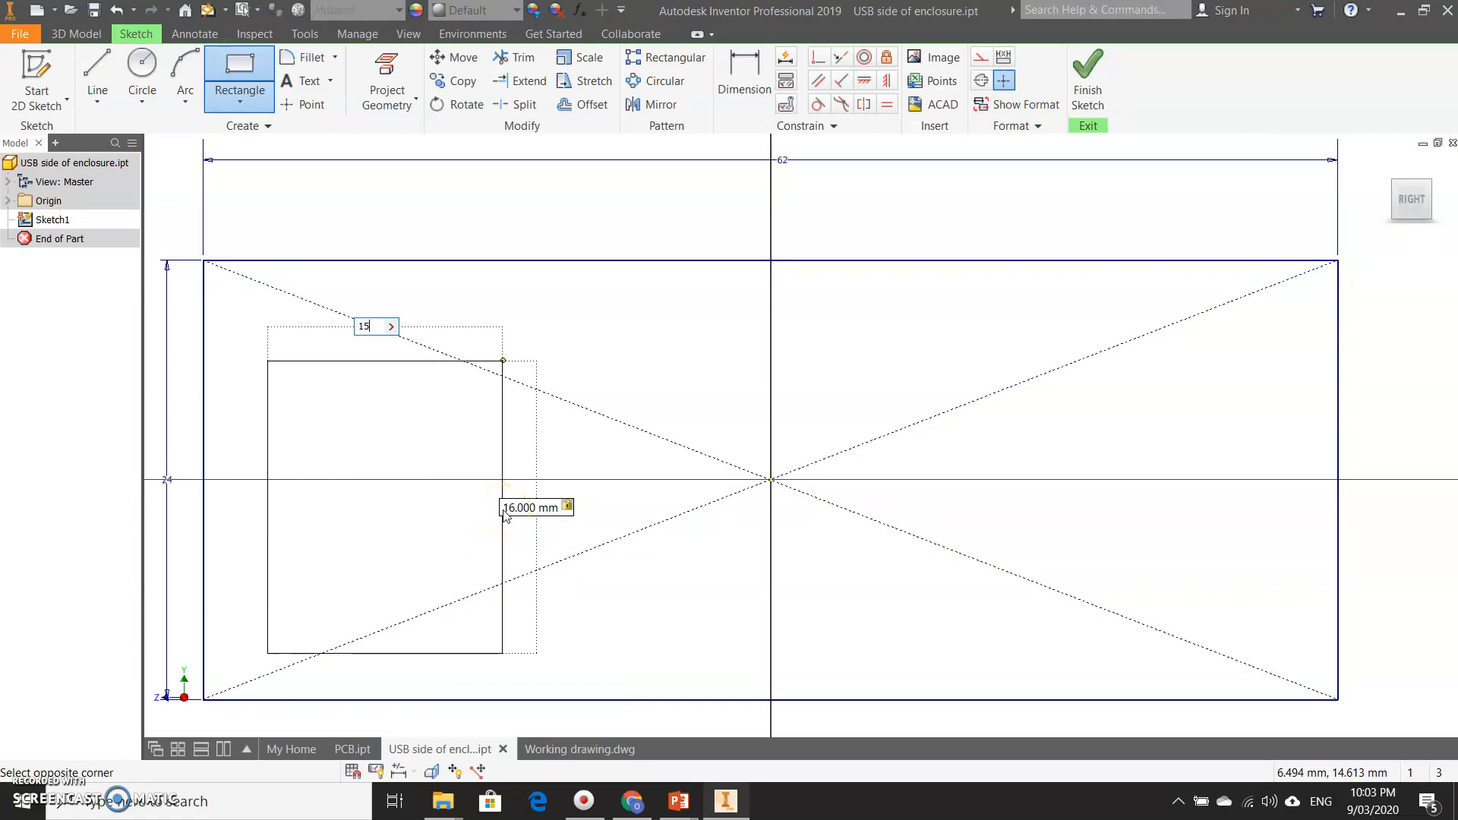
pyautogui.press('Return')
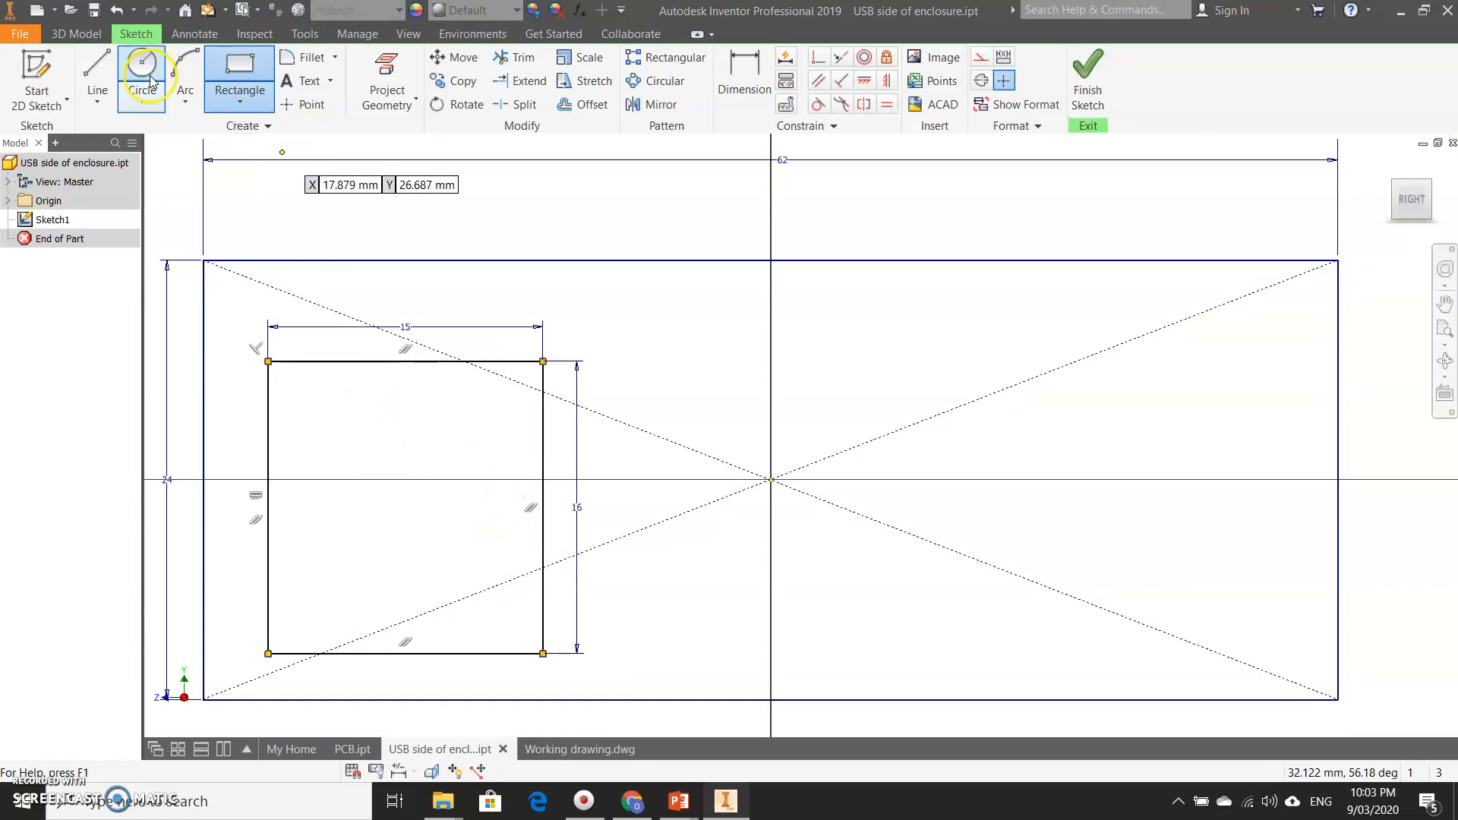
# - Set the distance between the small rectangle's bottom edge and the outline's bottom edge to 4 mm
pyautogui.click(743, 76)
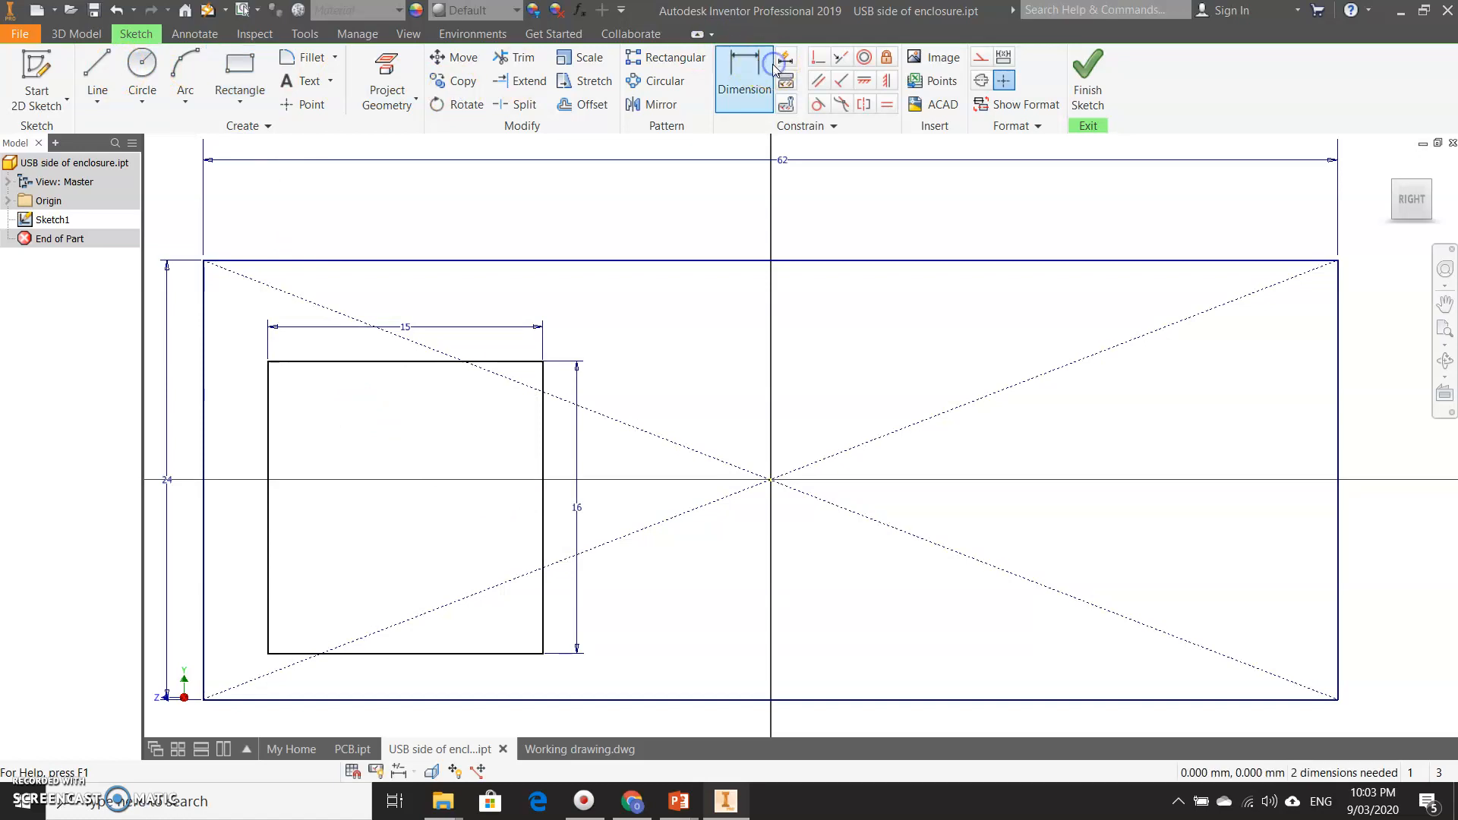
pyautogui.click(466, 653)
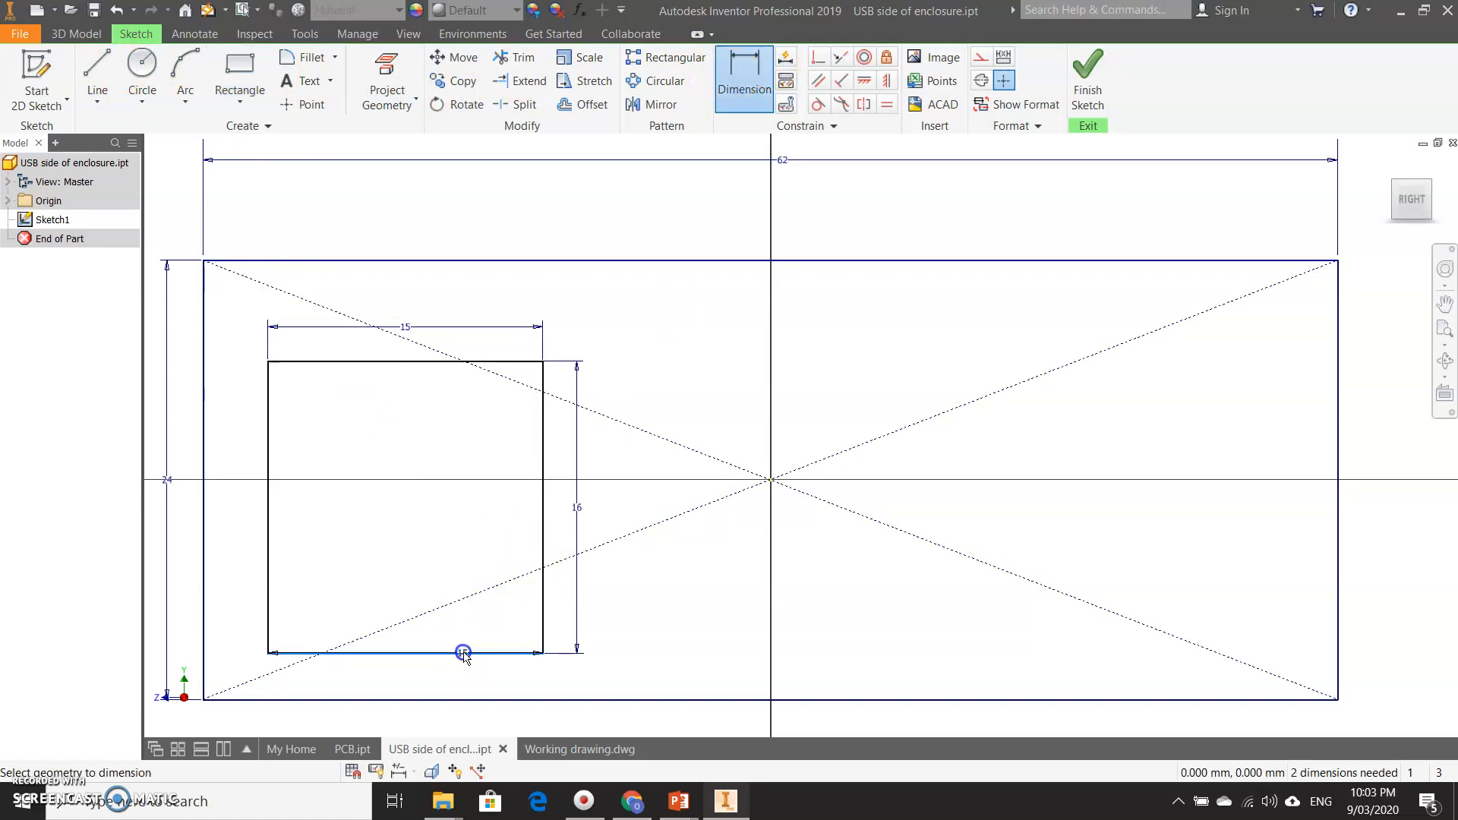
pyautogui.click(455, 698)
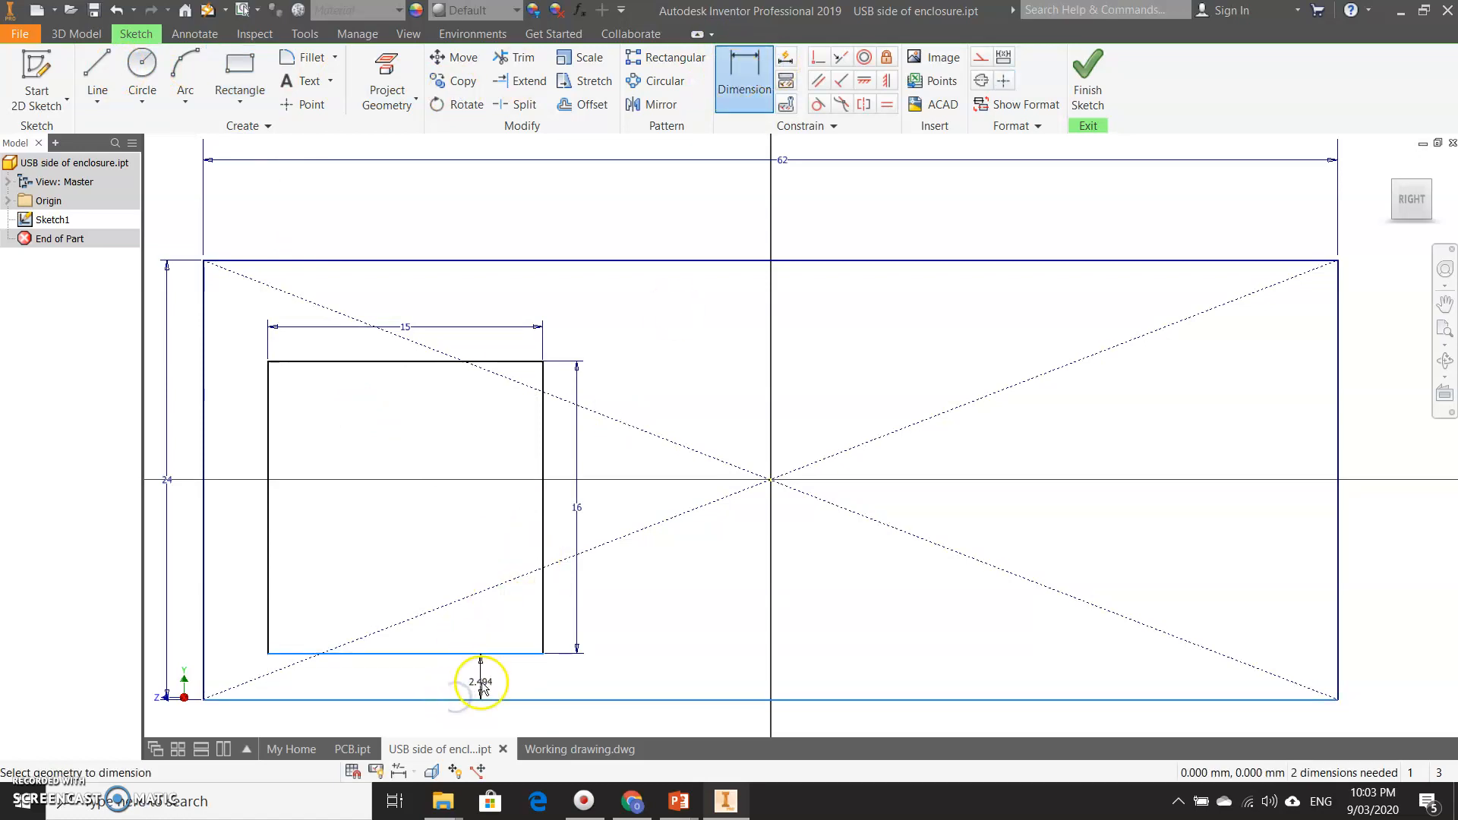
pyautogui.click(486, 682)
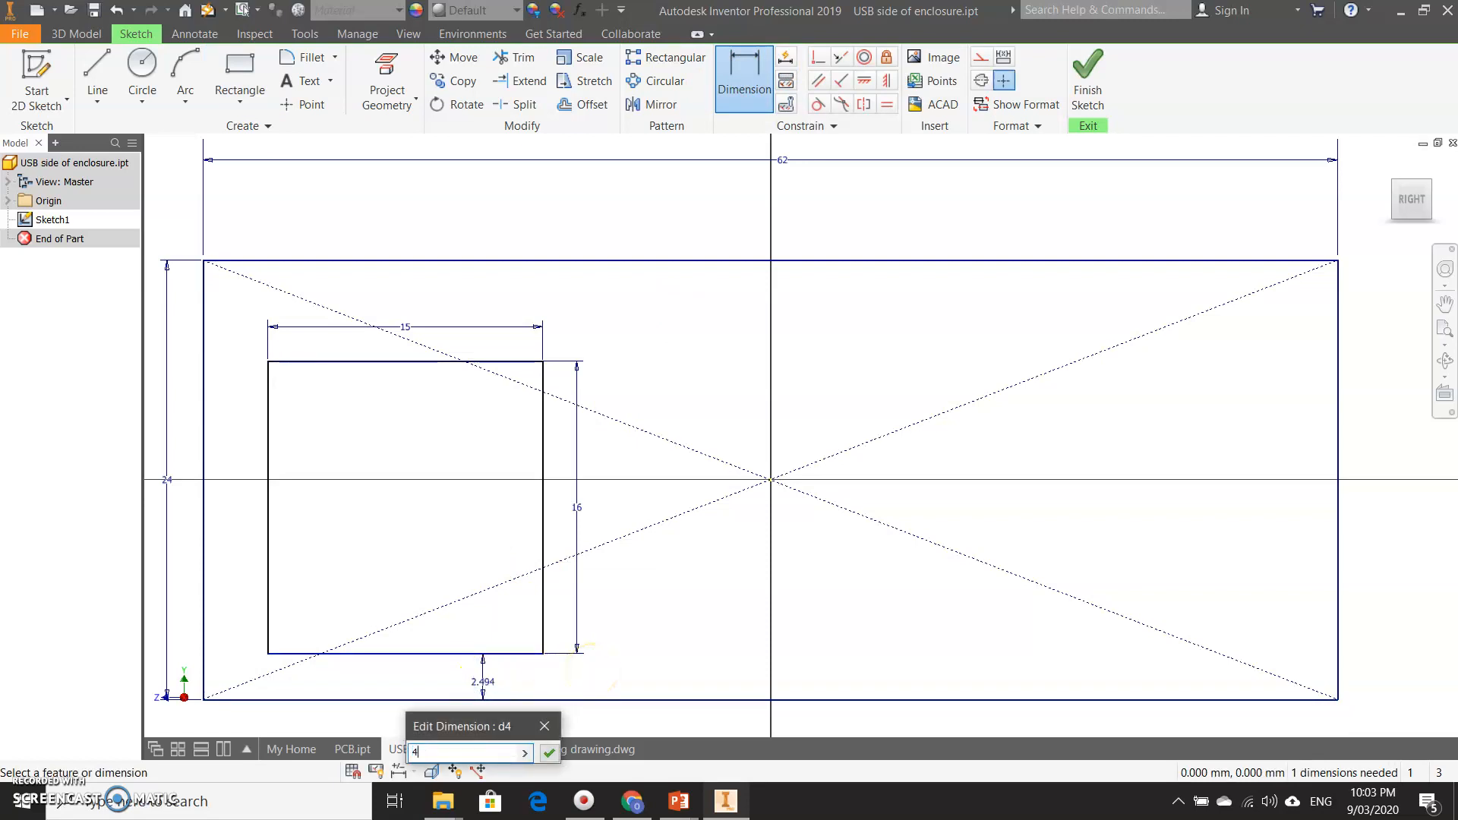
pyautogui.press('Return')
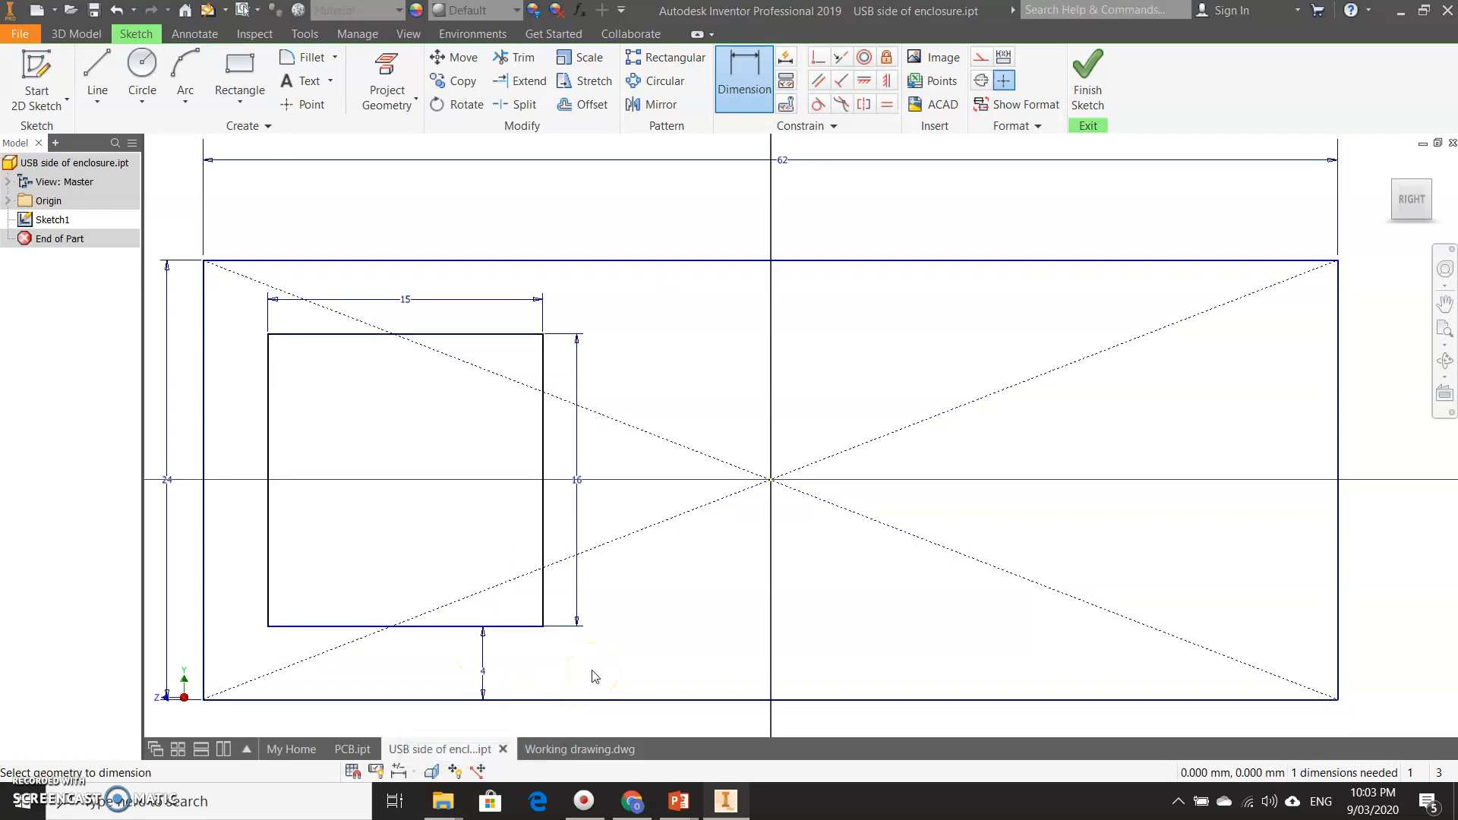
# - Set the distance between the small rectangle's left edge and the outline's left edge to 1.5+3 mm
pyautogui.click(269, 527)
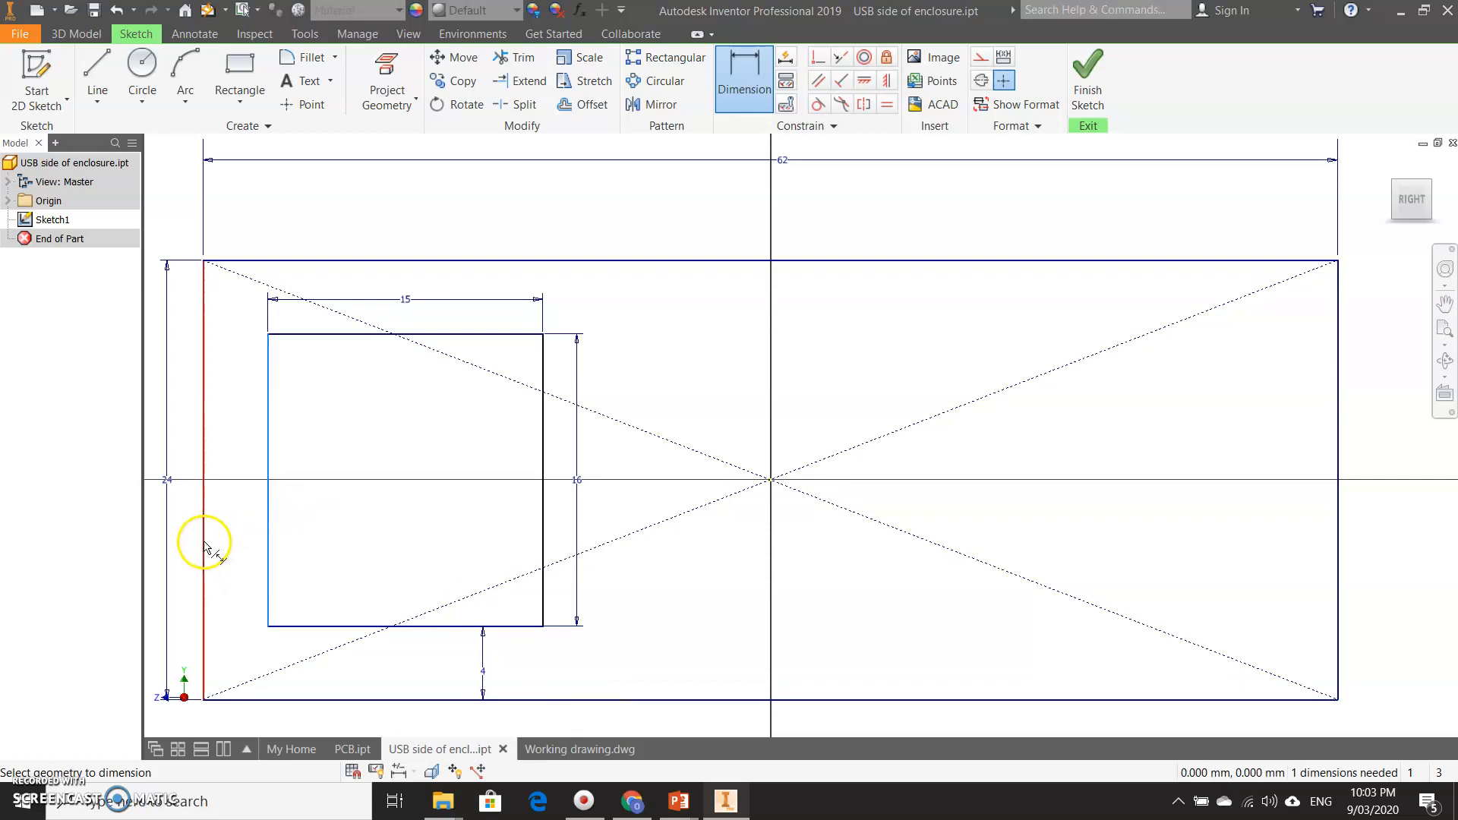
pyautogui.click(204, 543)
pyautogui.click(233, 581)
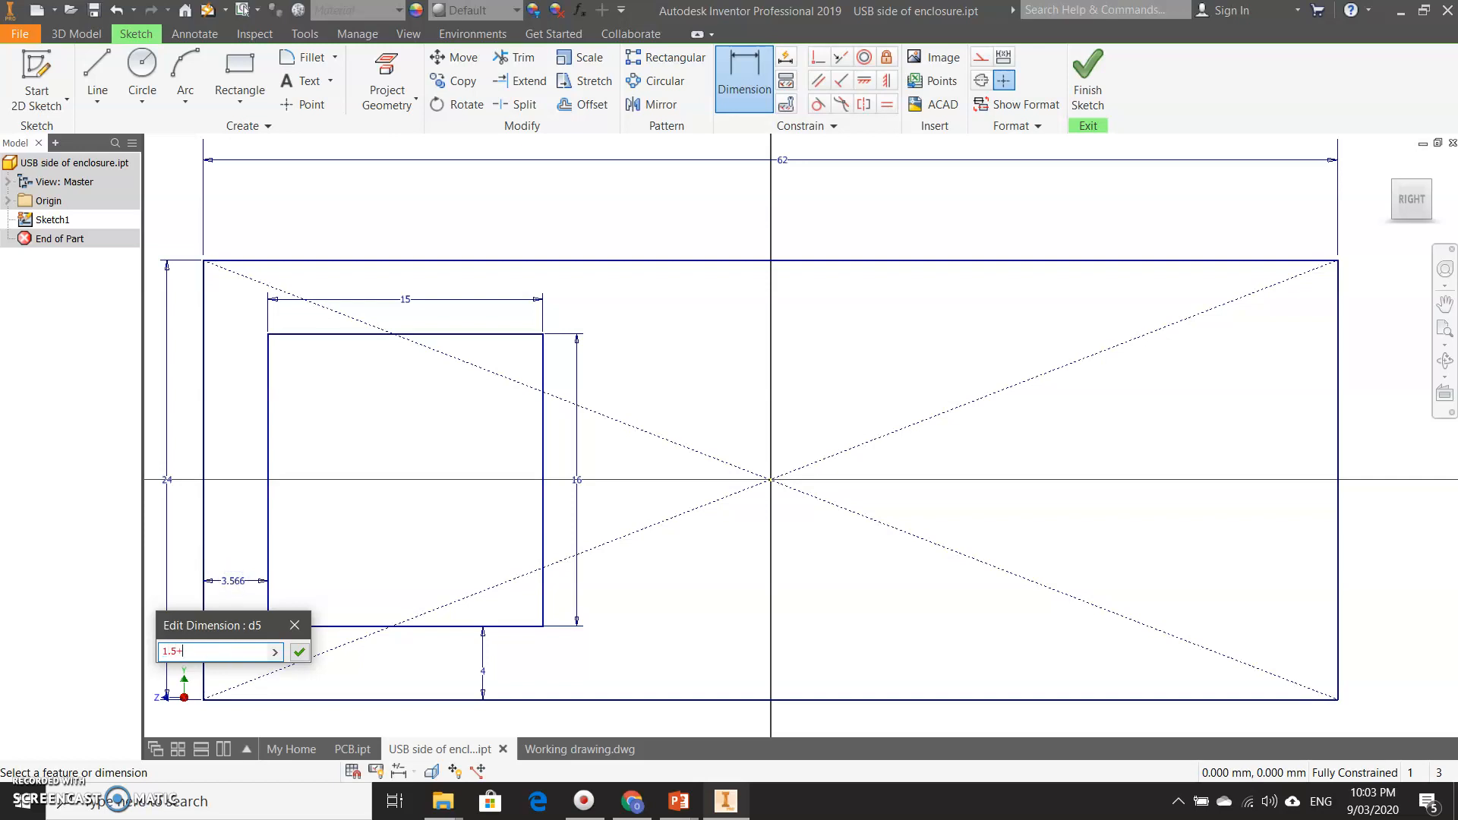
pyautogui.write('1.5+3')
pyautogui.press('Return')
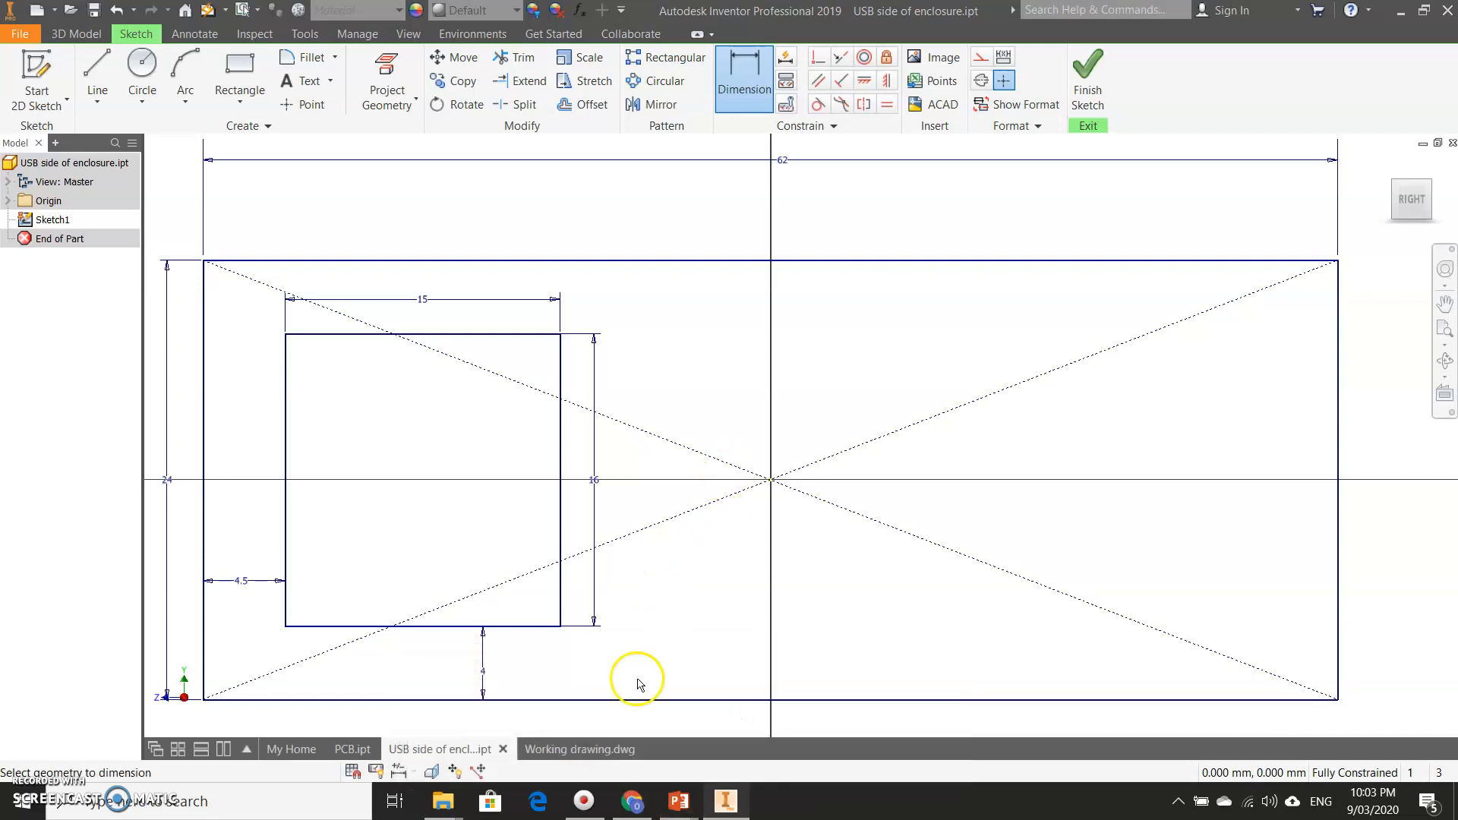
# - After checking the port layout in the working drawing, copy the small rectangle from its lower-left corner to a spot right of the original, level with it
pyautogui.click(615, 749)
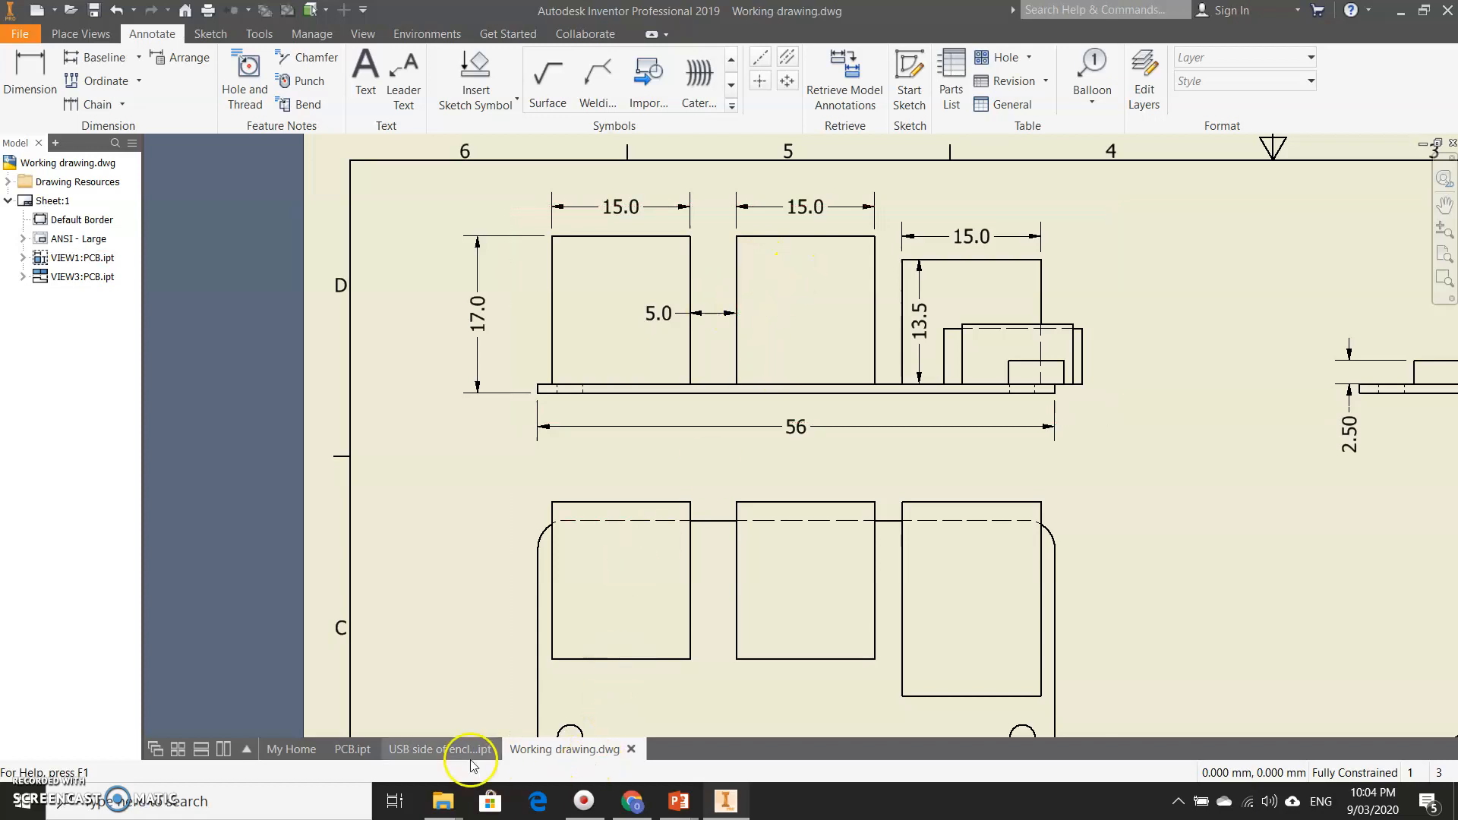
pyautogui.click(442, 748)
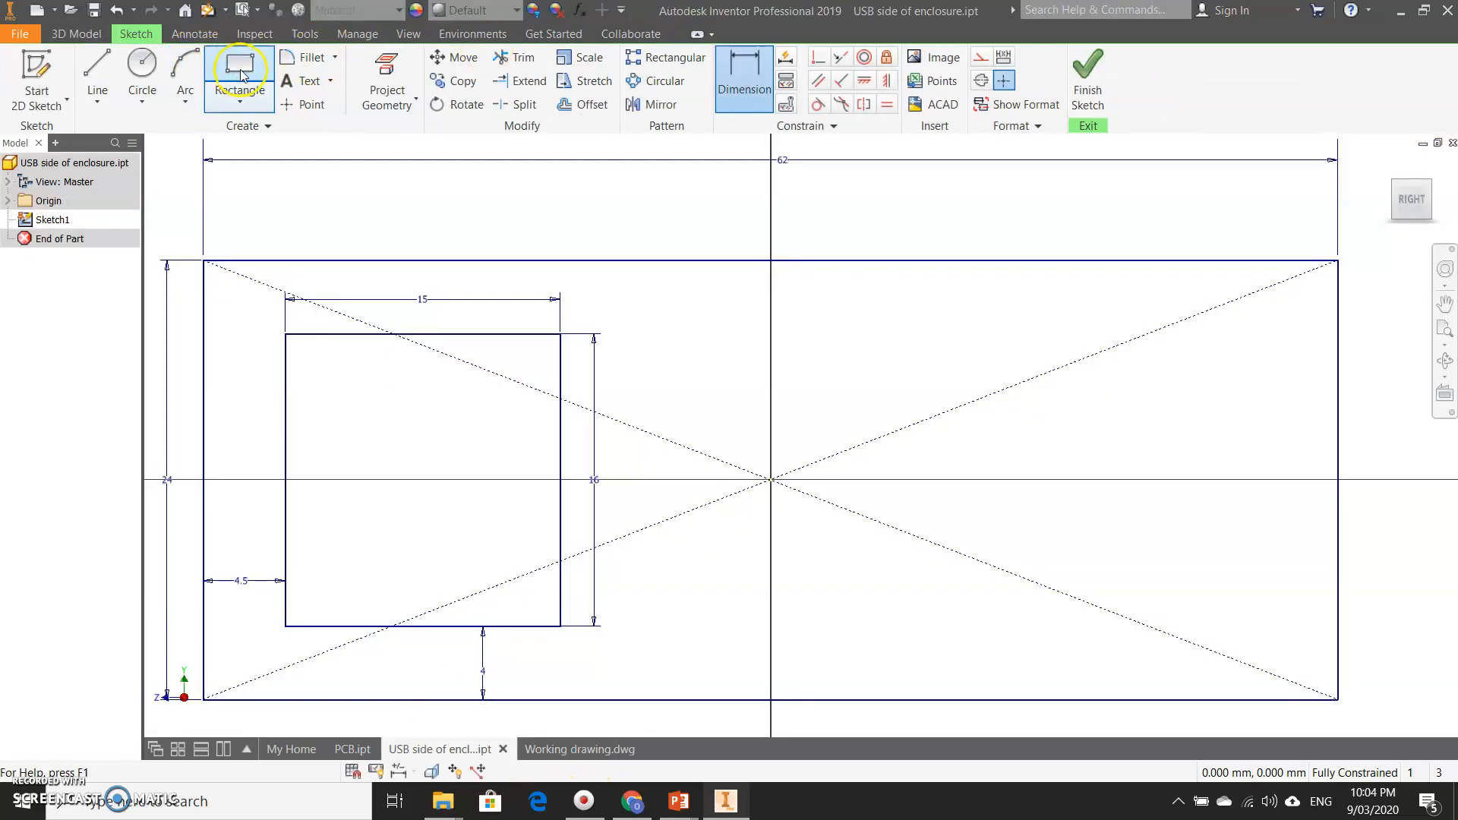
pyautogui.click(459, 85)
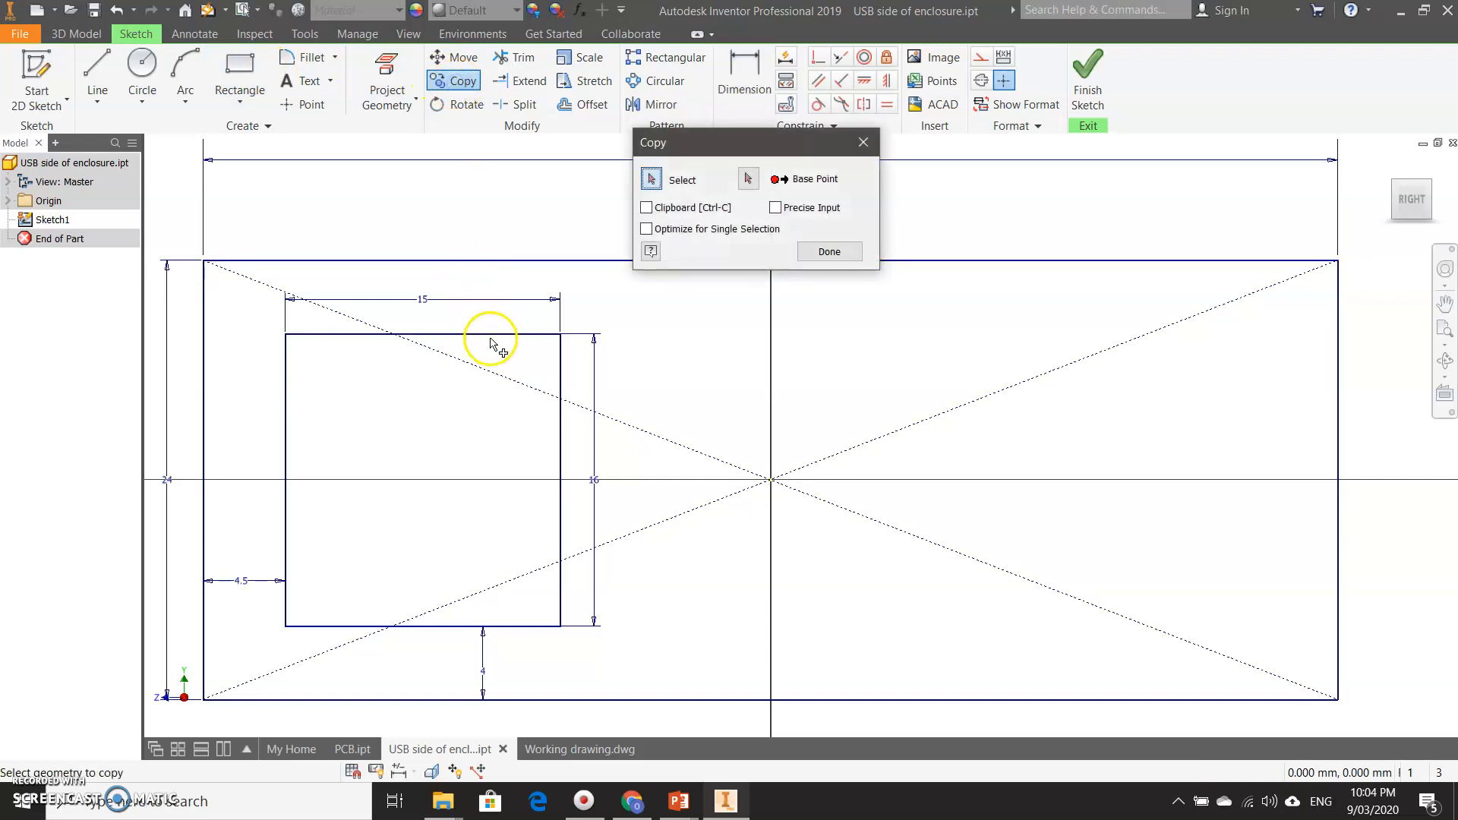
pyautogui.moveTo(617, 297)
pyautogui.mouseDown()
pyautogui.moveTo(385, 439)
pyautogui.moveTo(256, 653)
pyautogui.mouseUp()
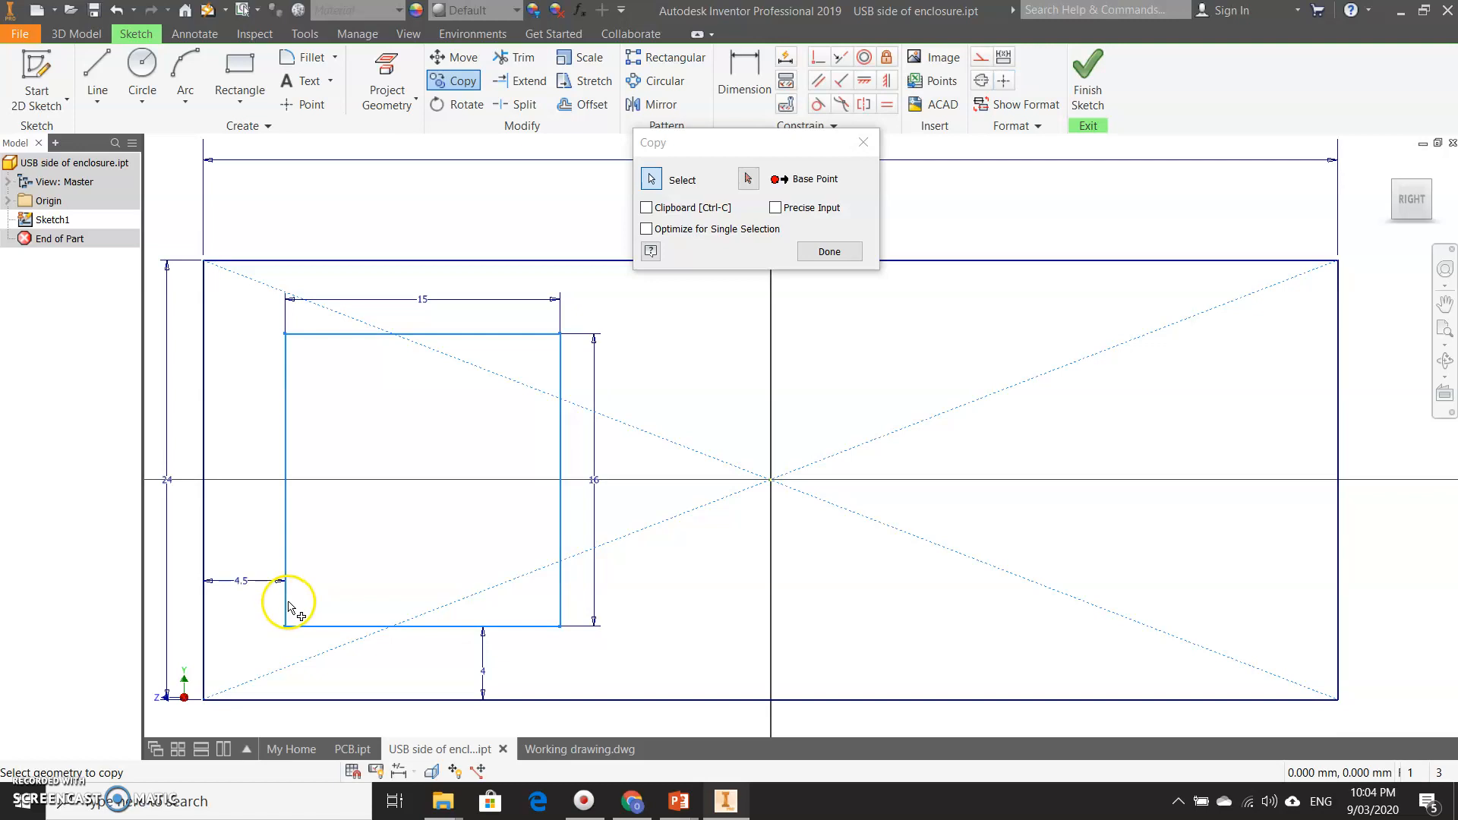
pyautogui.click(748, 179)
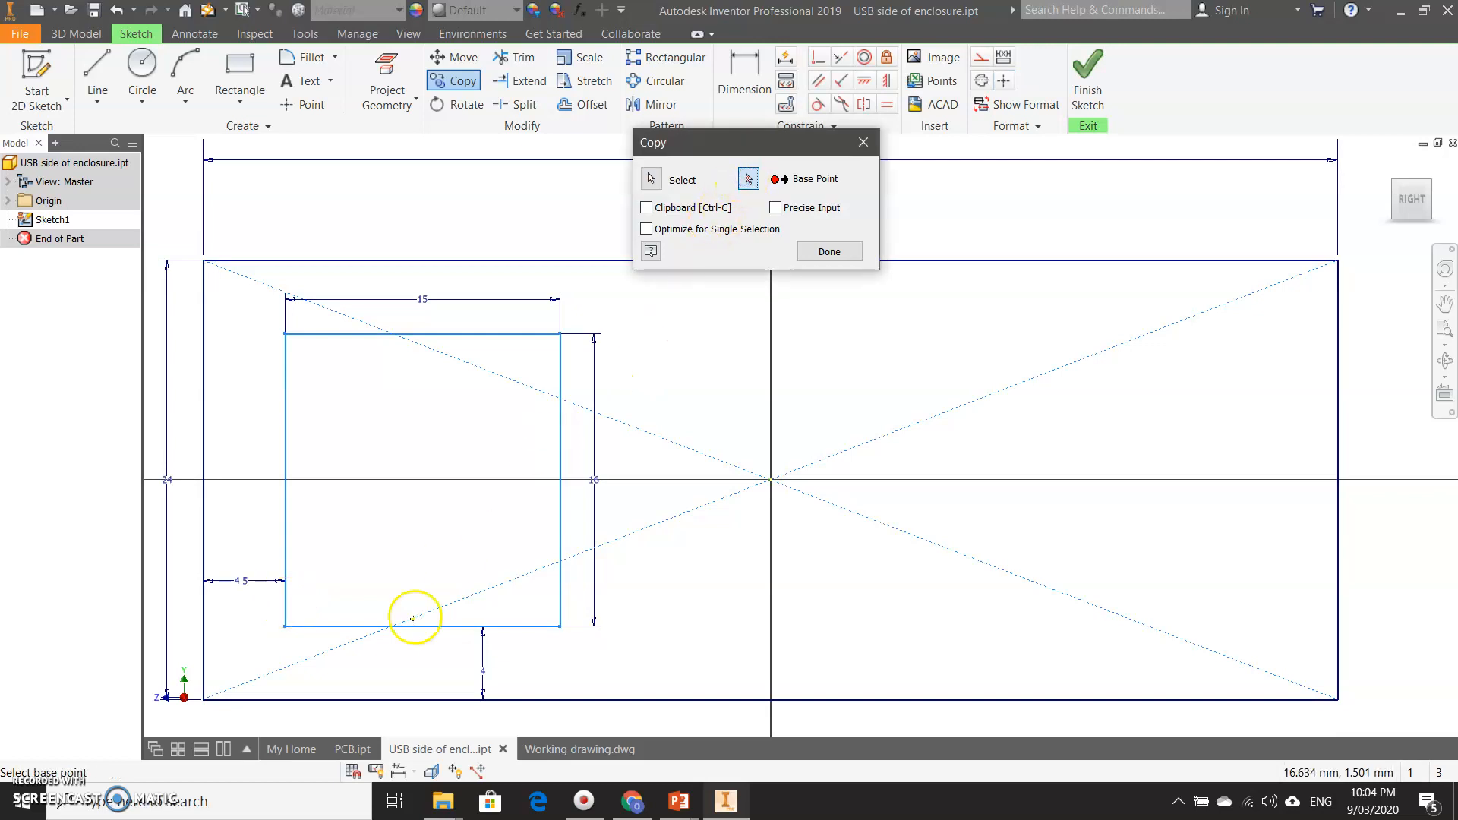
pyautogui.click(285, 626)
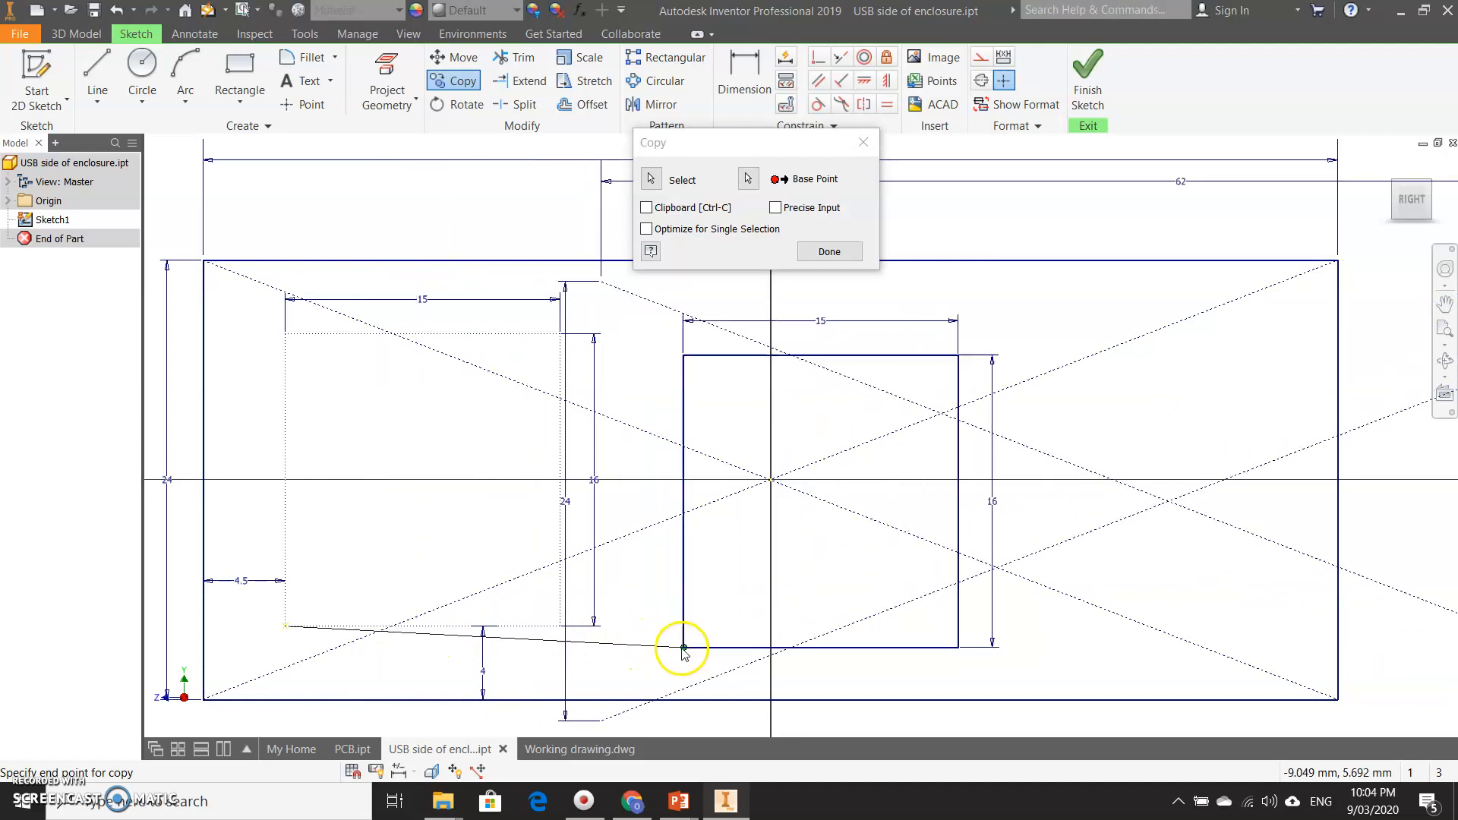
pyautogui.click(740, 627)
pyautogui.click(874, 669)
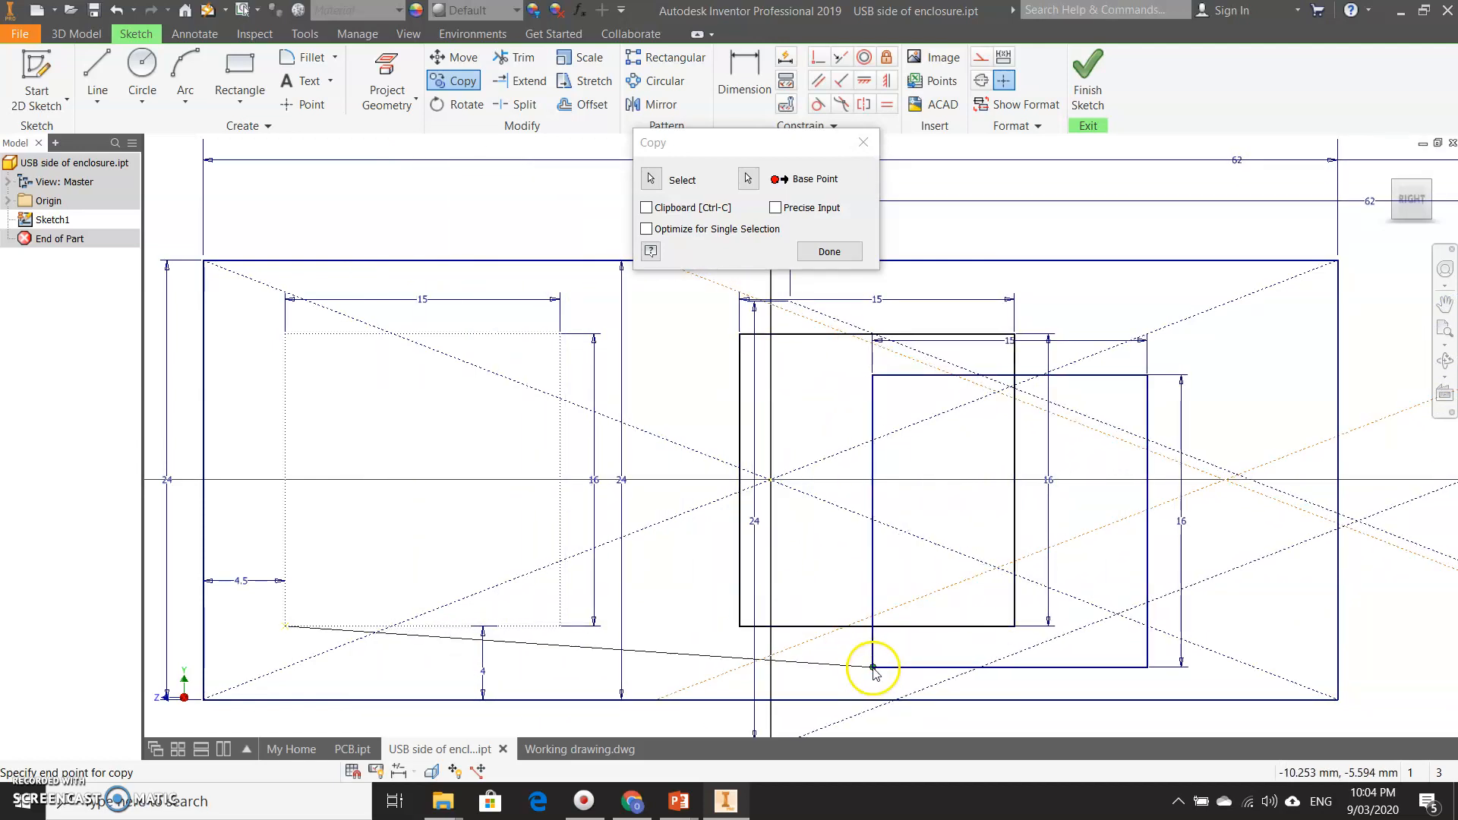
pyautogui.press('Escape')
# - Set the gap between the first rectangle's right edge and the copied rectangle's left edge to 5 mm
pyautogui.click(741, 85)
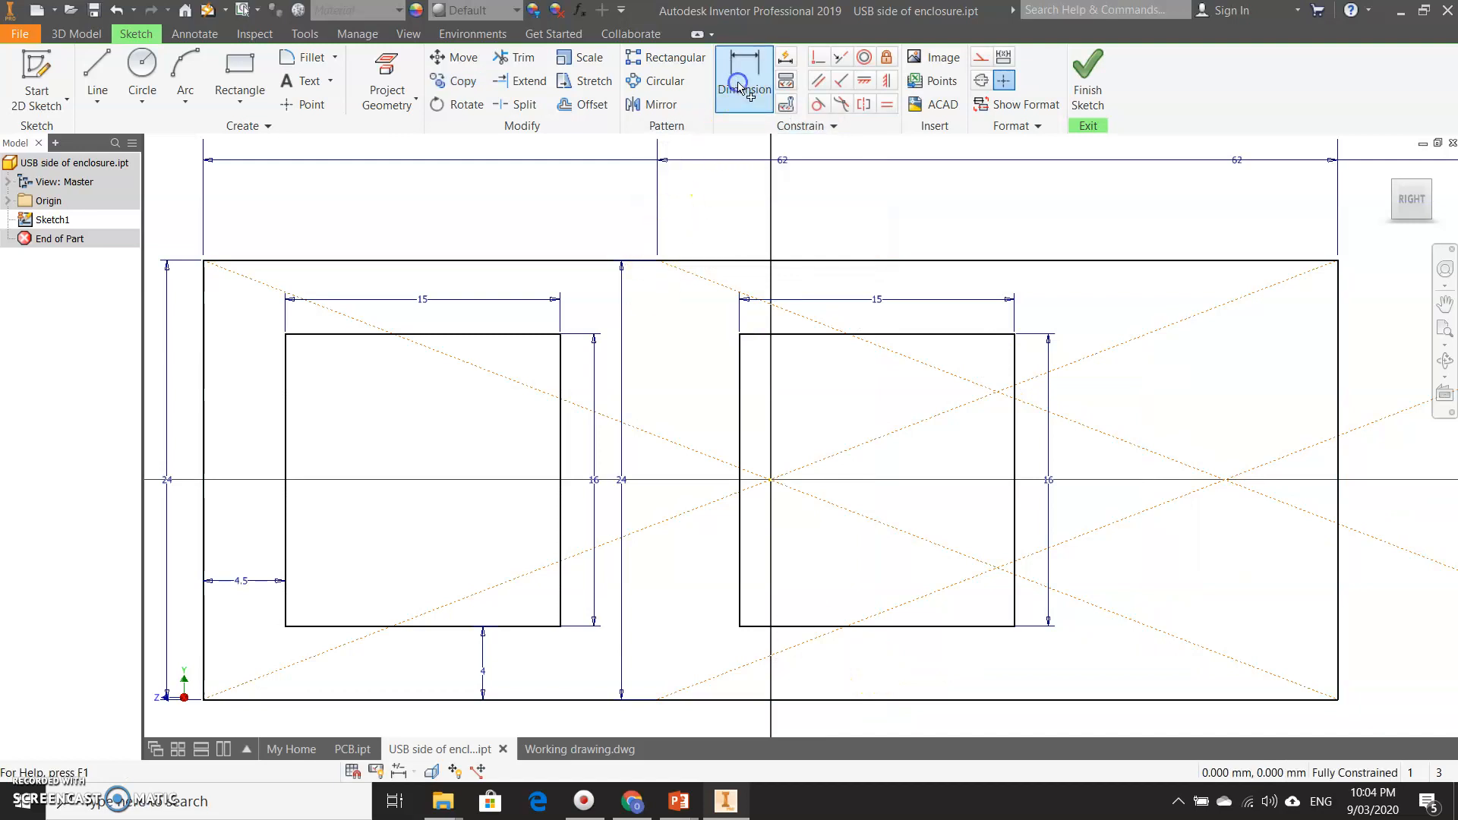
pyautogui.click(741, 427)
pyautogui.click(561, 416)
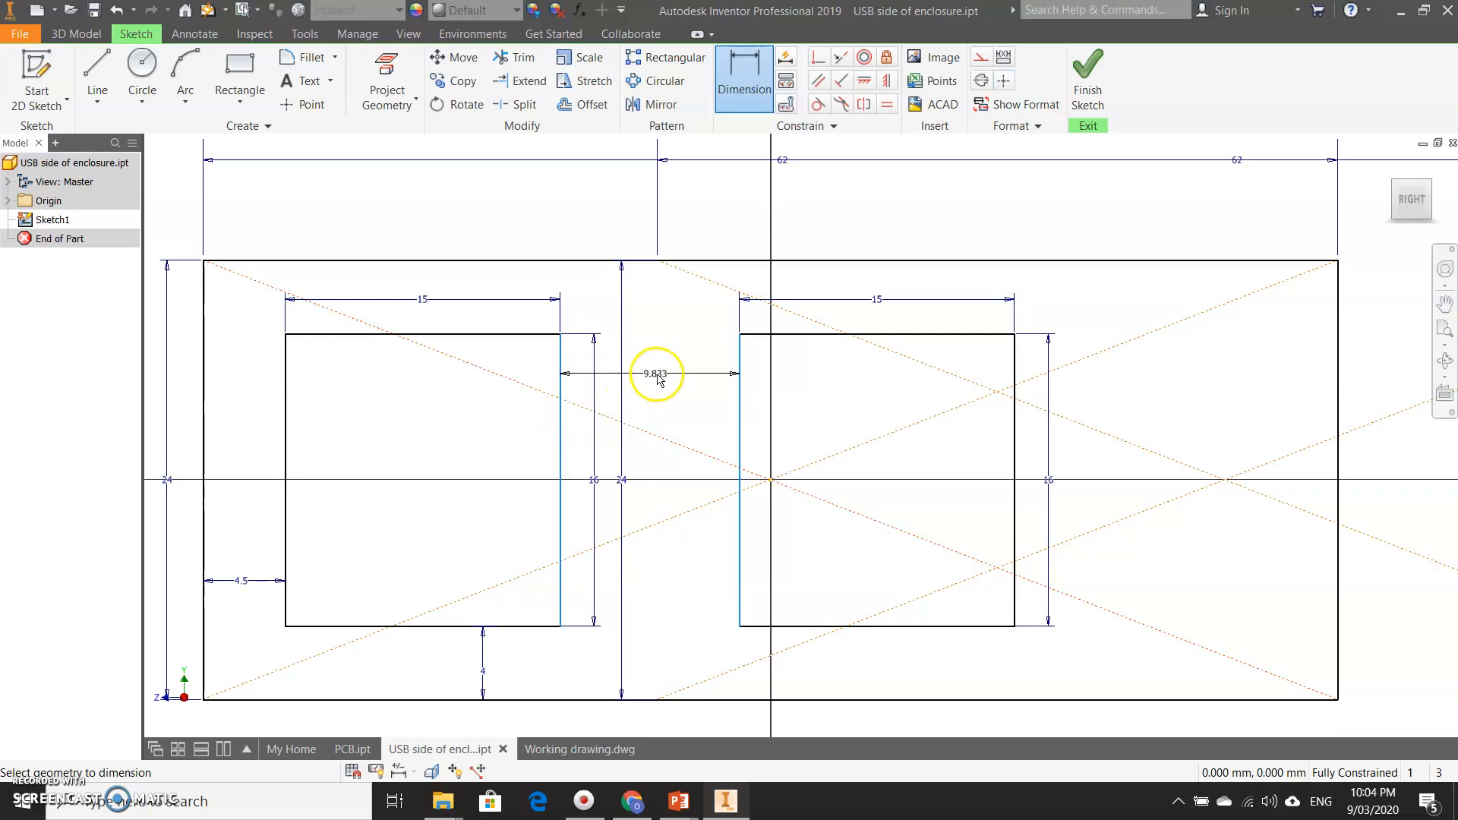
pyautogui.click(657, 377)
pyautogui.write('5')
pyautogui.press('Return')
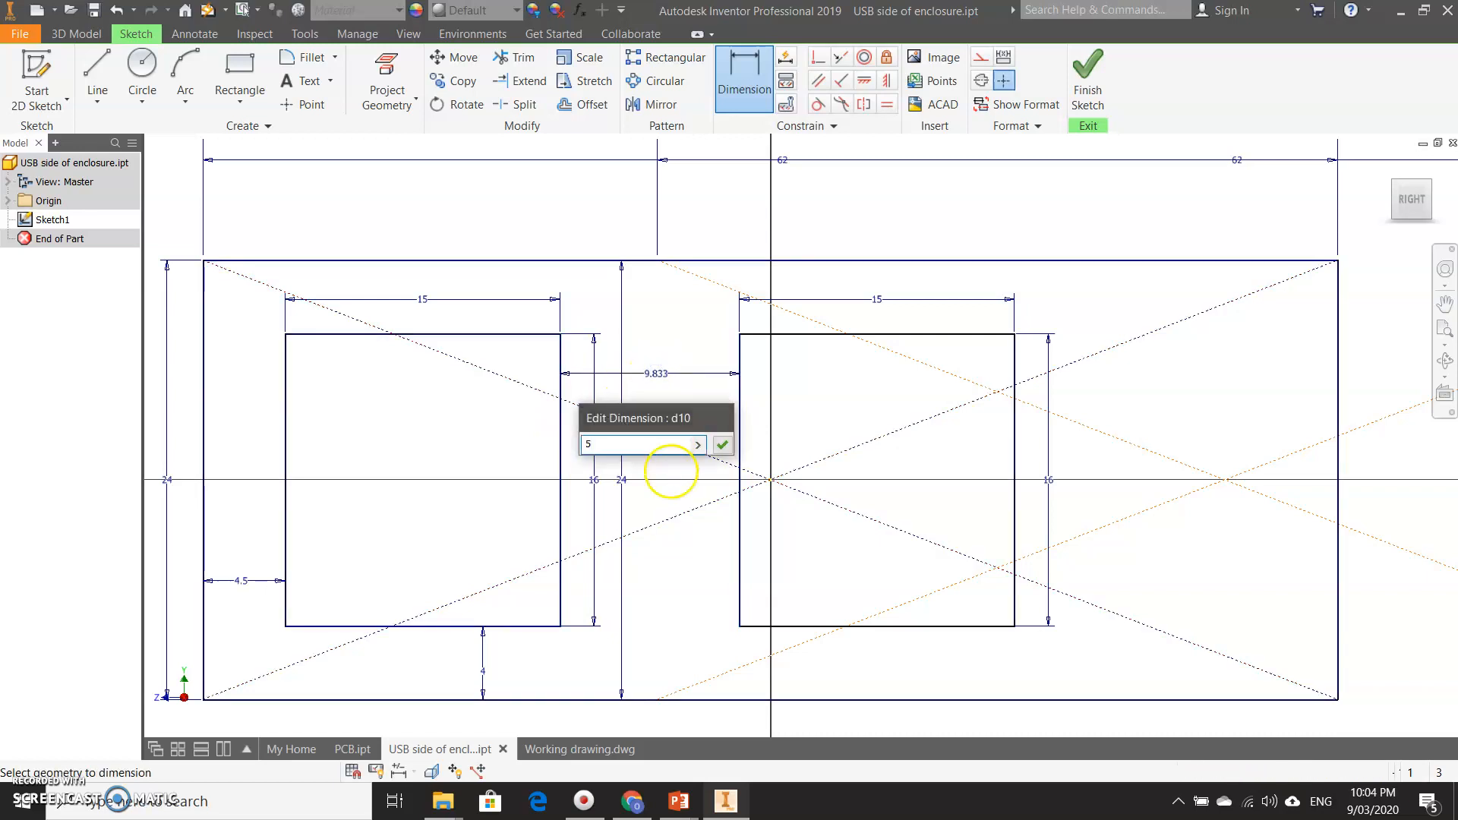